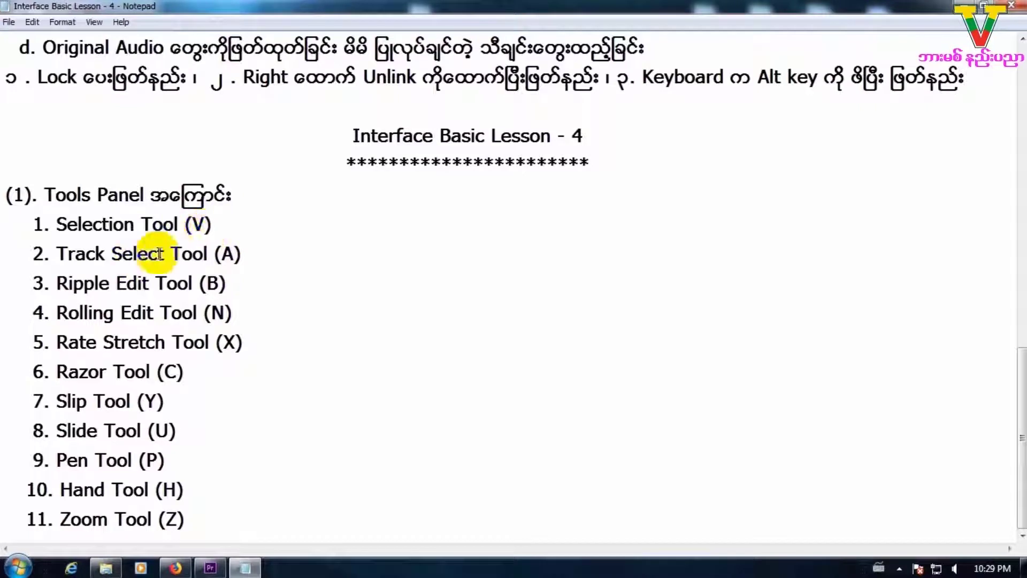
Read through the Tools Panel list in the lesson notes, from Selection Tool (V) to Zoom Tool (Z)
click(206, 281)
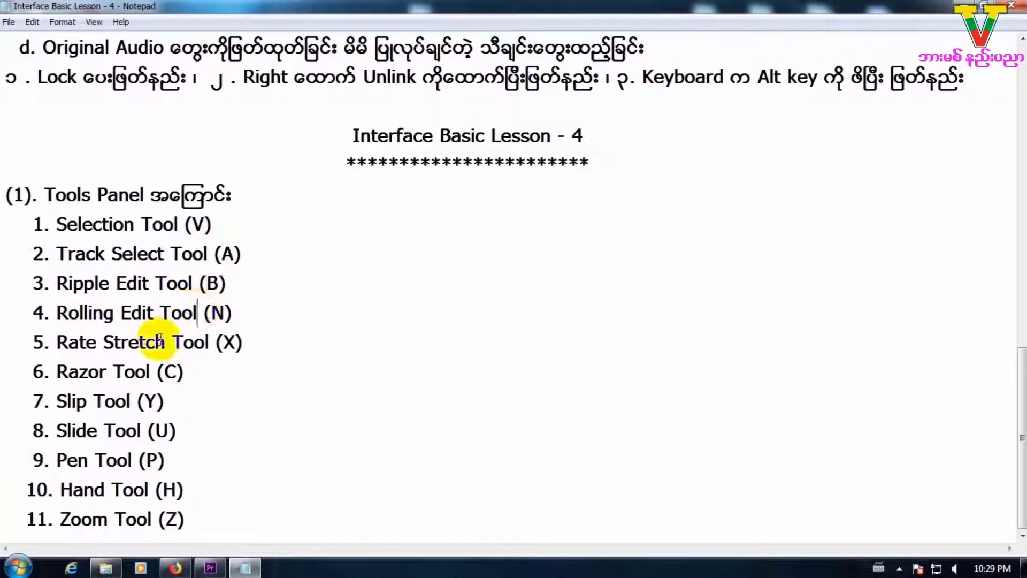
click(146, 370)
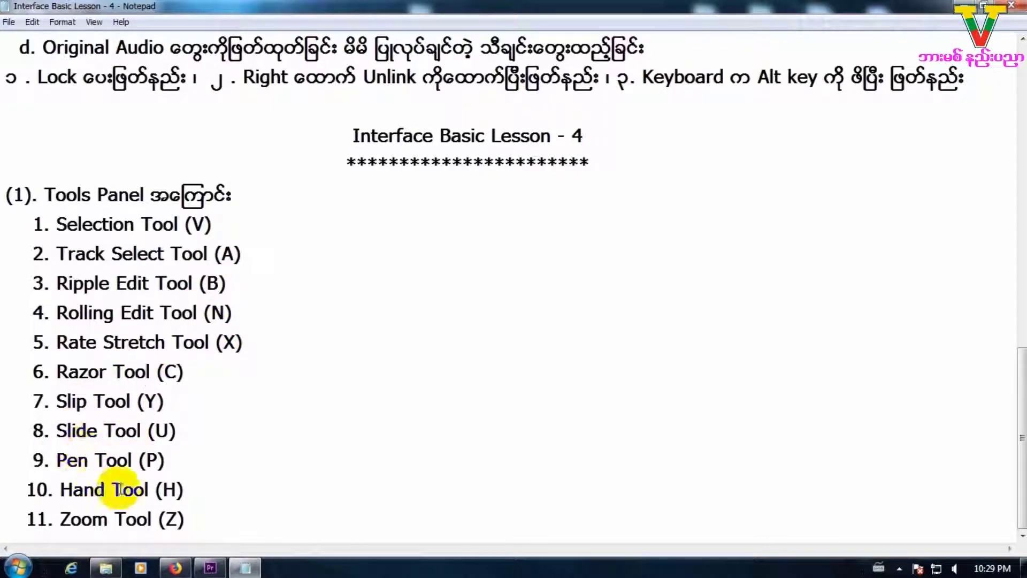
click(224, 516)
drag(223, 516, 33, 224)
click(191, 225)
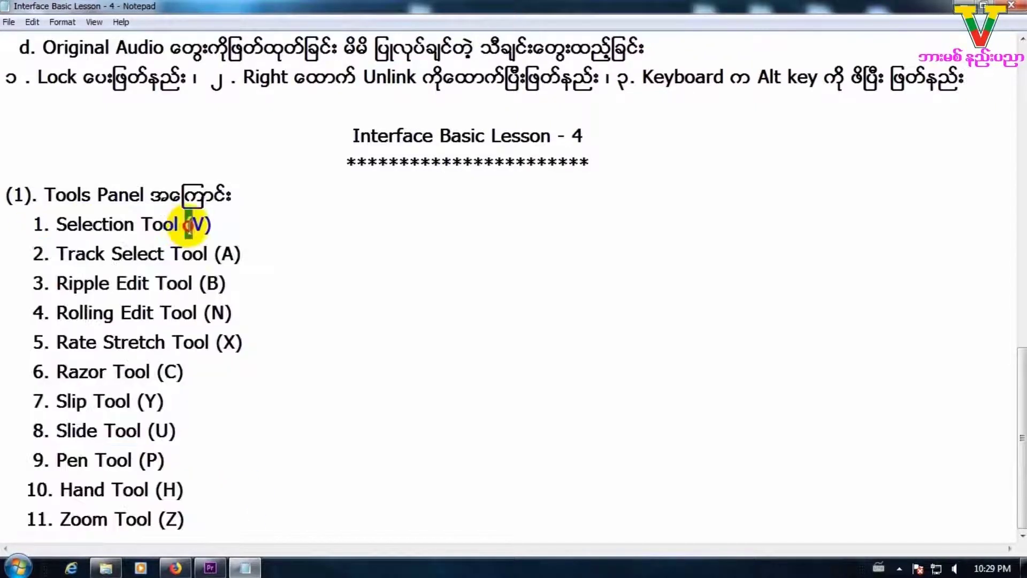
click(254, 259)
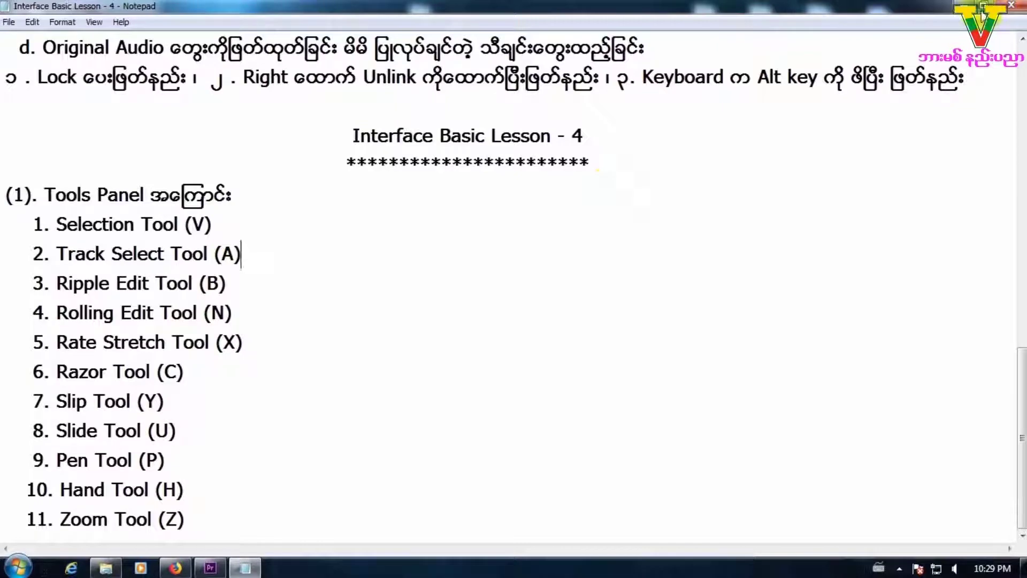
Switch to the Happy project in Adobe Premiere Pro and check its Video, Audio and Photo bins
click(959, 4)
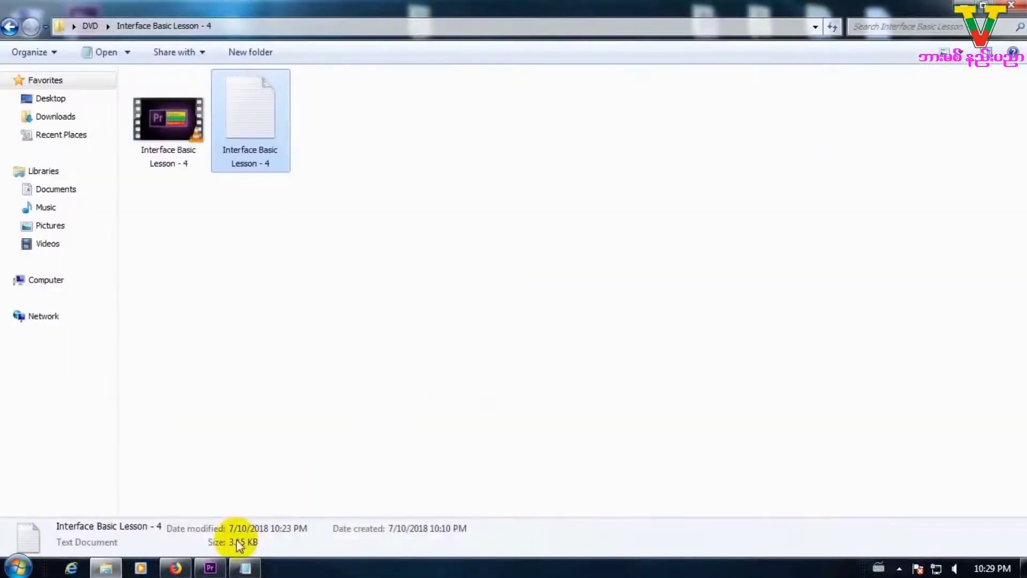
click(212, 568)
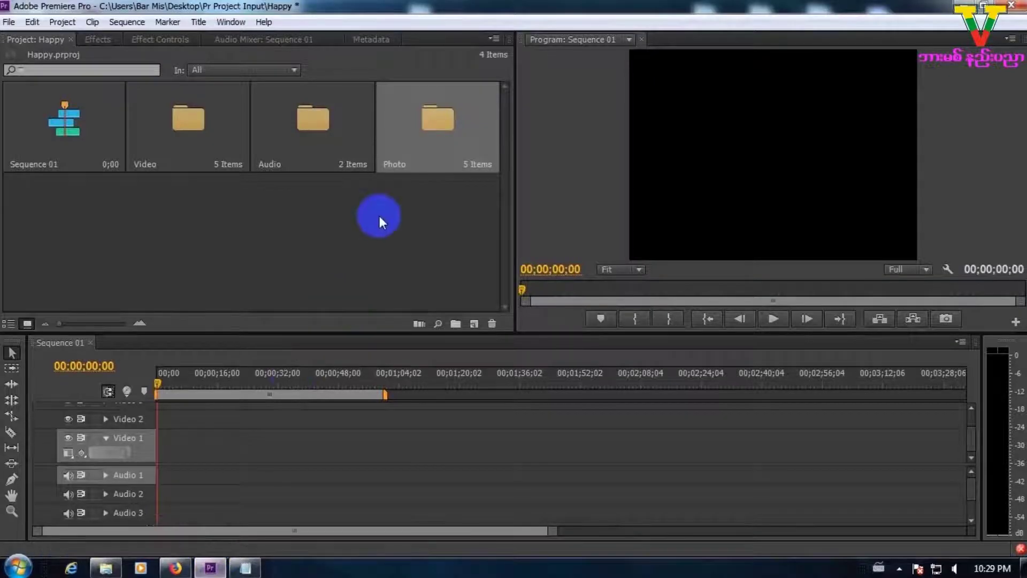
click(45, 70)
click(184, 159)
click(313, 139)
click(406, 143)
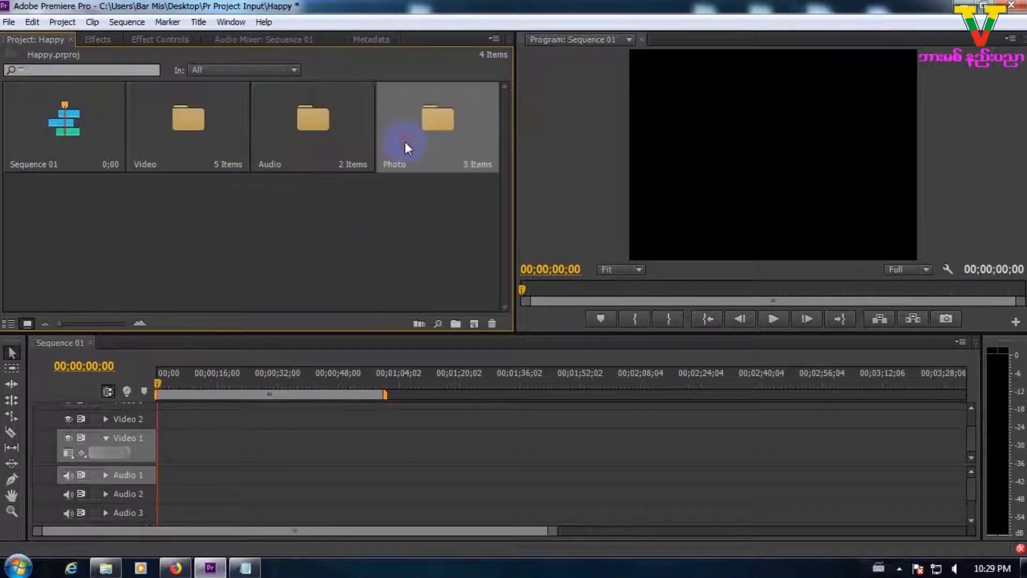
click(313, 217)
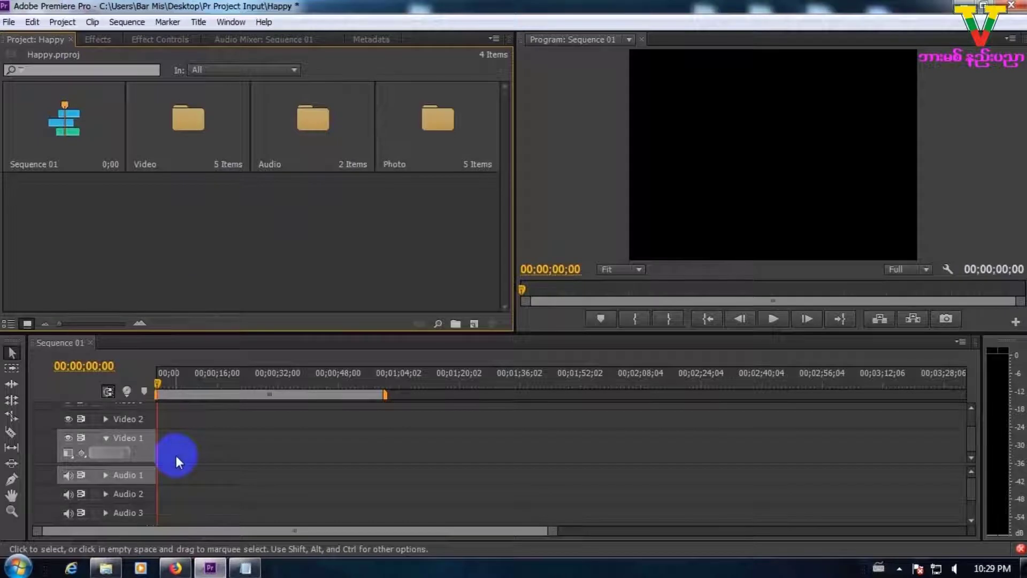
Place the Video bin's clips at the start of the Video 1 track and change the sequence settings to match the clips
click(210, 126)
drag(195, 257, 166, 450)
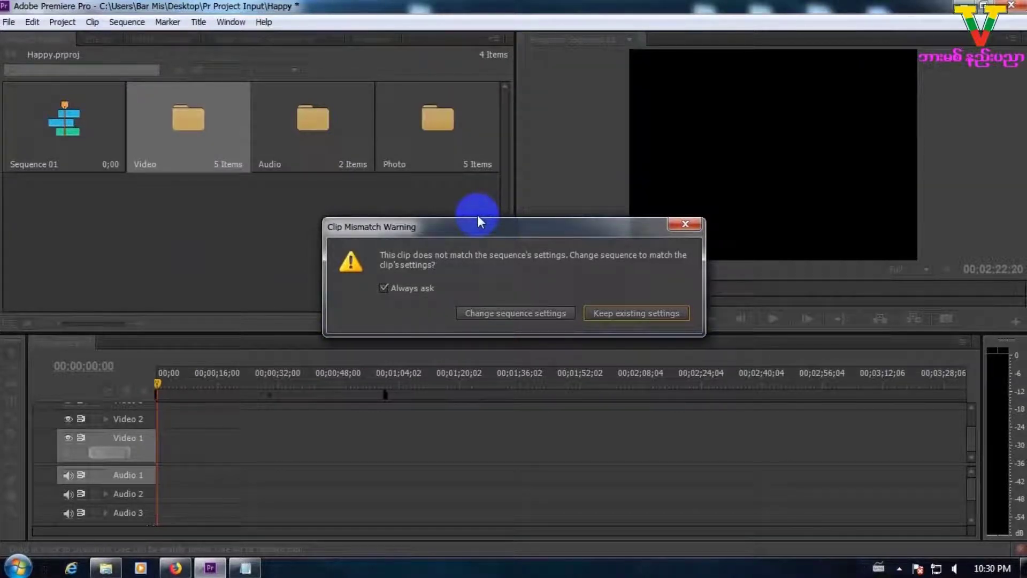
click(508, 313)
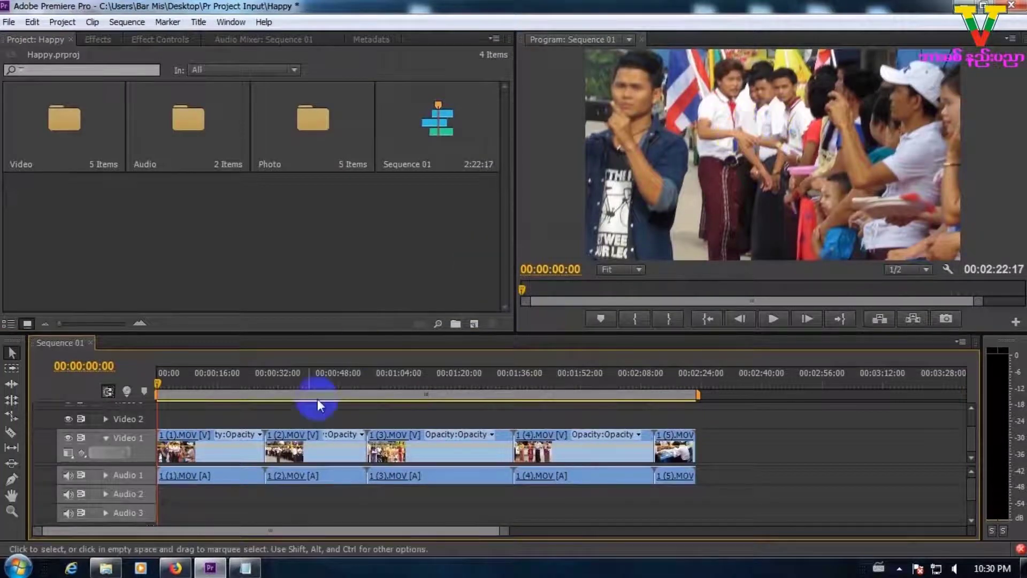
Preview frames at several points across the assembled clips in Sequence 01, finishing inside the first clip
click(241, 448)
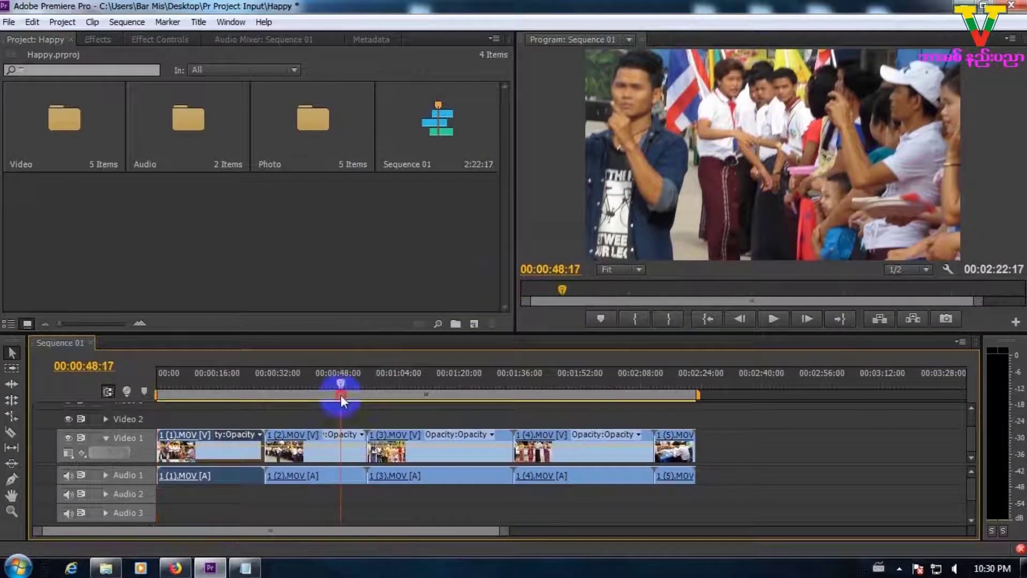
click(341, 394)
click(461, 396)
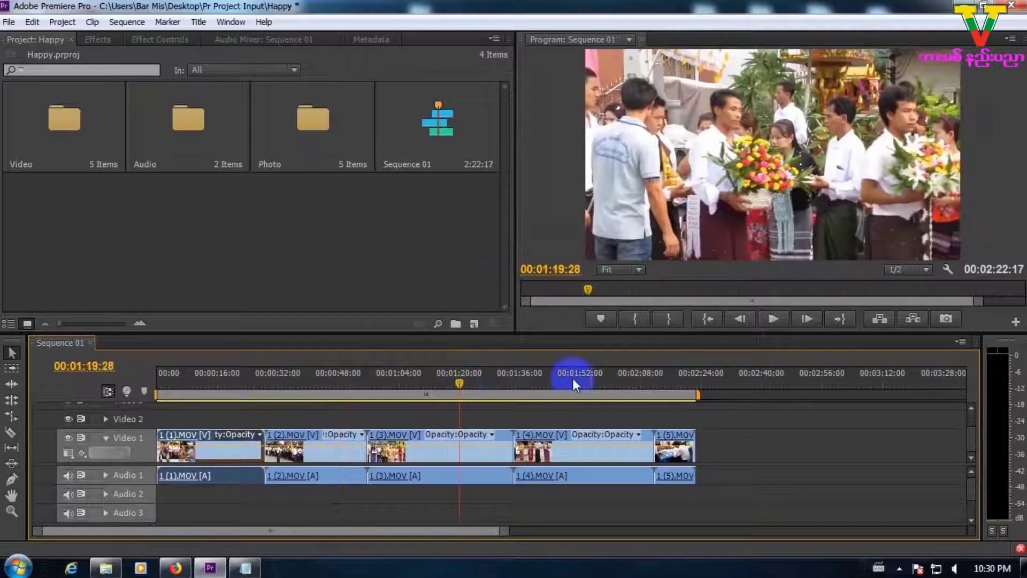
click(627, 394)
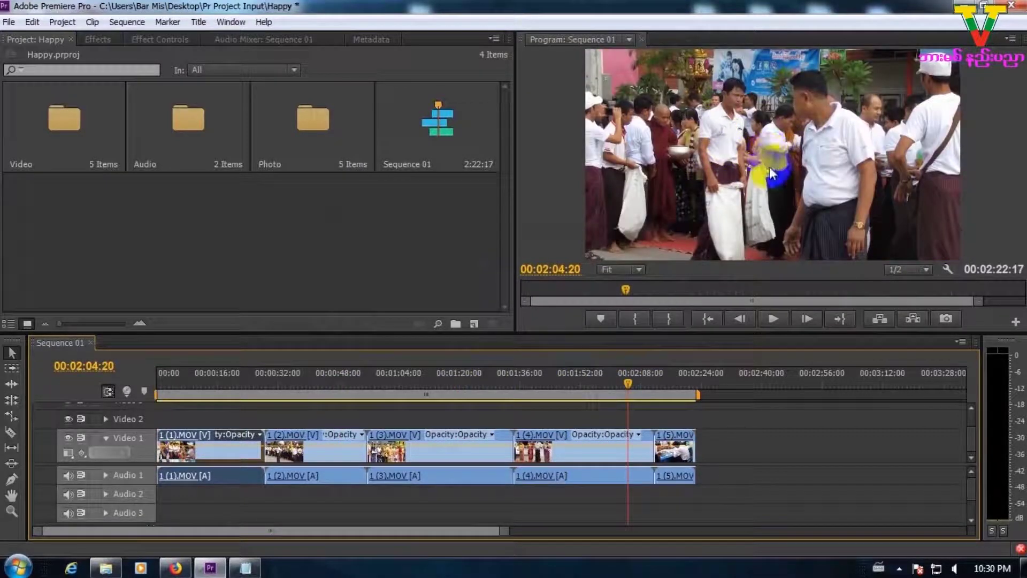
click(211, 382)
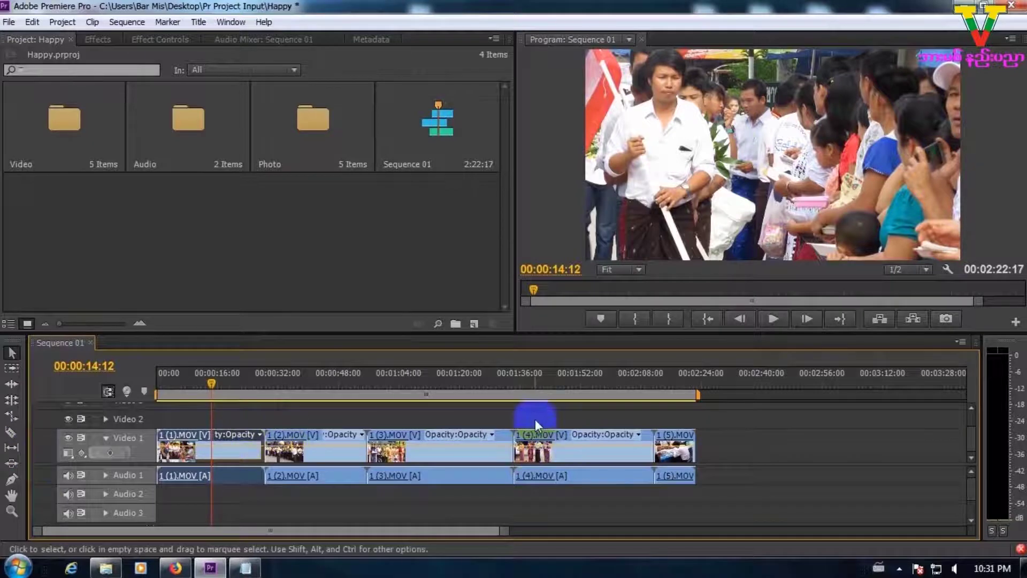
With the Selection tool, select the last clip alone, the last four clips as a group, and finally only clip 1 (3).MOV
click(491, 413)
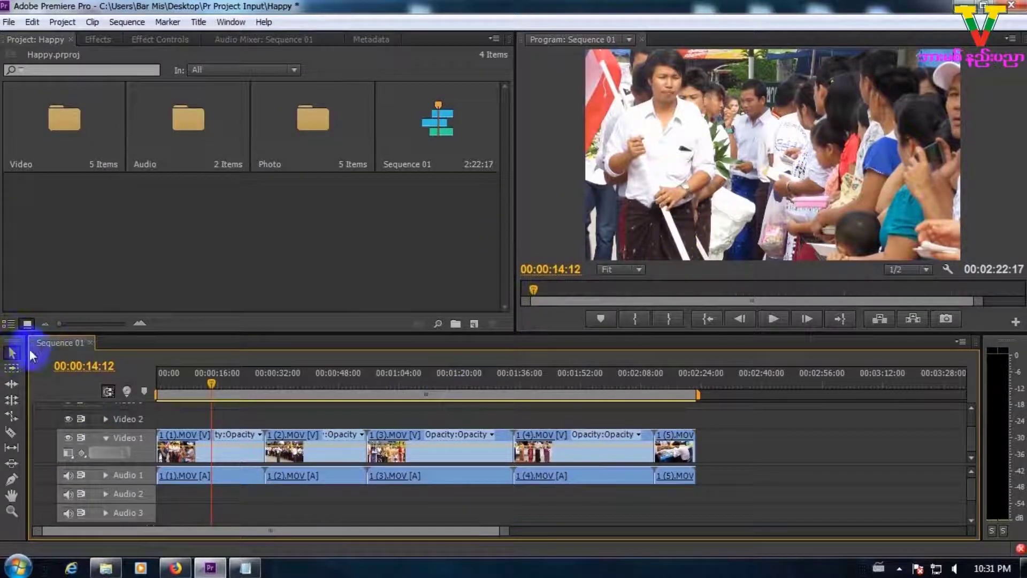
mouse_move(673, 433)
mouse_down()
mouse_move(741, 443)
mouse_move(670, 436)
mouse_up()
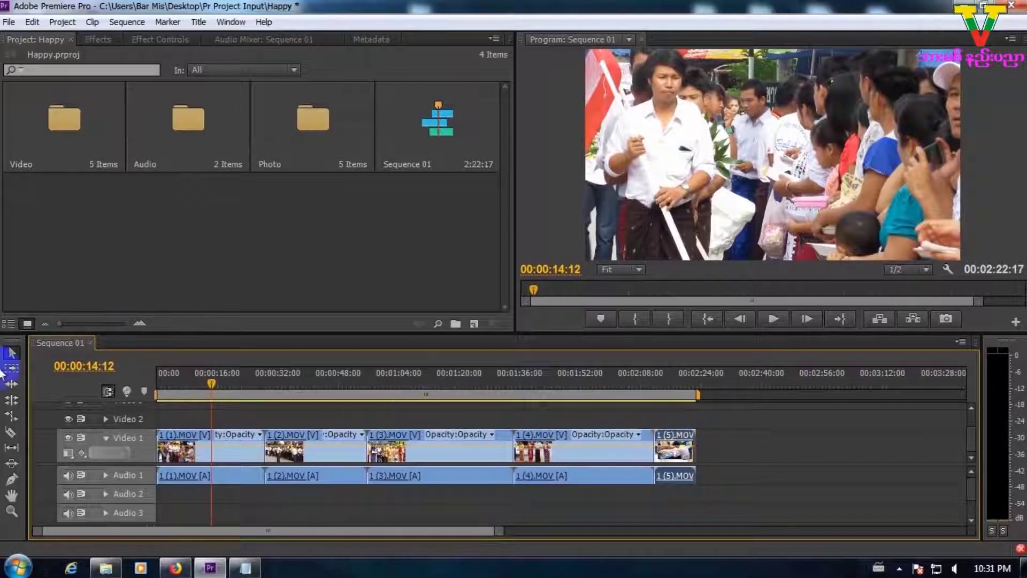
drag(316, 411, 411, 461)
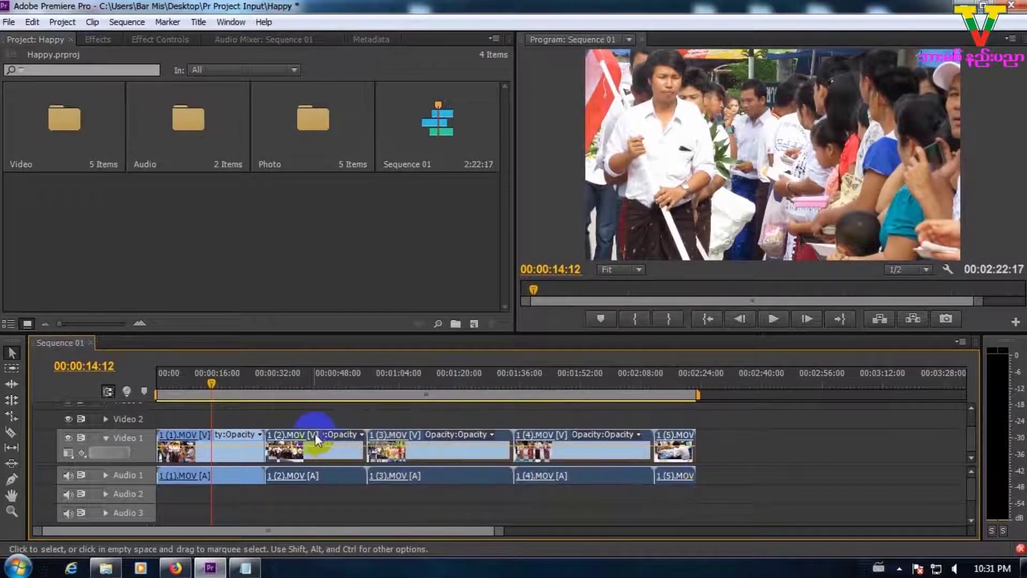
mouse_move(322, 435)
mouse_down()
mouse_move(441, 431)
mouse_move(317, 431)
mouse_up()
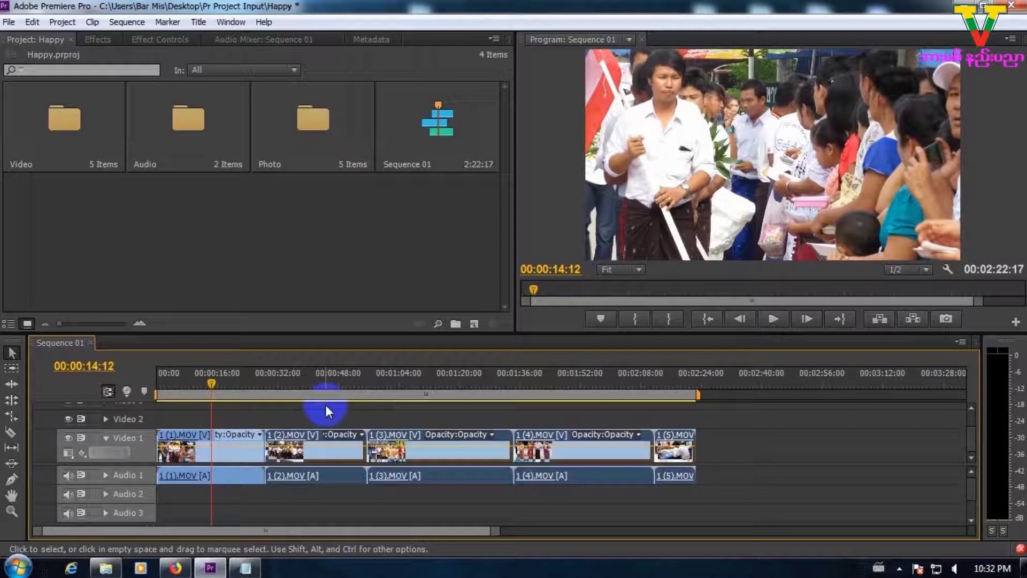
click(420, 443)
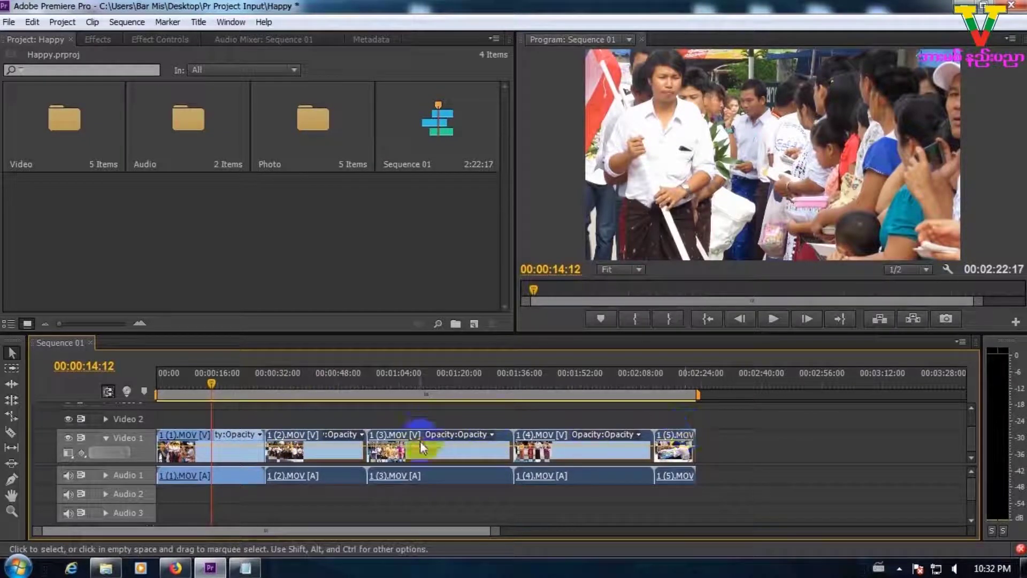
click(429, 419)
click(429, 441)
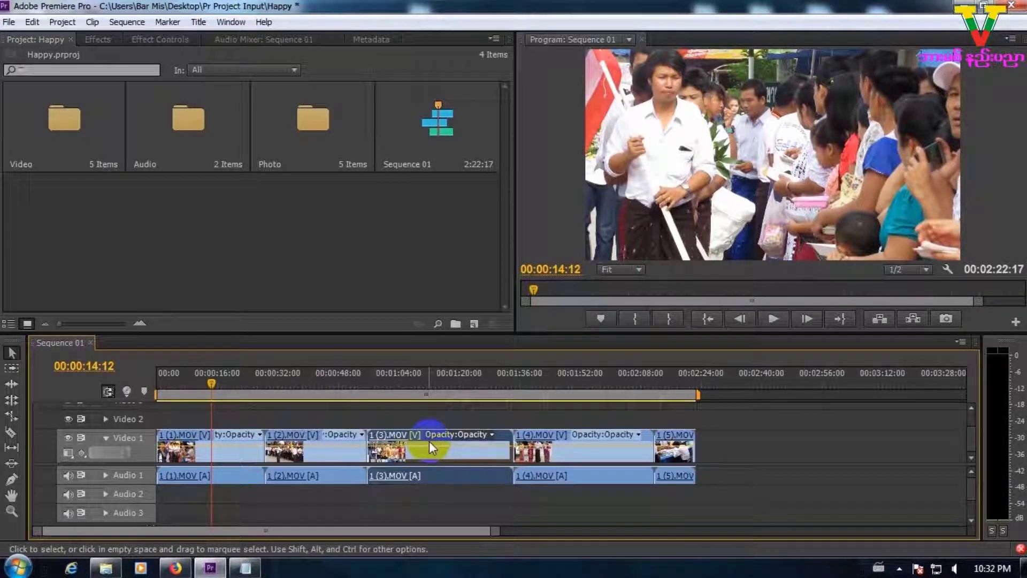
click(463, 442)
Trim the start and end of clip 1 (3).MOV and move it back against the end of clip 1 (2).MOV
click(502, 382)
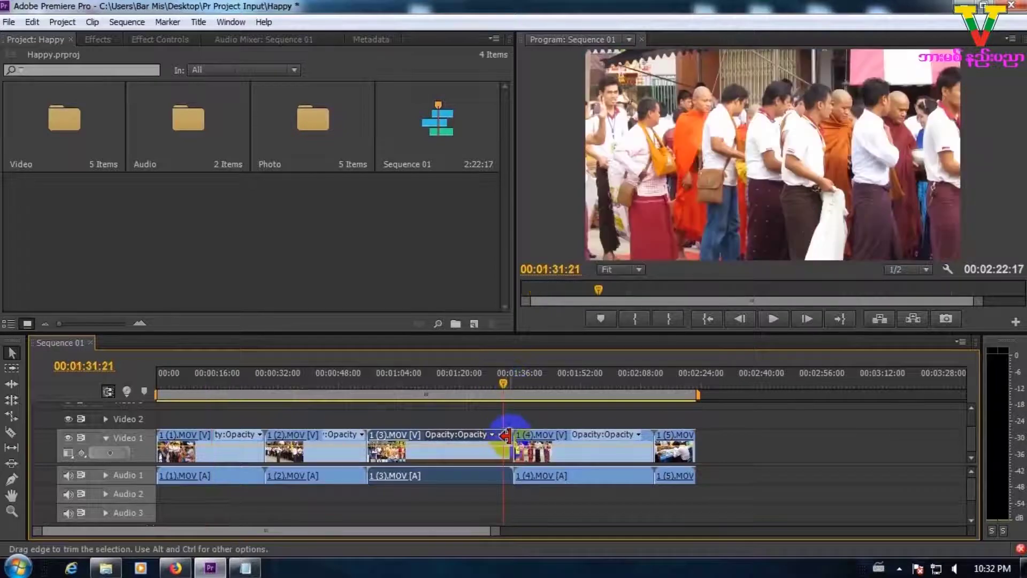
click(378, 384)
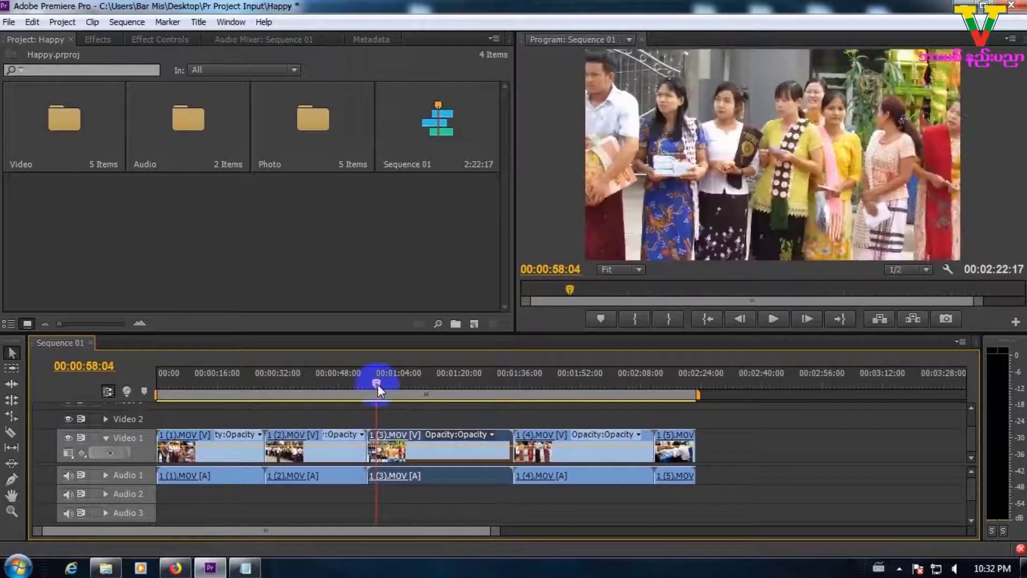
drag(378, 384, 376, 385)
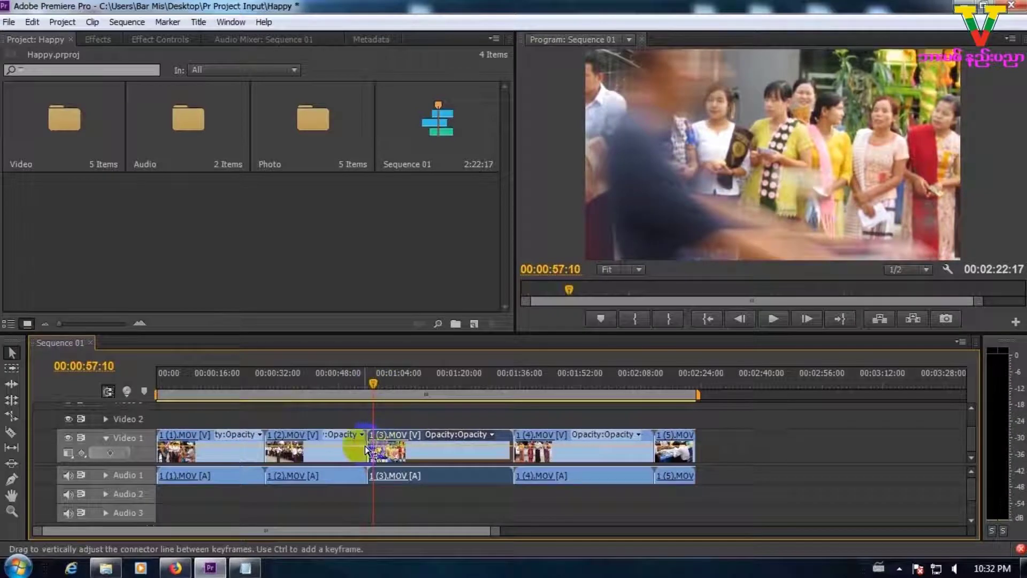
drag(371, 451, 402, 445)
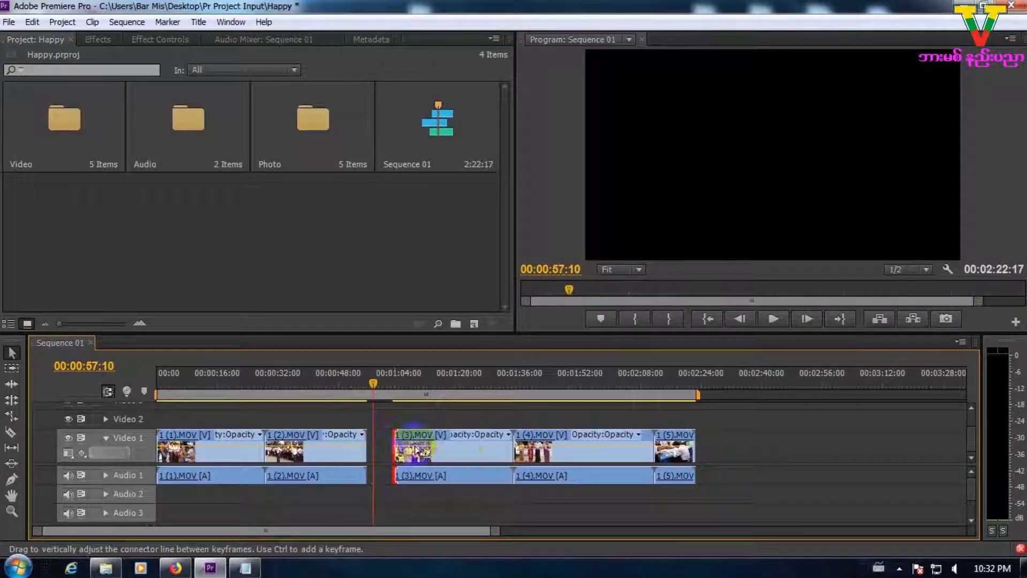
drag(508, 439, 485, 439)
drag(427, 440, 394, 438)
Move clips 1 (4).MOV and 1 (5).MOV earlier to close the gap after the trimmed 1 (3).MOV
click(525, 431)
drag(529, 433, 489, 429)
drag(667, 433, 615, 428)
click(557, 448)
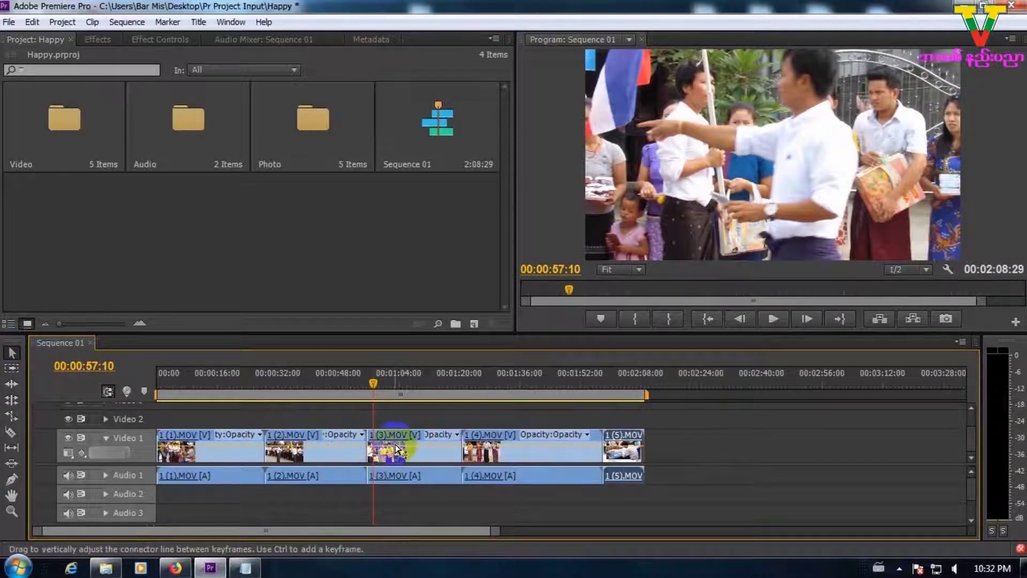
Shorten clip 1 (3).MOV further at both ends and place it directly after clip 1 (2).MOV again
drag(456, 439, 443, 436)
drag(371, 435, 399, 436)
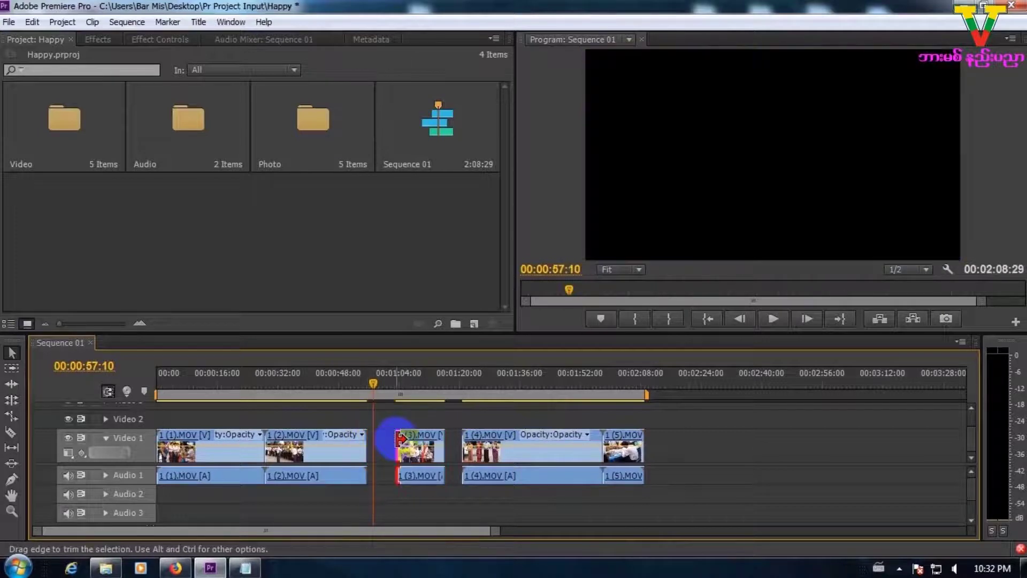
drag(419, 436, 390, 439)
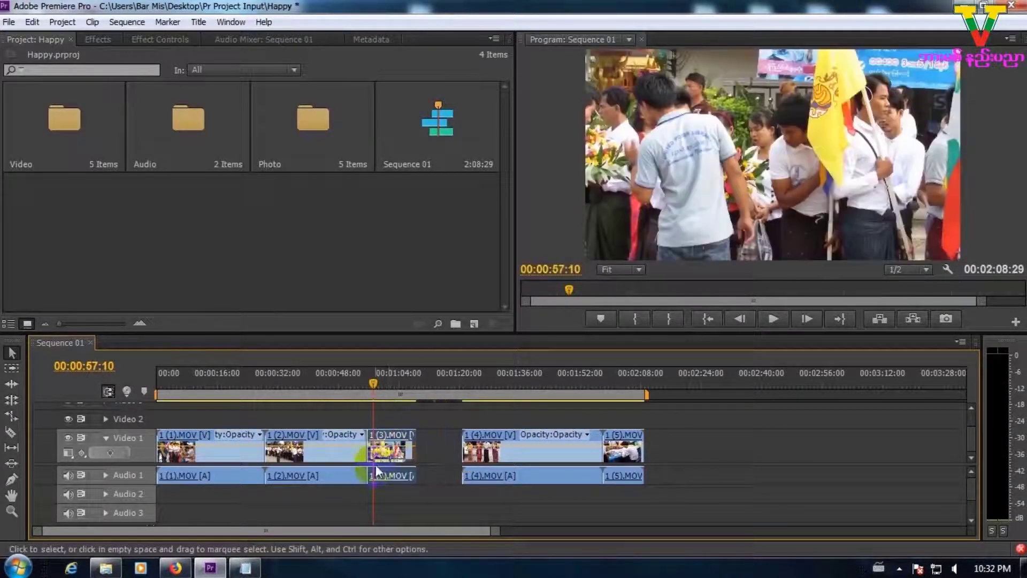
Shift clips 1 (4).MOV and 1 (5).MOV earlier so all five clips on Video 1 play without gaps
click(425, 451)
drag(473, 439, 425, 439)
drag(616, 439, 571, 422)
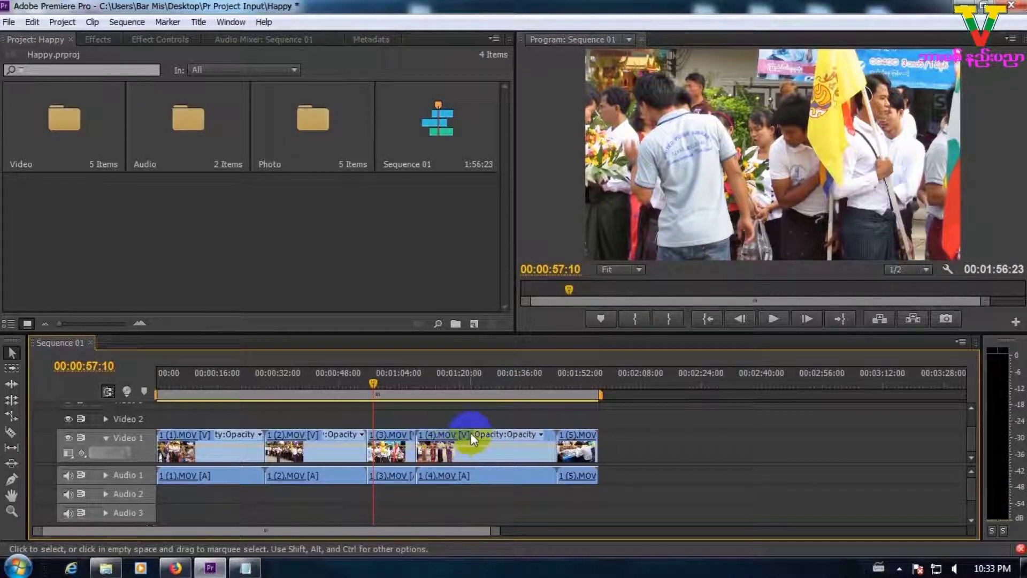
Trim about 14 seconds off the end of clip 1 (4).MOV, with the playhead at 00:01:23:15 as reference
mouse_move(485, 391)
mouse_down()
mouse_move(489, 384)
mouse_move(473, 380)
mouse_up()
mouse_move(417, 444)
mouse_down()
mouse_move(437, 443)
mouse_move(420, 442)
mouse_up()
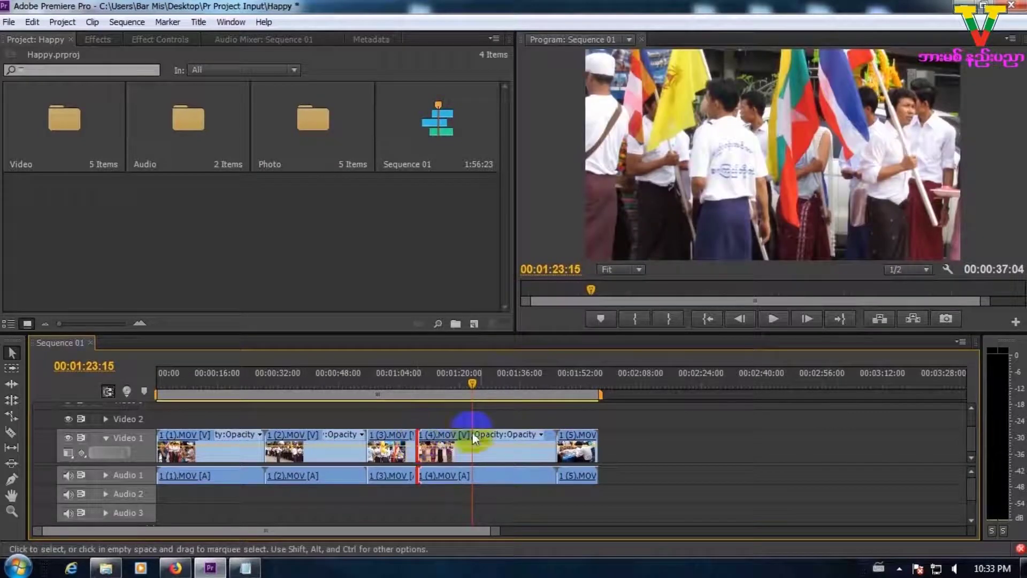
click(495, 433)
click(339, 470)
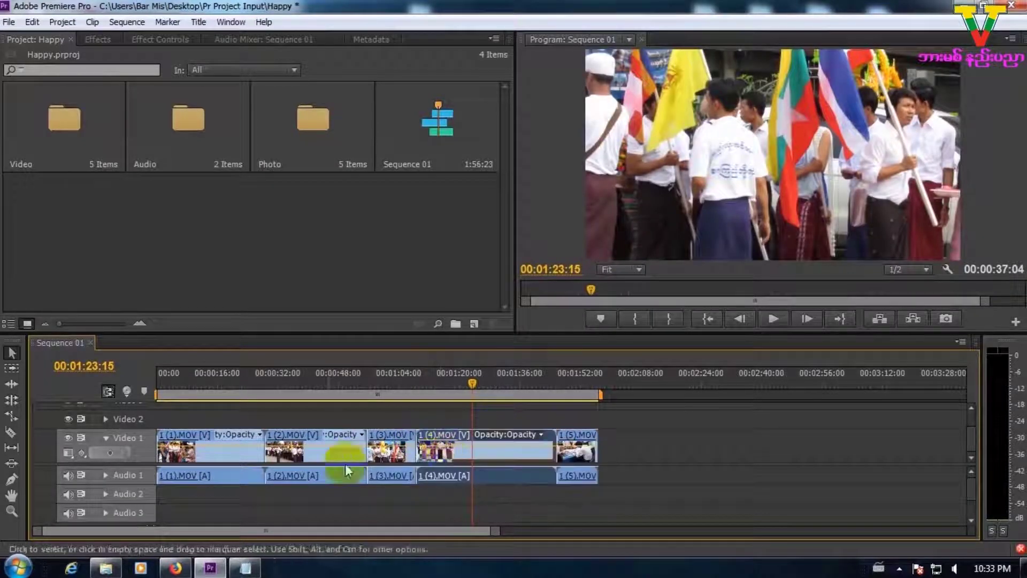
drag(589, 434, 500, 435)
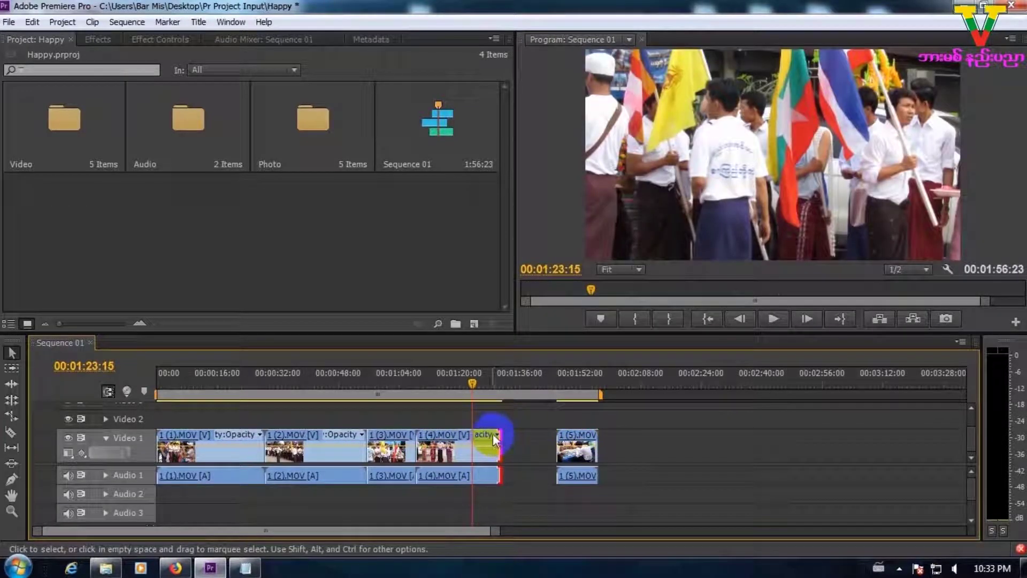
Move clip 1 (5).MOV against the new end of clip 1 (4).MOV and select clip 1 (4).MOV
click(491, 386)
click(563, 436)
drag(563, 437, 510, 436)
click(485, 439)
click(477, 438)
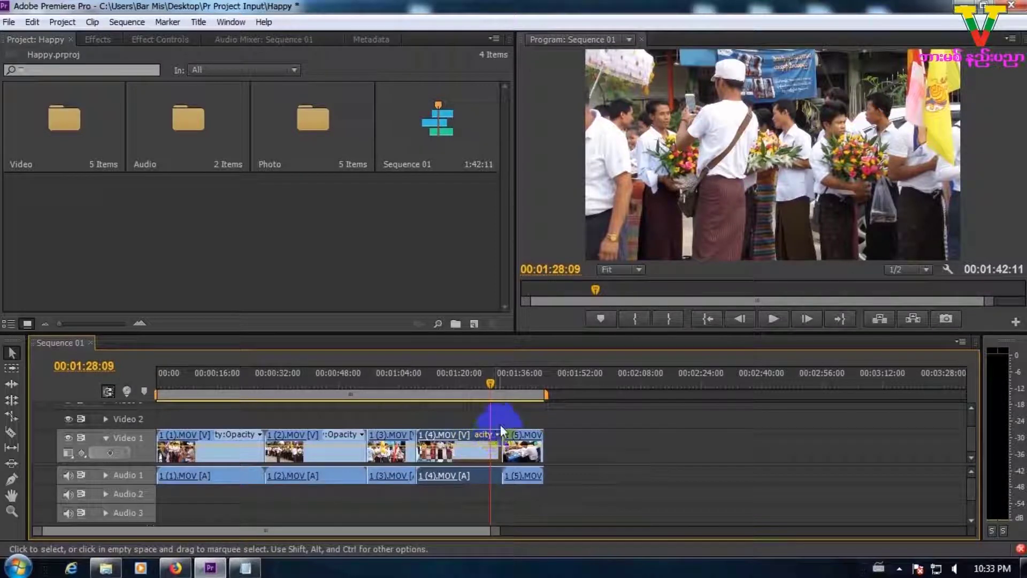
Extend the end of clip 1 (4).MOV to about 00:01:43:02, making room for it and placing clip 1 (5).MOV directly after it
click(523, 438)
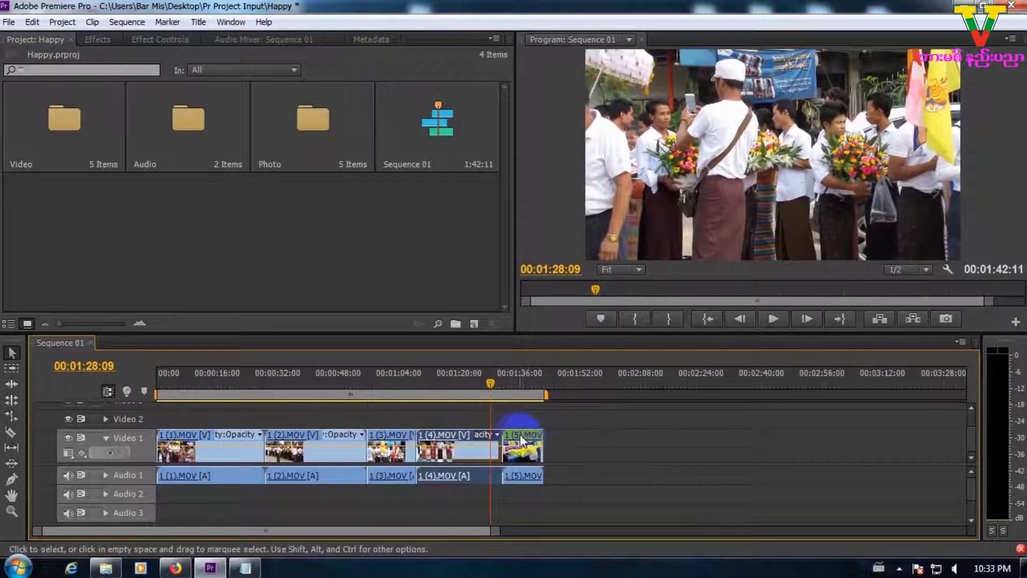
drag(543, 439, 634, 436)
drag(499, 438, 573, 442)
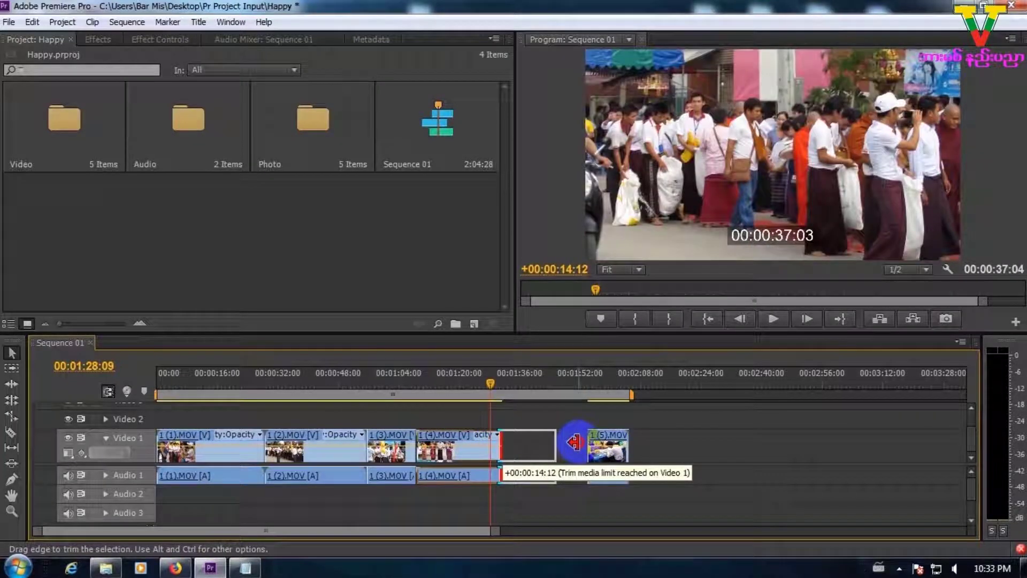
mouse_move(573, 442)
mouse_down()
mouse_move(520, 443)
mouse_move(559, 453)
mouse_move(559, 441)
mouse_move(500, 439)
mouse_move(649, 435)
mouse_move(567, 431)
mouse_move(571, 439)
mouse_up()
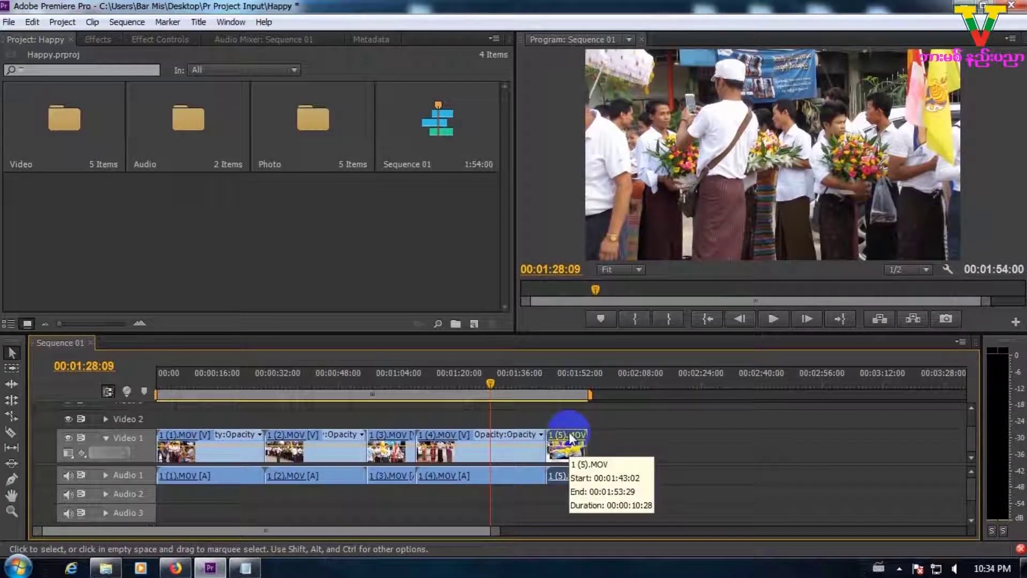
Delete clip 1 (2).MOV from the sequence
click(531, 431)
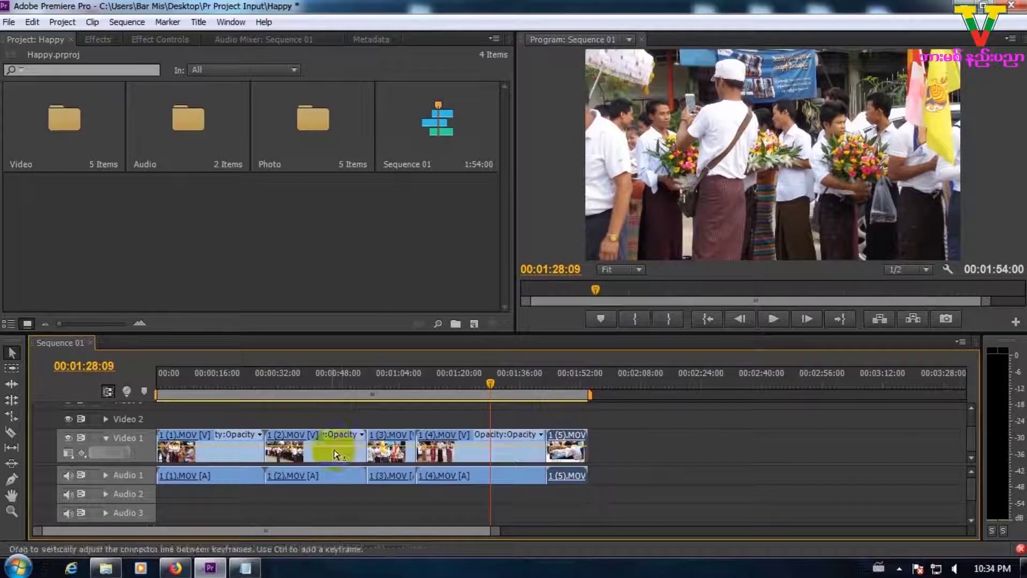
click(345, 431)
click(314, 432)
click(320, 438)
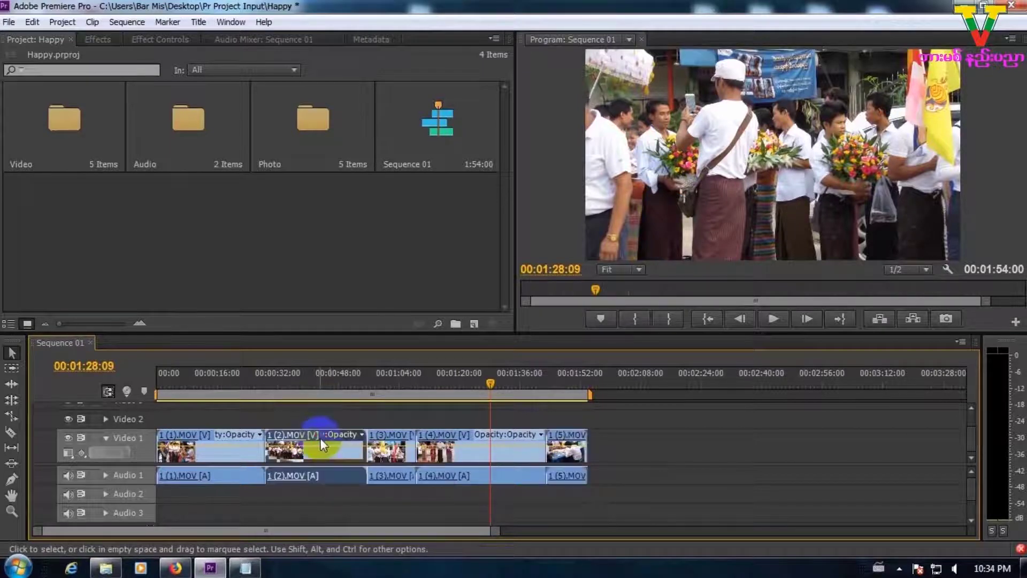
key(Delete)
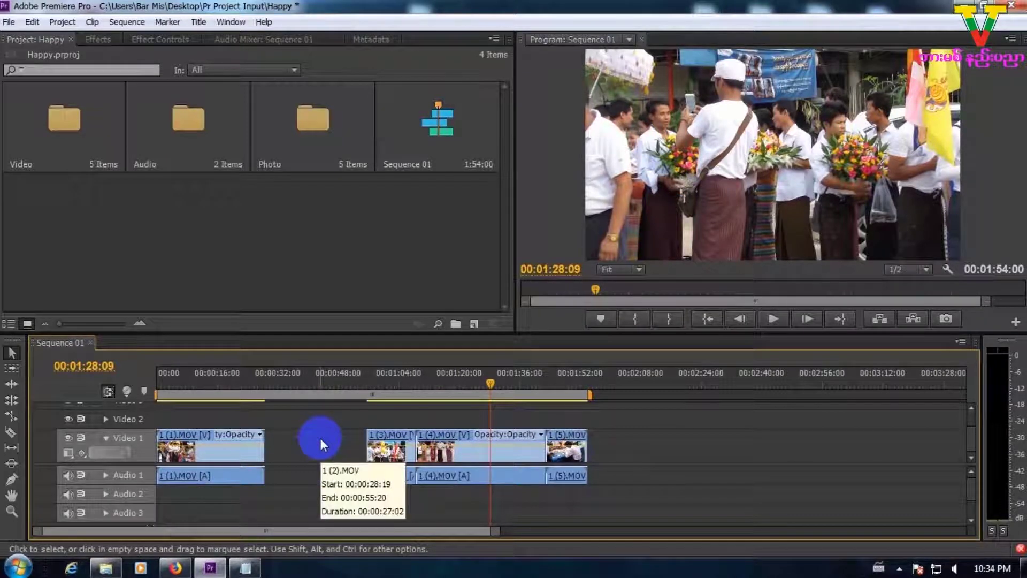
Try closing the gap by moving clips 1 (3).MOV and 1 (4).MOV earlier one by one, and undo these moves
drag(385, 435, 282, 435)
mouse_move(431, 434)
mouse_down()
mouse_move(328, 426)
mouse_move(412, 434)
mouse_move(416, 422)
mouse_move(412, 435)
mouse_move(424, 441)
mouse_up()
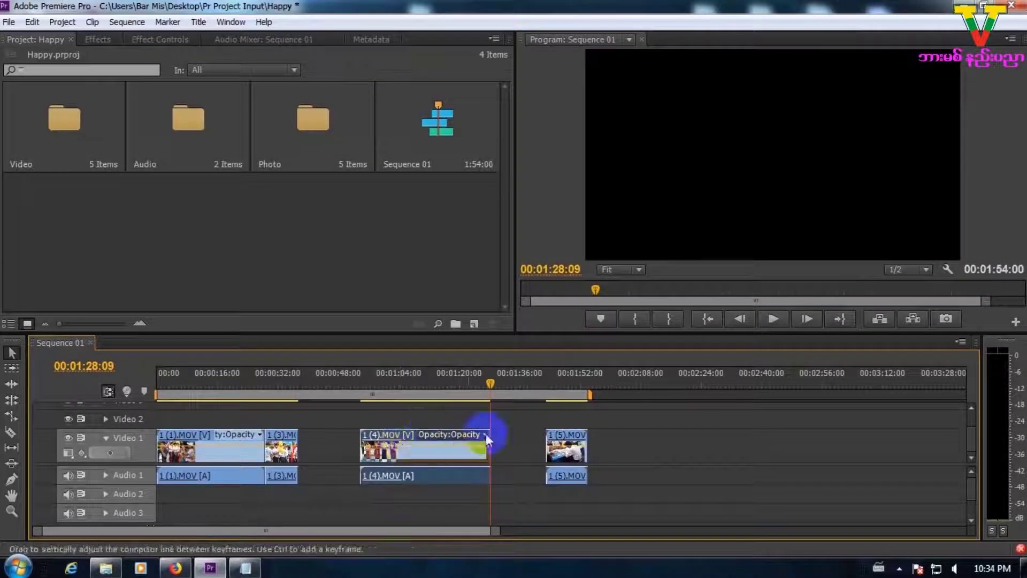
key(ctrl+z)
key(ctrl+z)
key(ctrl+z)
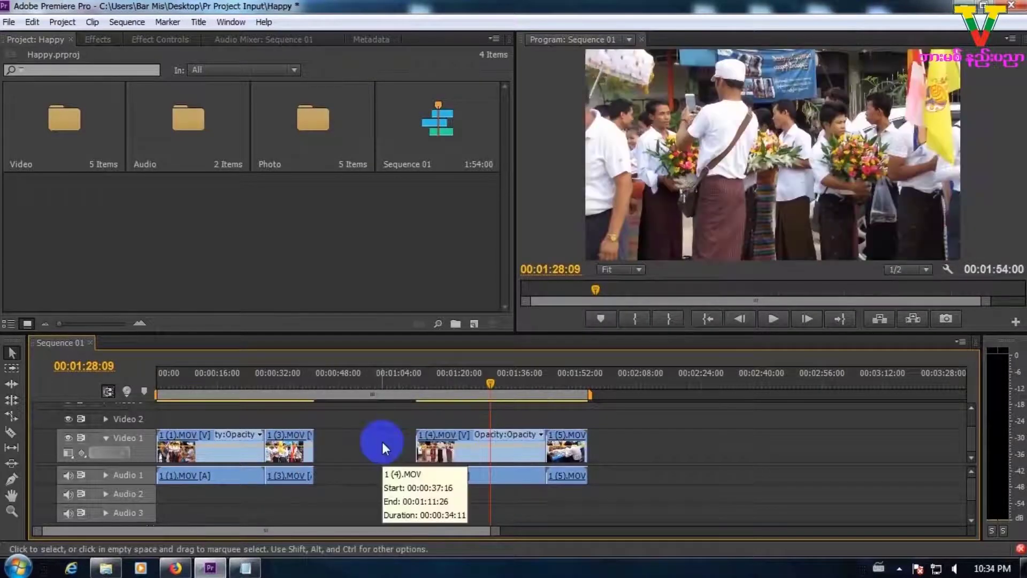
key(ctrl+z)
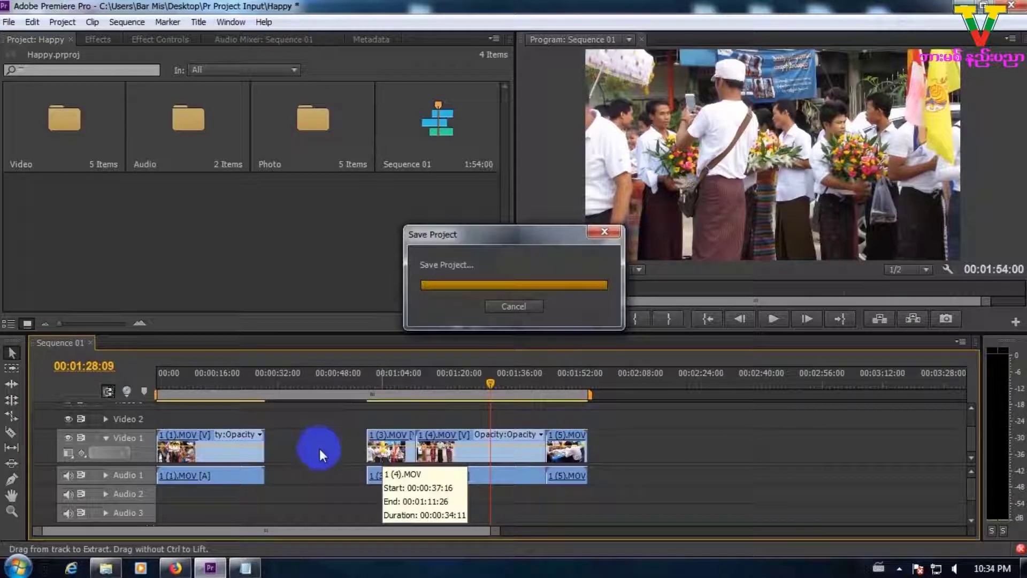
Ripple delete the gap between clips 1 (1).MOV and 1 (3).MOV
right_click(294, 437)
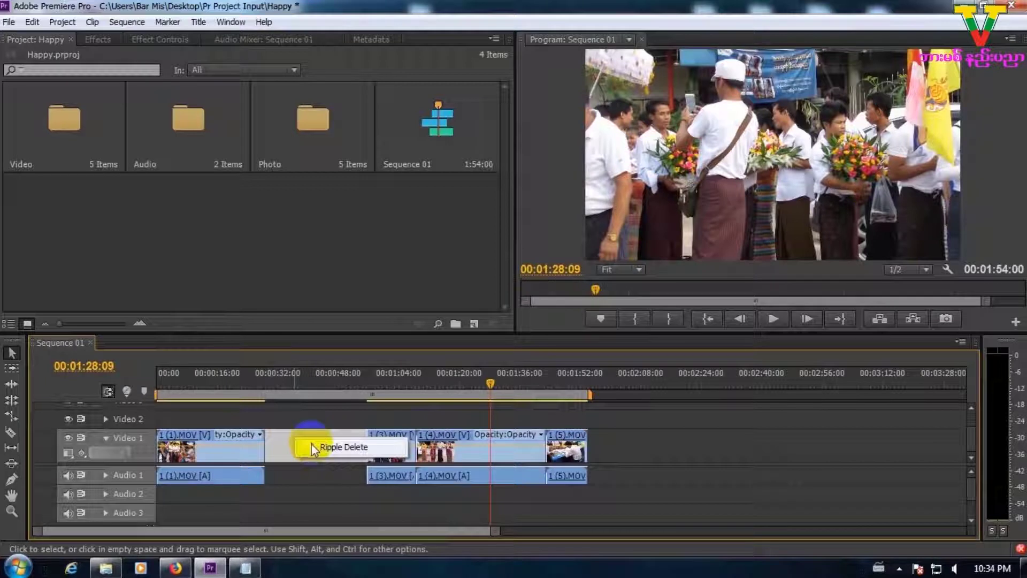
click(313, 448)
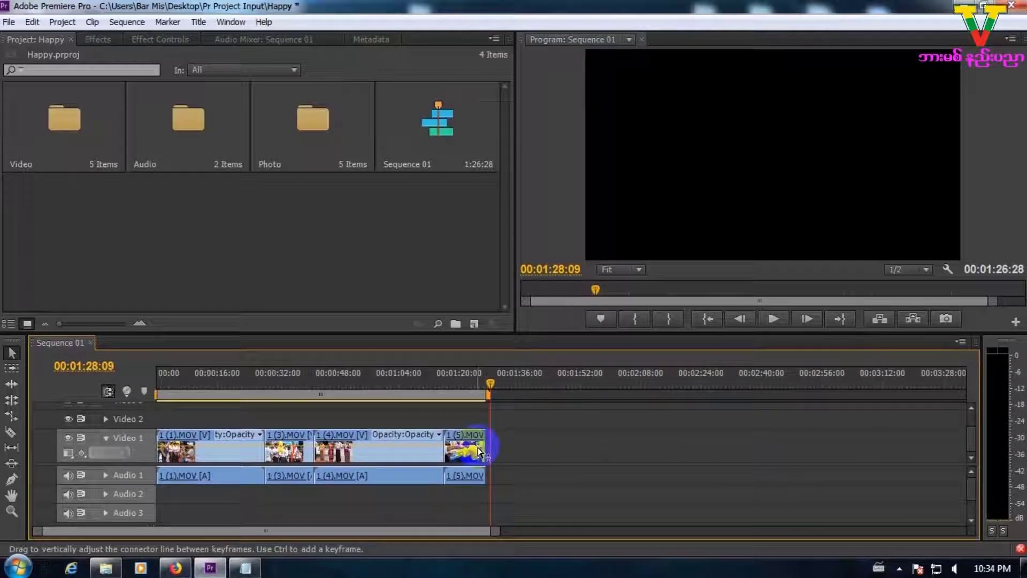
Delete all clips from the sequence and place the Video bin's clips at the start of Video 1
drag(529, 440, 214, 486)
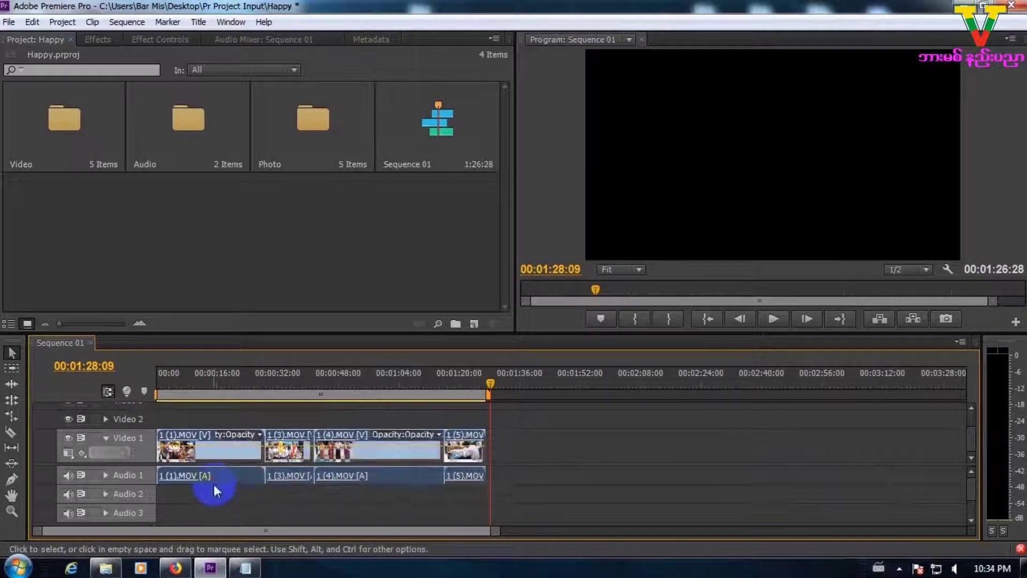
key(Delete)
drag(92, 143, 172, 431)
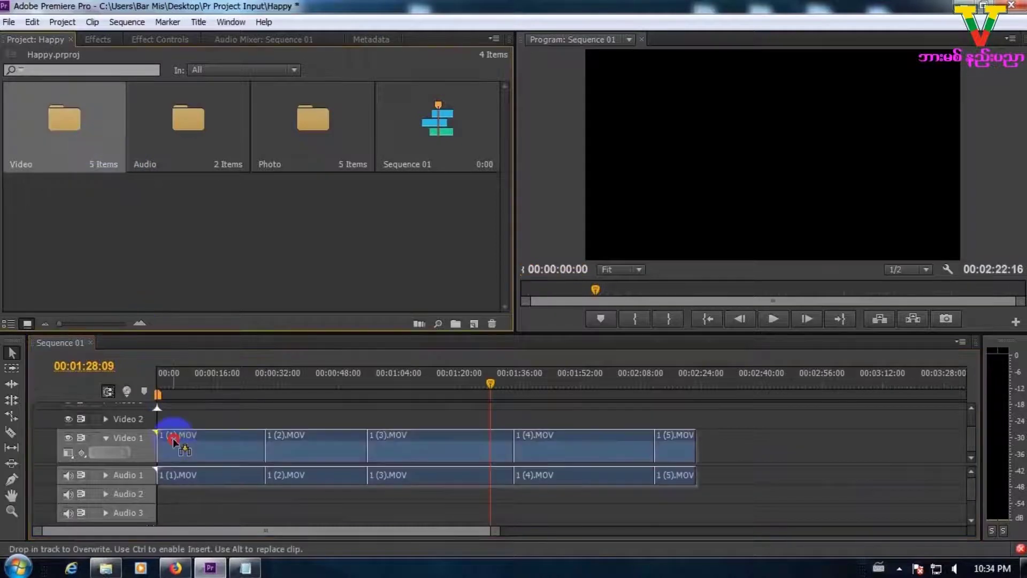
Delete clip 1 (3).MOV from the refilled sequence
click(312, 437)
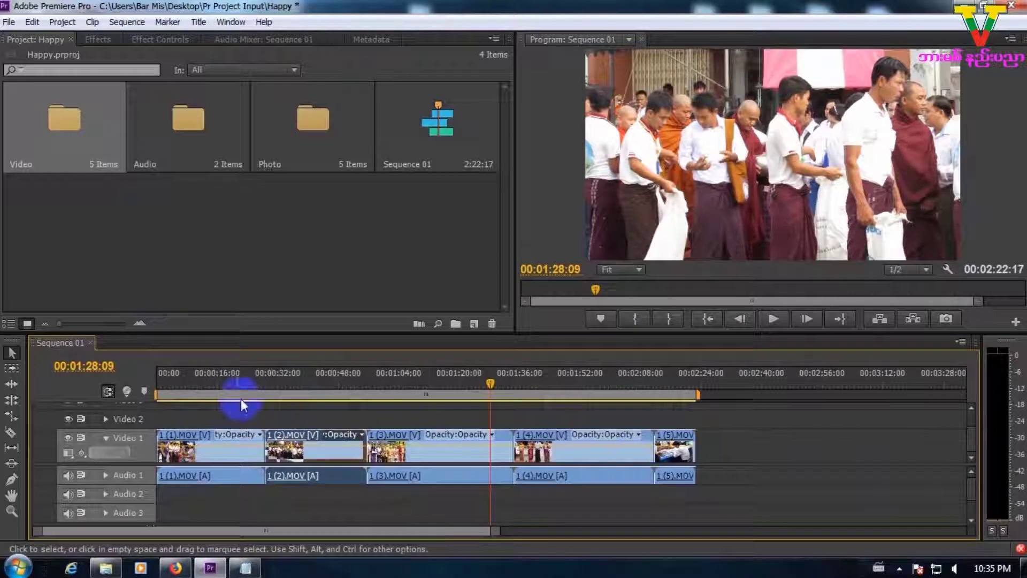
click(413, 437)
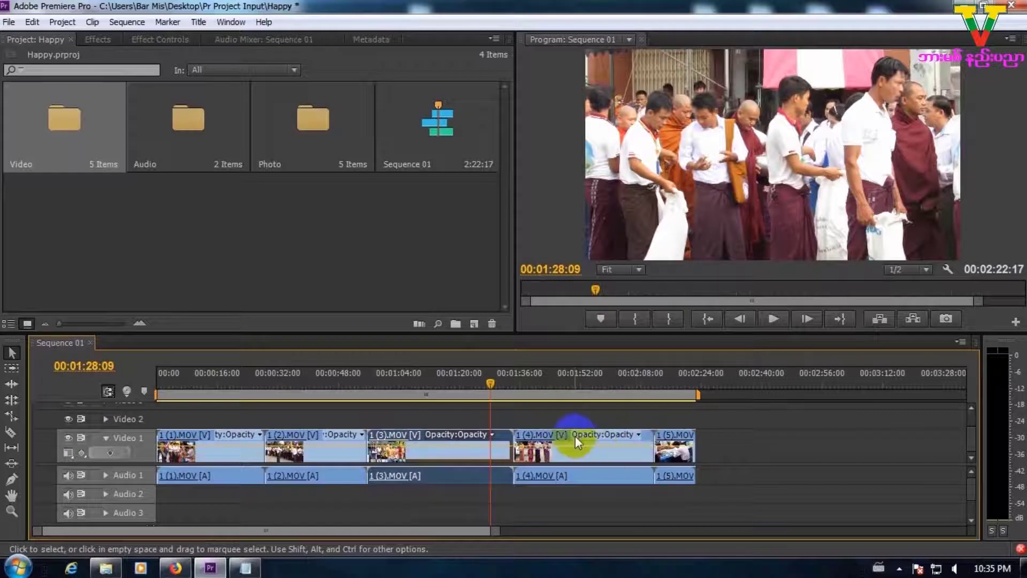
key(Delete)
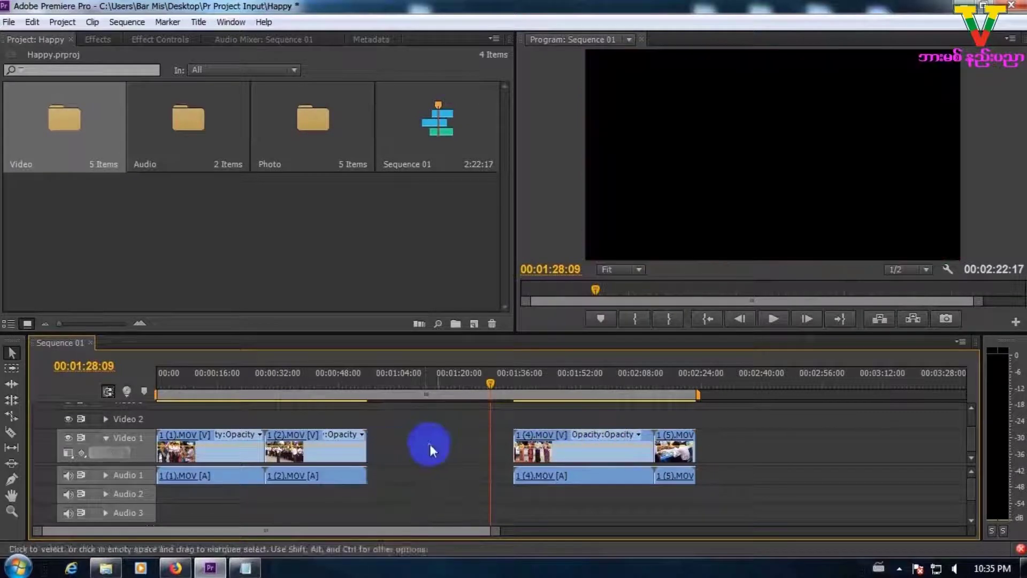
Move clip 1 (4).MOV against the end of clip 1 (2).MOV, and undo that move
click(586, 435)
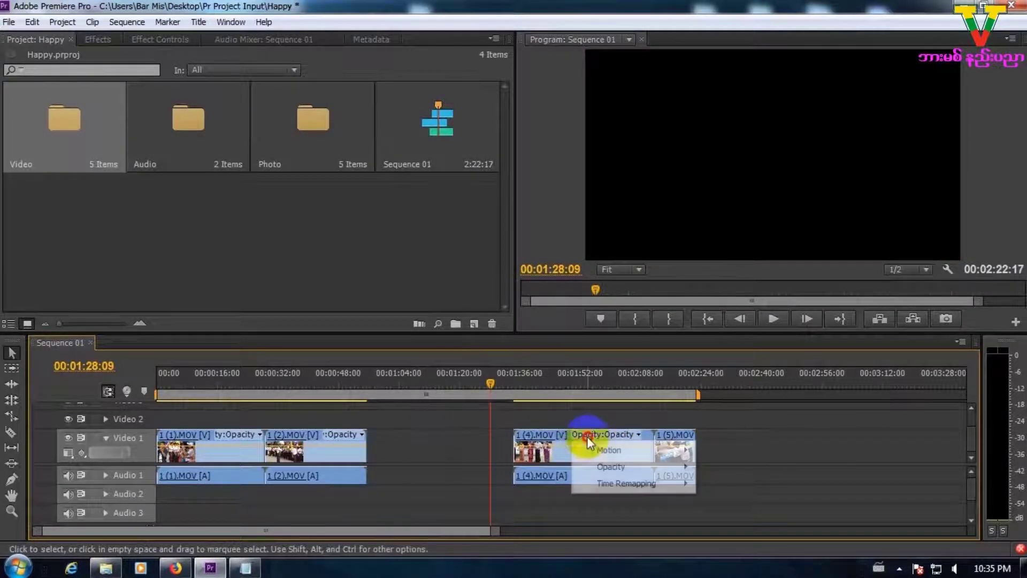
drag(517, 442, 408, 436)
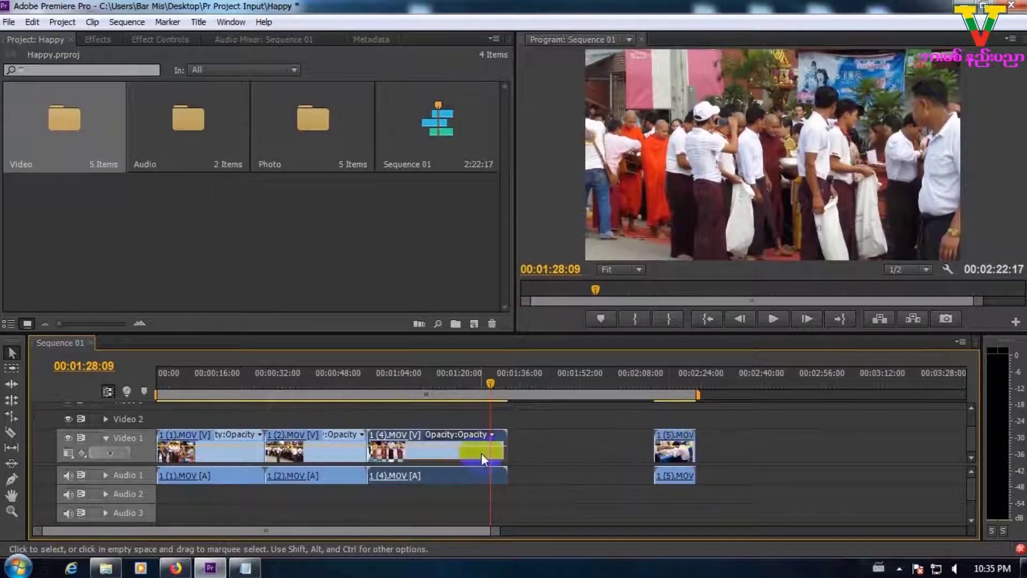
key(ctrl+z)
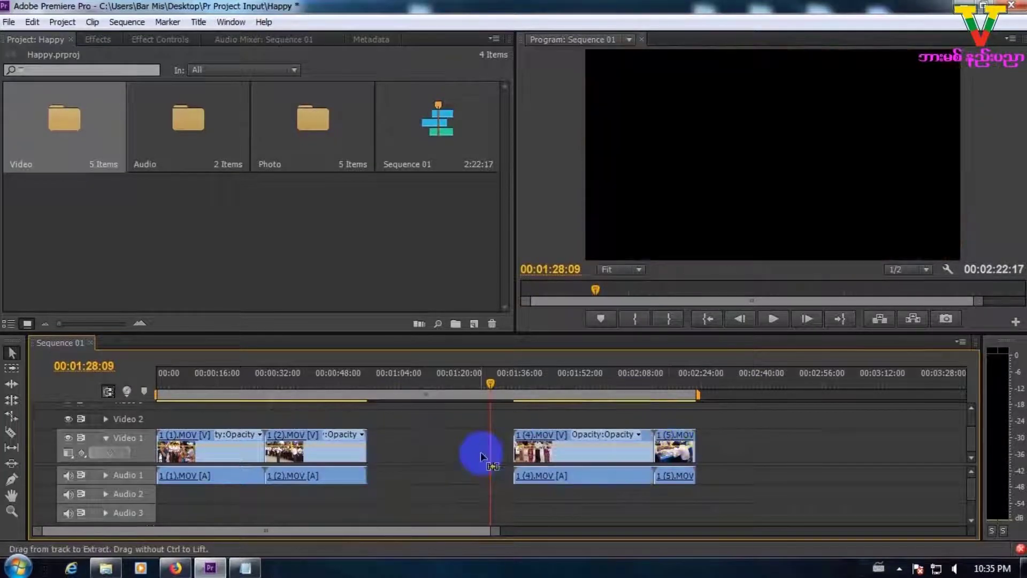
Ripple delete the gap between clips 1 (2).MOV and 1 (4).MOV
click(423, 442)
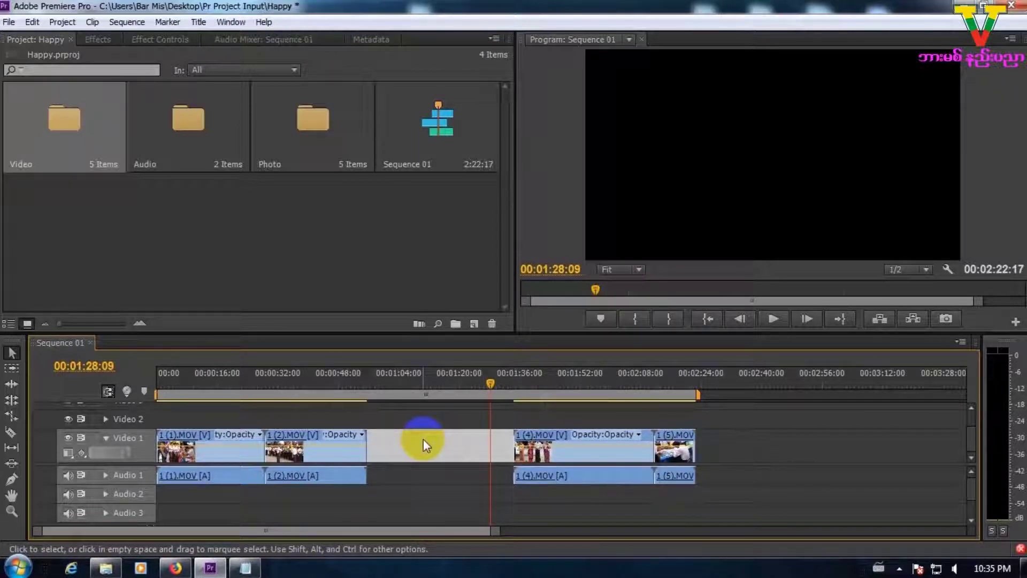
right_click(423, 439)
click(449, 451)
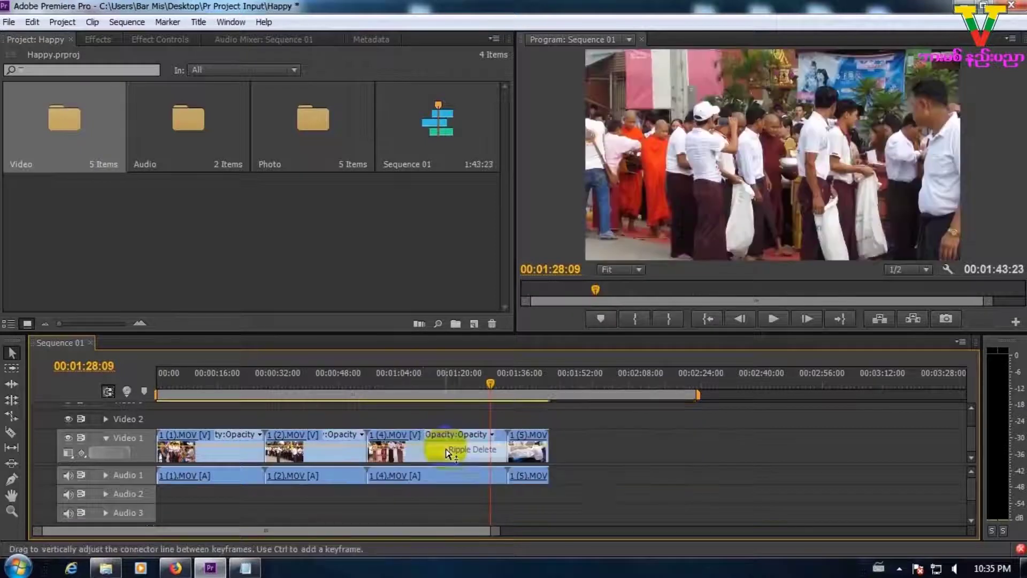
Undo the ripple delete and the deletion of clip 1 (3).MOV
key(ctrl+z)
key(ctrl+z)
mouse_move(481, 449)
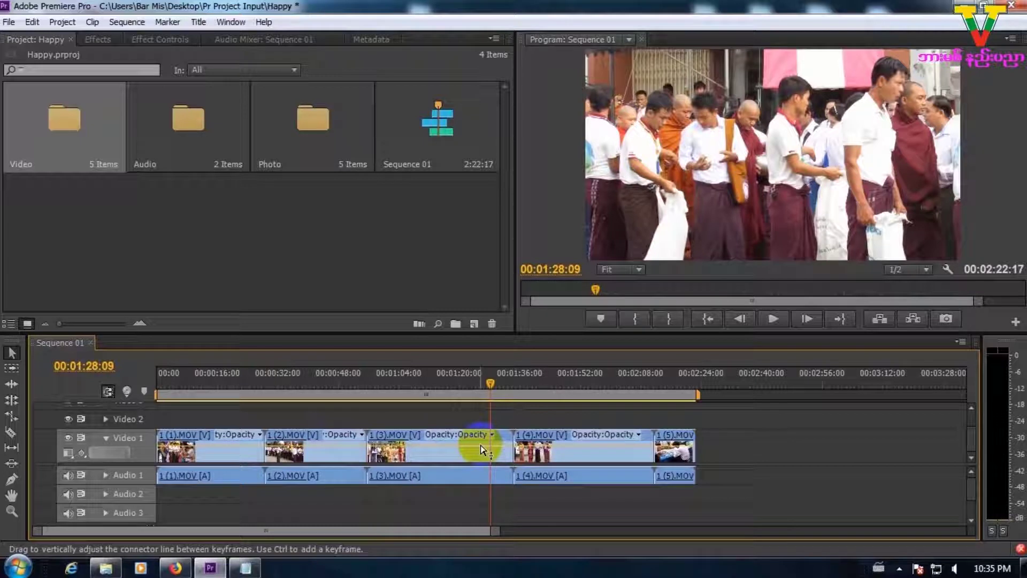
Select clip 1 (3).MOV and every clip after it on Video 1 with the Track Select tool
click(13, 372)
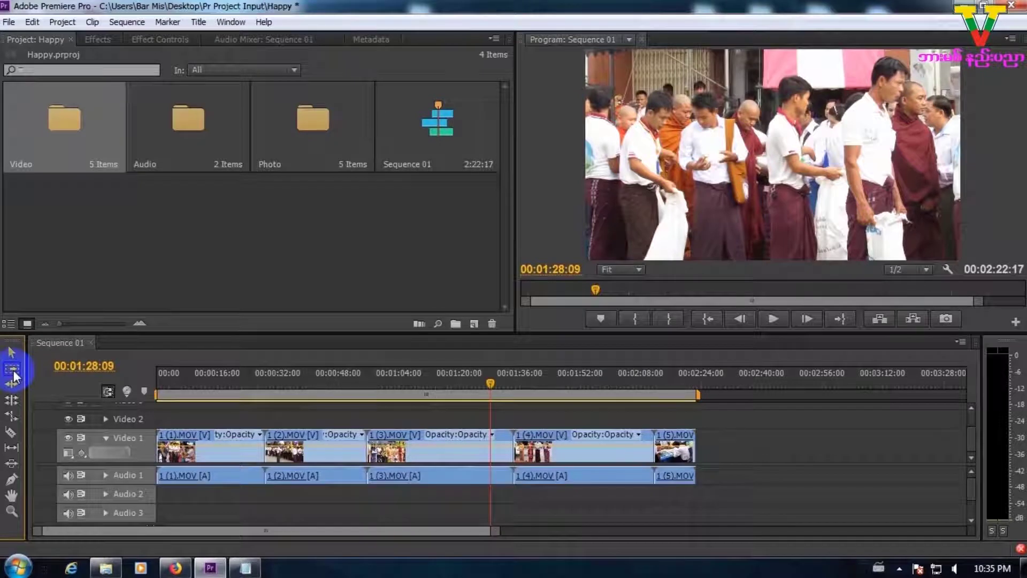
click(435, 437)
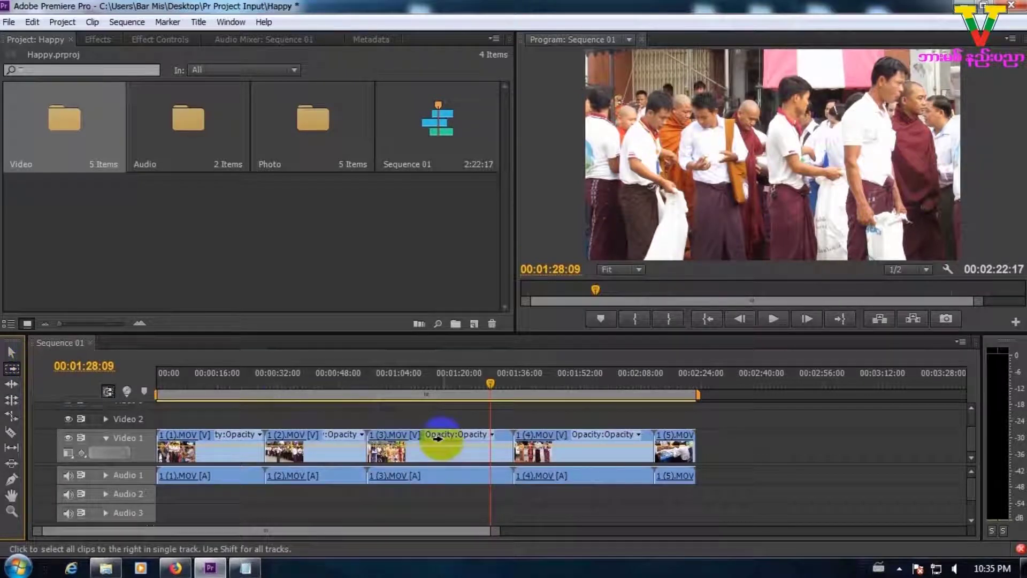
click(445, 439)
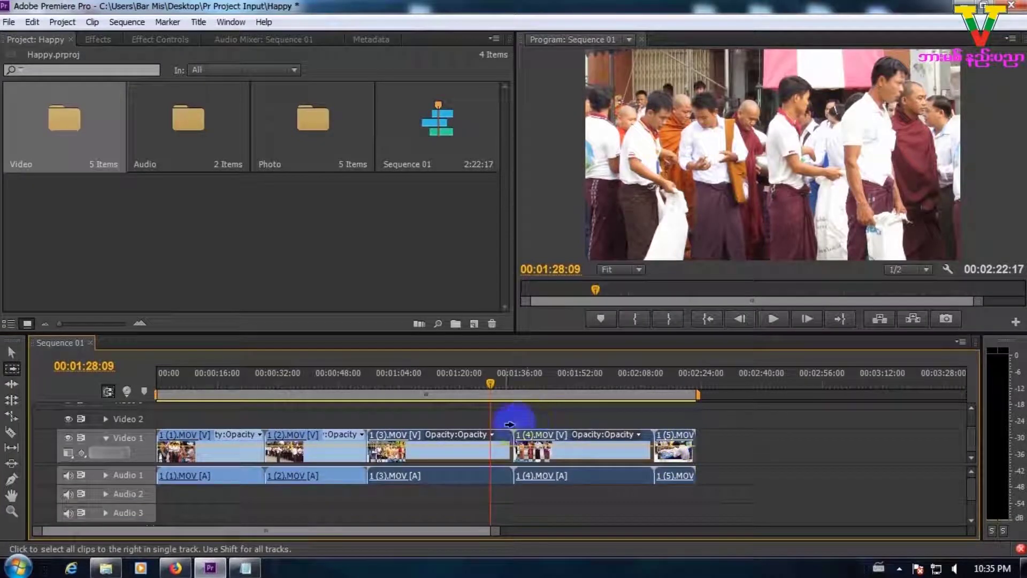
Move clips 1 (3).MOV through 1 (5).MOV about 58 seconds later together, and return them against clip 1 (2).MOV
click(402, 440)
drag(400, 438, 614, 451)
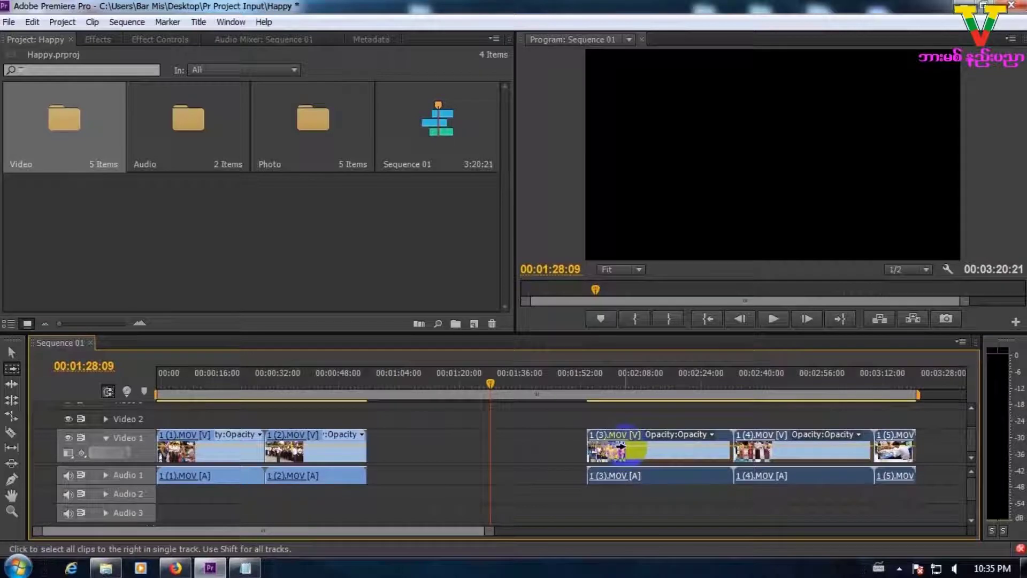
drag(622, 435, 404, 436)
Marquee-select clips 1 (1).MOV and 1 (2).MOV with the Selection tool, and select all clips in the sequence
click(12, 352)
drag(378, 413, 388, 435)
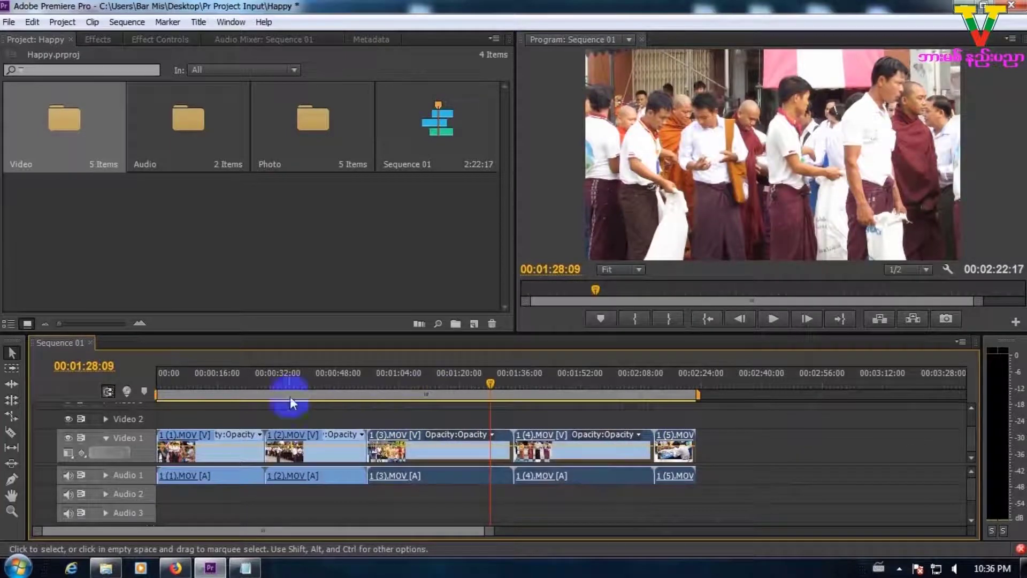
click(206, 412)
drag(206, 413, 508, 471)
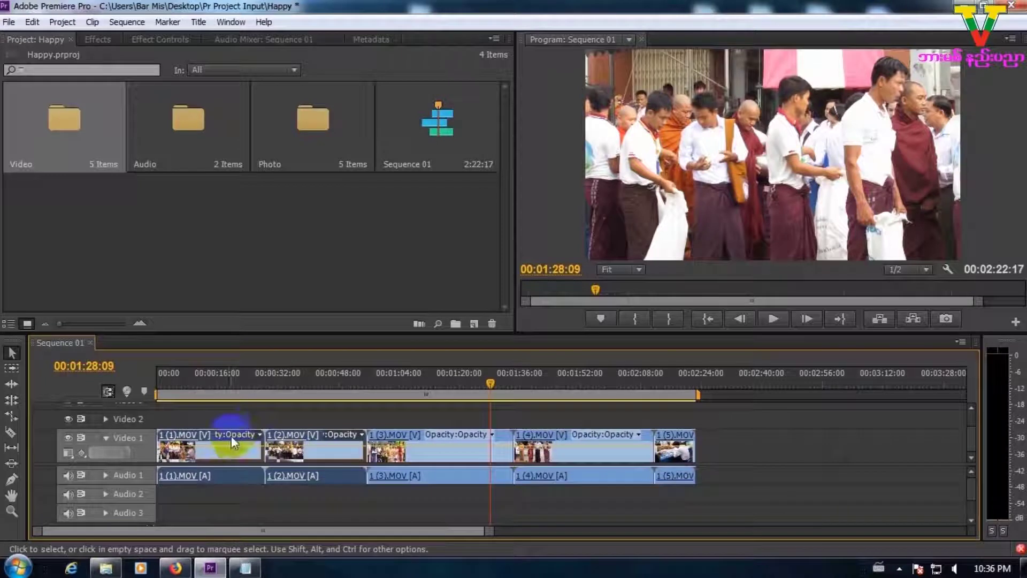
key(ctrl+a)
Select clip 1 (2).MOV and all clips after it with the Track Select tool
click(15, 372)
click(329, 436)
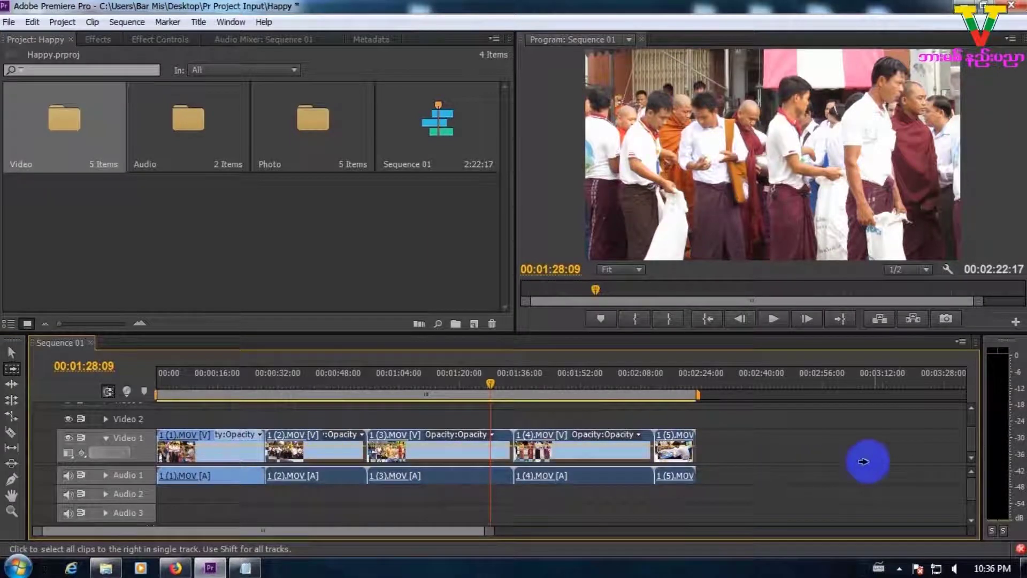
click(307, 437)
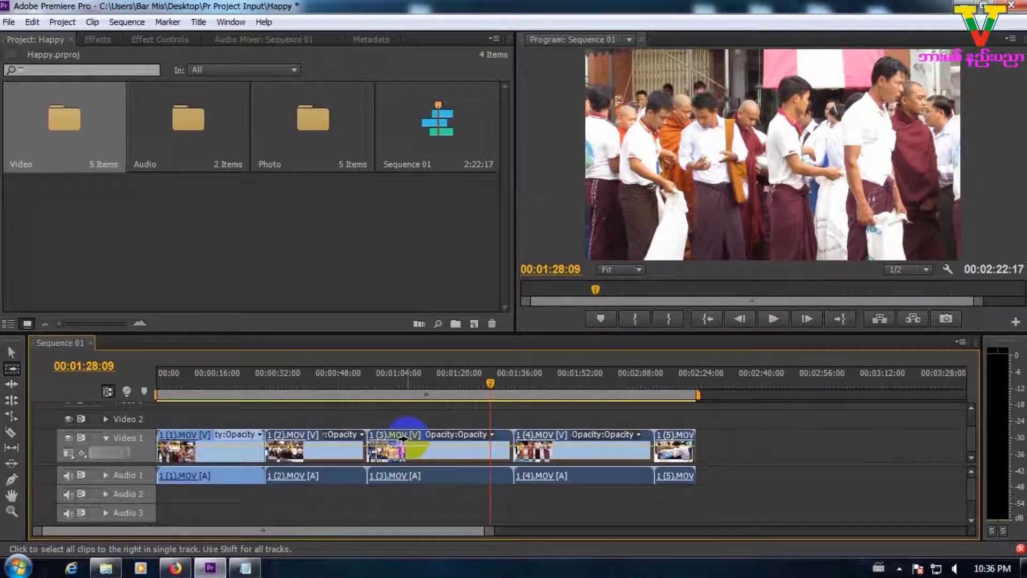
Set the playhead to 00:01:15:28, clear the selection, and add the Video bin's clips again directly after clip 1 (5).MOV
drag(491, 394, 444, 396)
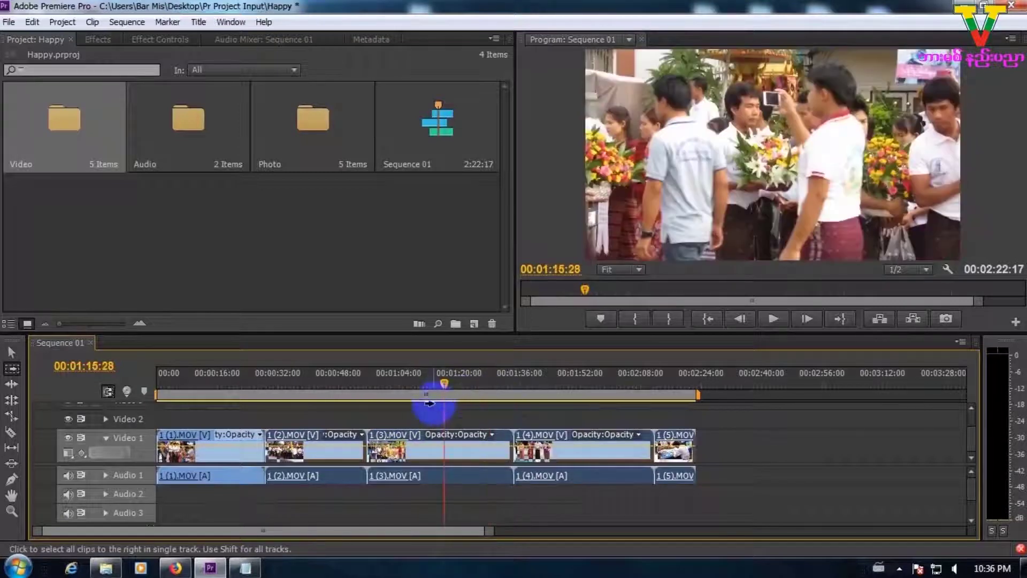
click(632, 413)
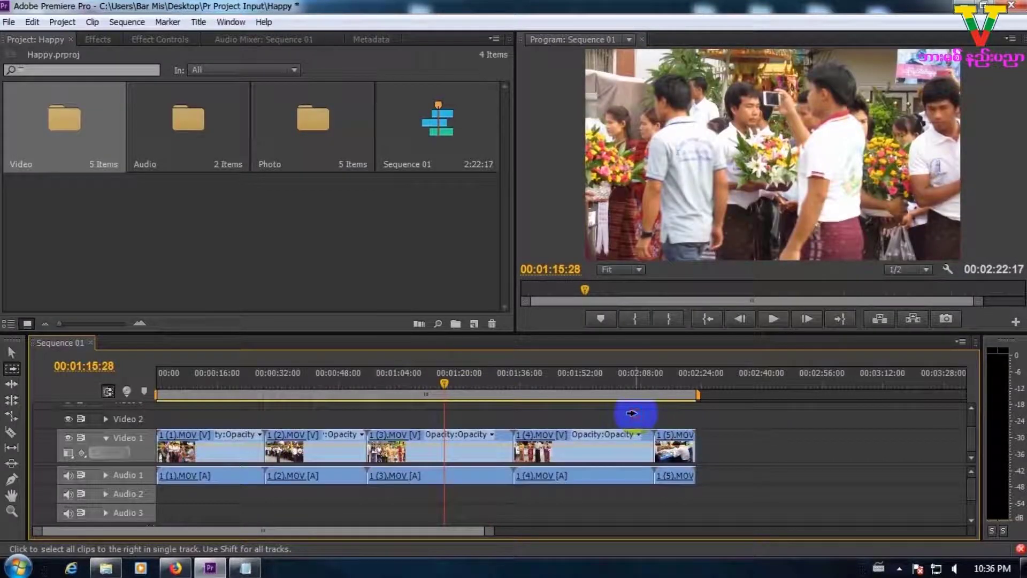
drag(63, 118, 716, 435)
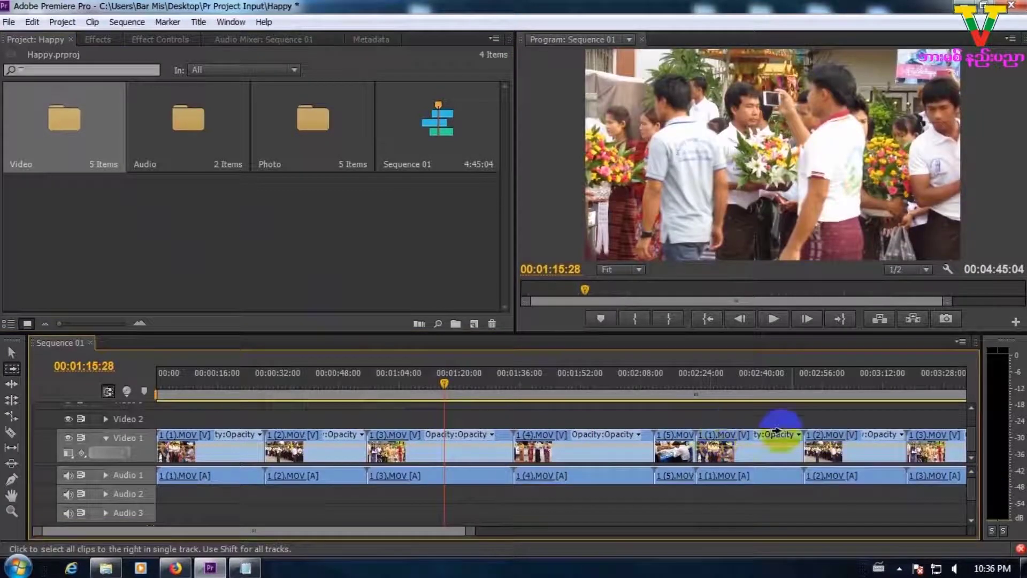
drag(406, 530, 385, 538)
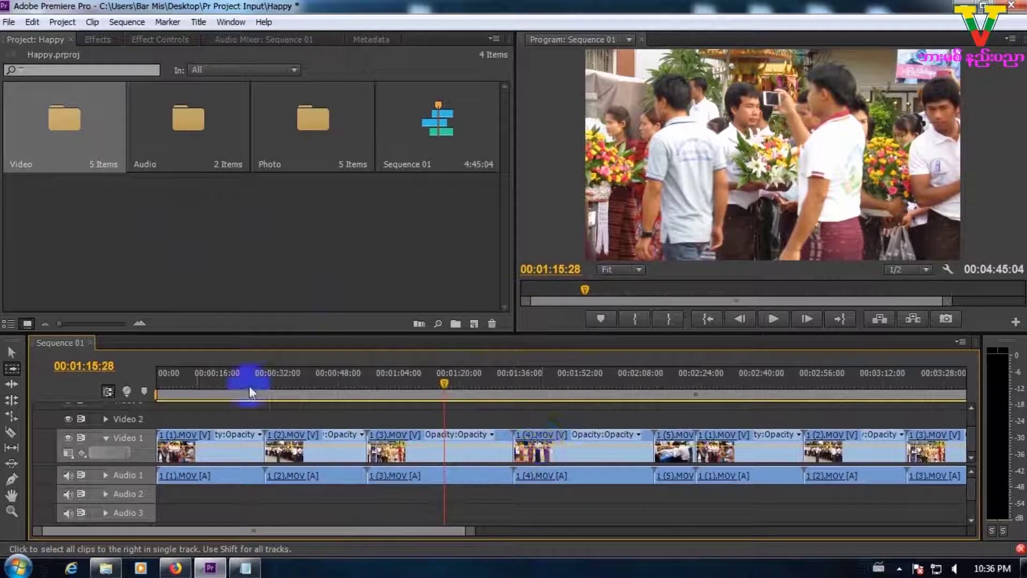
Track-select the clips from the first 1 (4).MOV onward and place the playhead at 00:01:53:09
click(559, 440)
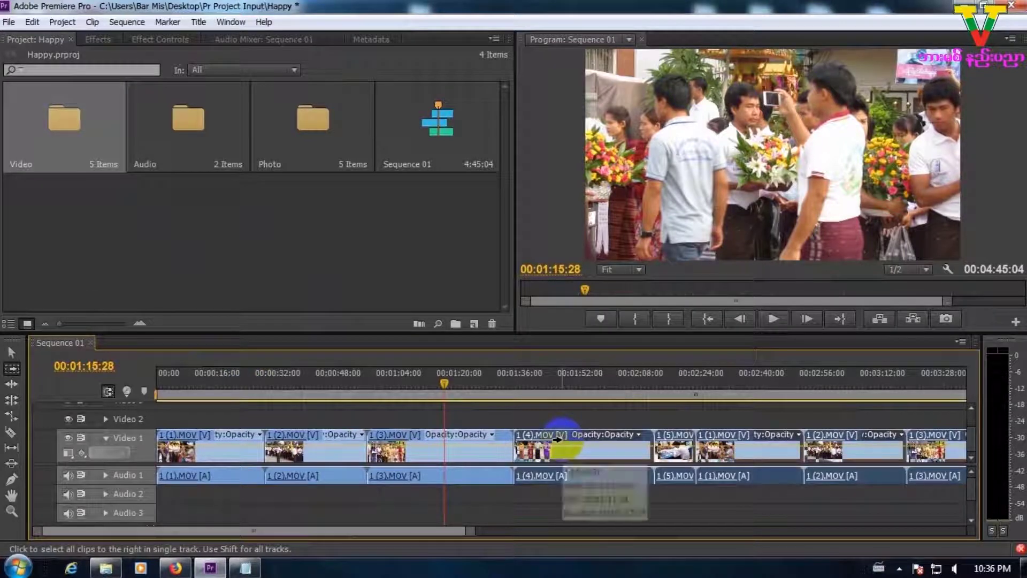
click(586, 381)
Track-select the clips from the first 1 (3).MOV onward, and clear the selection
click(9, 351)
click(12, 368)
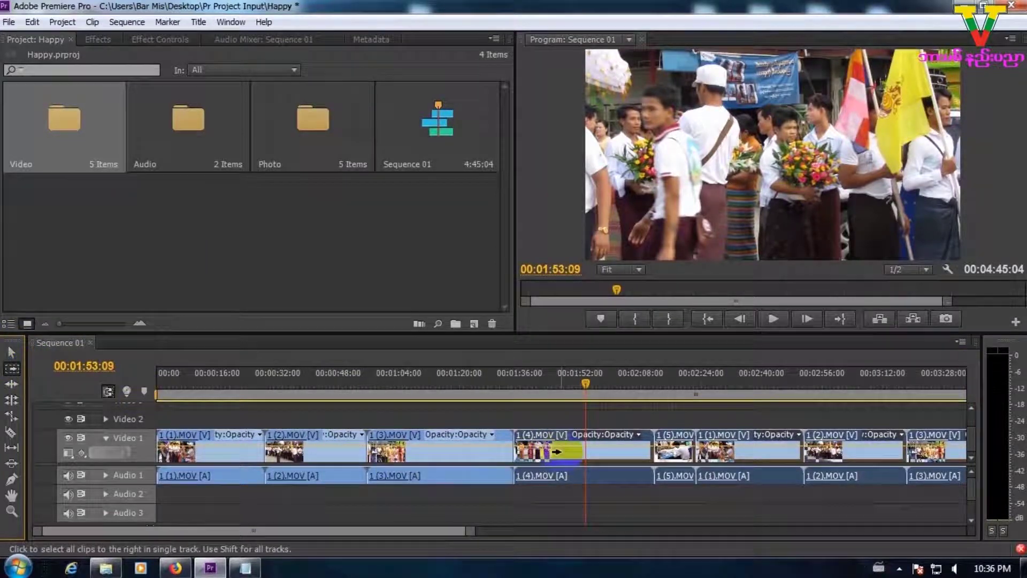
click(436, 436)
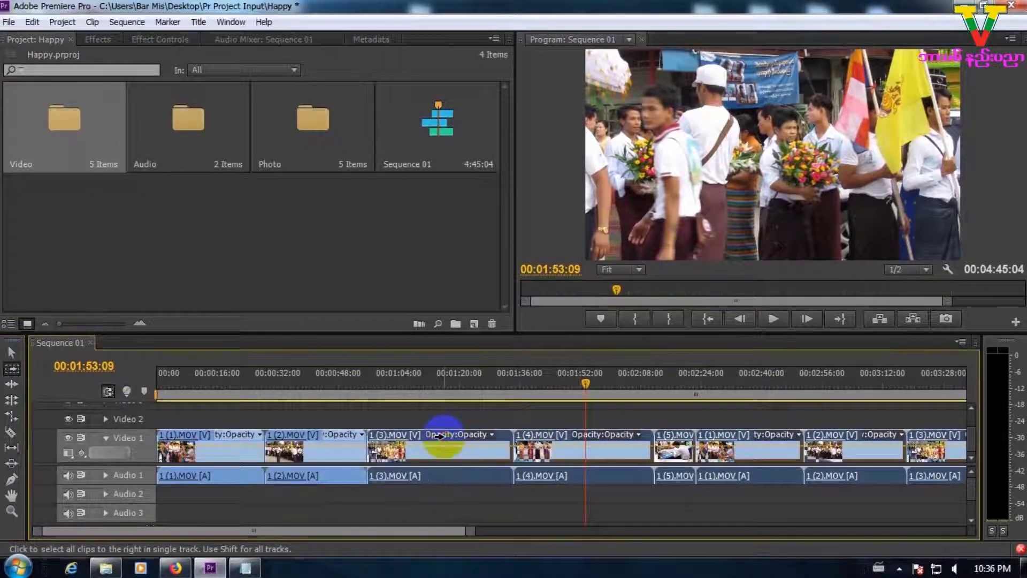
click(355, 413)
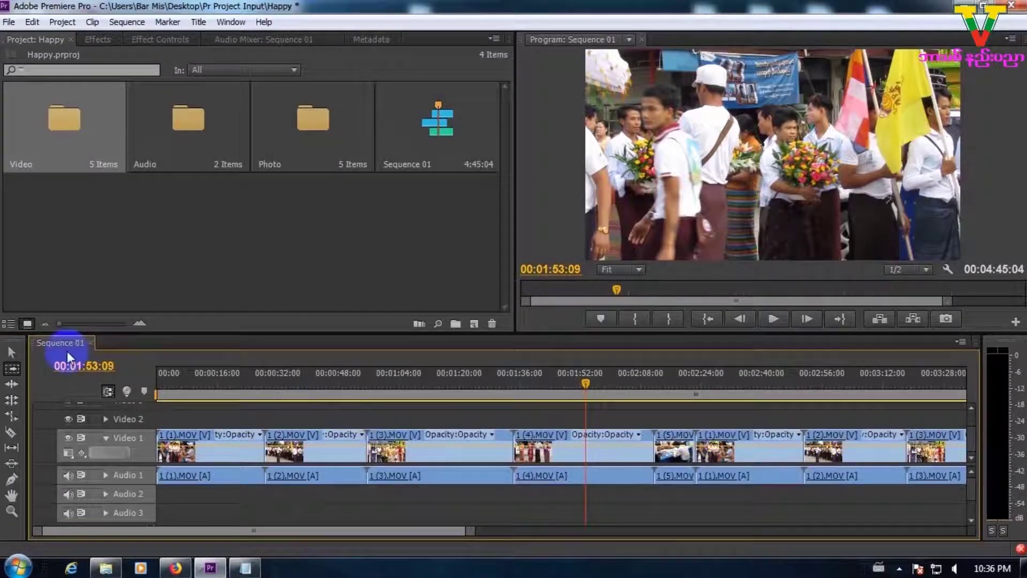
Track-select the clips from the first 1 (3).MOV onward, shift them about 37 seconds along the timeline, and ripple delete the resulting gap
click(488, 437)
drag(474, 436, 596, 451)
click(11, 352)
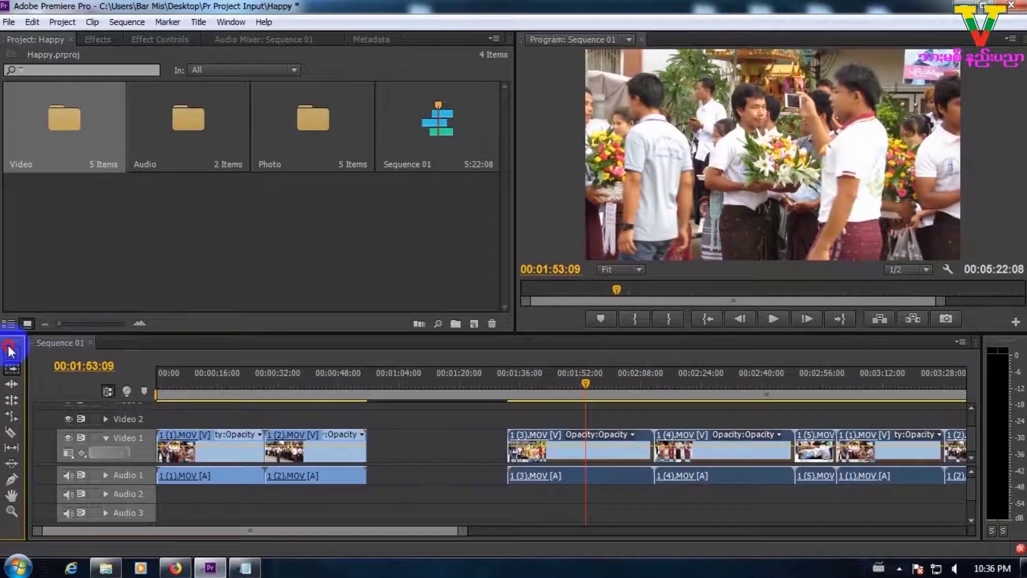
mouse_move(283, 413)
mouse_down()
mouse_move(694, 443)
mouse_move(952, 447)
mouse_move(1002, 475)
mouse_move(398, 456)
mouse_move(50, 429)
mouse_up()
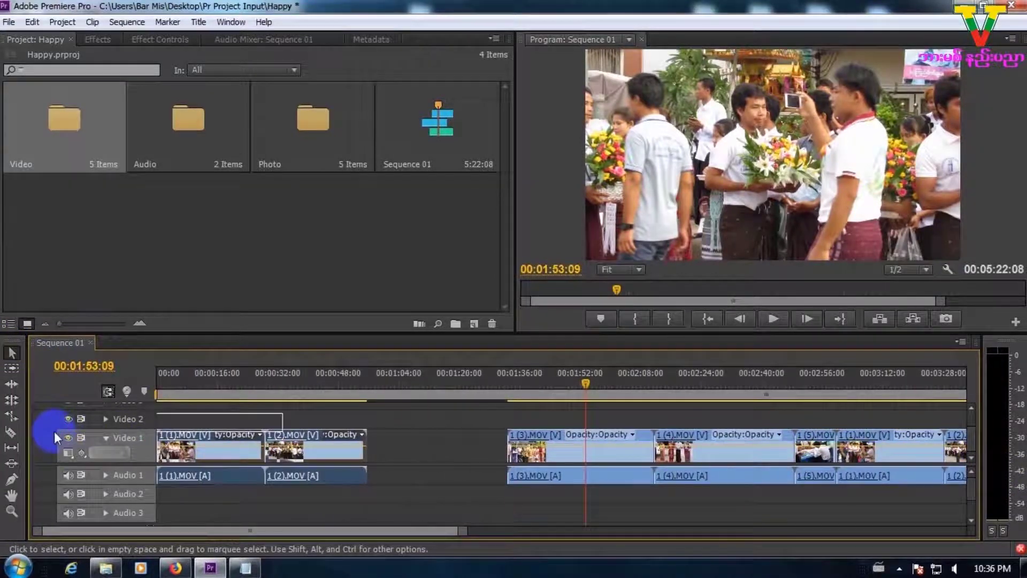
right_click(443, 454)
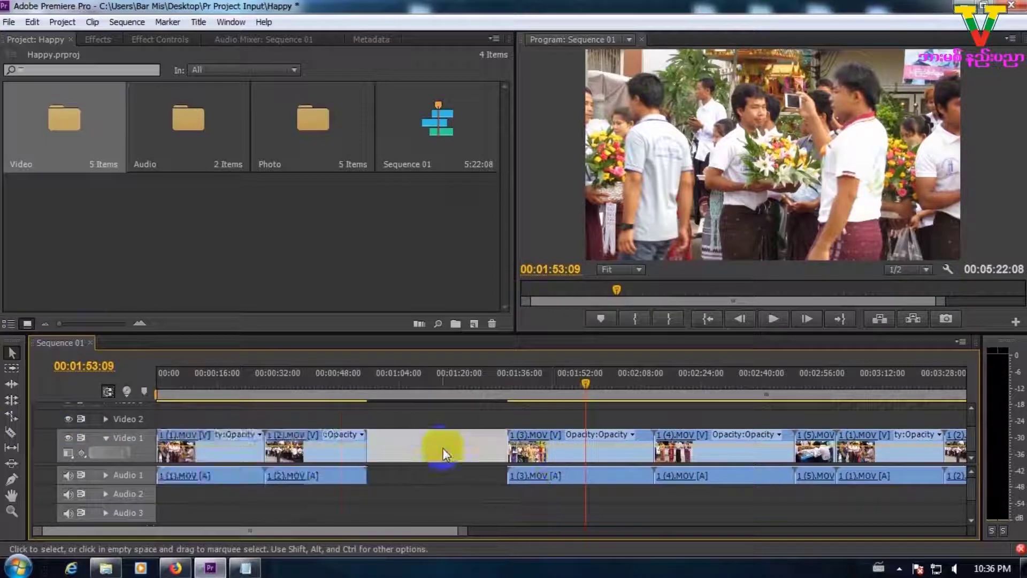
click(464, 457)
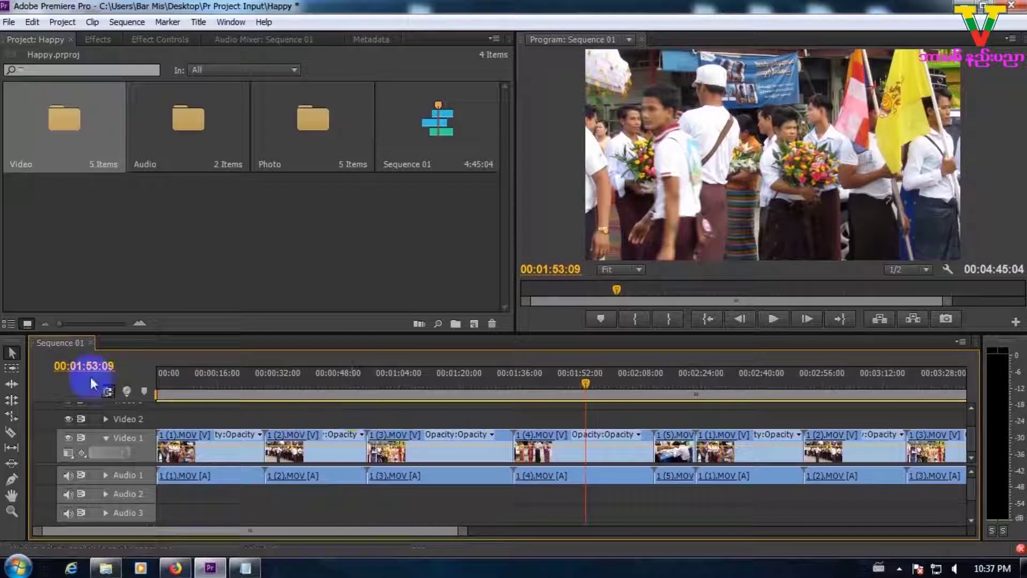
Trim about 13 seconds off the start of the first 1 (4).MOV with the Ripple Edit tool
click(14, 376)
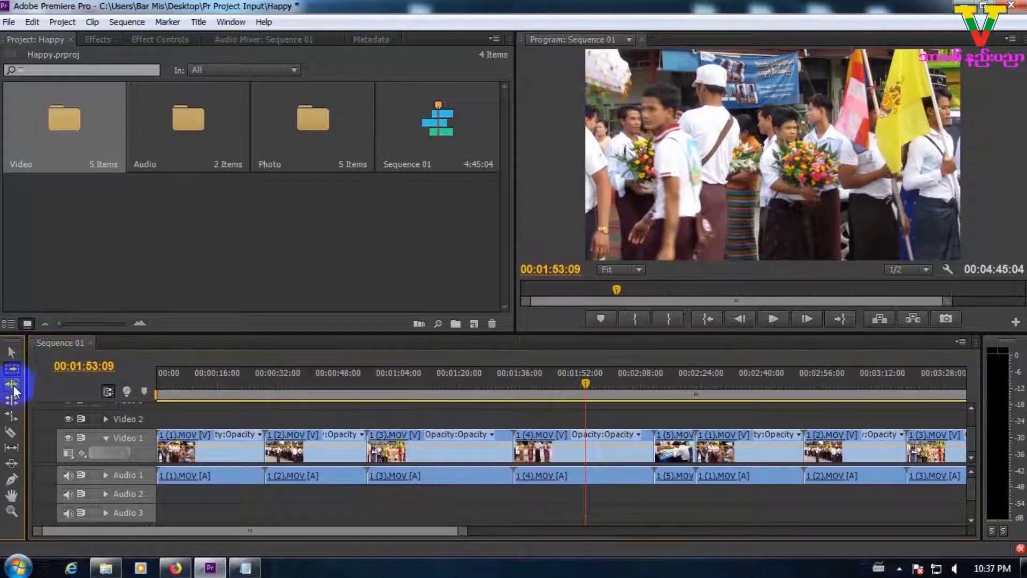
click(13, 386)
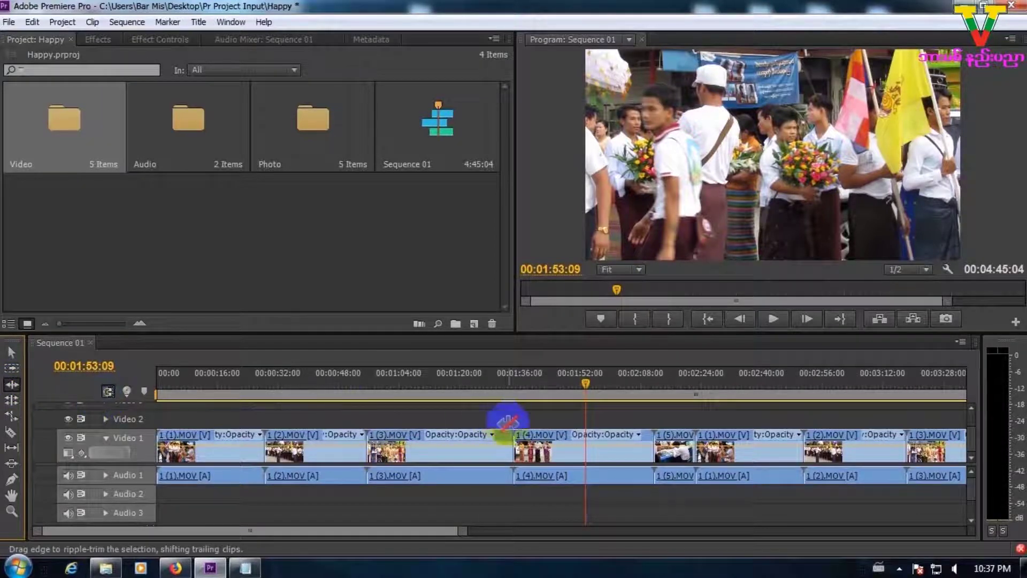
drag(518, 438, 566, 443)
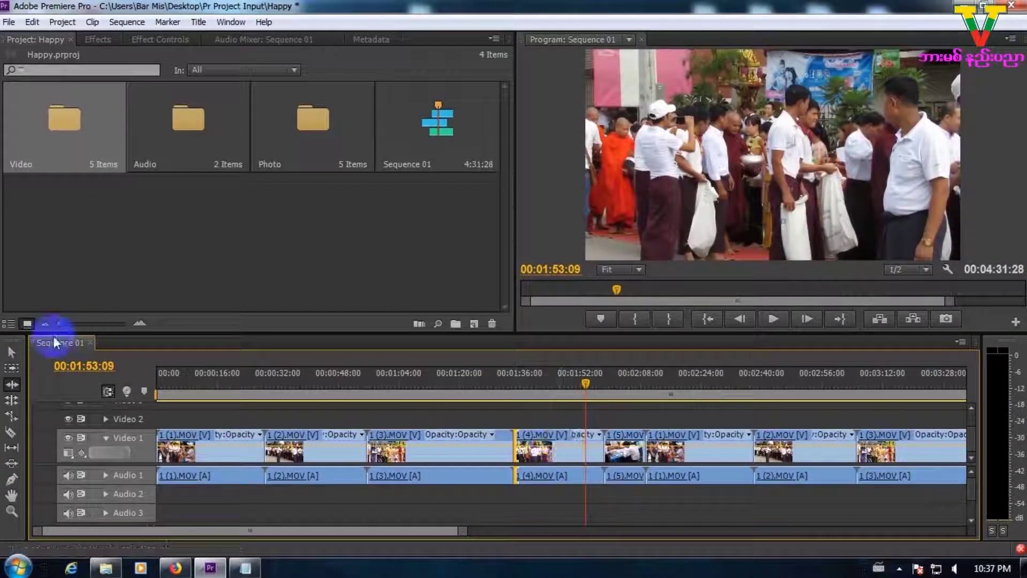
Trim about 11 seconds off the start of the second 1 (1).MOV with the Selection tool and ripple delete the gap
click(11, 352)
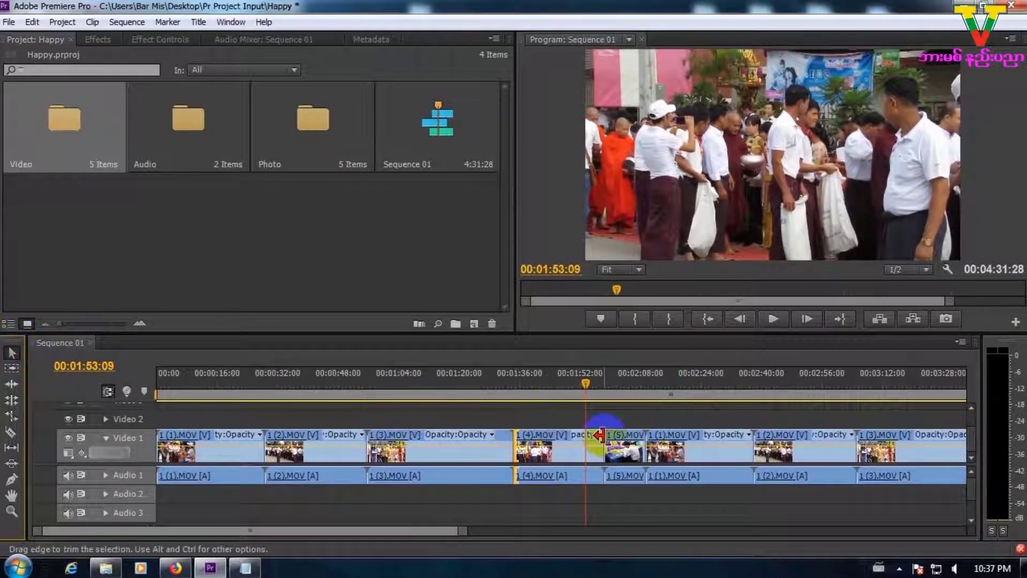
drag(653, 435, 689, 437)
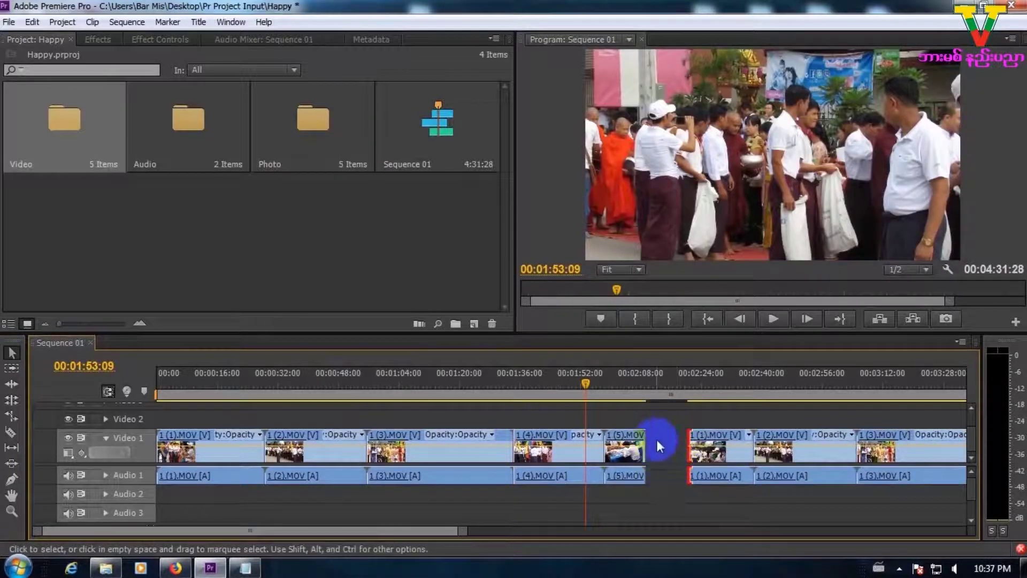
right_click(656, 439)
click(678, 448)
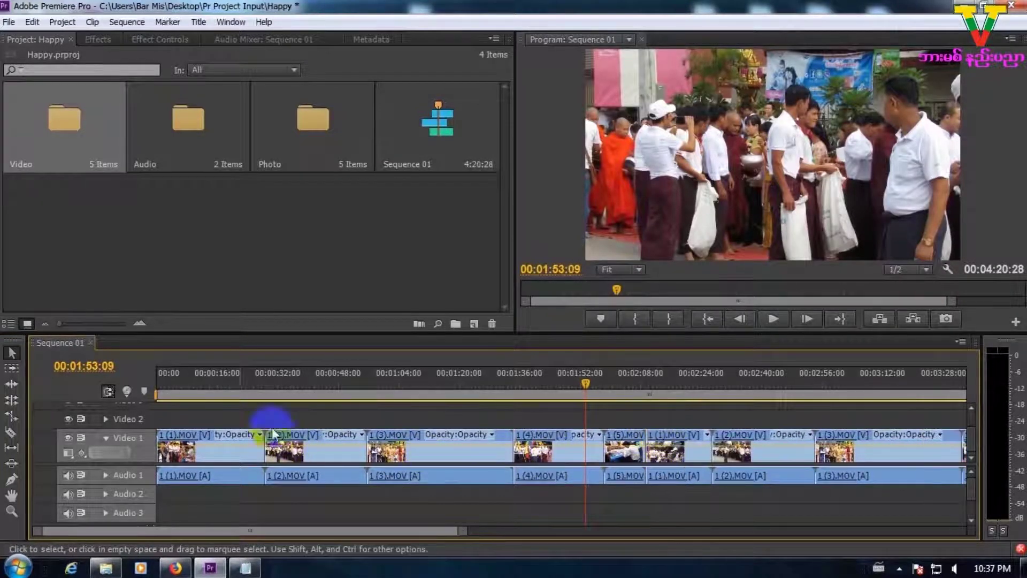
Place the playhead at 00:01:32:15 and ripple-trim about 3 seconds off both the start and the end of the first 1 (3).MOV
click(13, 375)
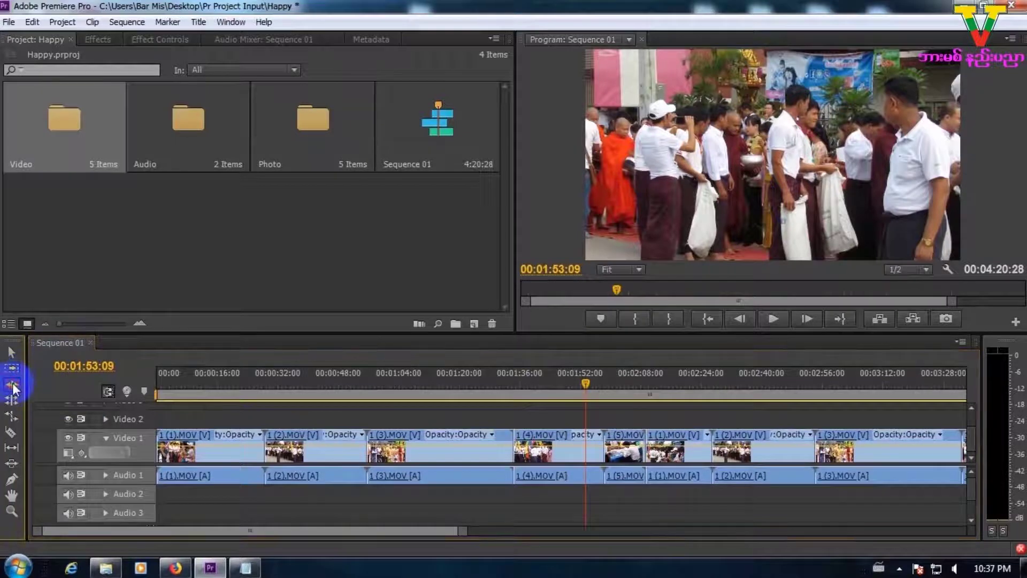
drag(374, 383, 382, 387)
drag(511, 396, 508, 387)
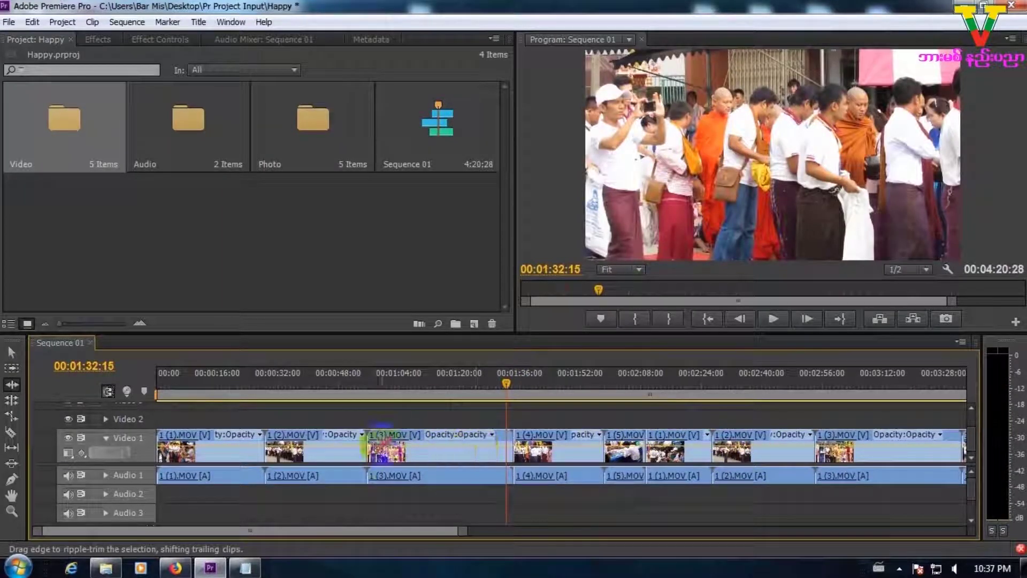
click(9, 391)
click(361, 442)
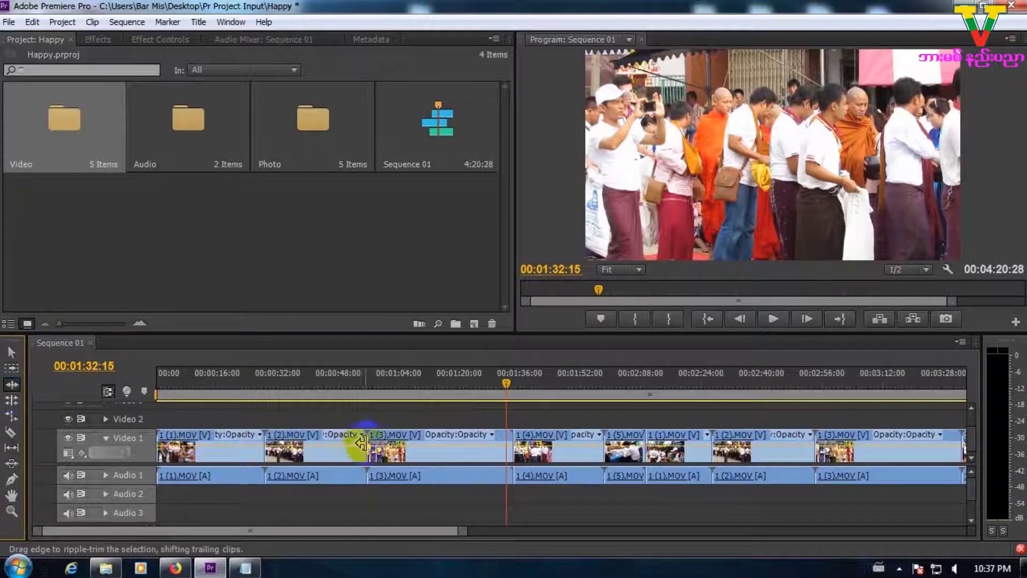
drag(371, 441, 383, 442)
click(505, 443)
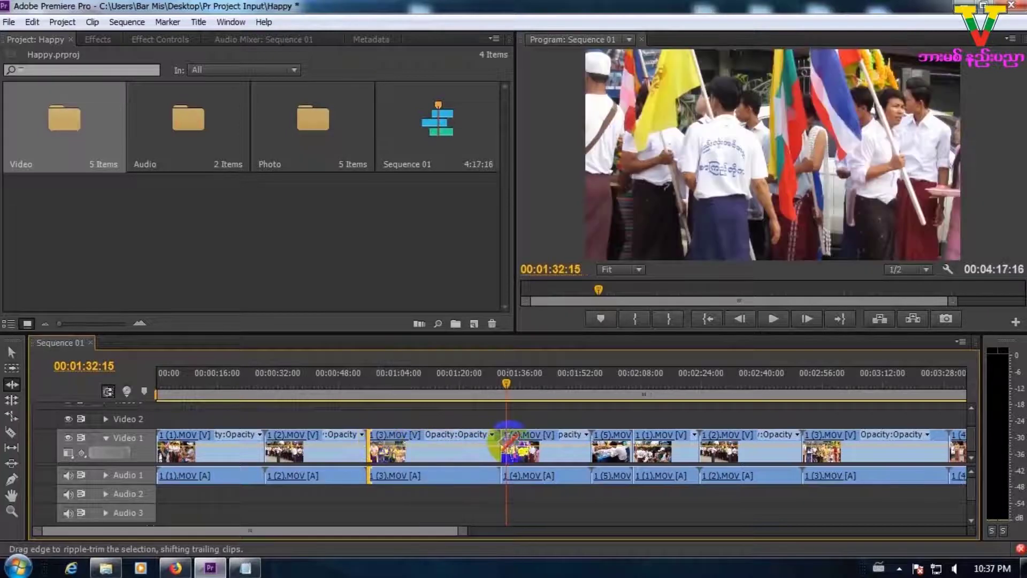
drag(495, 441, 488, 441)
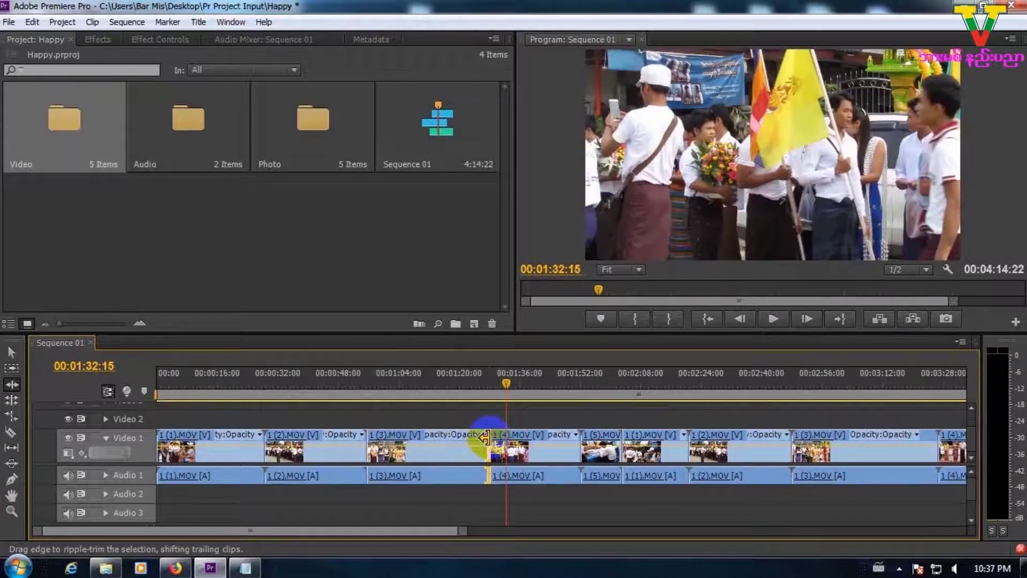
Ripple-trim about 3 seconds off the starts of the second 1 (1).MOV and 1 (2).MOV, and about 4 seconds off the first 1 (3).MOV's end
drag(511, 397, 640, 445)
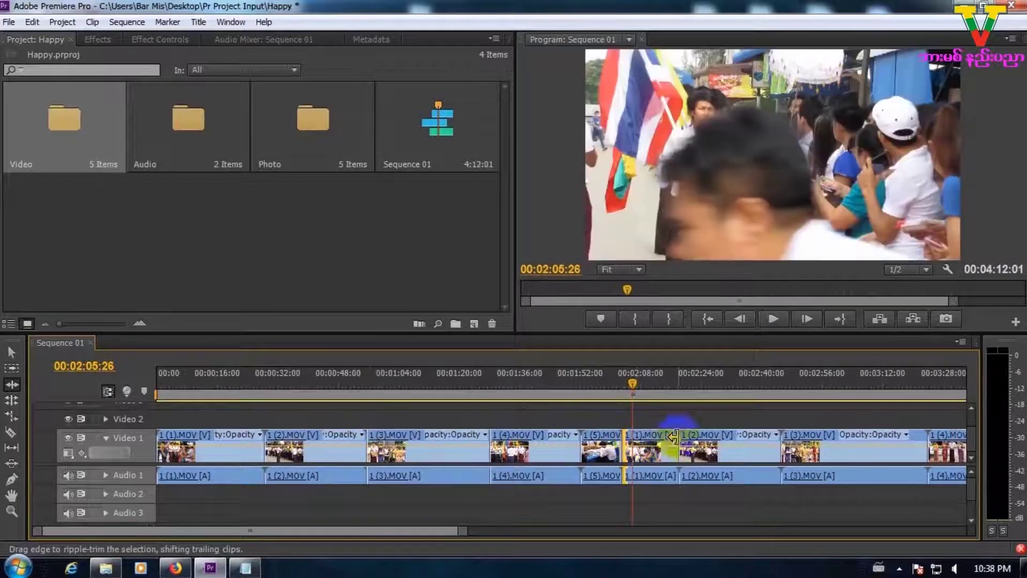
drag(640, 384, 695, 438)
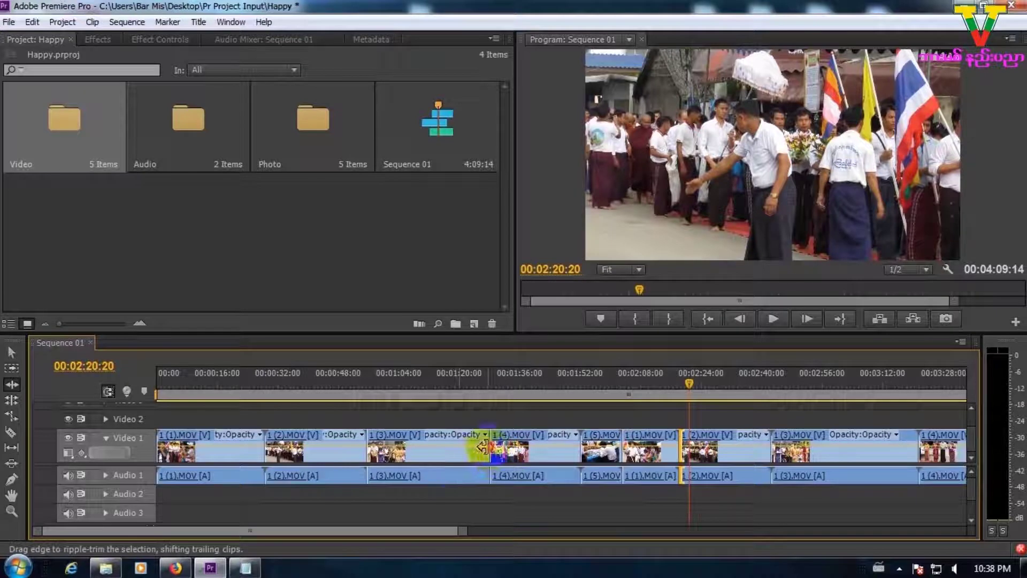
drag(483, 449, 467, 449)
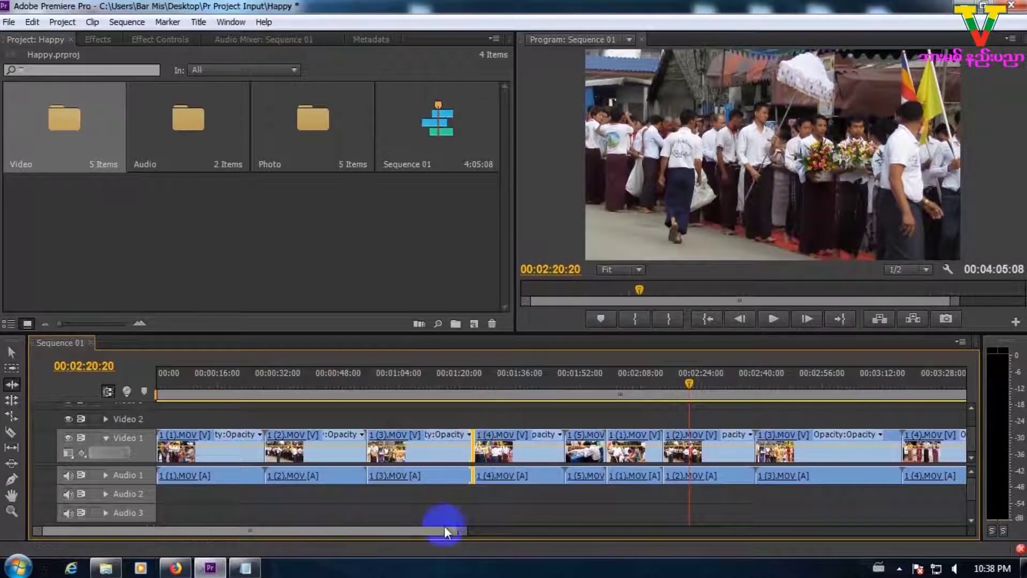
Ripple-trim all edit points from the first 1 (5).MOV's end to the sequence end together, restore their lengths, and clear the selection
drag(457, 528, 513, 541)
drag(268, 415, 814, 514)
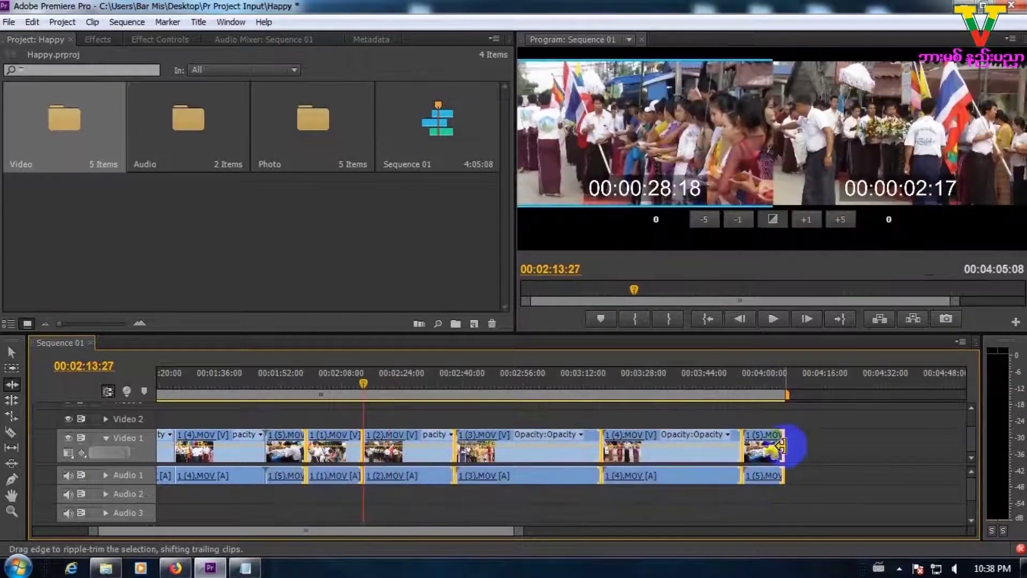
drag(777, 444, 757, 443)
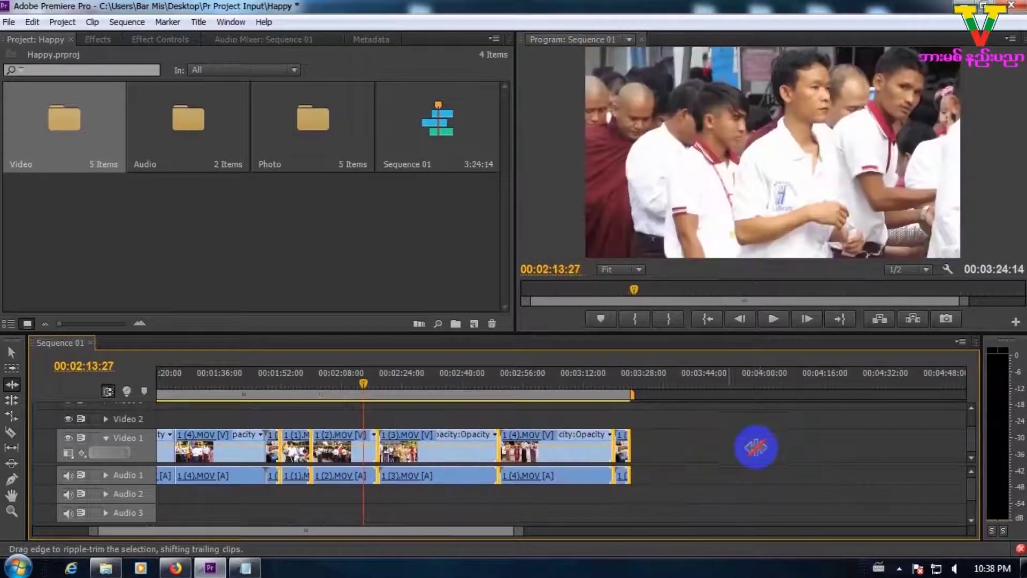
drag(623, 445, 797, 451)
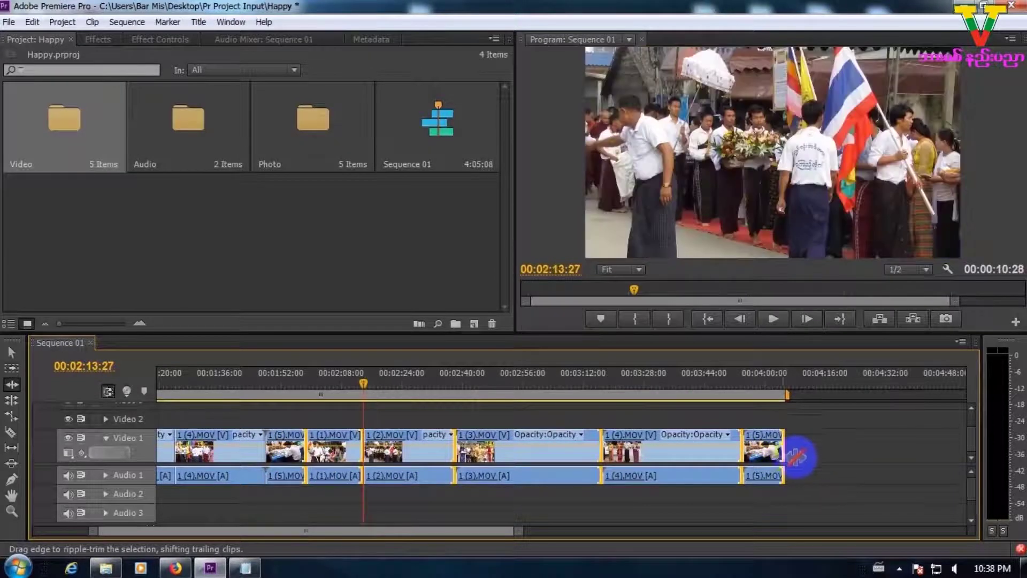
click(567, 449)
click(777, 449)
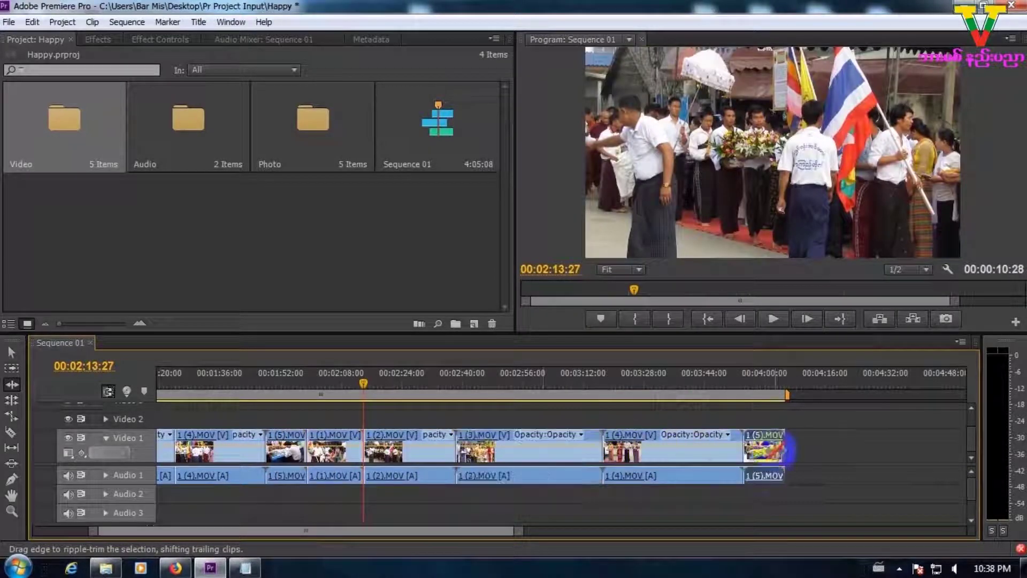
Try to ripple-trim and extend the end of the last 1 (5).MOV, and place the playhead at 00:04:04:20
drag(776, 445, 784, 430)
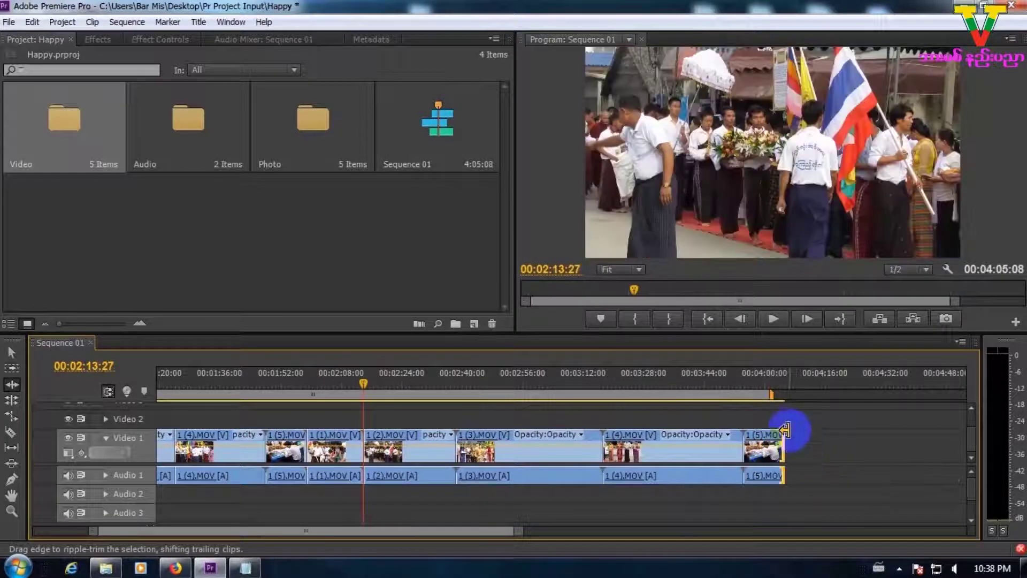
click(782, 381)
drag(785, 433, 817, 441)
mouse_move(782, 380)
mouse_down()
mouse_move(756, 378)
mouse_move(783, 391)
mouse_up()
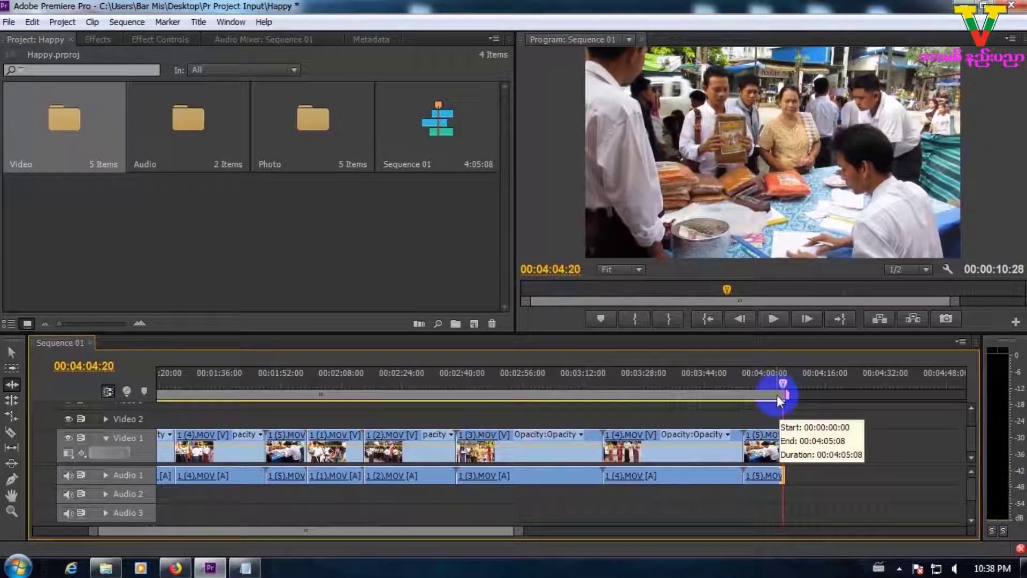
Place the playhead at 00:00:35:23, try extending the first 1 (1).MOV, and ripple-extend the first 1 (3).MOV's end by about 3 seconds
drag(254, 531, 195, 529)
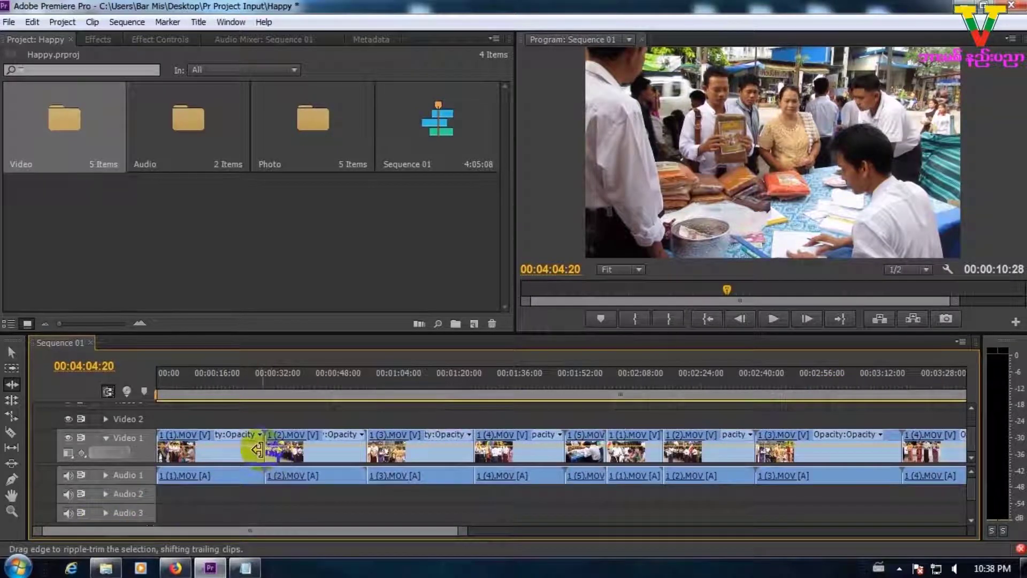
drag(254, 382, 292, 396)
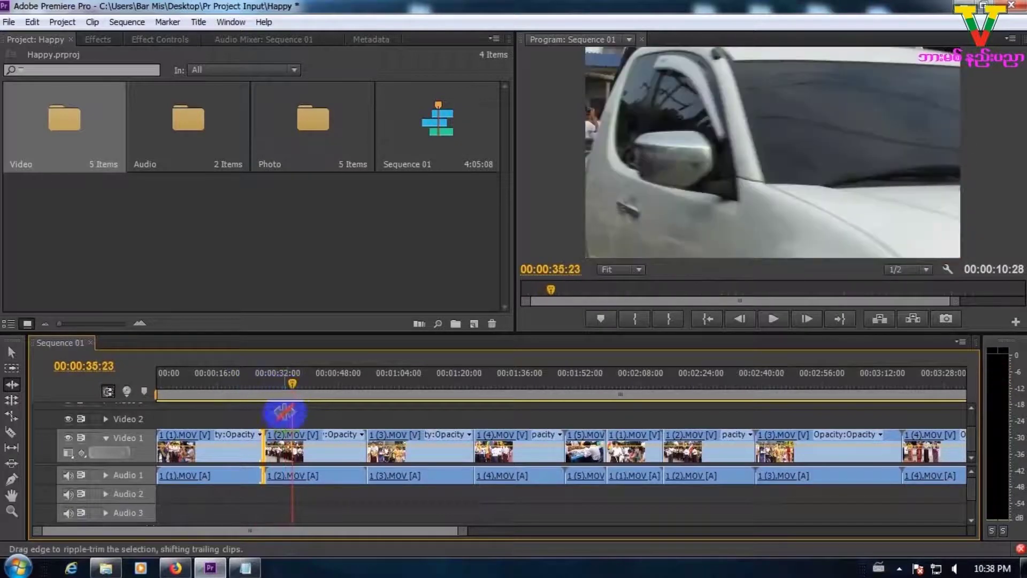
drag(262, 439, 285, 436)
drag(370, 439, 391, 439)
drag(459, 447, 481, 449)
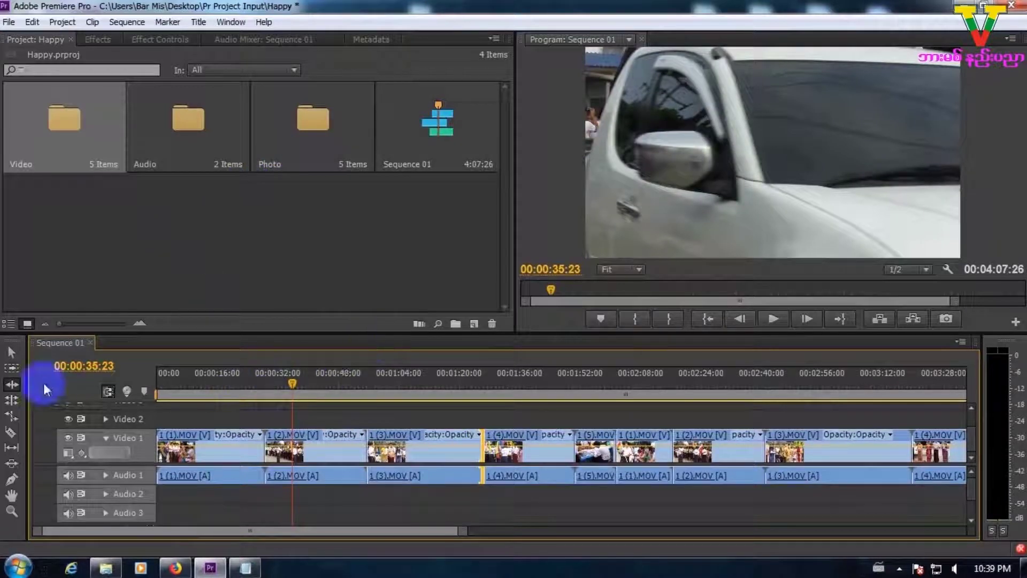
Trim about 5 seconds off the end of the first 1 (3).MOV, closing up the following clips, and activate the Rolling Edit tool
click(11, 403)
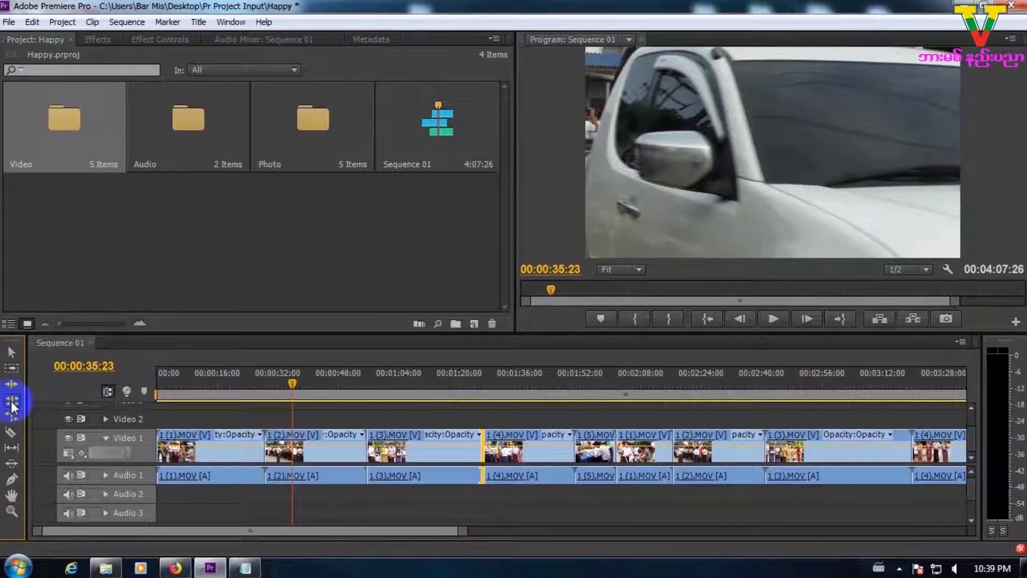
drag(480, 442, 464, 441)
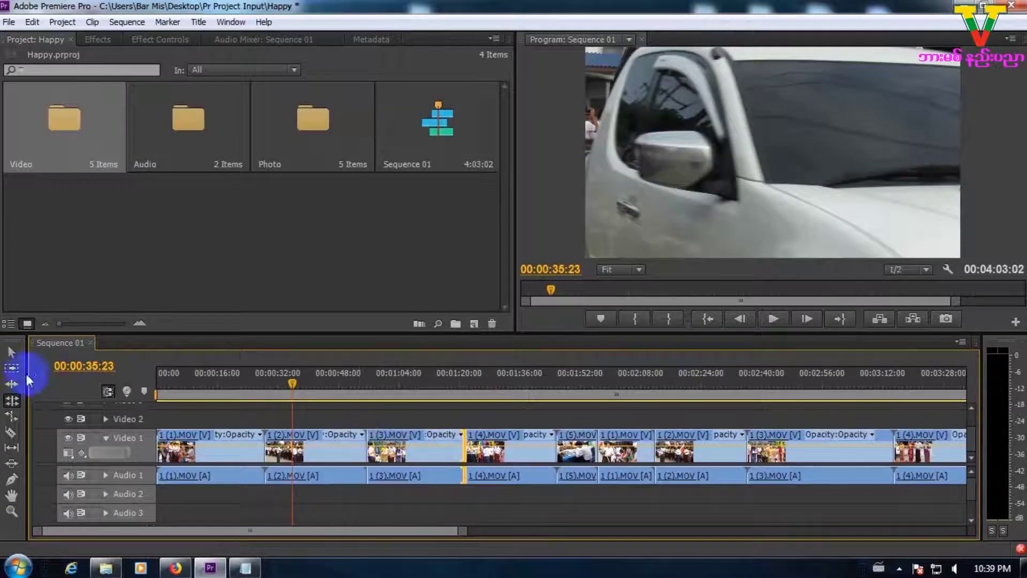
click(10, 402)
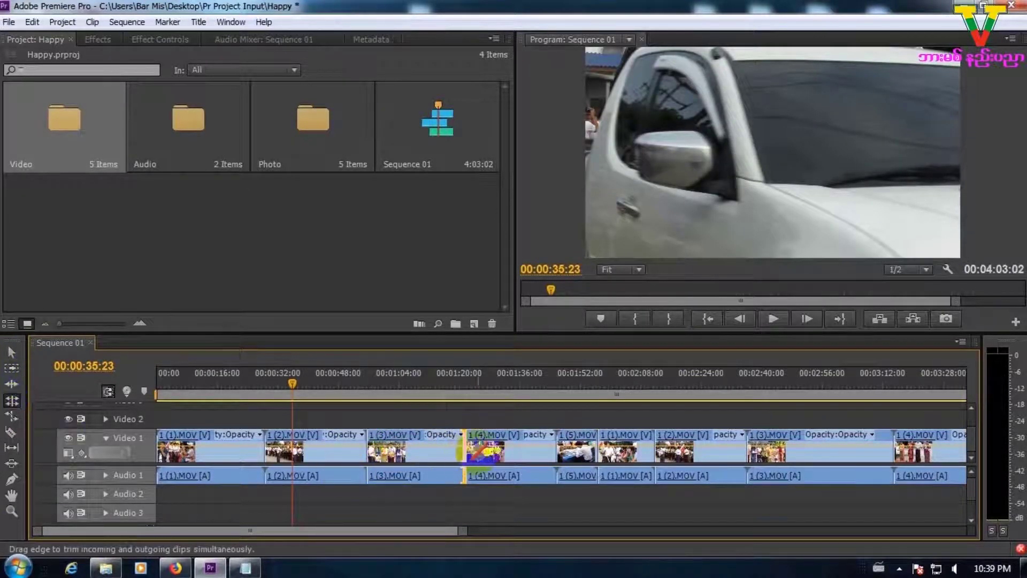
click(417, 414)
Ripple-trim about 6 seconds off the first 1 (3).MOV's end, and roll the cut between it and 1 (2).MOV slightly forward
click(10, 402)
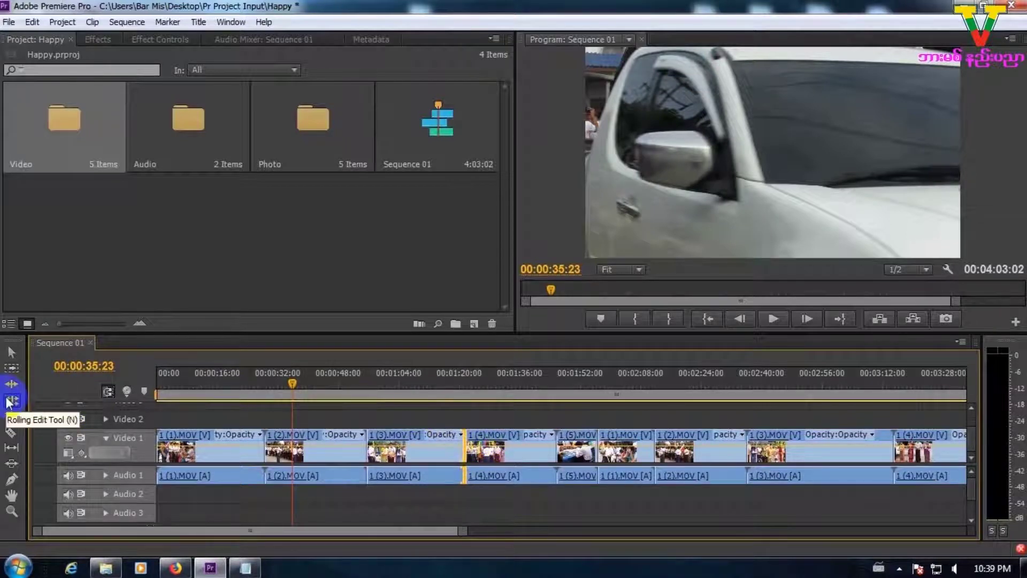
drag(459, 438, 443, 439)
drag(368, 439, 419, 447)
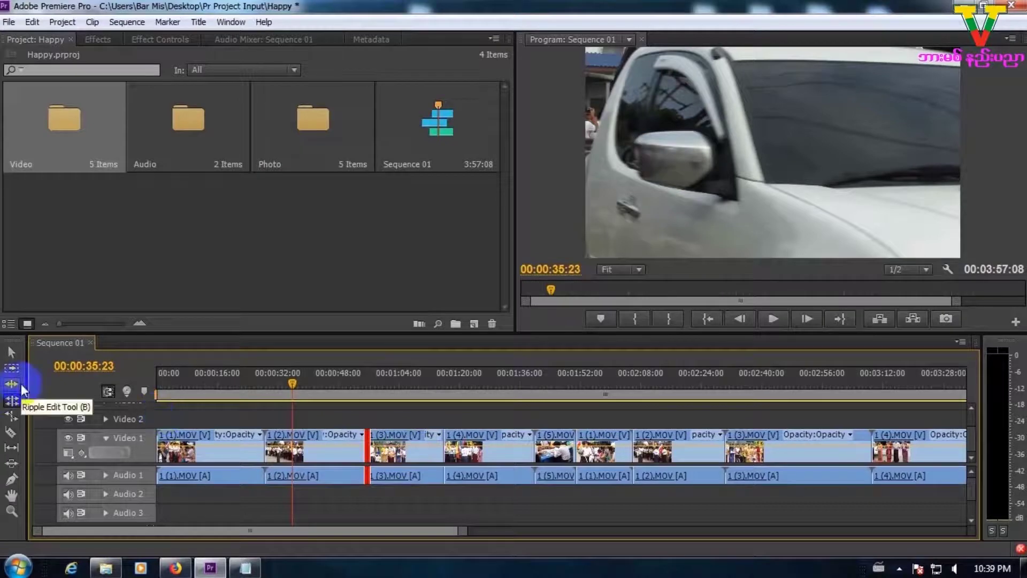
Place the playhead at 00:01:27:21 and split the first 1 (4).MOV there with the Razor tool
click(420, 434)
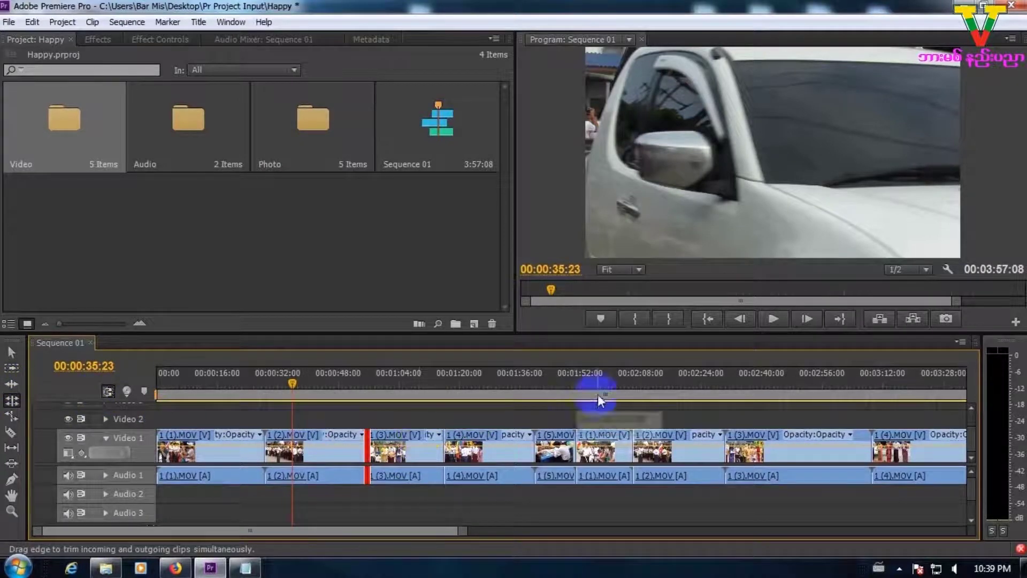
drag(204, 377, 486, 422)
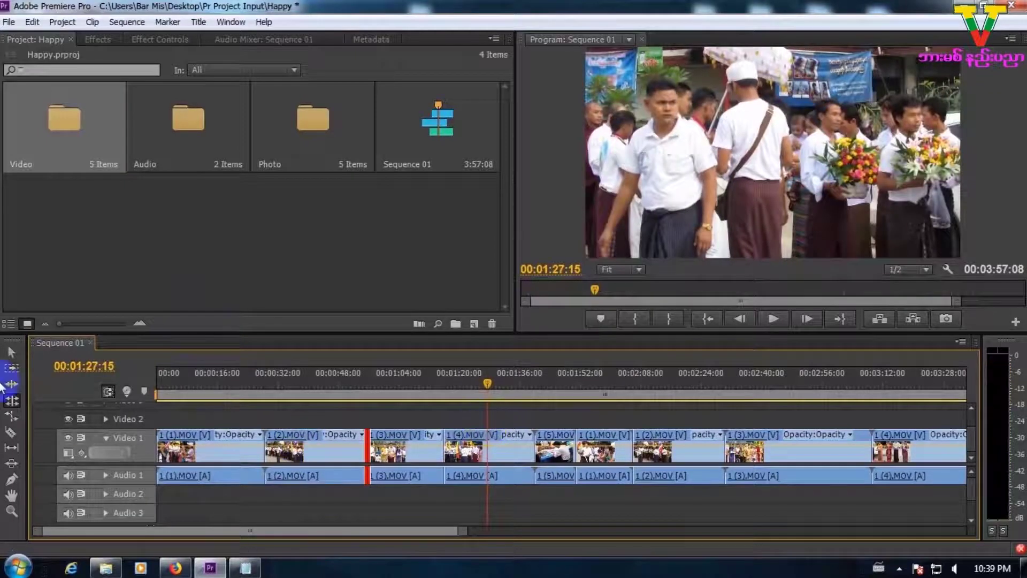
click(13, 434)
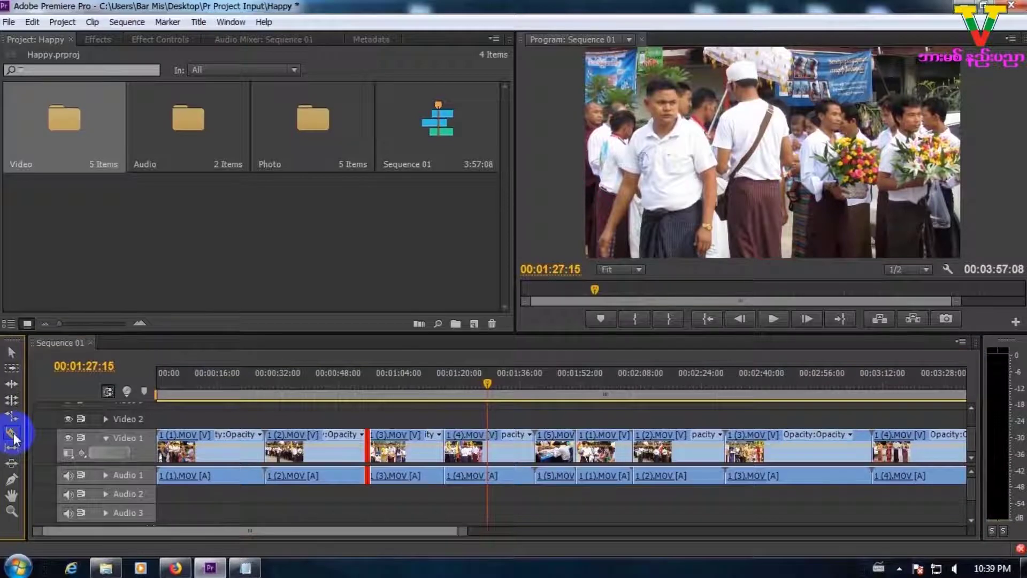
click(461, 391)
drag(461, 392, 509, 405)
click(11, 352)
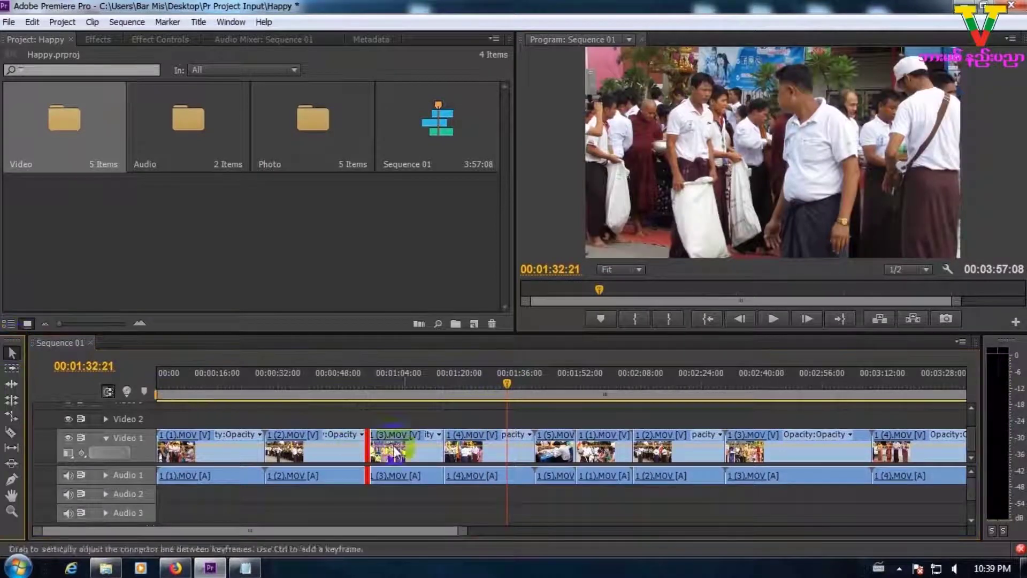
click(496, 439)
click(23, 426)
drag(520, 372, 486, 384)
click(489, 443)
click(489, 442)
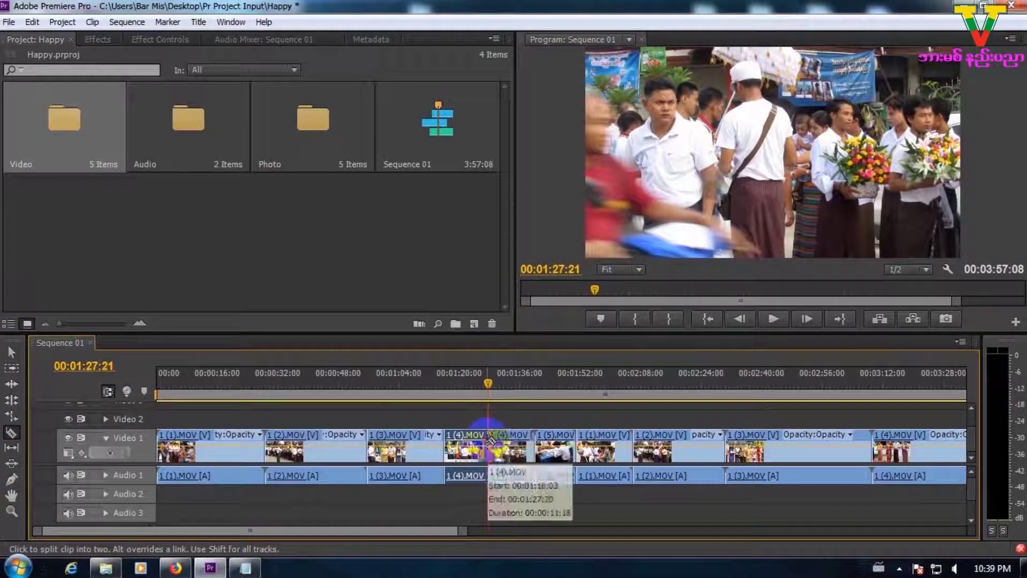
Check the split of 1 (4).MOV by selecting its second half, both halves together, and only the first half
click(11, 352)
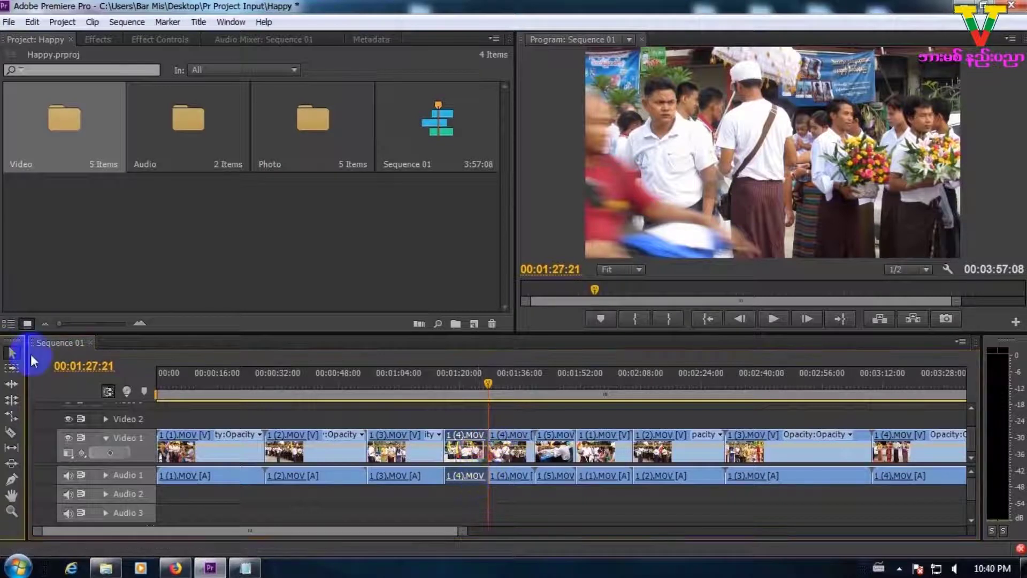
click(529, 423)
click(510, 440)
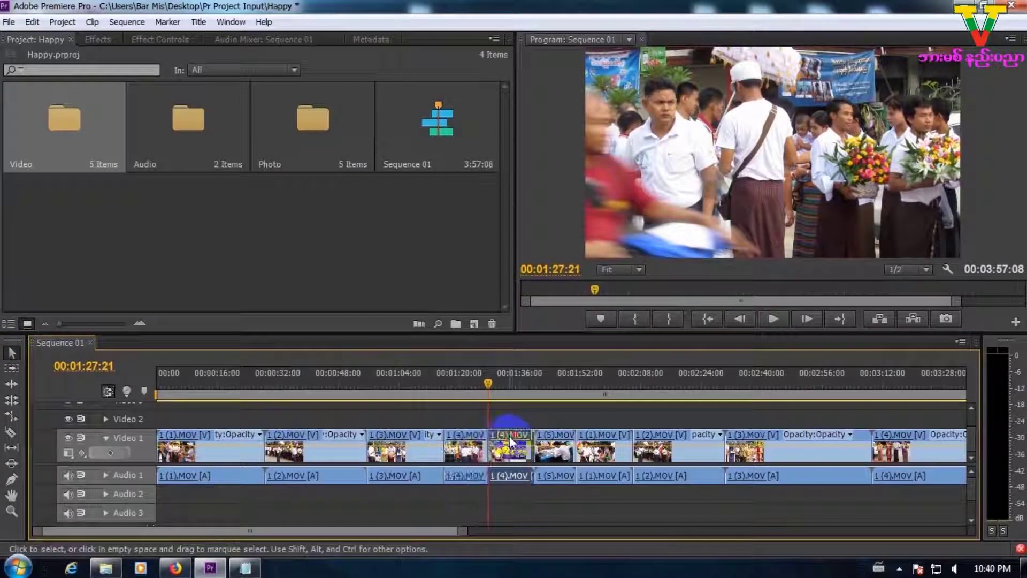
drag(461, 412, 509, 455)
click(11, 432)
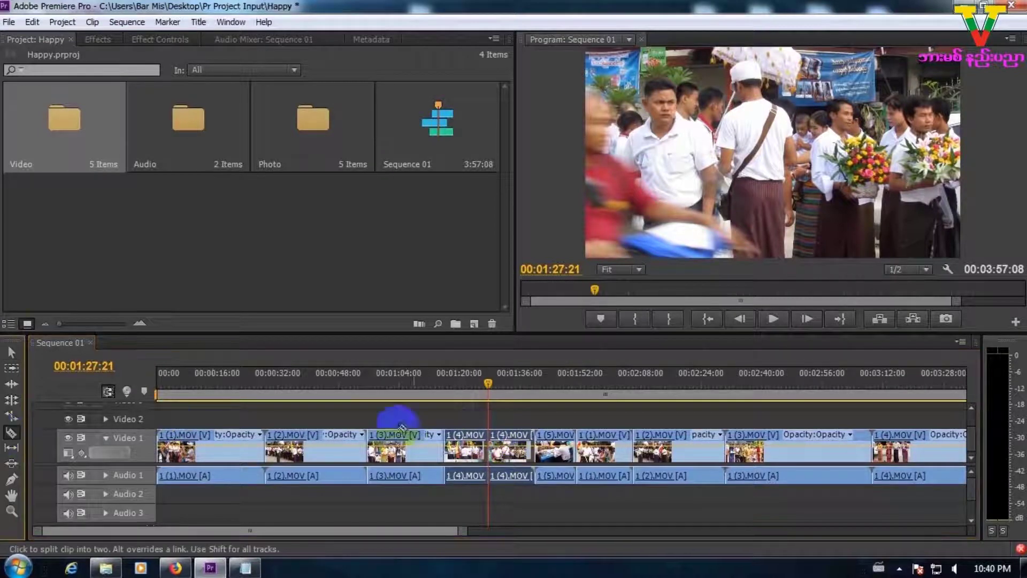
click(11, 352)
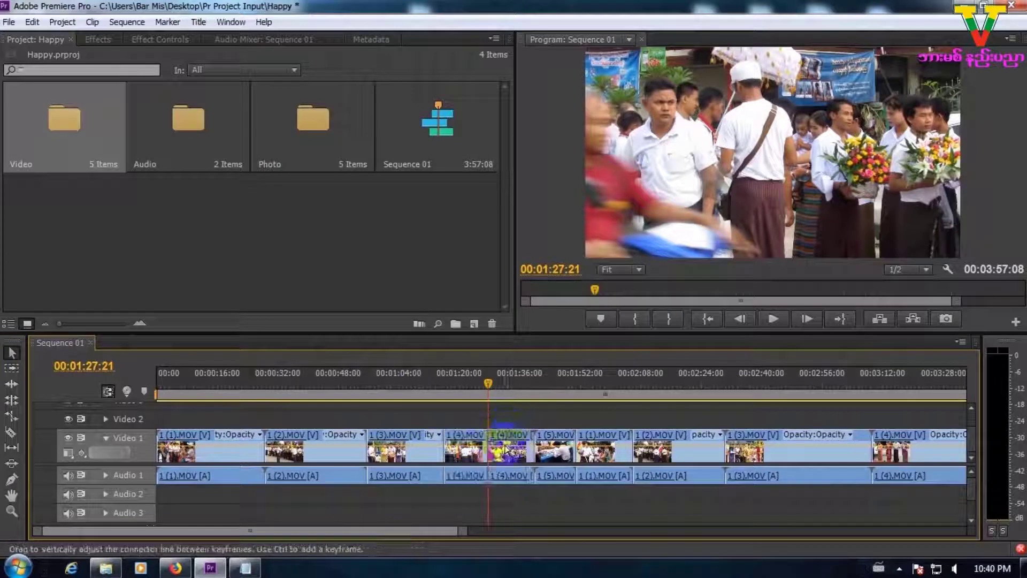
click(461, 452)
click(11, 432)
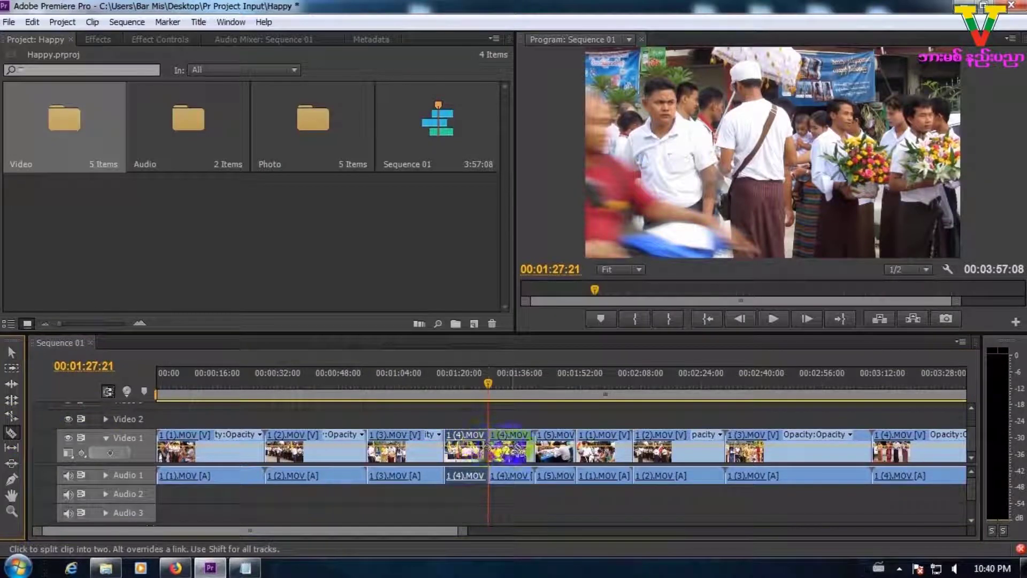
click(11, 352)
Place the playhead at 00:00:38:23 and split the first 1 (2).MOV with the Razor tool once before and once after it
click(310, 386)
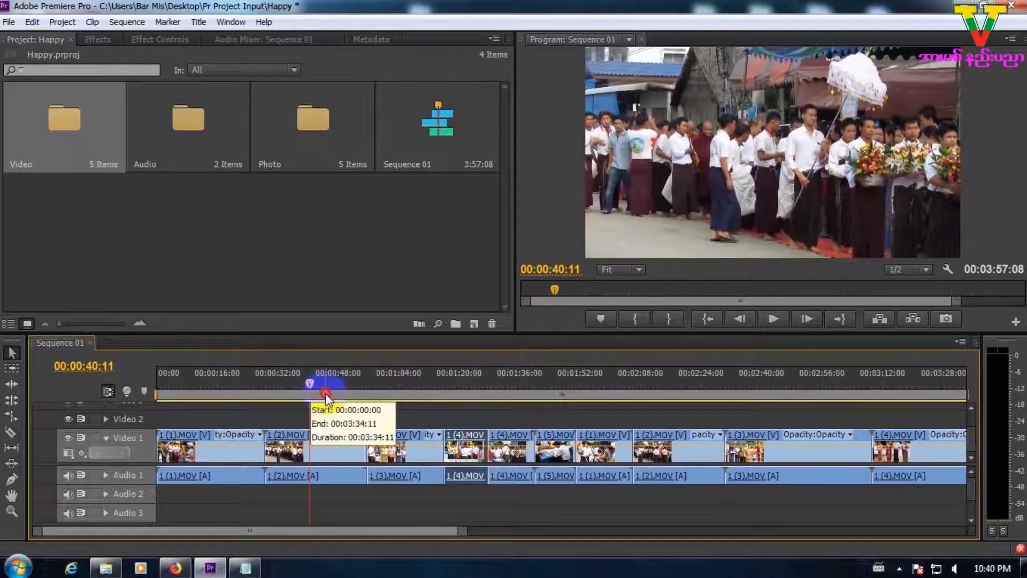
click(325, 394)
click(311, 441)
click(308, 389)
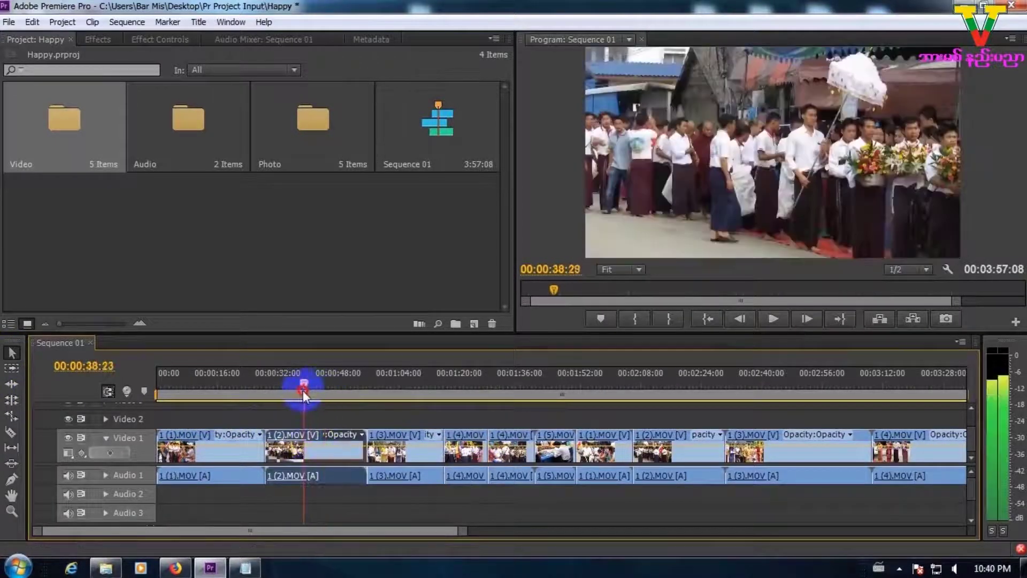
drag(308, 390, 303, 389)
click(12, 432)
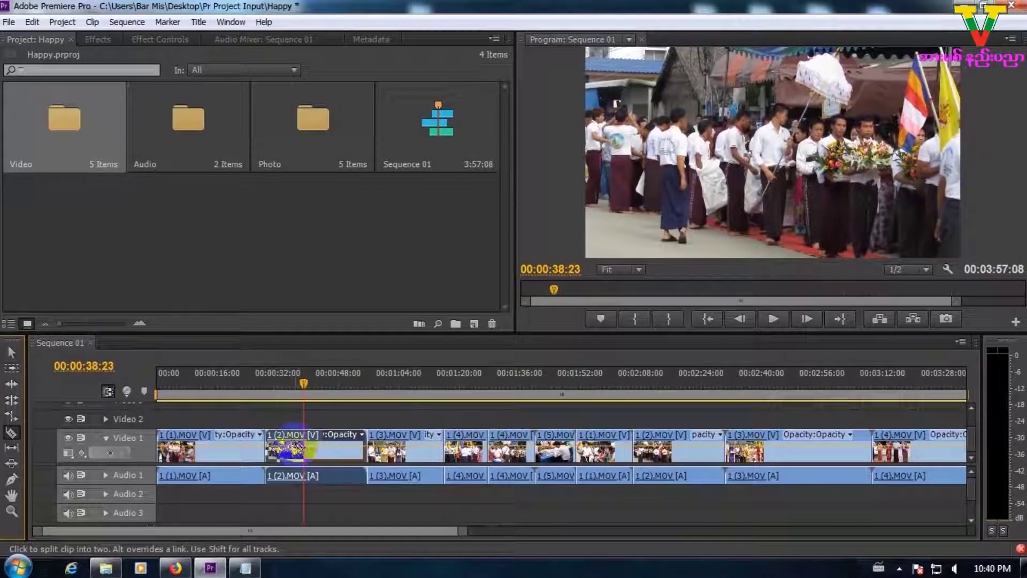
click(294, 446)
click(321, 444)
Delete the middle piece of the split 1 (2).MOV, leaving the gap open
click(12, 352)
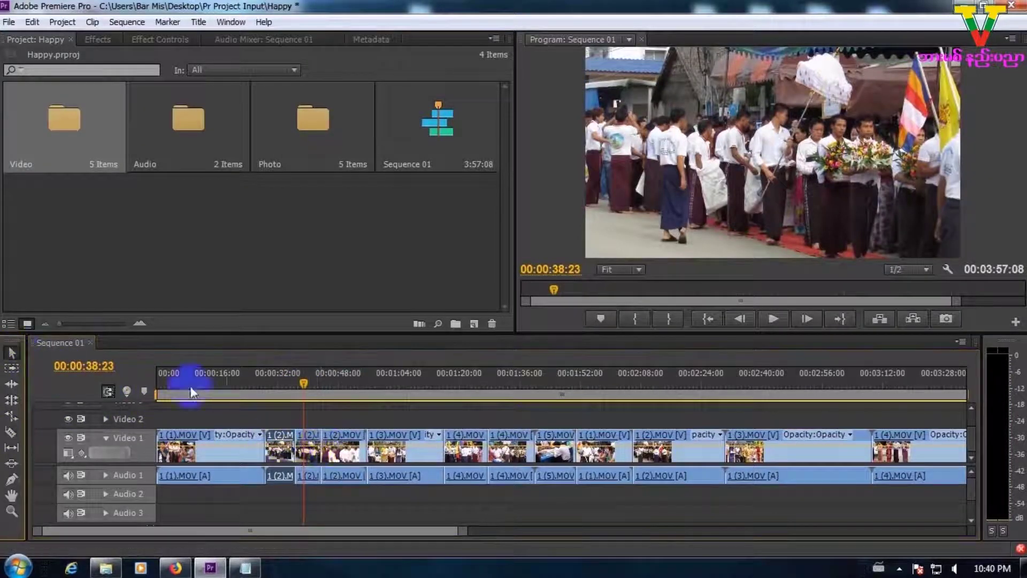
click(309, 446)
key(Delete)
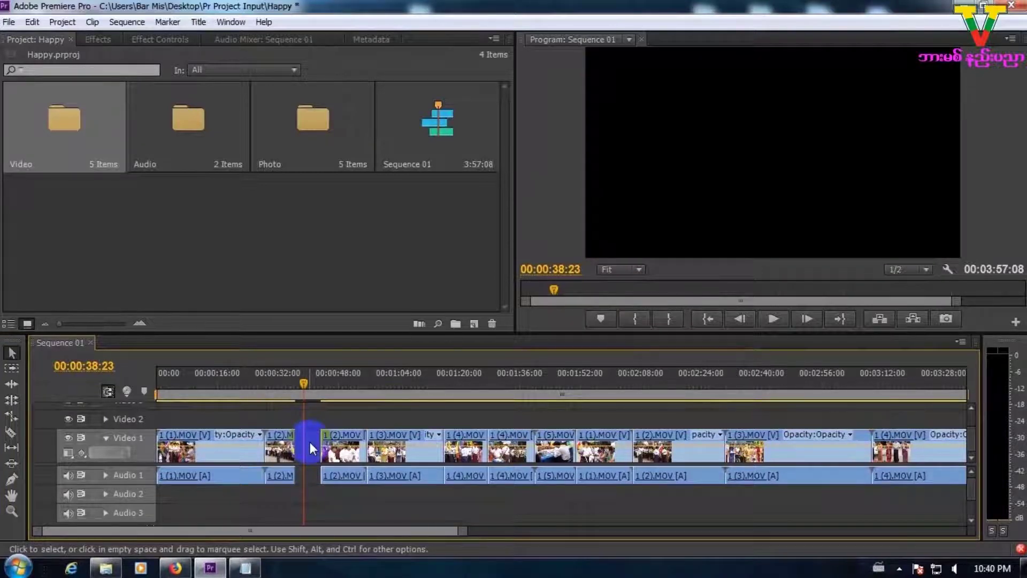
Place the playhead at 00:00:38:11 and close the gap by extending the first 1 (2).MOV piece's end with the Rolling Edit tool
click(11, 433)
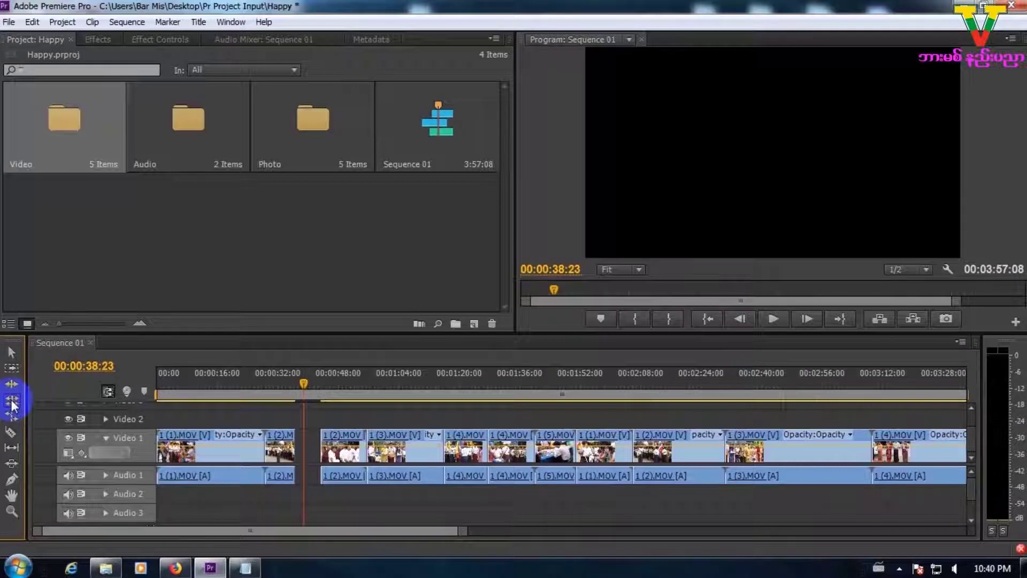
drag(320, 383, 299, 390)
drag(290, 438, 321, 439)
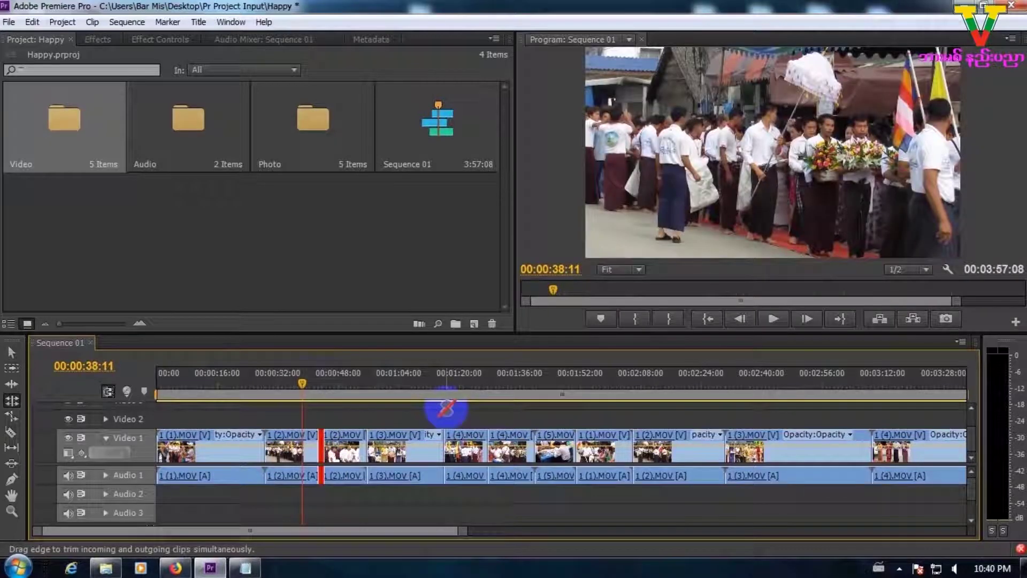
Place the playhead at 00:00:45:17 and select both adjoining pieces of the split 1 (2).MOV with the Selection tool
drag(298, 381, 329, 390)
click(11, 353)
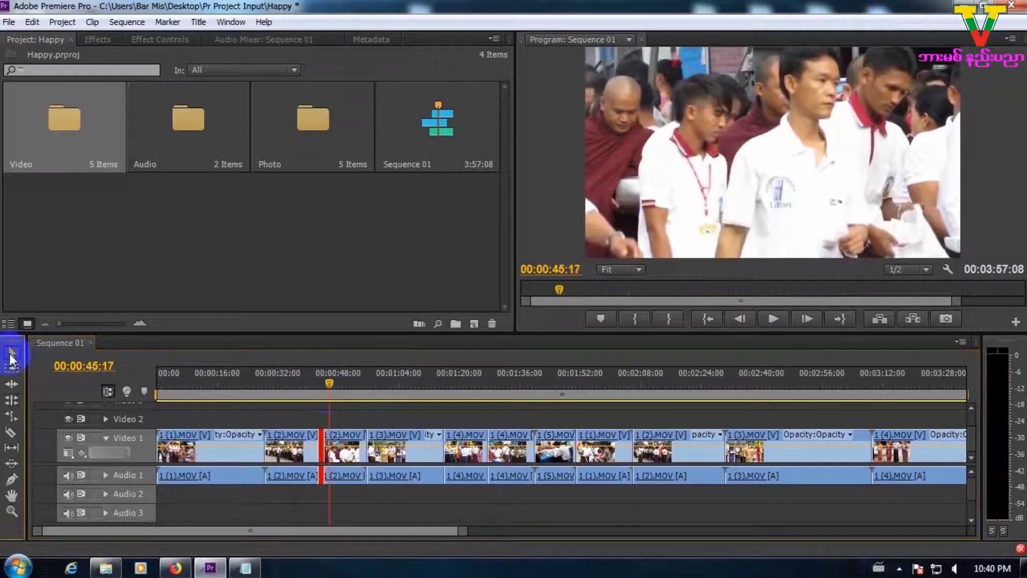
click(331, 441)
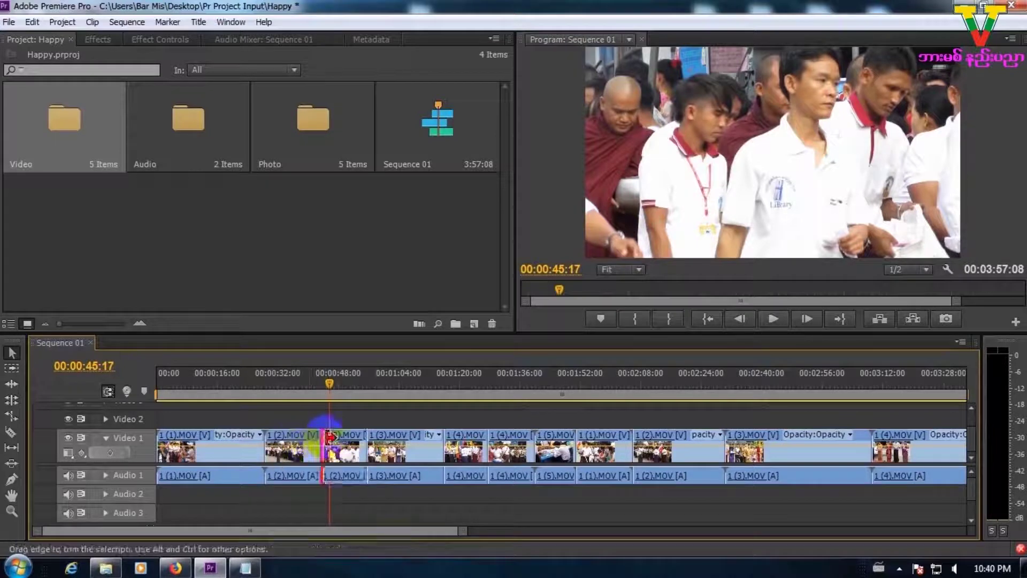
click(268, 446)
click(240, 446)
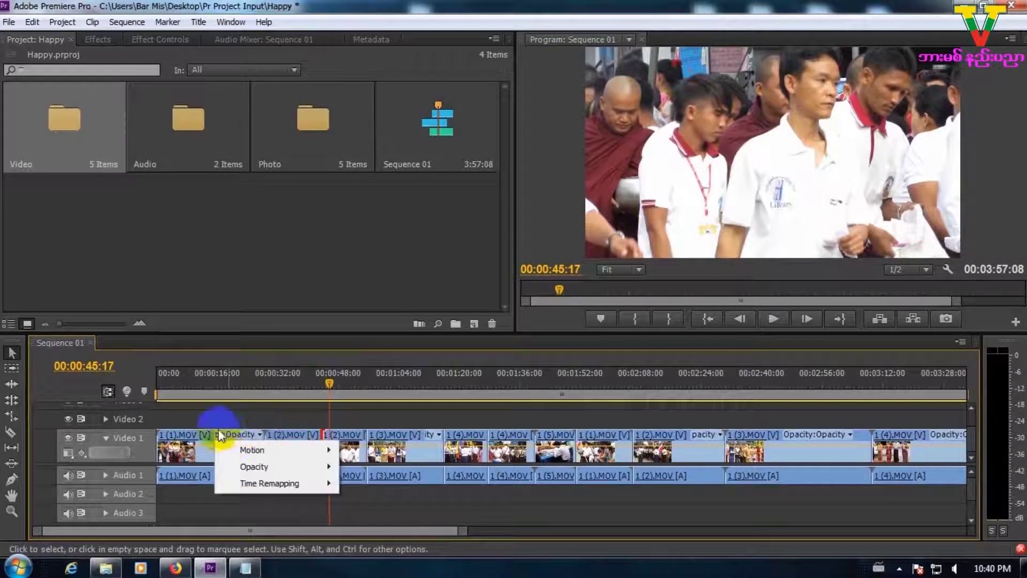
click(200, 436)
click(284, 435)
drag(306, 429, 349, 483)
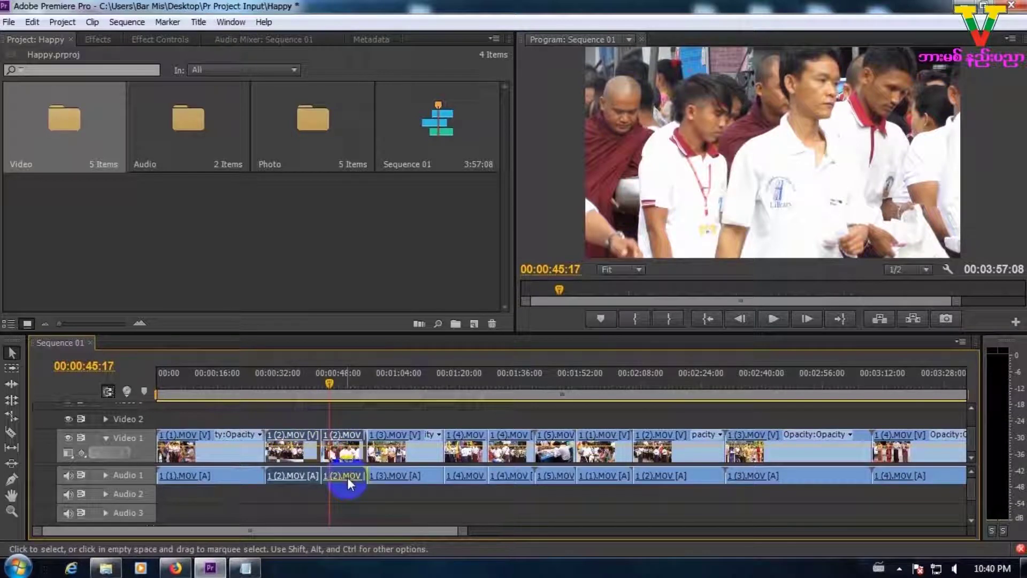
Examine the footage on both sides of the cut between the 1 (2).MOV pieces, ending with the playhead at 00:00:45:05
click(11, 401)
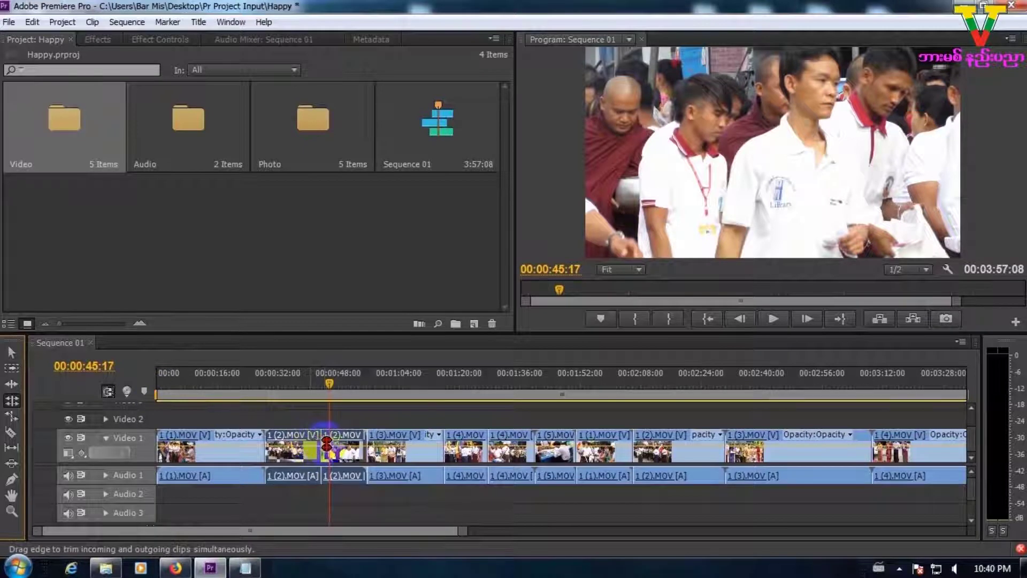
click(12, 353)
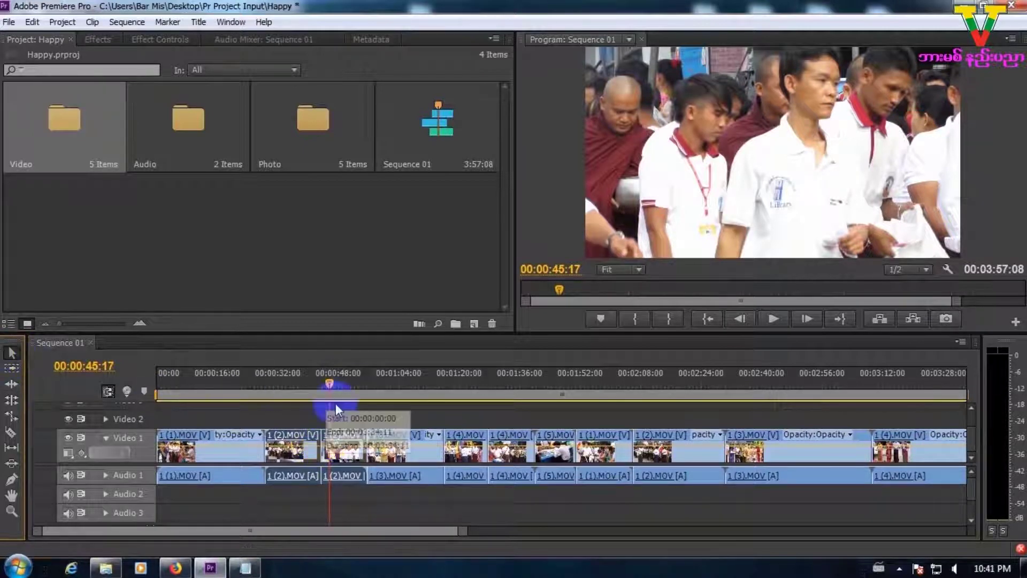
drag(331, 377, 326, 380)
click(332, 481)
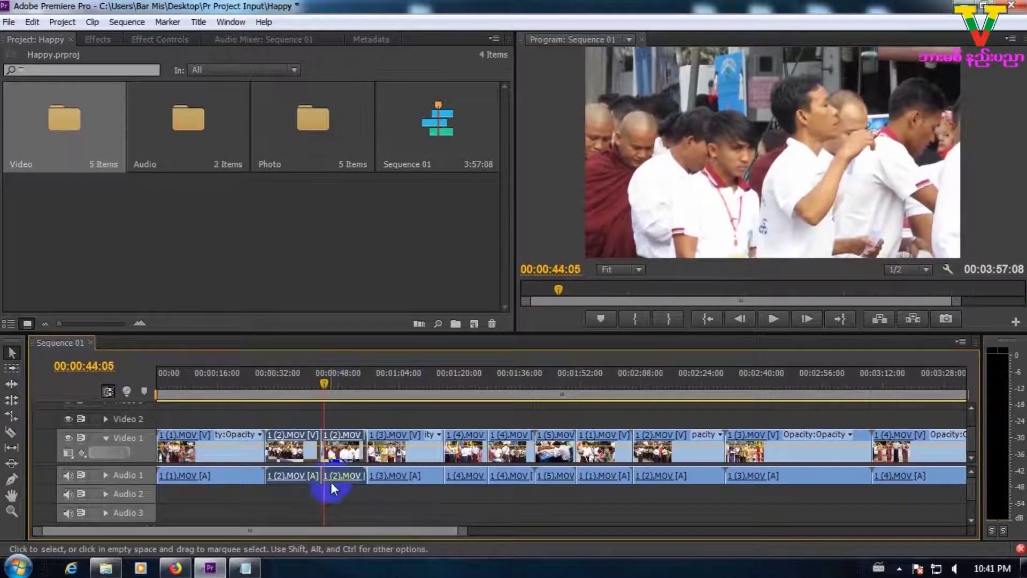
click(324, 385)
mouse_move(322, 384)
mouse_down()
mouse_move(342, 390)
mouse_move(323, 394)
mouse_up()
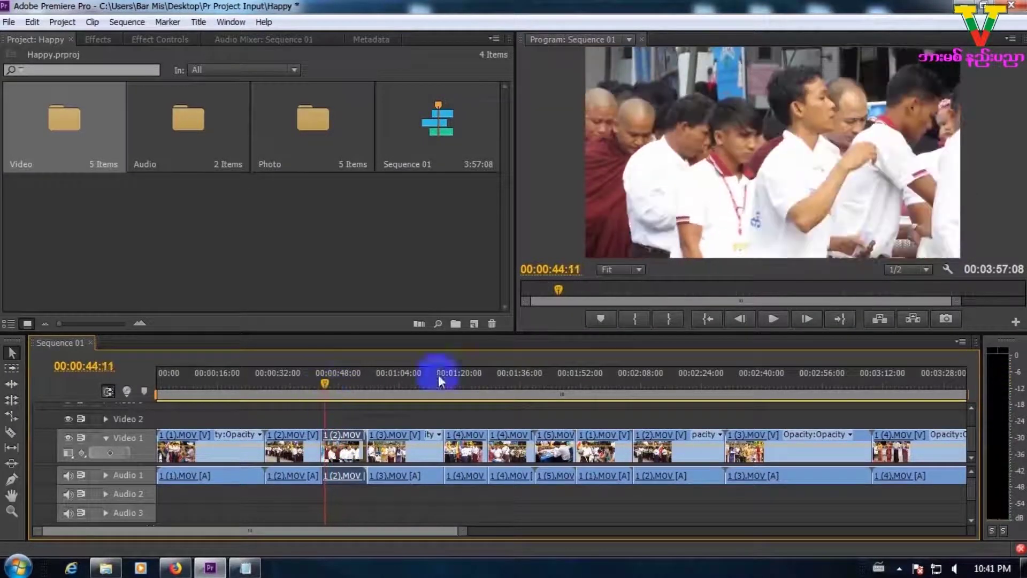
click(331, 374)
mouse_move(323, 378)
mouse_down()
mouse_move(311, 381)
mouse_move(318, 387)
mouse_up()
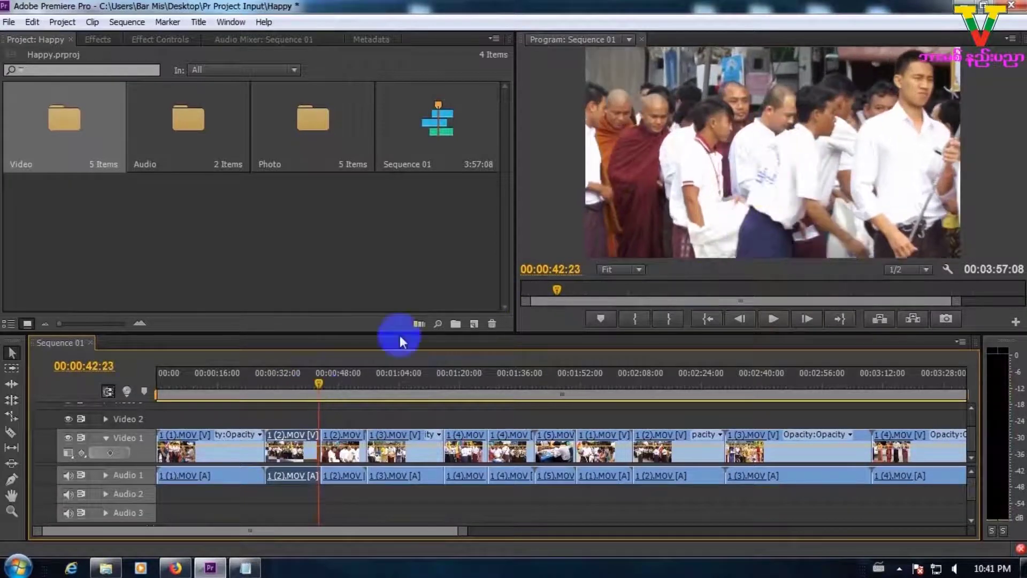
drag(323, 386, 328, 383)
click(331, 443)
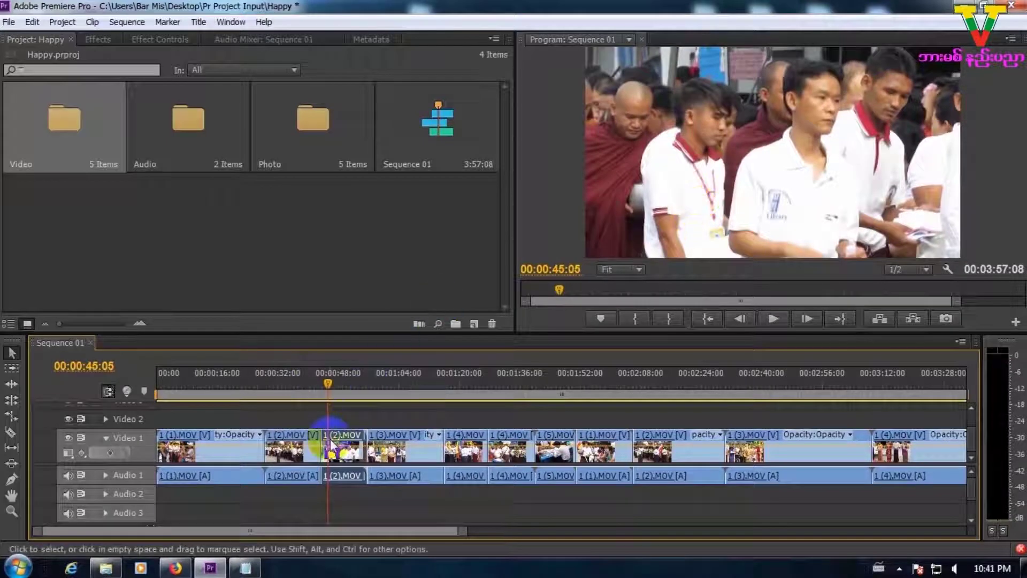
click(309, 444)
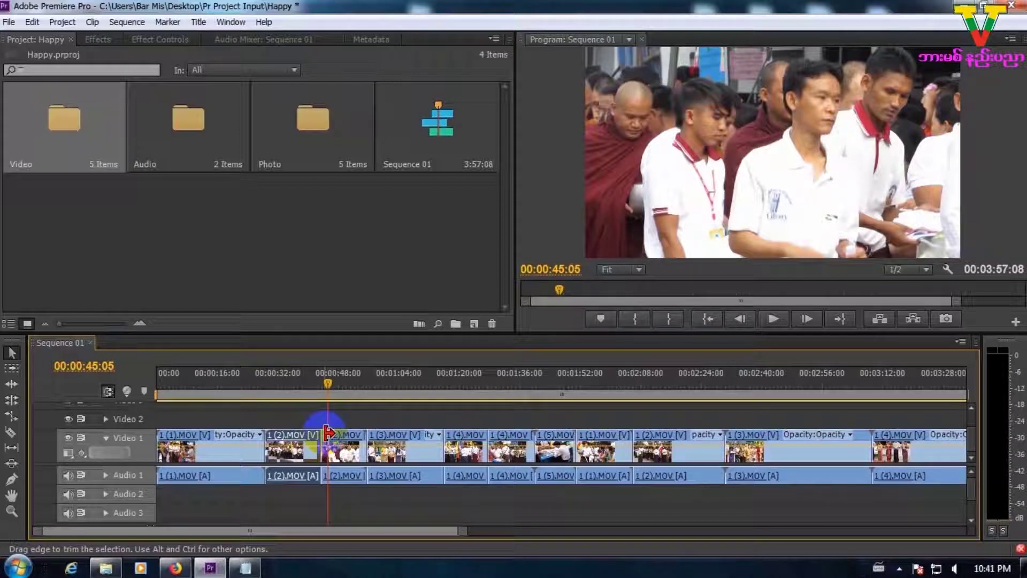
Review each 1 (2).MOV piece by selecting it and viewing its frames at 00:00:39:11, 00:00:40:05 and 00:00:46:11
click(11, 386)
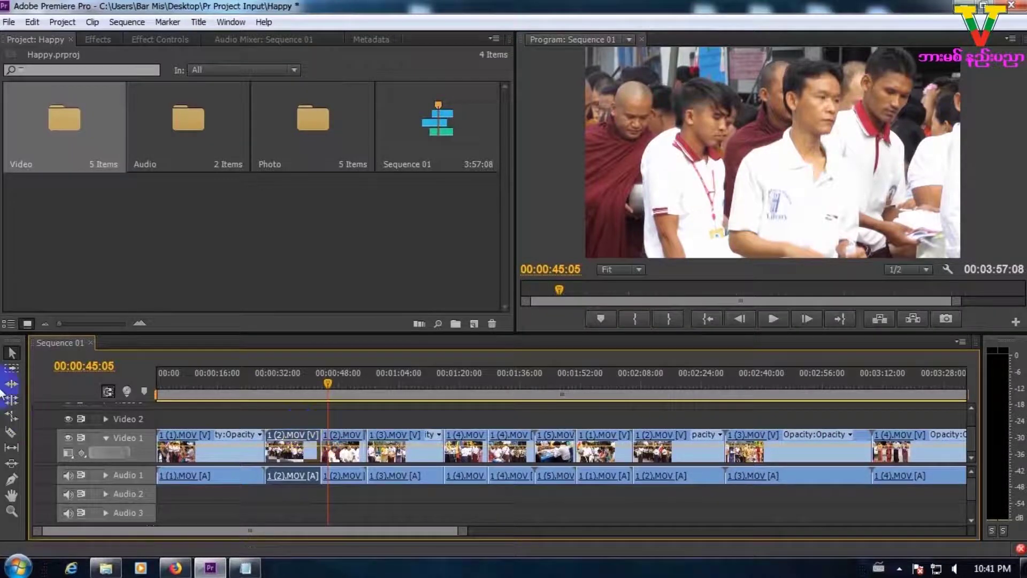
mouse_move(298, 385)
mouse_down()
mouse_move(333, 374)
mouse_move(307, 389)
mouse_up()
key(v)
click(284, 416)
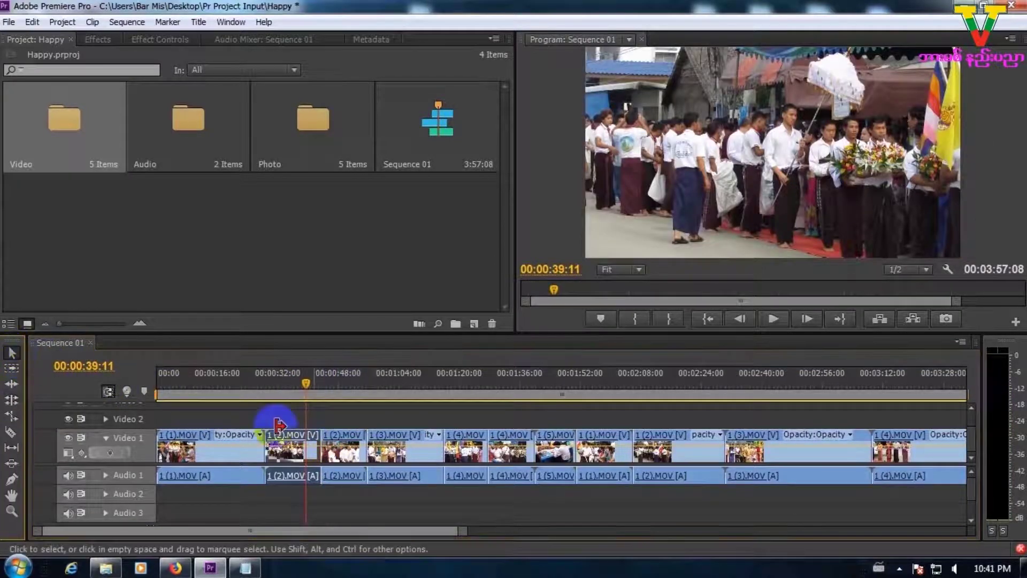
click(341, 440)
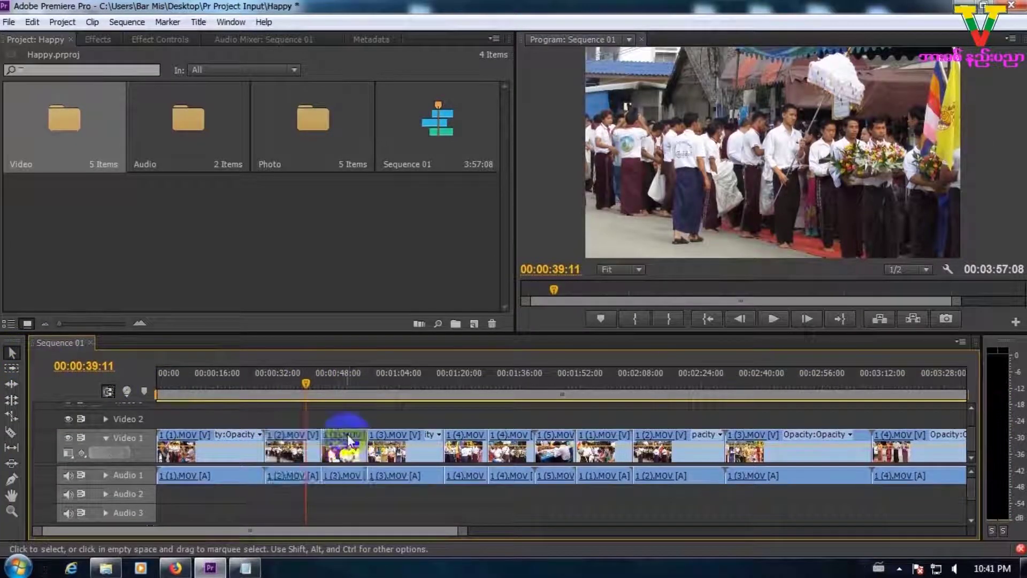
mouse_move(306, 378)
mouse_down()
mouse_move(330, 387)
mouse_move(309, 394)
mouse_up()
click(296, 442)
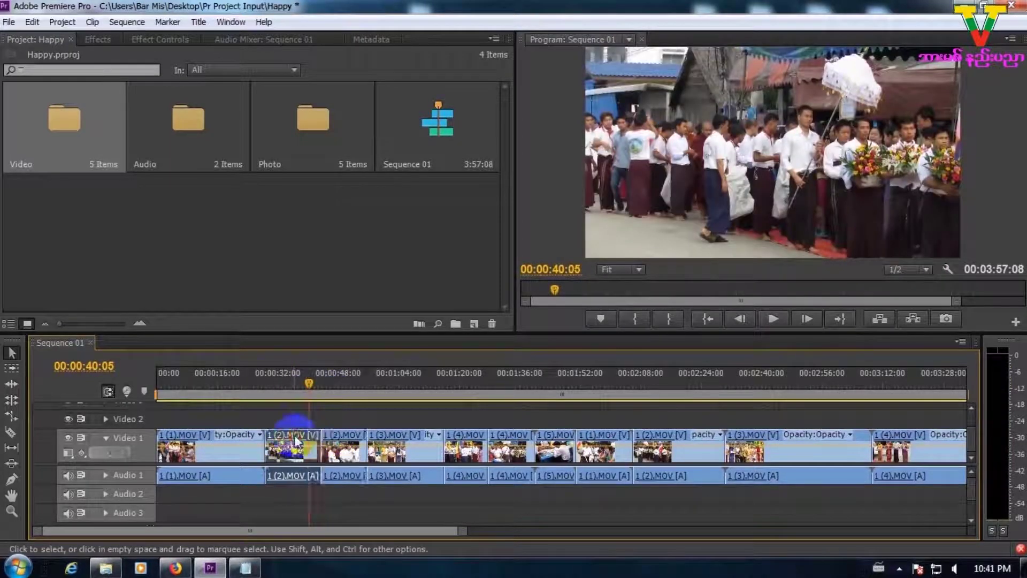
click(342, 442)
drag(314, 386, 332, 394)
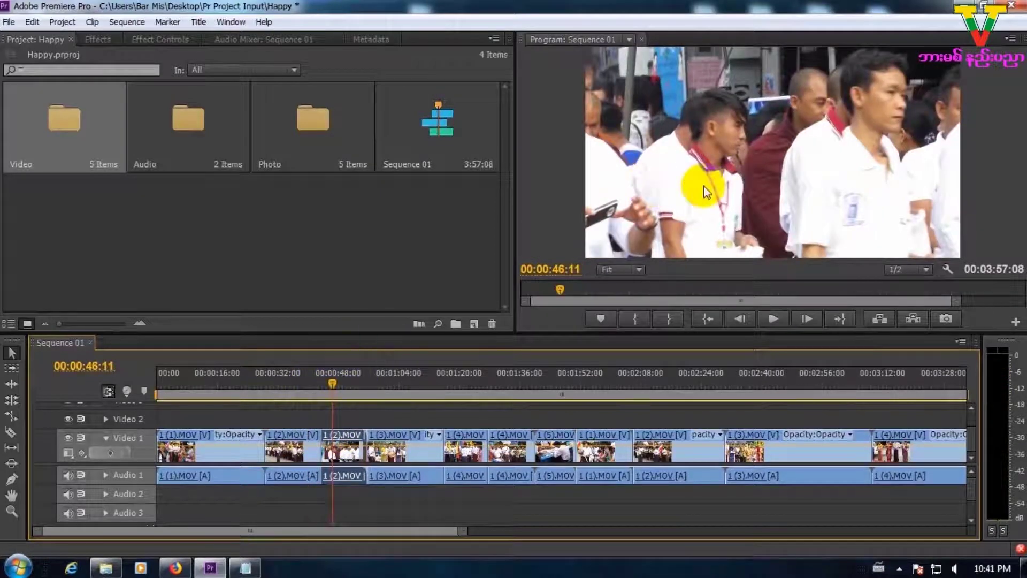
Roll the cut between the two 1 (2).MOV pieces by +00:00:03:00, and place the playhead at 00:00:44:29
click(349, 417)
drag(316, 431, 298, 435)
click(12, 412)
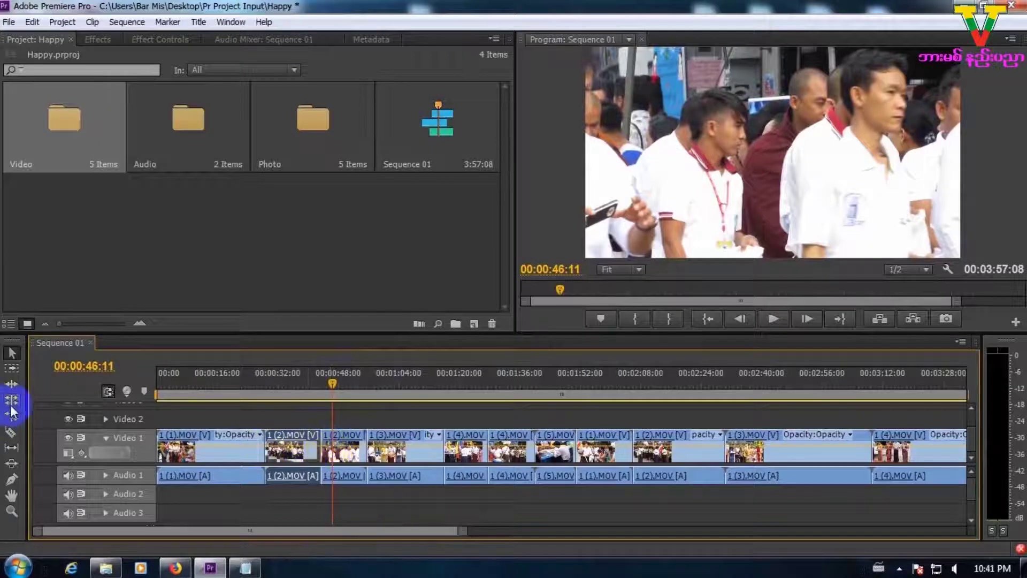
click(321, 423)
drag(321, 435, 329, 436)
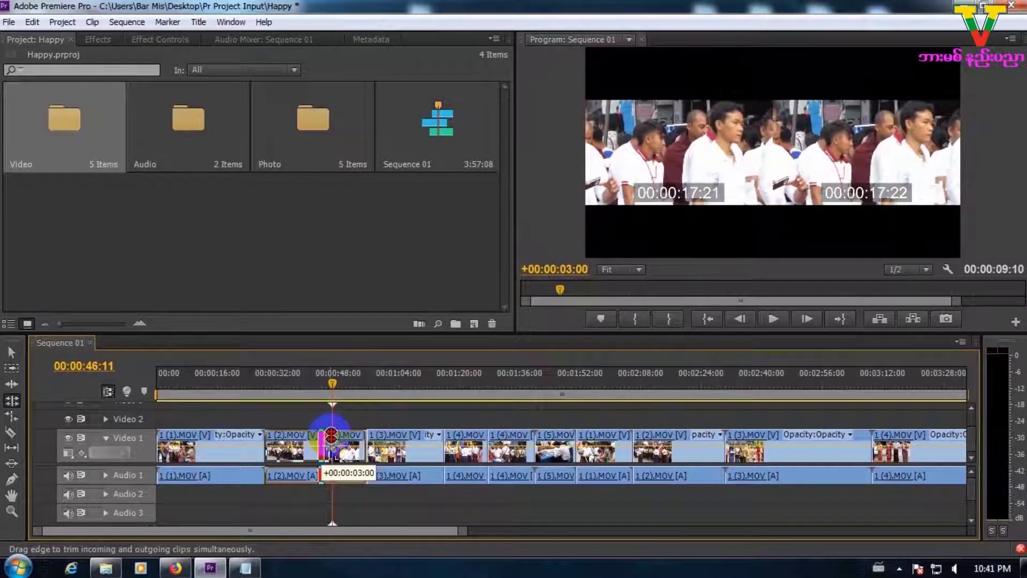
drag(331, 437, 331, 435)
drag(342, 400, 327, 383)
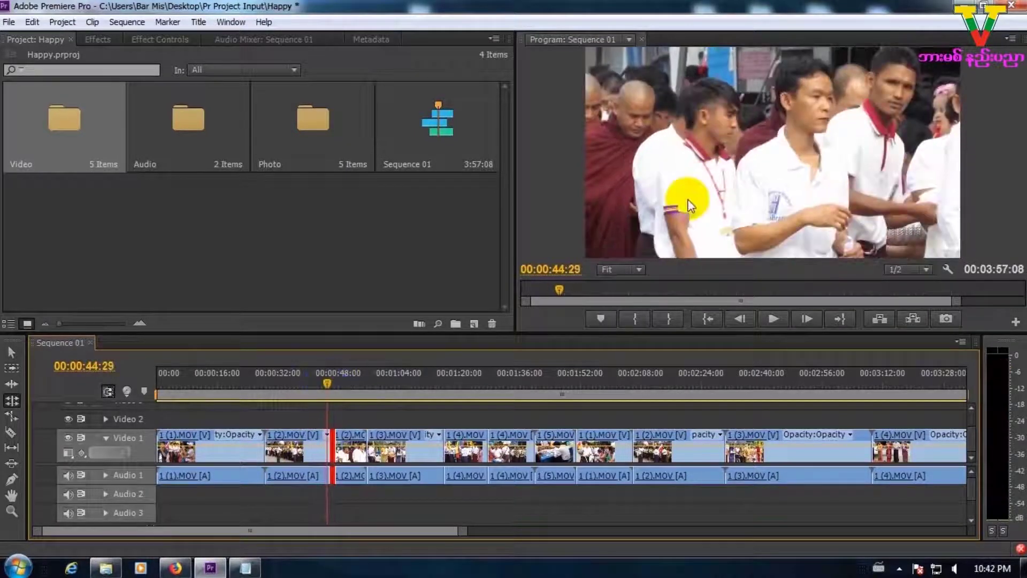
click(12, 353)
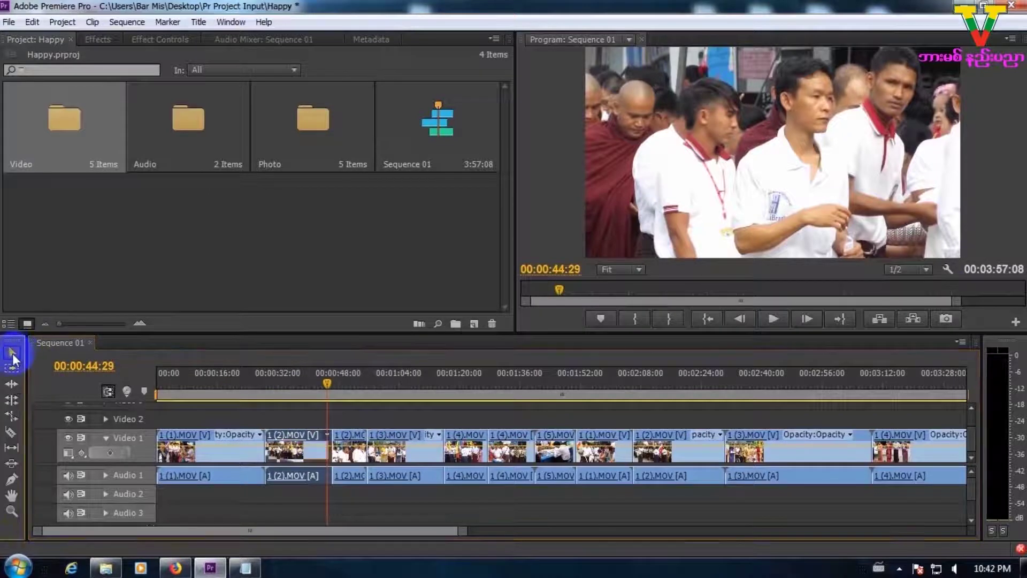
Place the playhead at 00:00:13:18 and split the first 1 (1).MOV clip there with the Razor tool
click(202, 394)
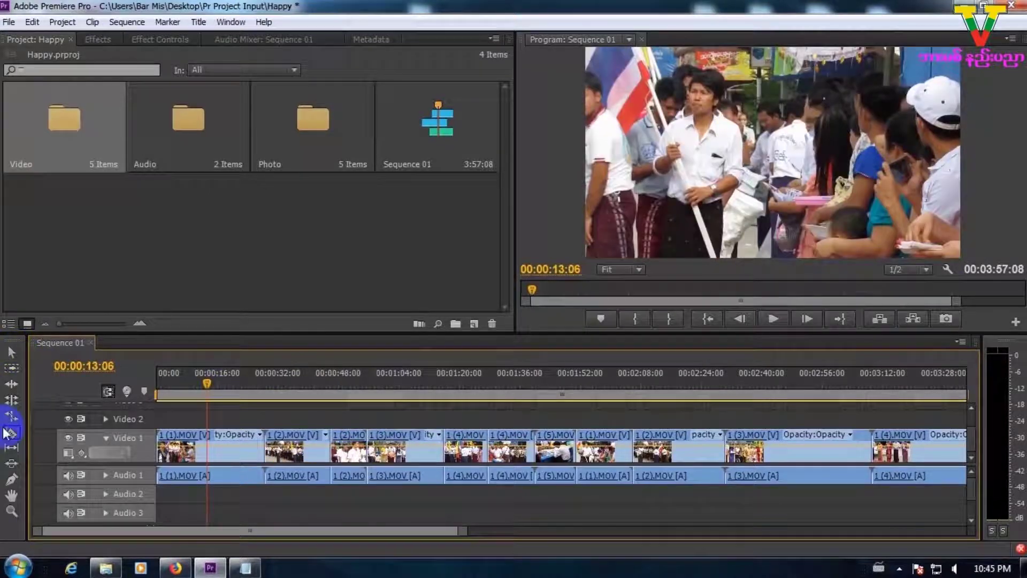
click(214, 382)
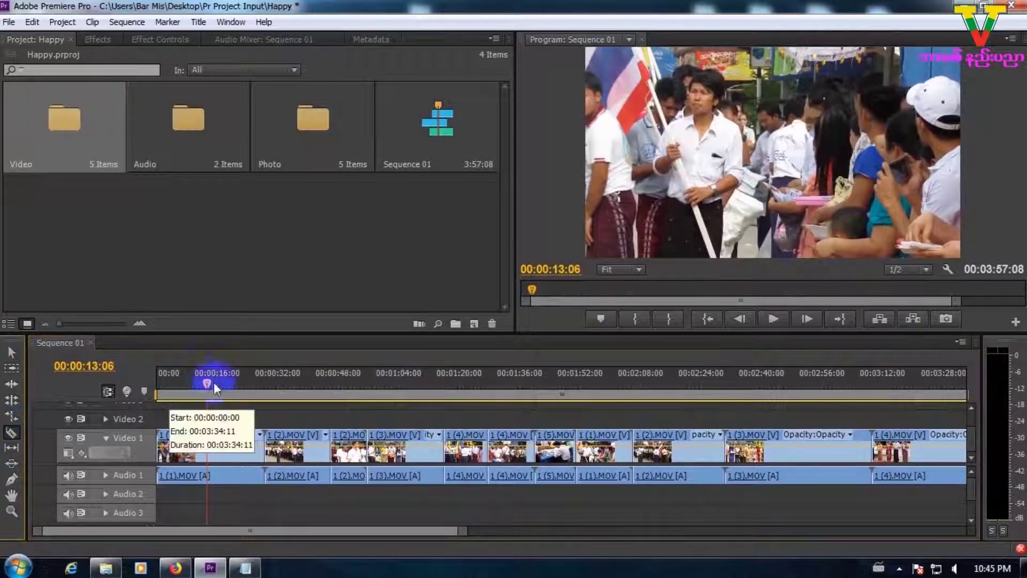
mouse_move(207, 384)
mouse_down()
mouse_move(191, 390)
mouse_move(223, 400)
mouse_move(209, 402)
mouse_up()
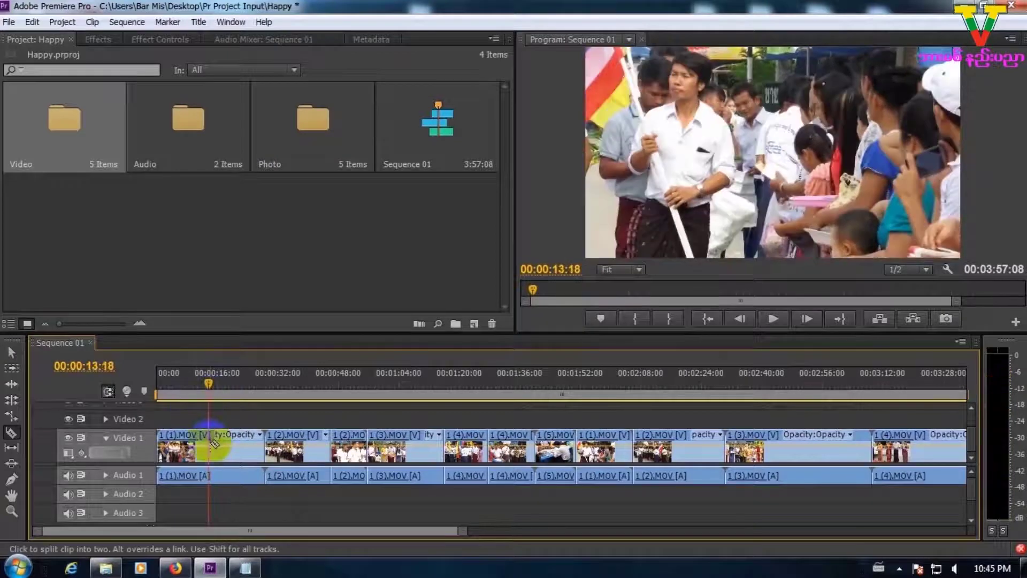
click(212, 442)
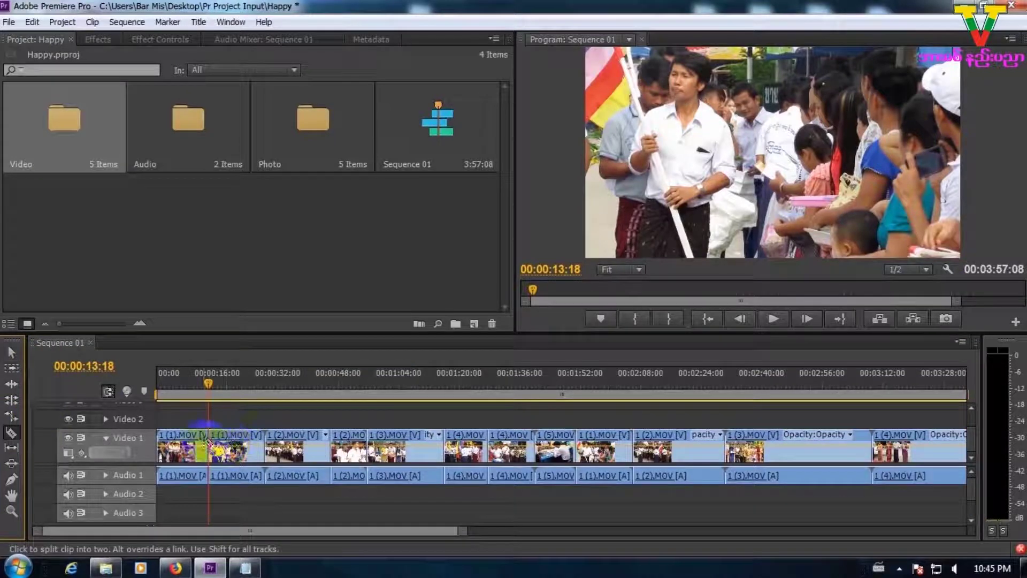
Split the second 1 (3).MOV clip into three pieces and the 1 (2).MOV clip just before it into two
click(782, 444)
click(825, 444)
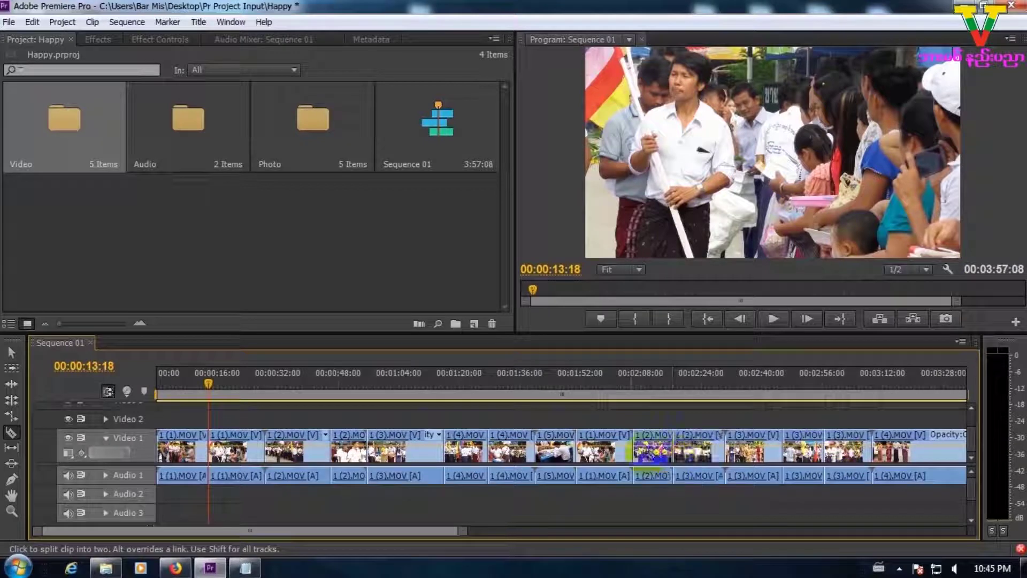
click(675, 434)
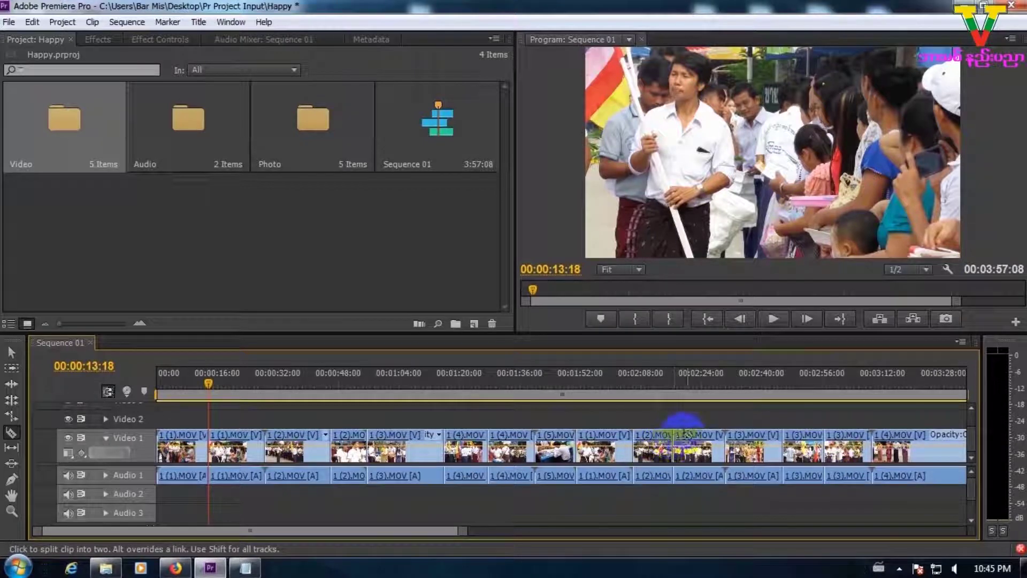
Delete the second piece of the newly split 1 (2).MOV, leaving a gap before 1 (3).MOV
click(11, 352)
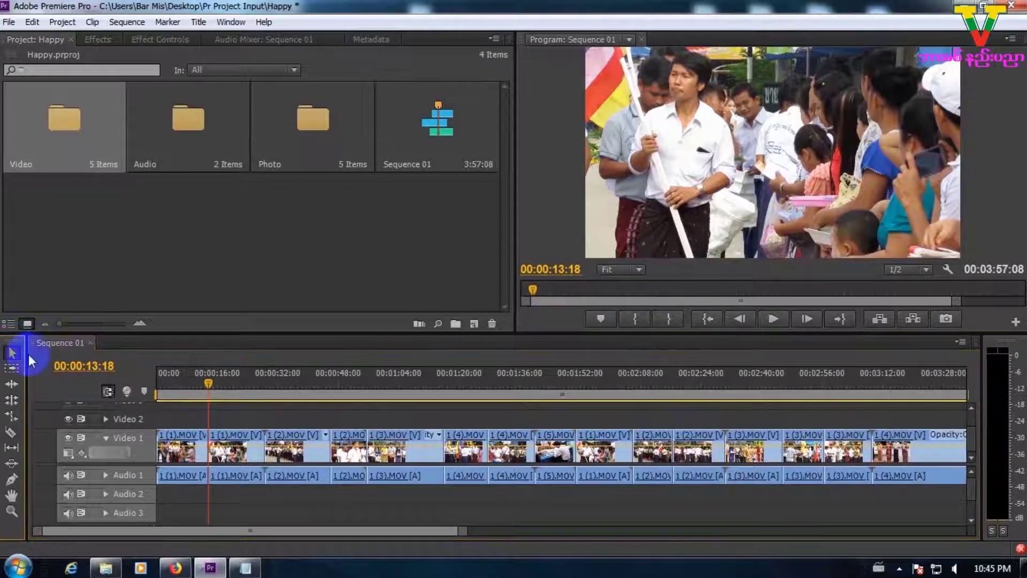
click(694, 440)
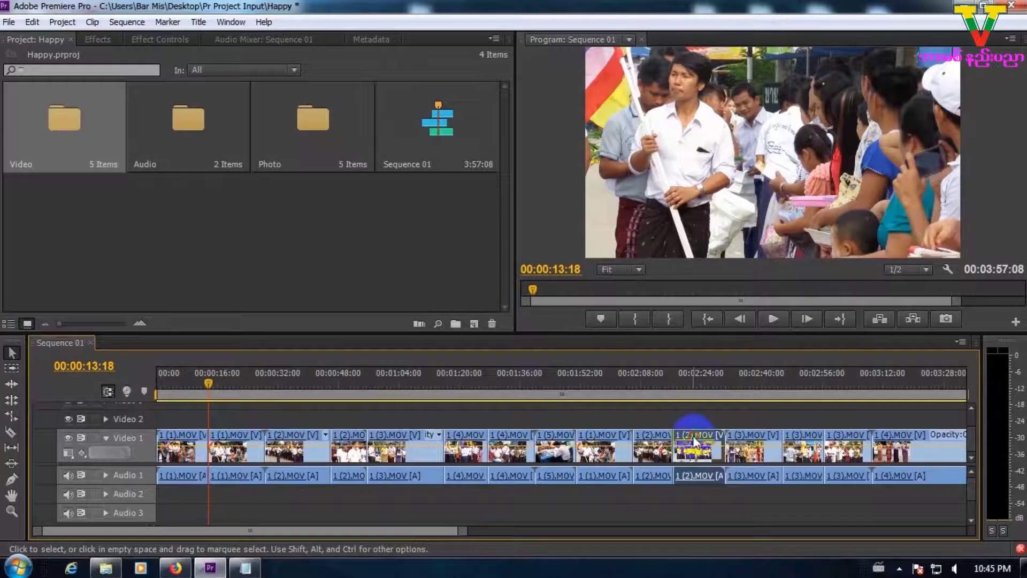
key(Delete)
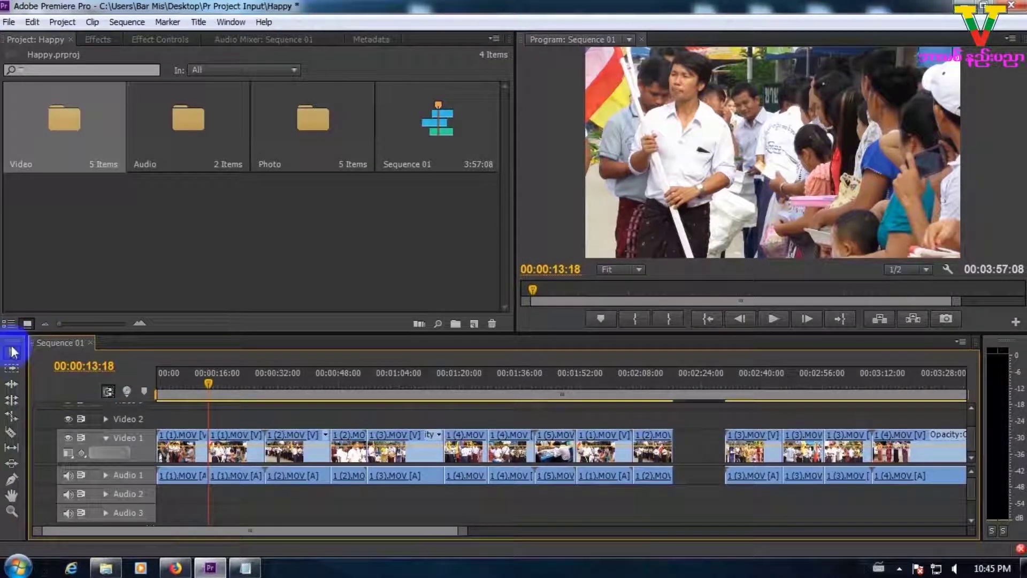
Select the opening piece of the split 1 (1).MOV on Video 1 with the Selection tool
click(12, 432)
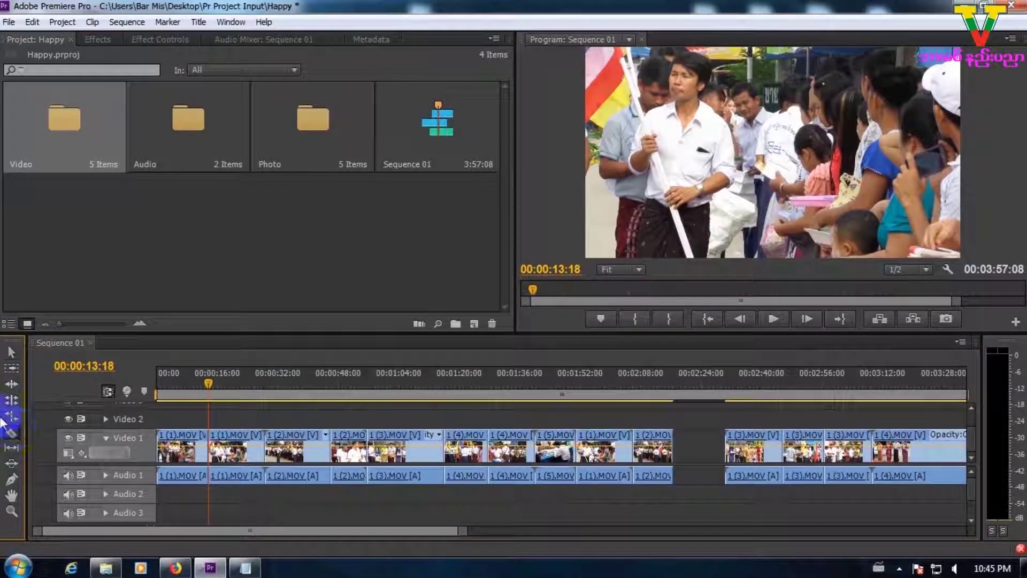
click(12, 399)
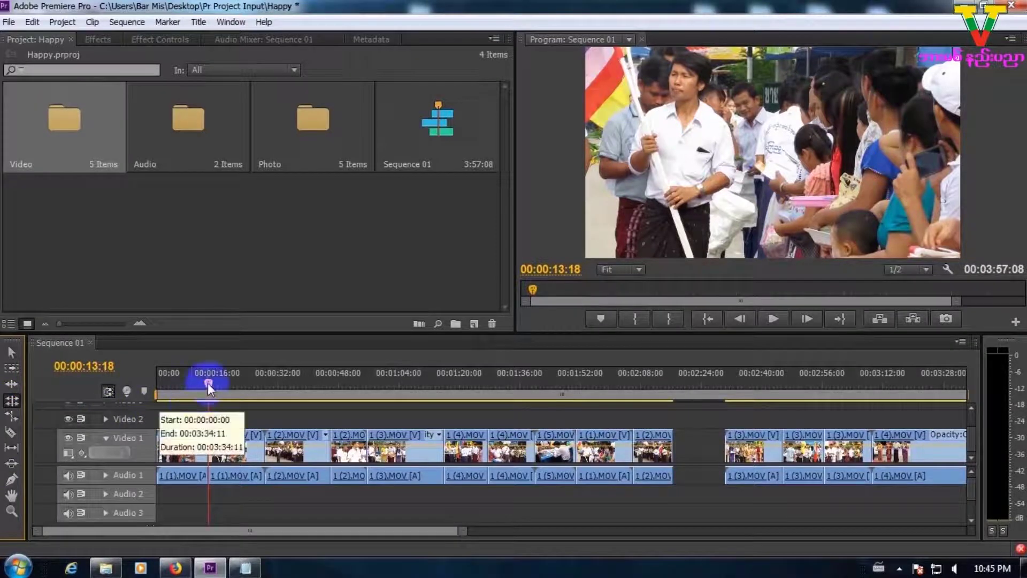
click(12, 352)
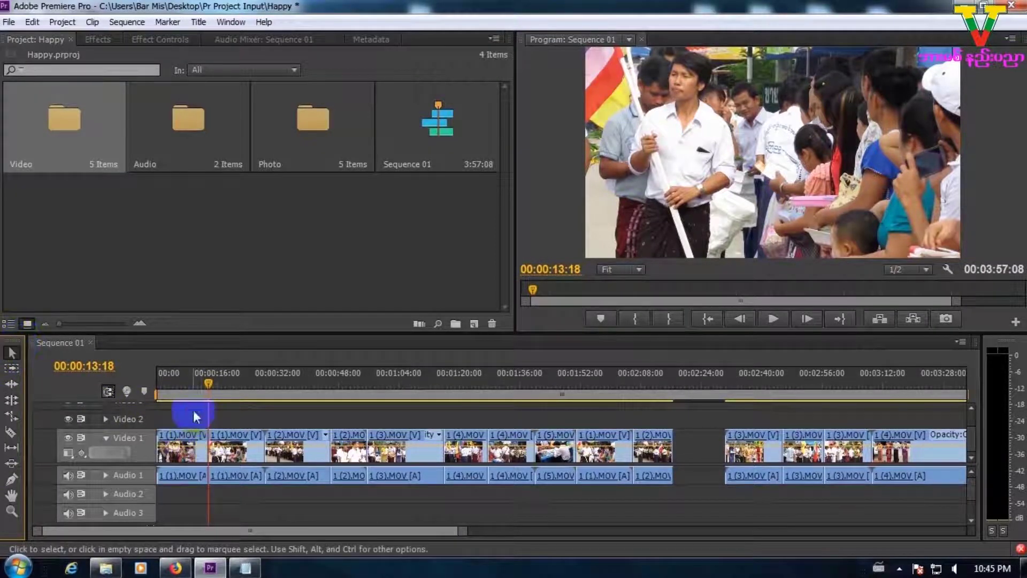
click(192, 444)
click(186, 432)
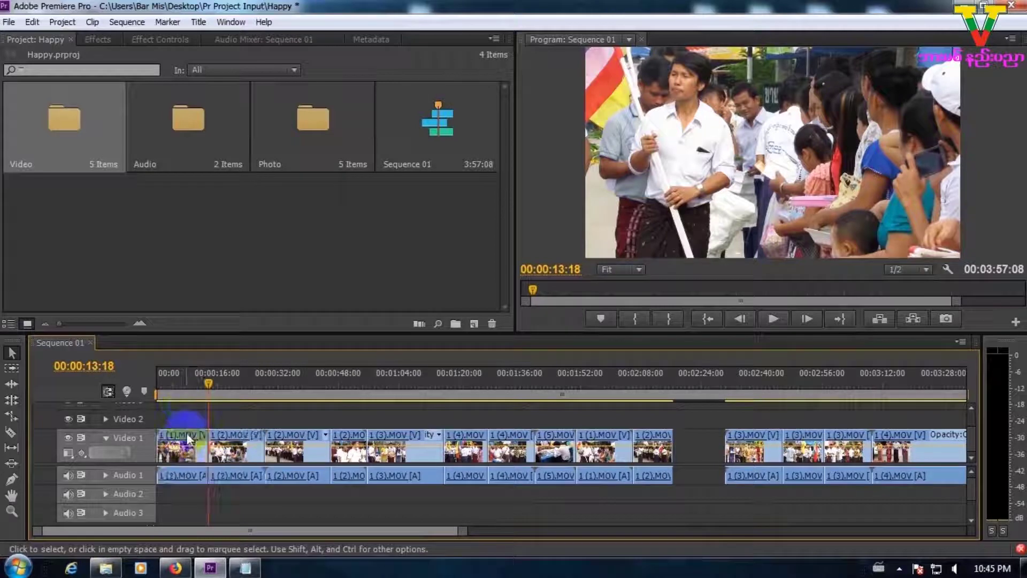
key(ctrl+z)
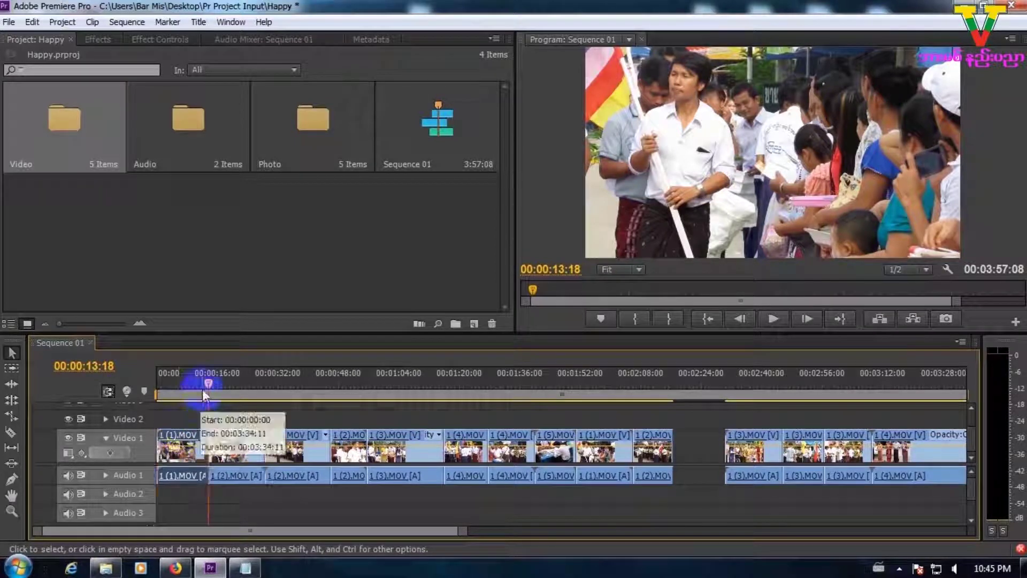
Examine the frames before the 1 (1).MOV cut at 00:00:12:06 and 00:00:12:18, and activate the Razor tool
drag(207, 386, 201, 384)
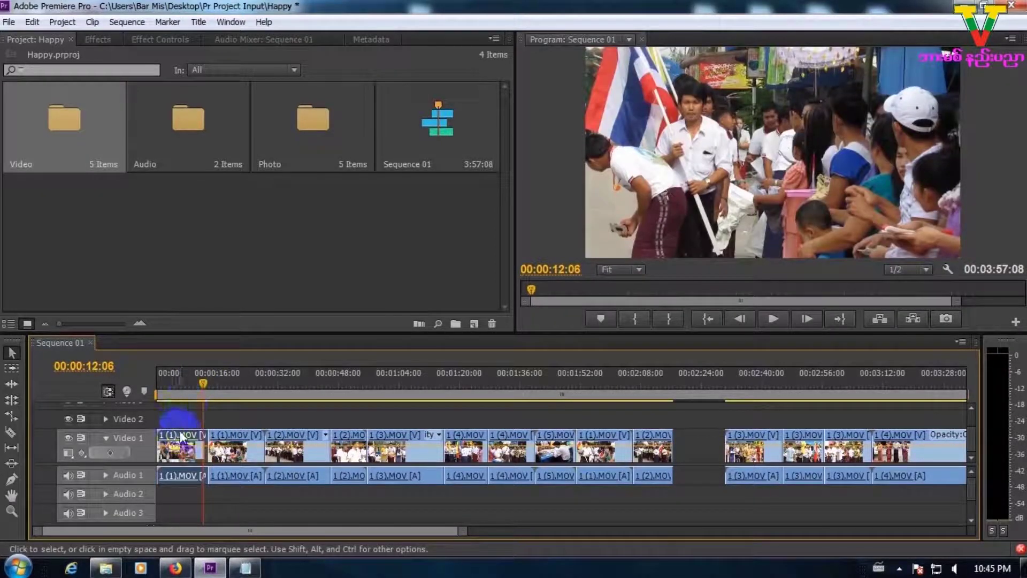
mouse_move(181, 432)
click(198, 387)
mouse_move(196, 387)
mouse_down()
mouse_move(210, 391)
mouse_move(197, 390)
mouse_move(202, 397)
mouse_up()
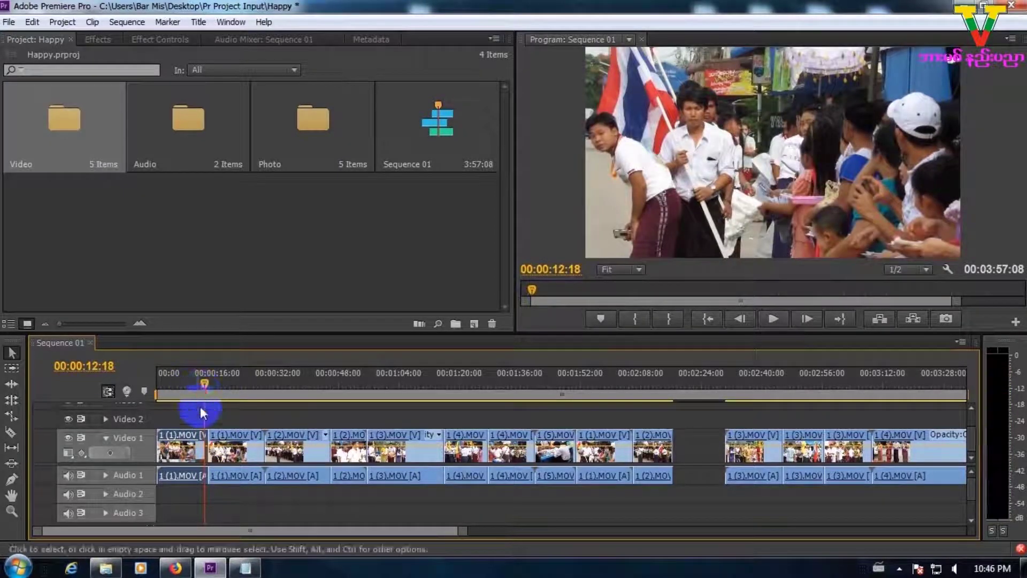
click(11, 432)
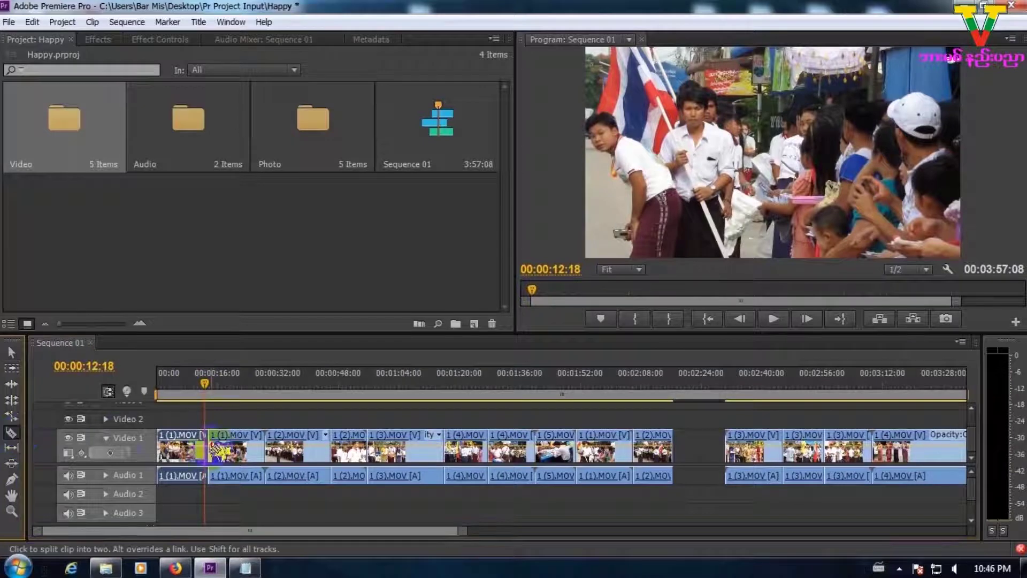
click(183, 476)
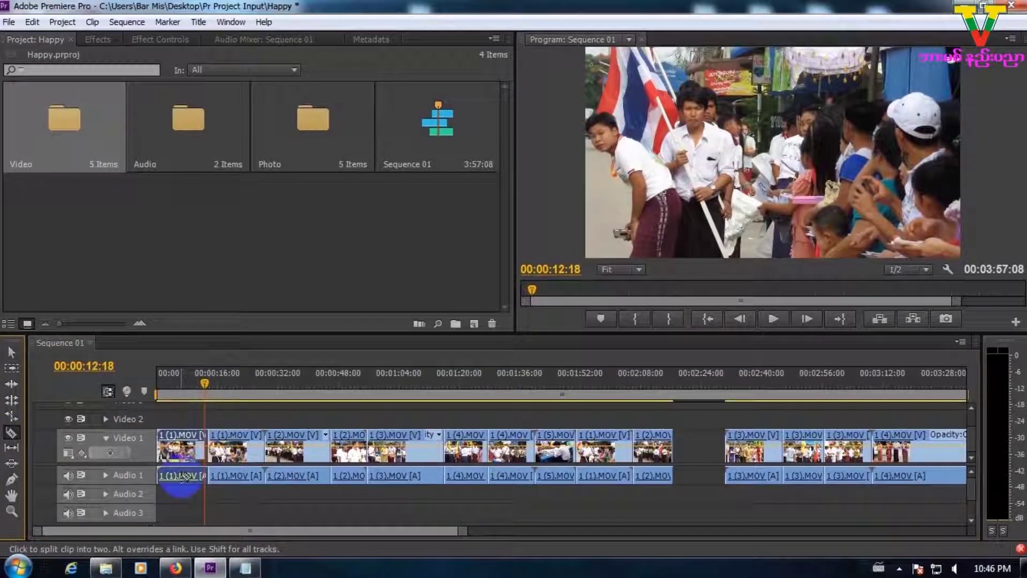
click(213, 436)
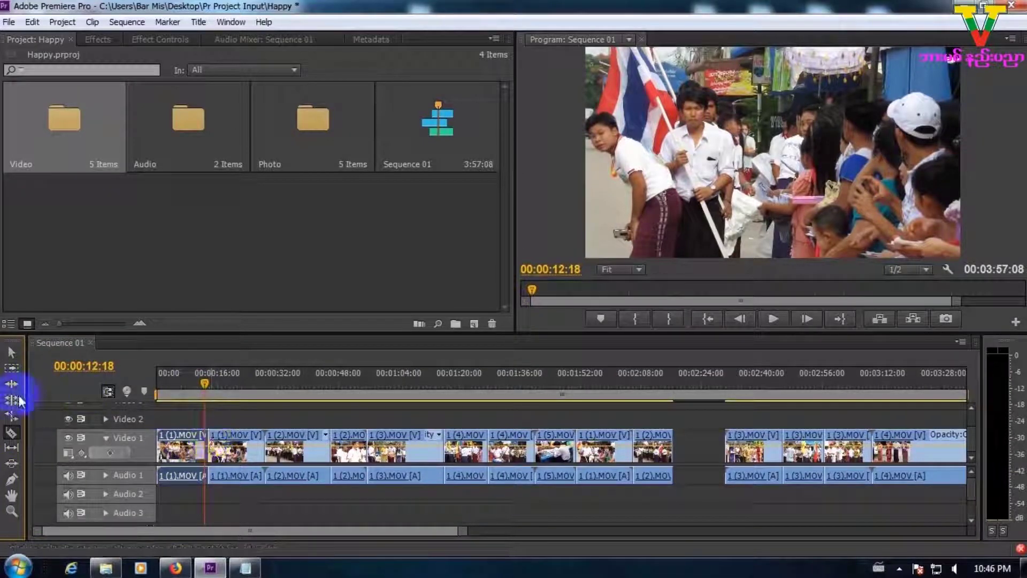
Place the playhead at 00:00:18:11 and roll the cut between the 1 (1).MOV pieces by +00:00:04:23 with the Rolling Edit tool
drag(207, 382, 229, 384)
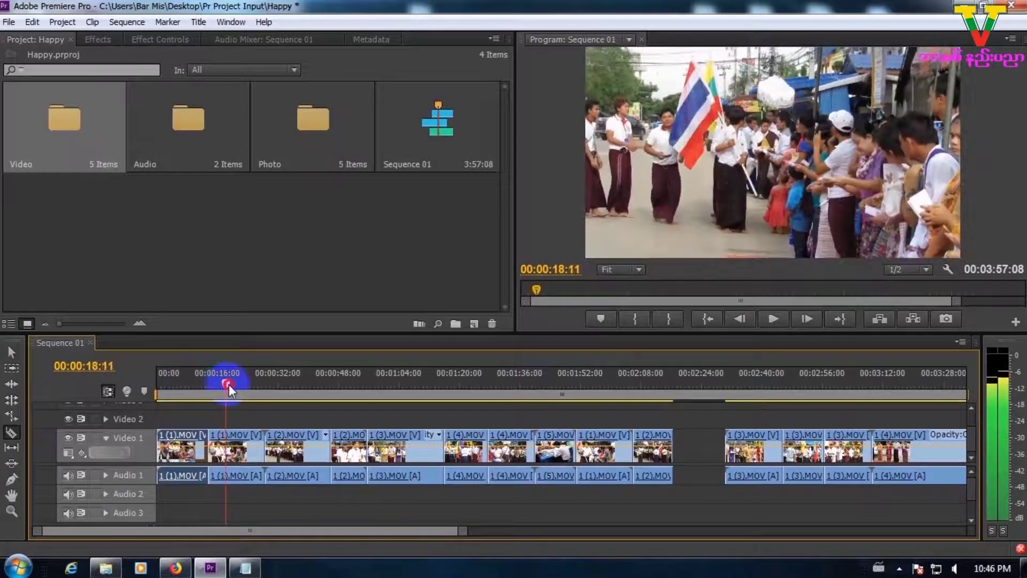
key(v)
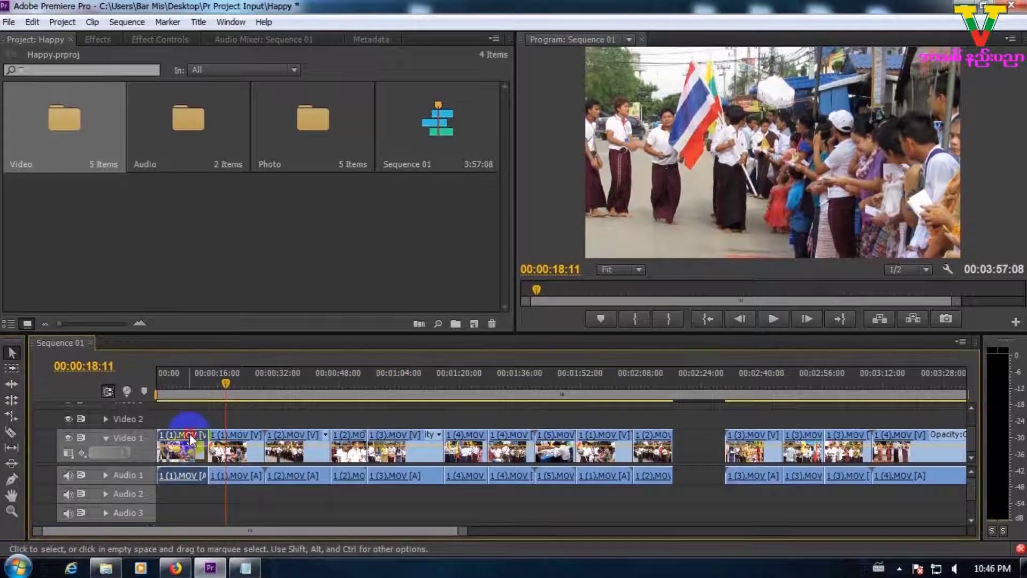
drag(189, 434, 208, 449)
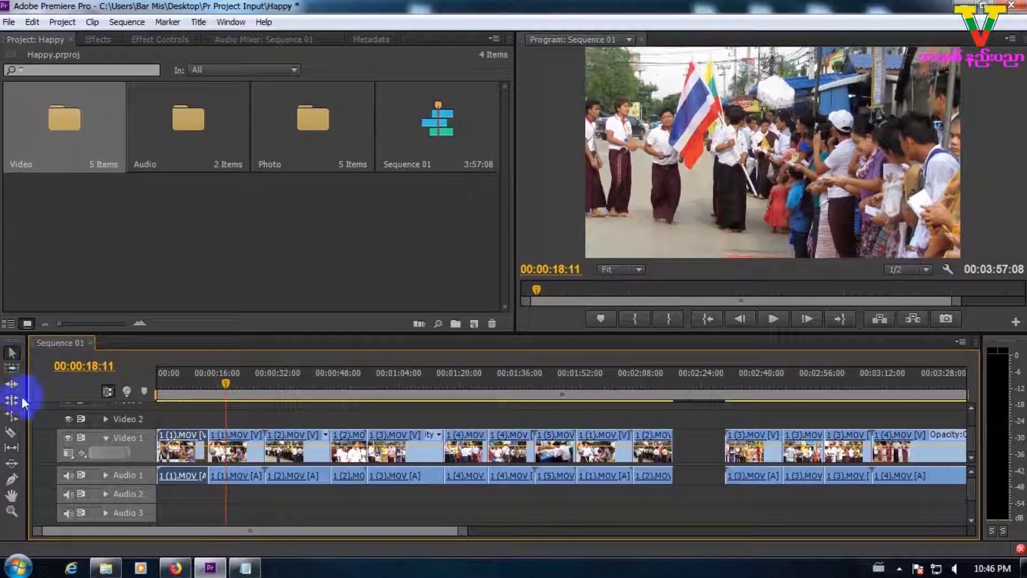
click(13, 399)
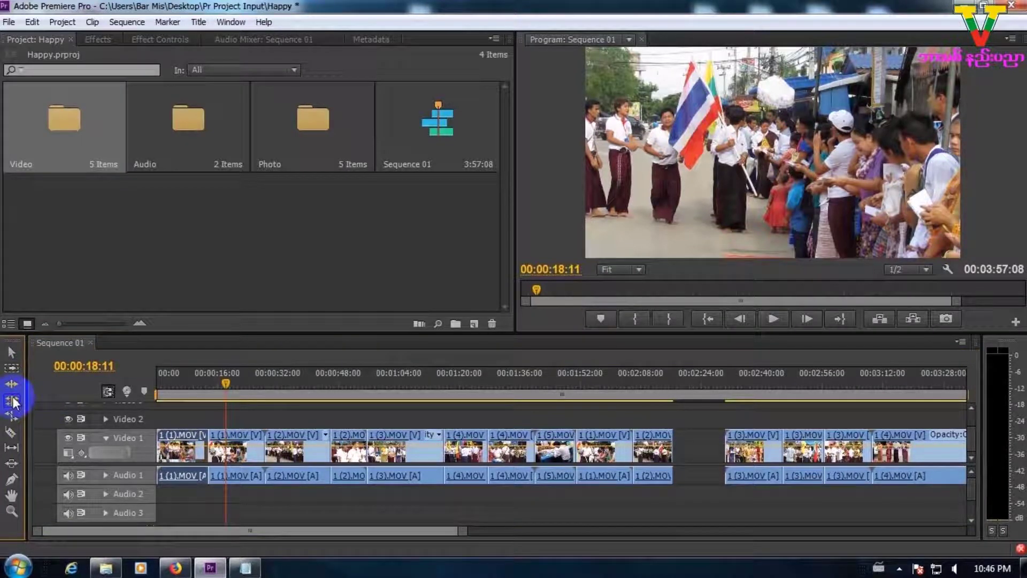
click(210, 438)
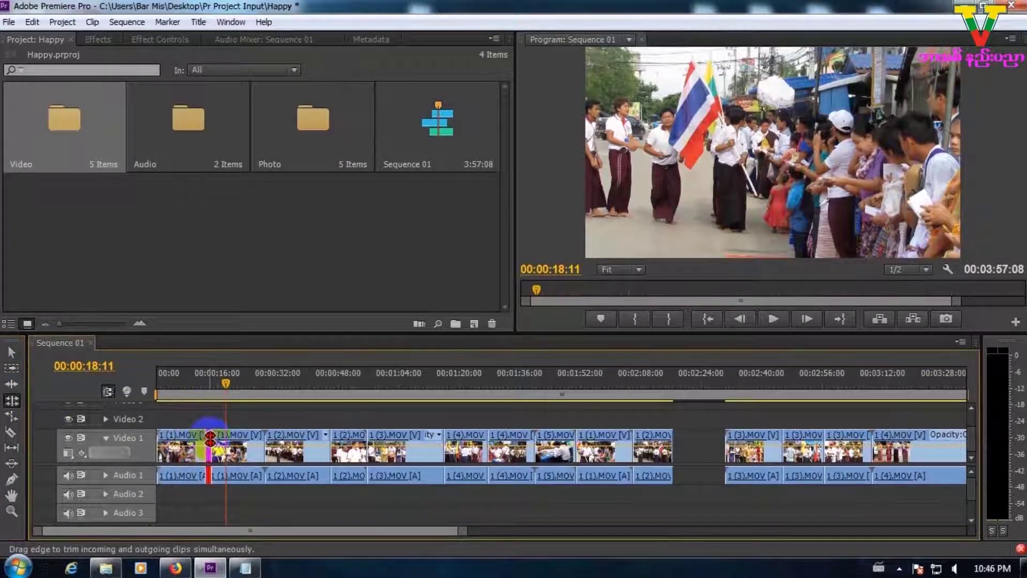
drag(210, 438, 224, 442)
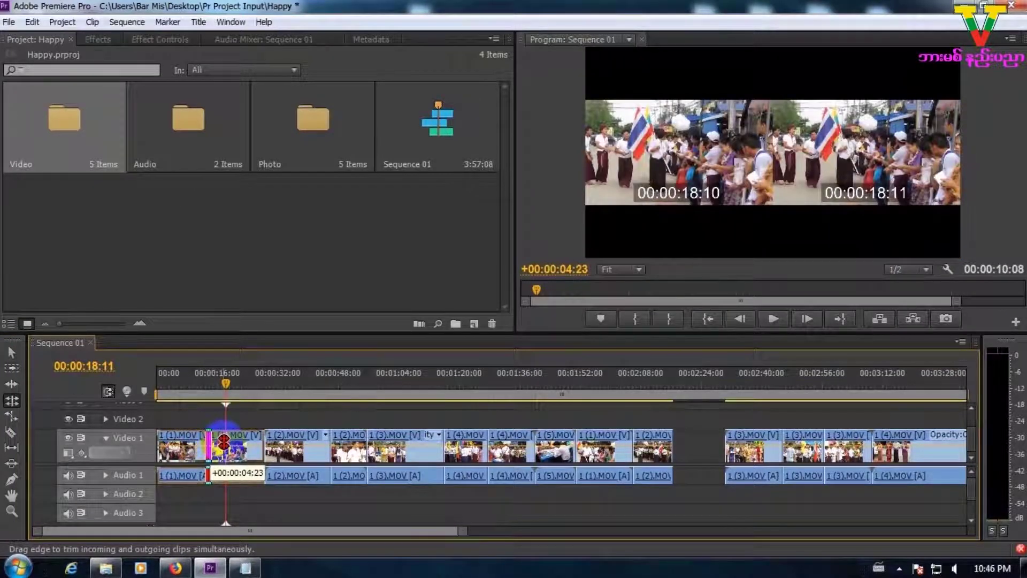
drag(223, 438, 225, 440)
click(11, 352)
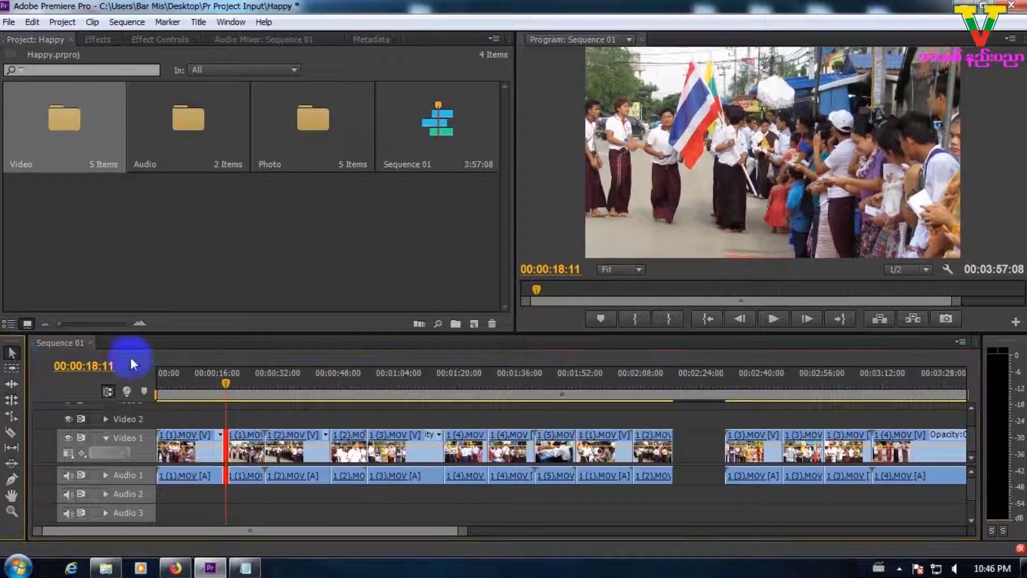
Place the playhead at 00:00:21:17 and roll the cut between the two 1 (1).MOV pieces to it
click(235, 436)
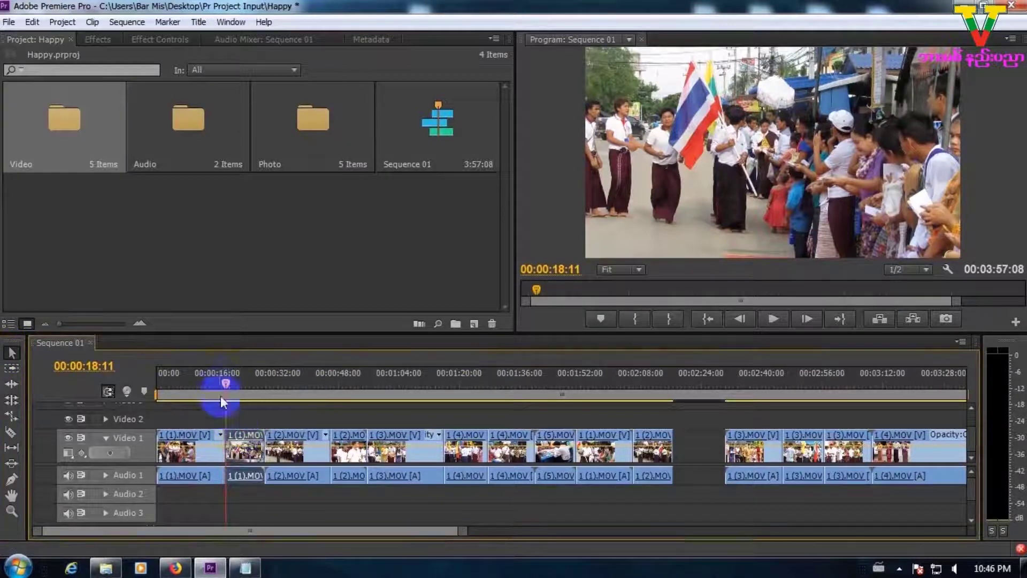
mouse_move(226, 385)
mouse_down()
mouse_move(210, 381)
mouse_move(238, 386)
mouse_up()
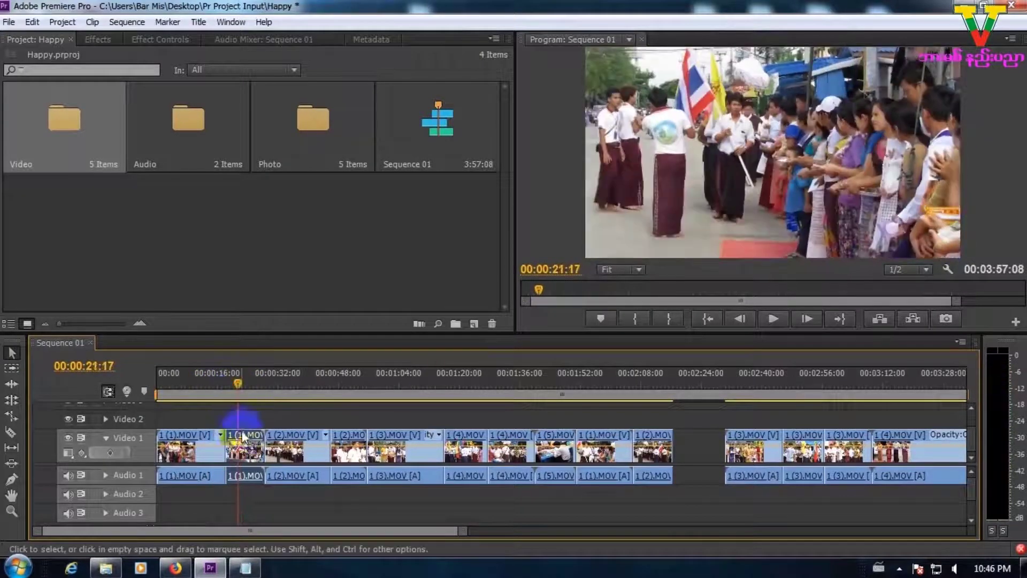
click(199, 448)
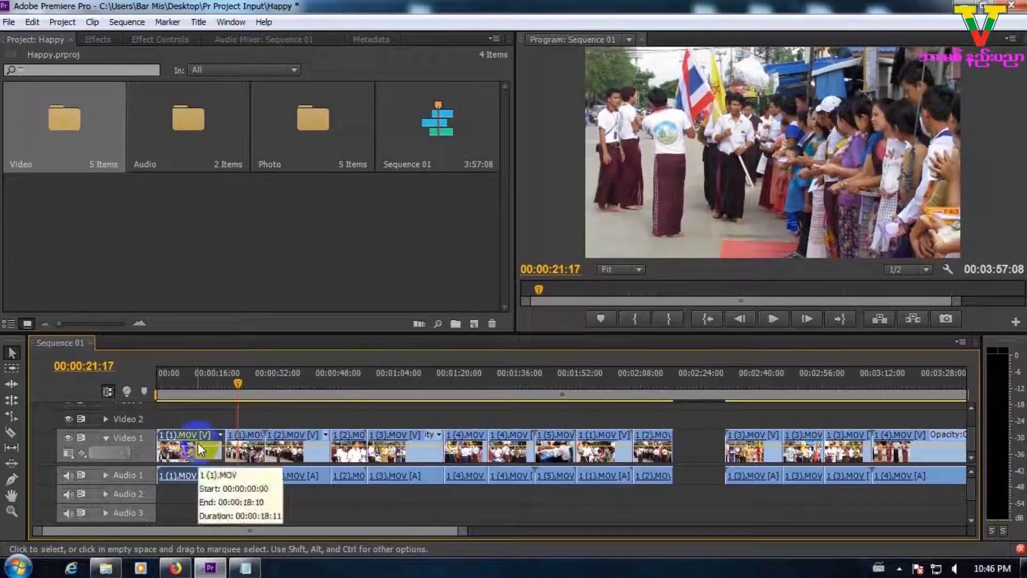
click(12, 400)
drag(231, 441, 238, 444)
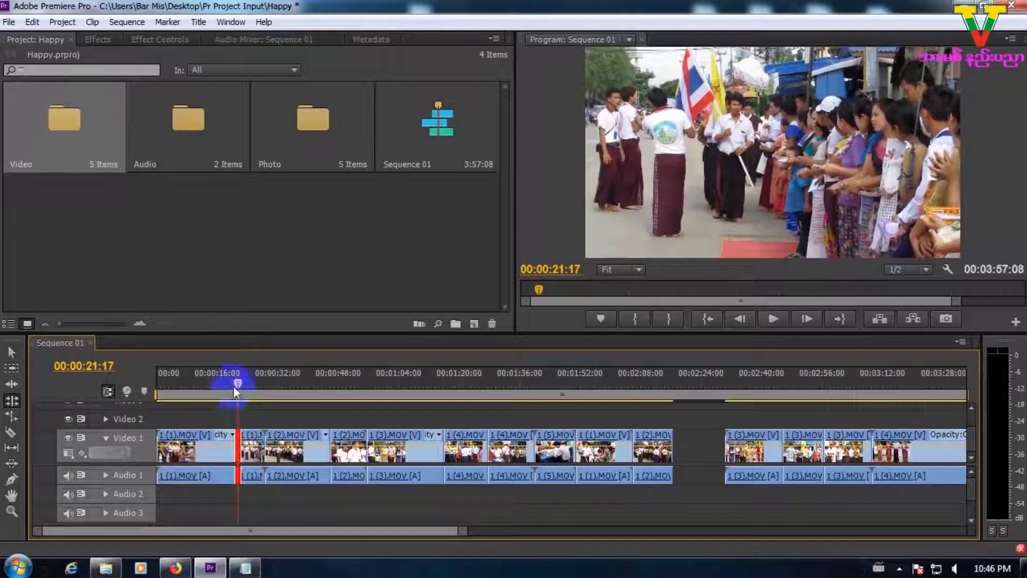
Select the extended first 1 (1).MOV piece with the Selection tool and open its list of keyframe properties
click(8, 352)
click(214, 437)
click(232, 435)
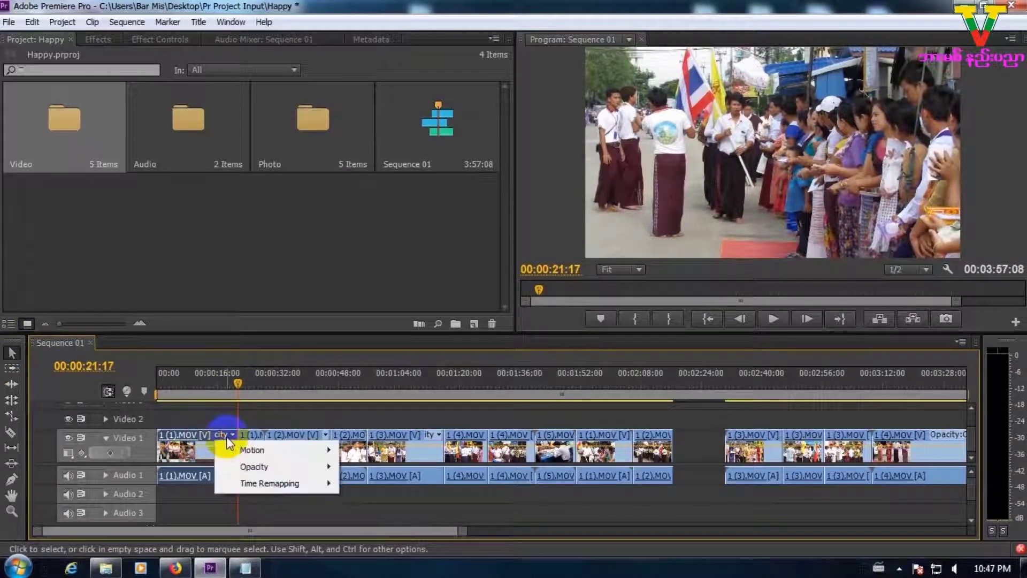
Select the short second 1 (1).MOV piece on Video 1 and activate the Rate Stretch tool
click(232, 434)
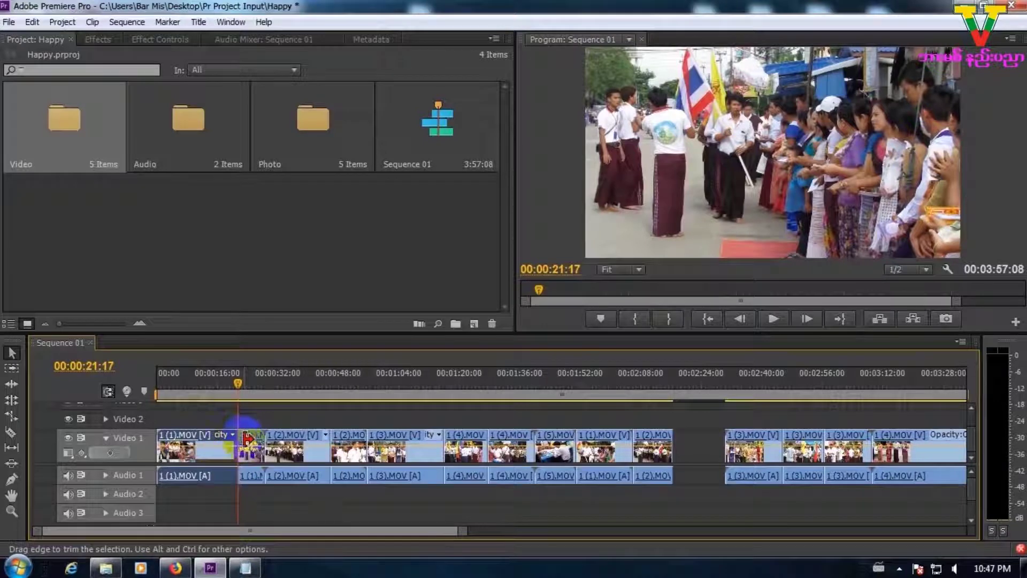
click(248, 442)
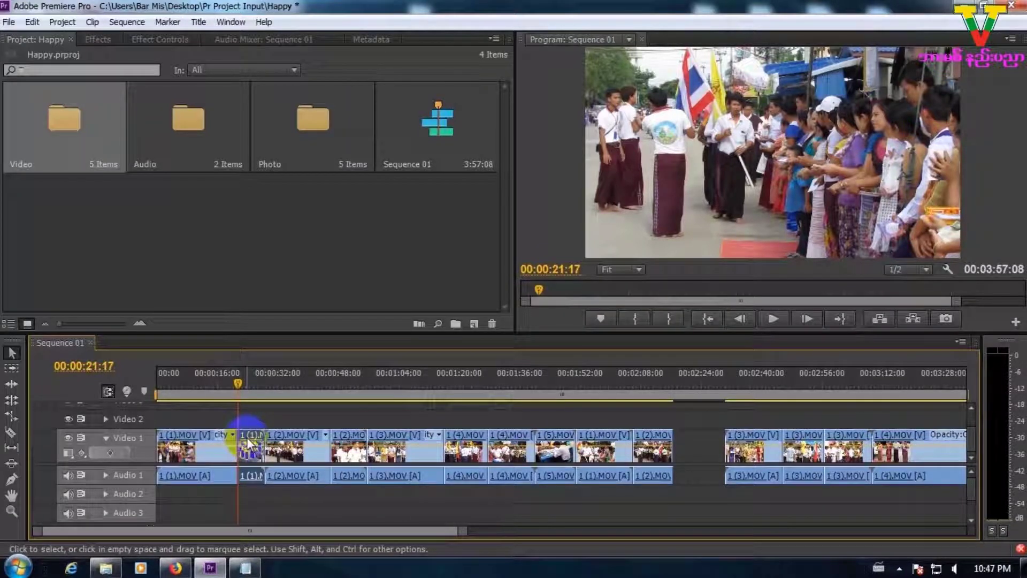
click(12, 400)
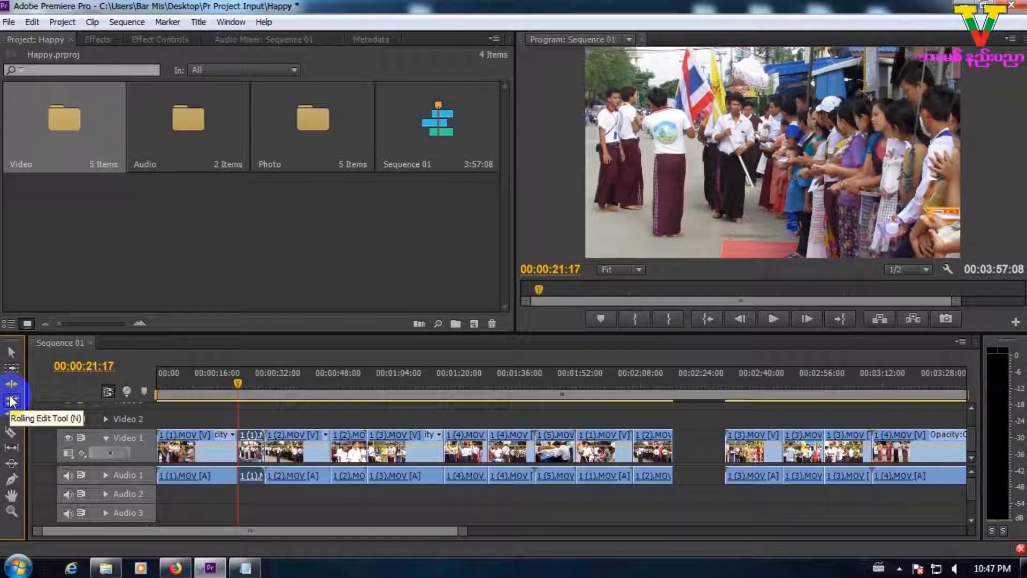
click(12, 400)
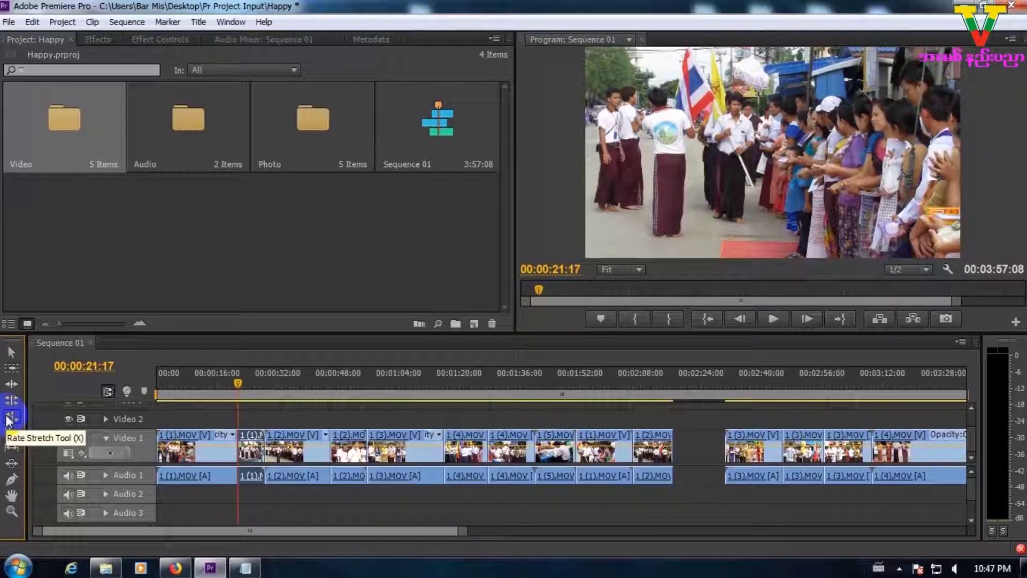
click(9, 420)
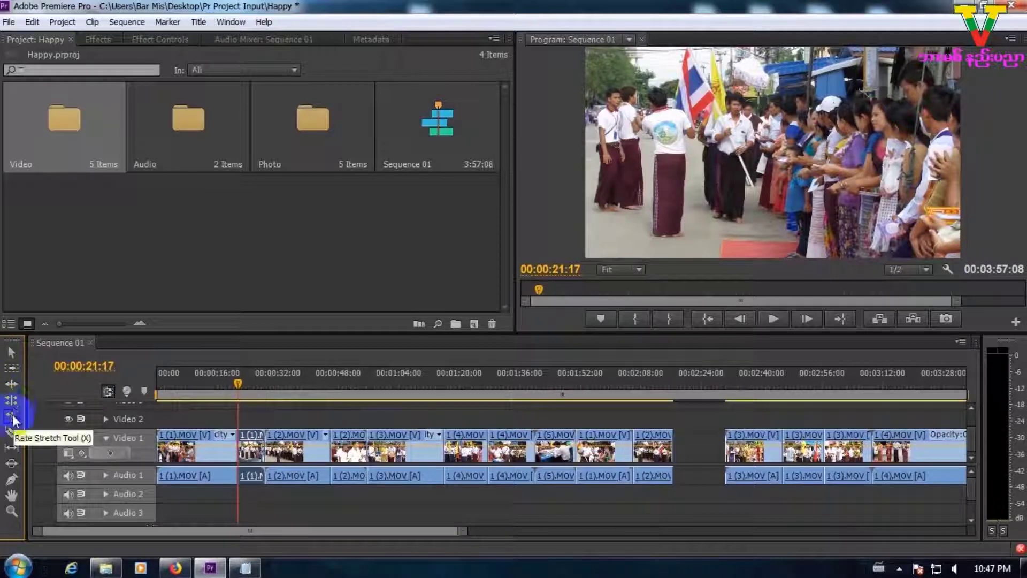
Play the first 1 (1).MOV piece from near the sequence start to 00:00:06:09 to check its normal speed
click(238, 384)
drag(236, 384, 166, 402)
click(769, 322)
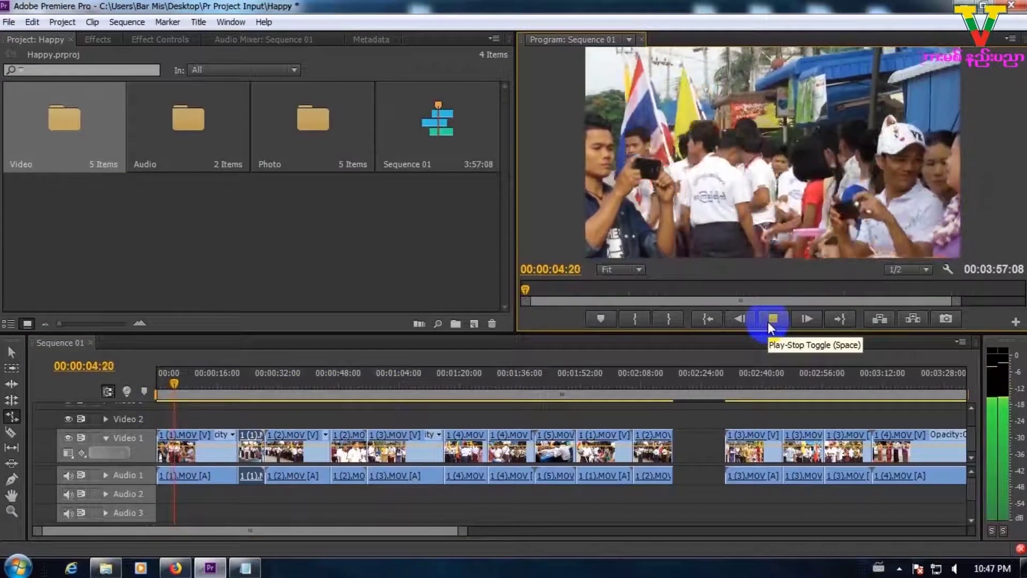
click(768, 322)
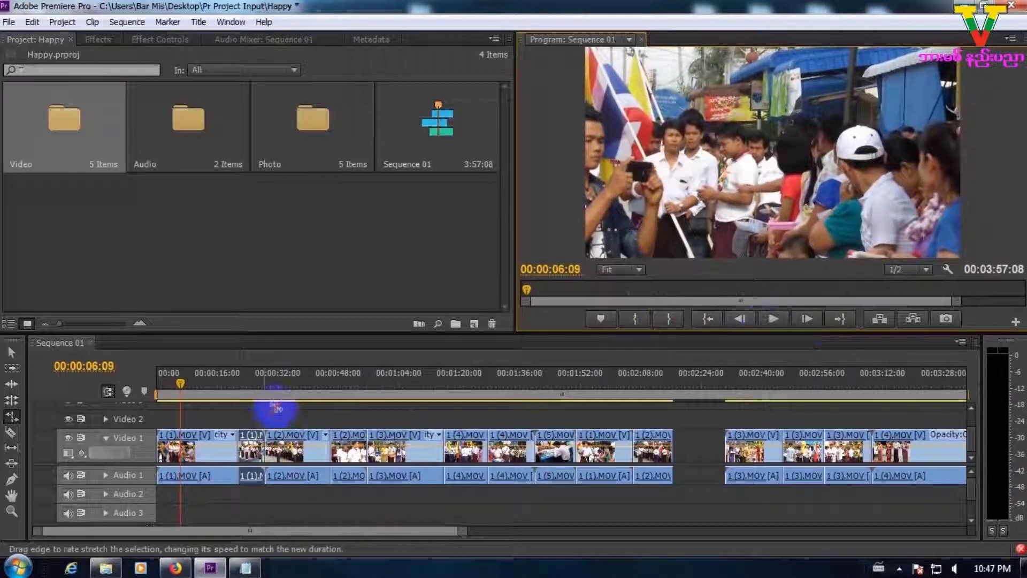
Select every clip from the second 1 (1).MOV piece onward with the Track Select tool and move them by +00:00:34:04
click(203, 436)
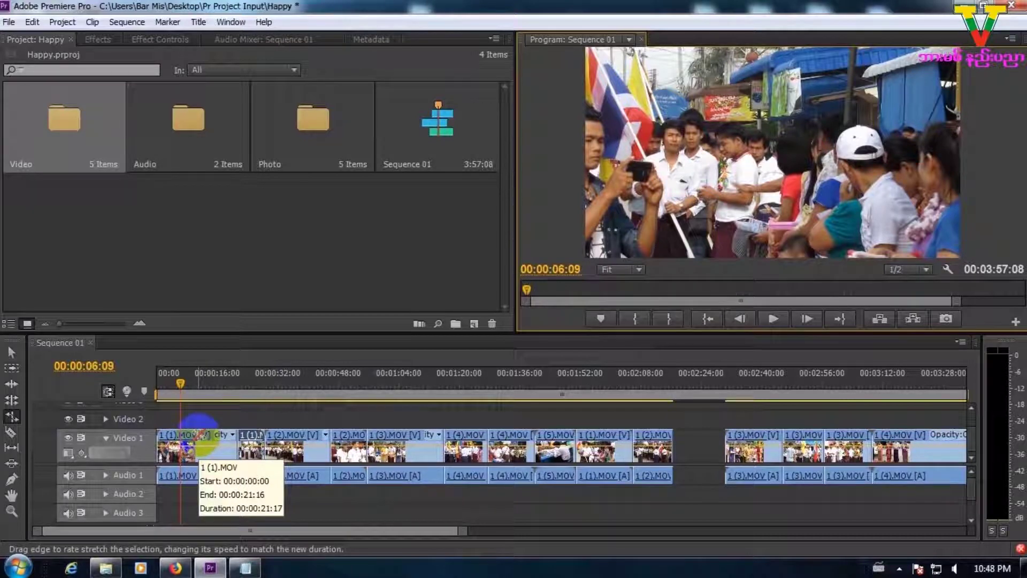
click(241, 439)
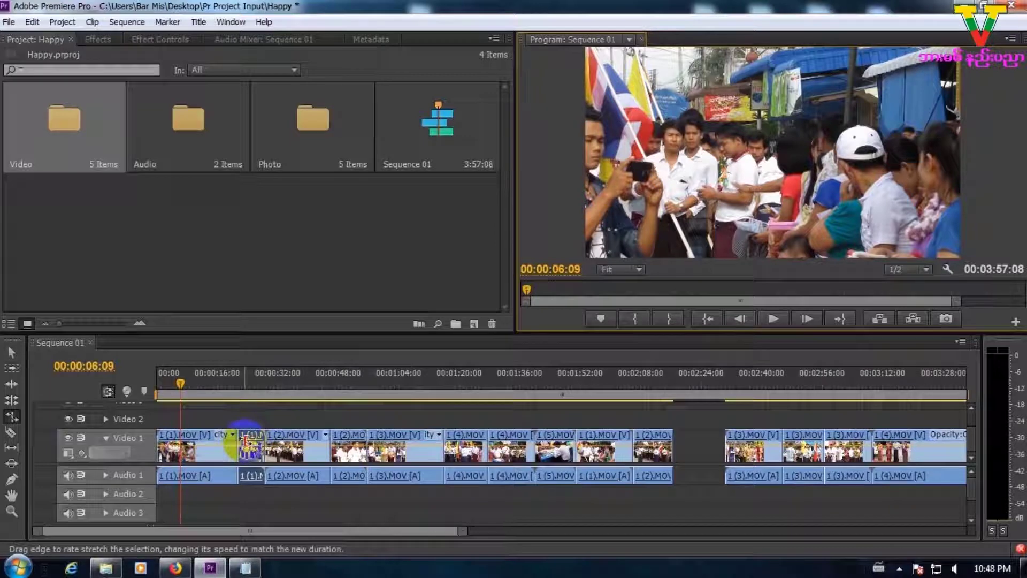
click(14, 373)
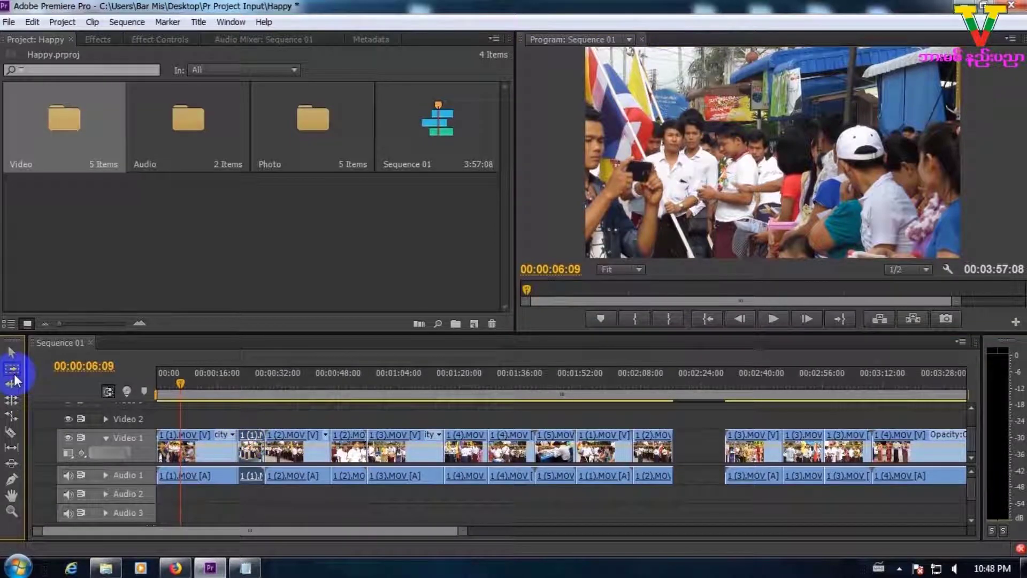
click(252, 432)
drag(251, 432, 388, 433)
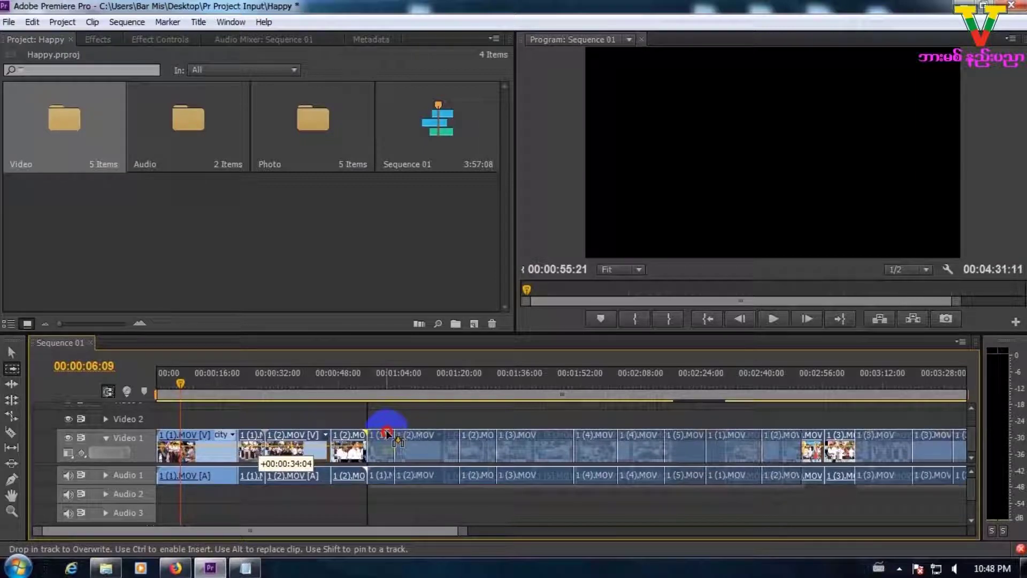
drag(387, 434, 389, 432)
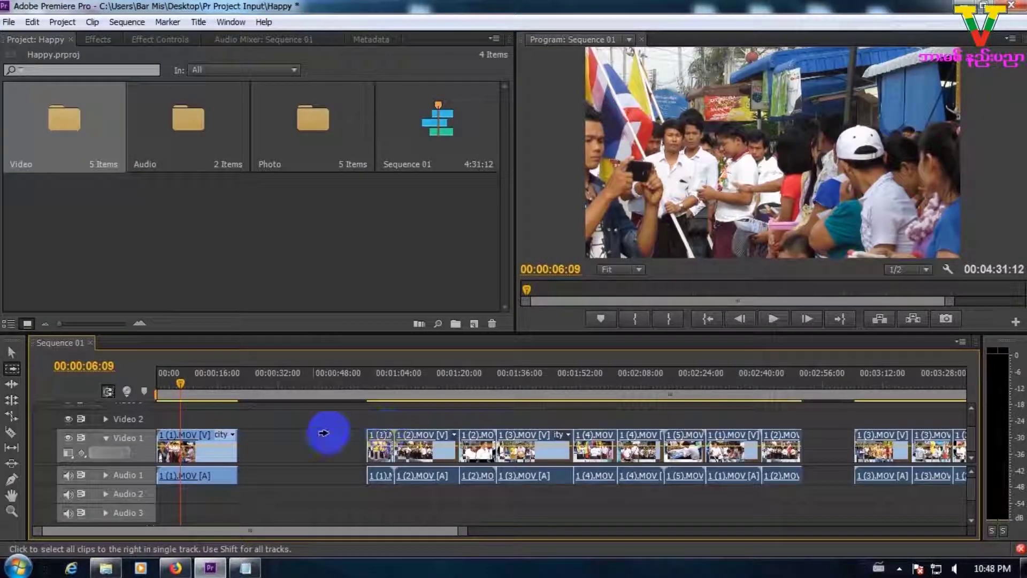
Slow the first 1 (1).MOV piece to 54.27% by extending its end into the gap with the Rate Stretch tool
click(9, 427)
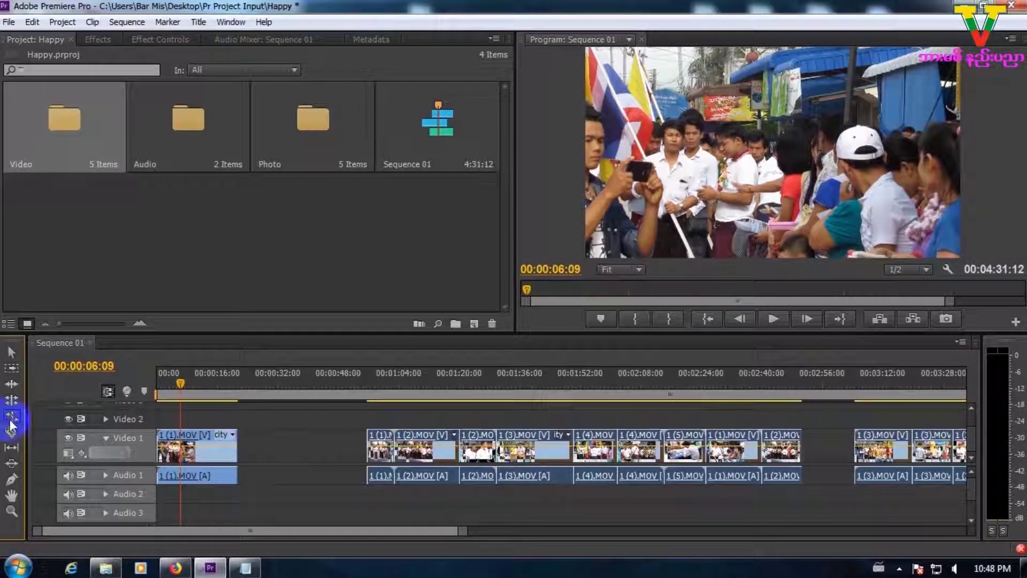
click(10, 417)
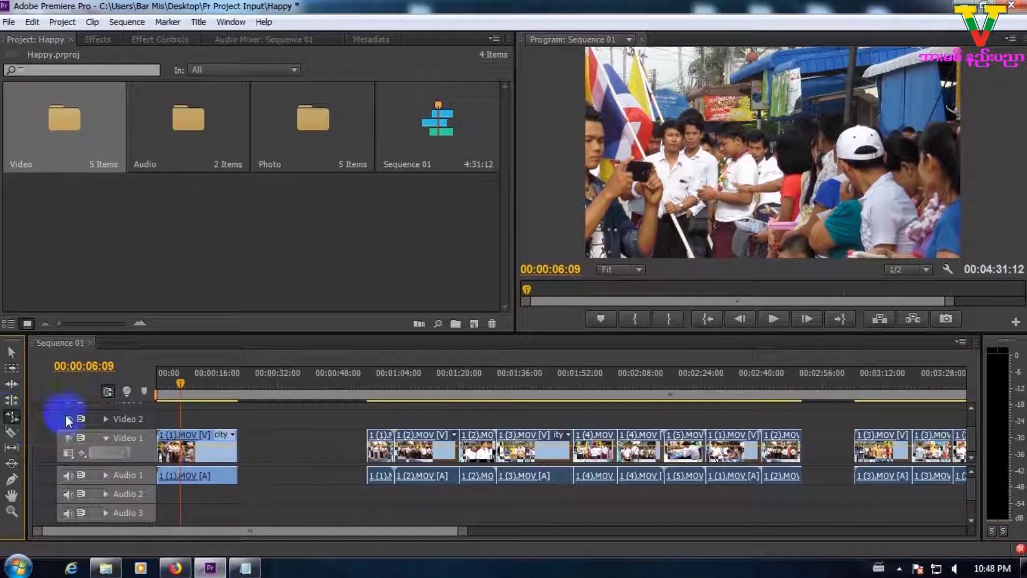
click(239, 440)
drag(239, 440, 294, 440)
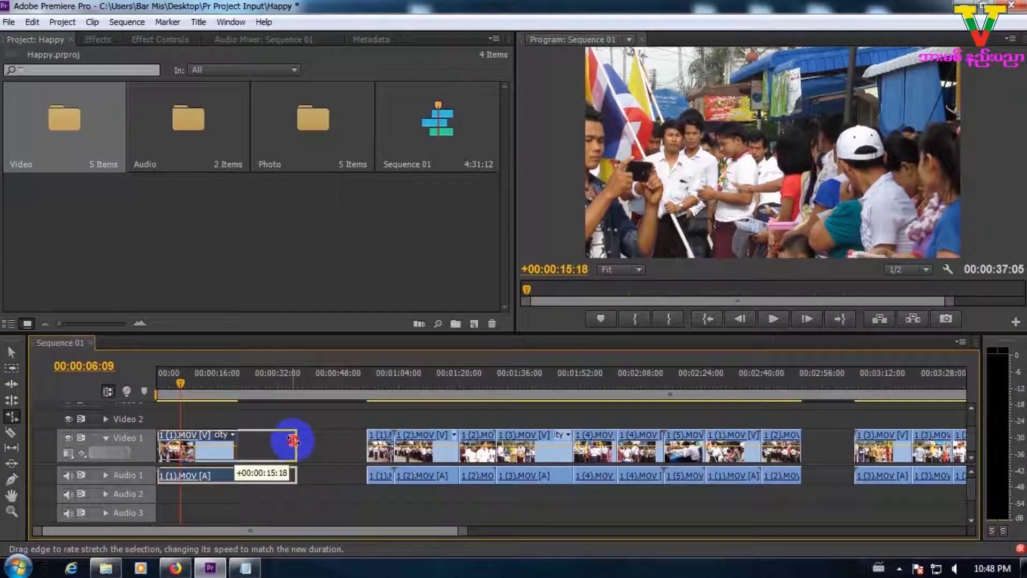
drag(293, 440, 306, 440)
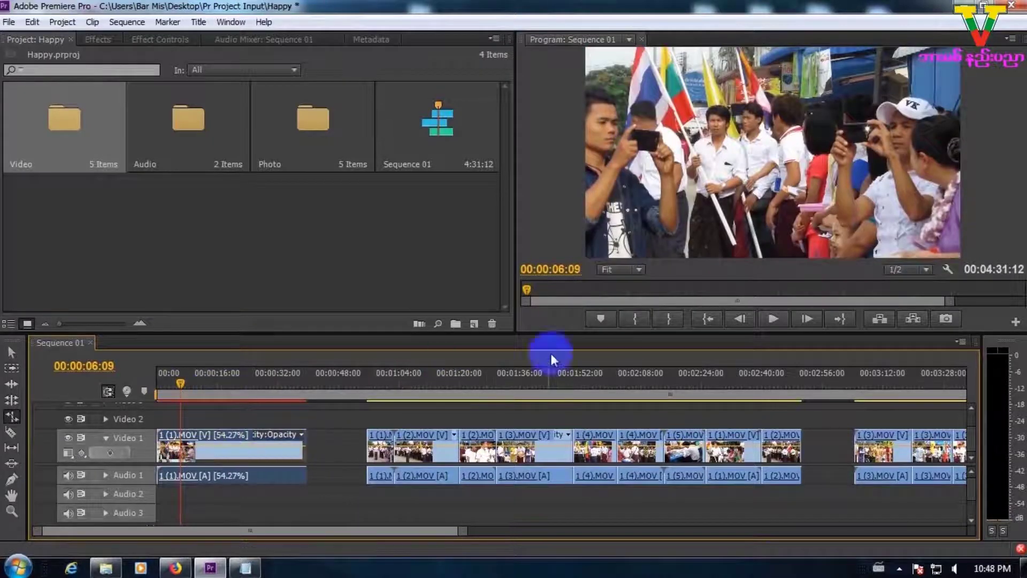
Preview the slowed first piece, and rate-stretch its end up to the next clip for 38.71% speed
click(774, 318)
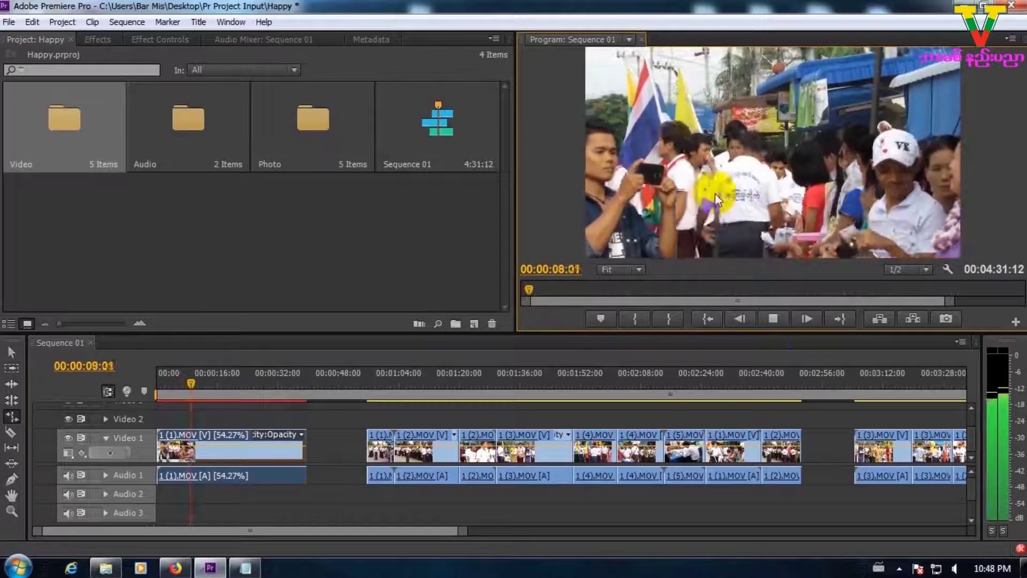
click(772, 318)
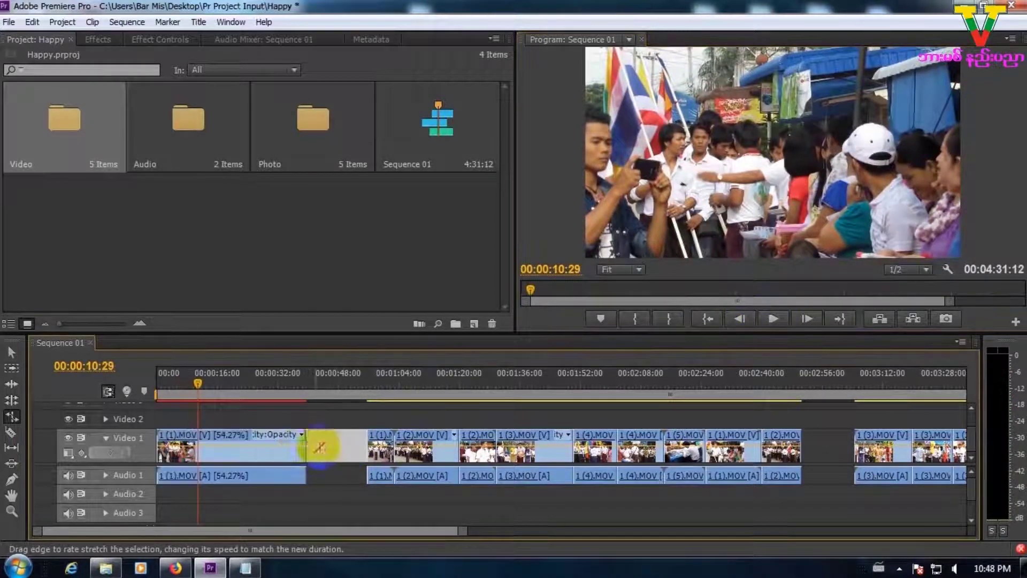
drag(302, 444, 366, 447)
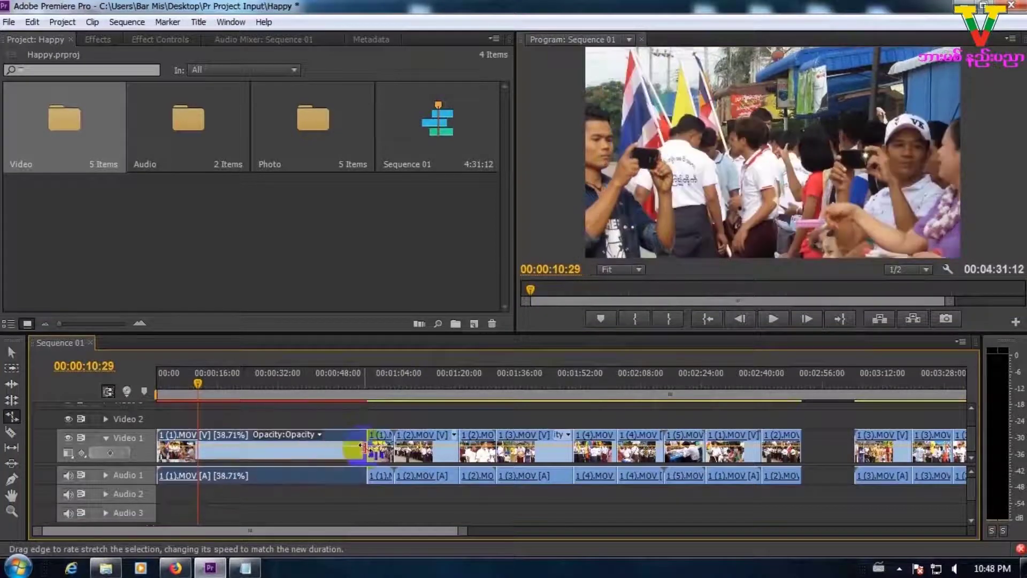
click(774, 321)
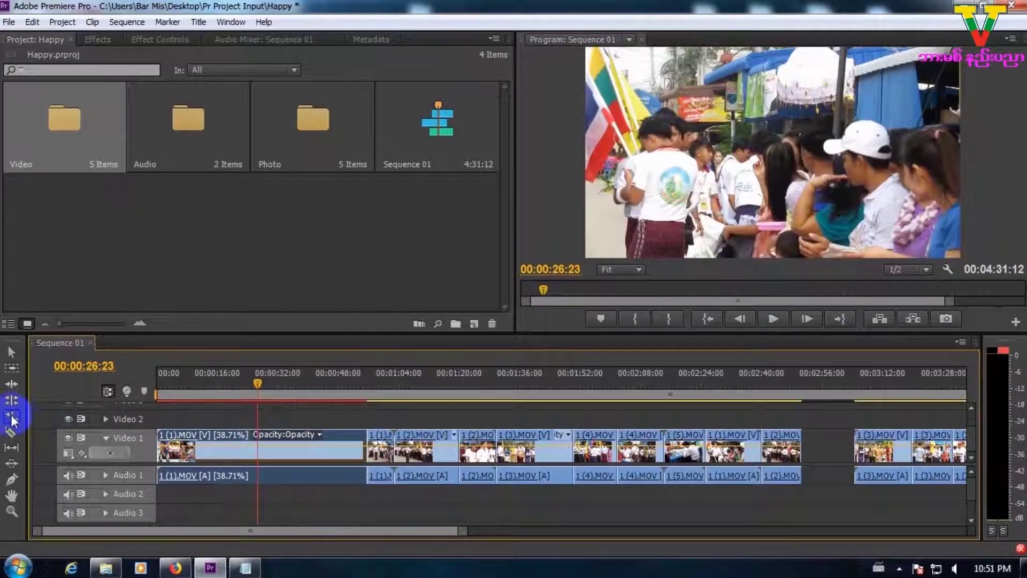
Place the playhead at 00:01:40:15 and try to rate-stretch the 1 (3).MOV clip over the adjacent 1 (4).MOV clip
click(12, 417)
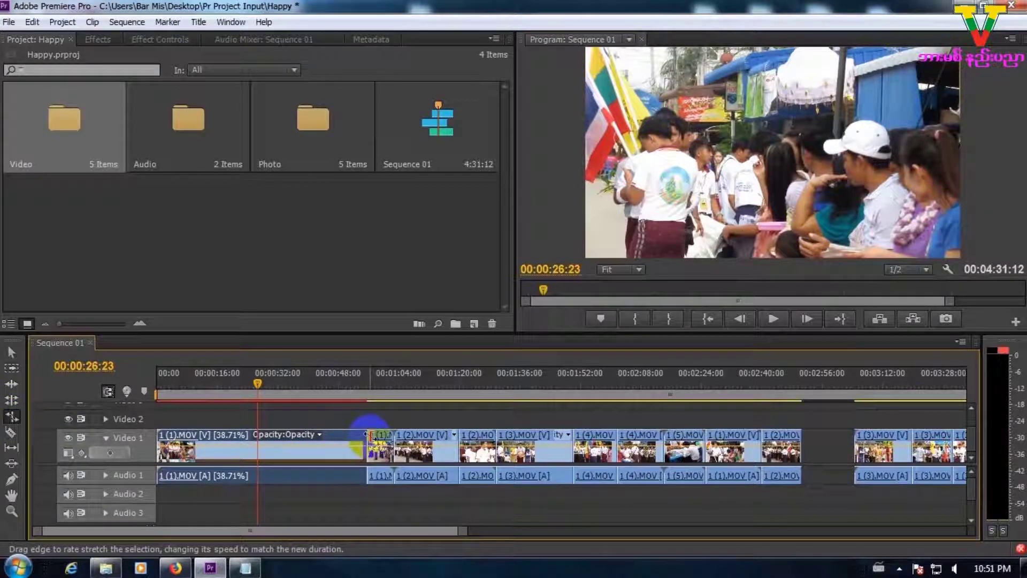
drag(522, 381, 538, 387)
click(556, 452)
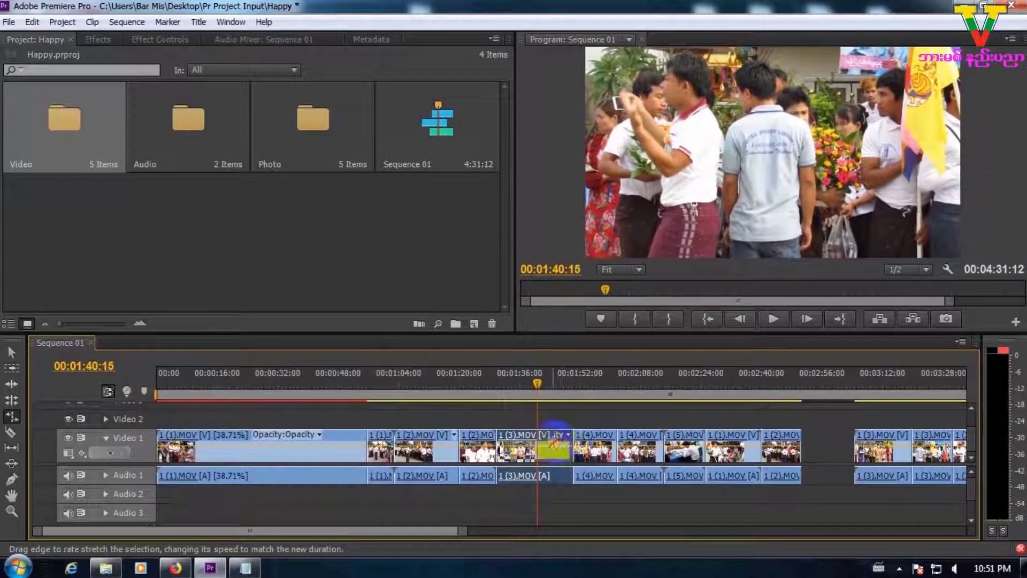
drag(569, 437, 603, 438)
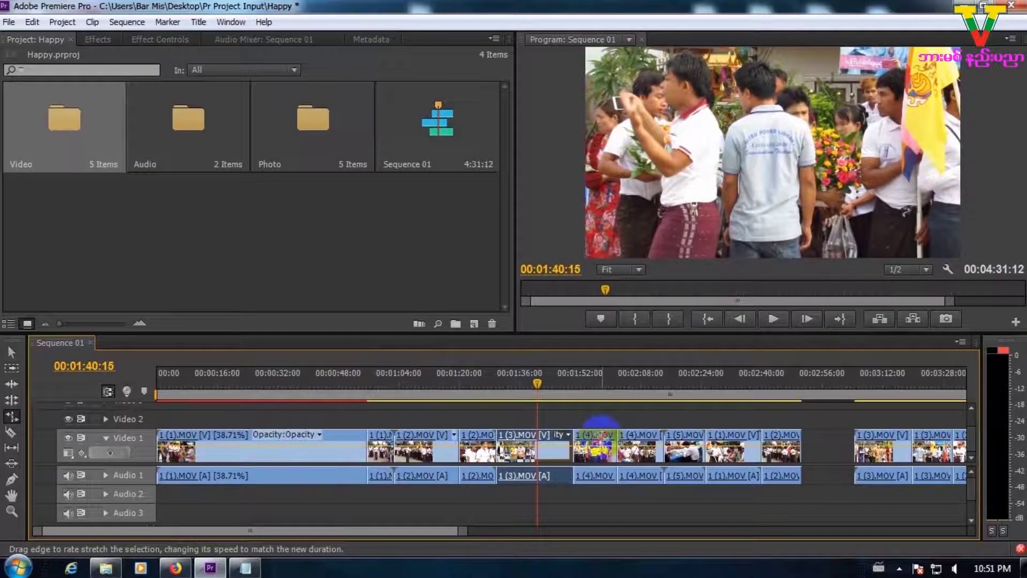
Move all clips from the first 1 (4).MOV onward about 24 seconds later with the Track Select tool
click(11, 368)
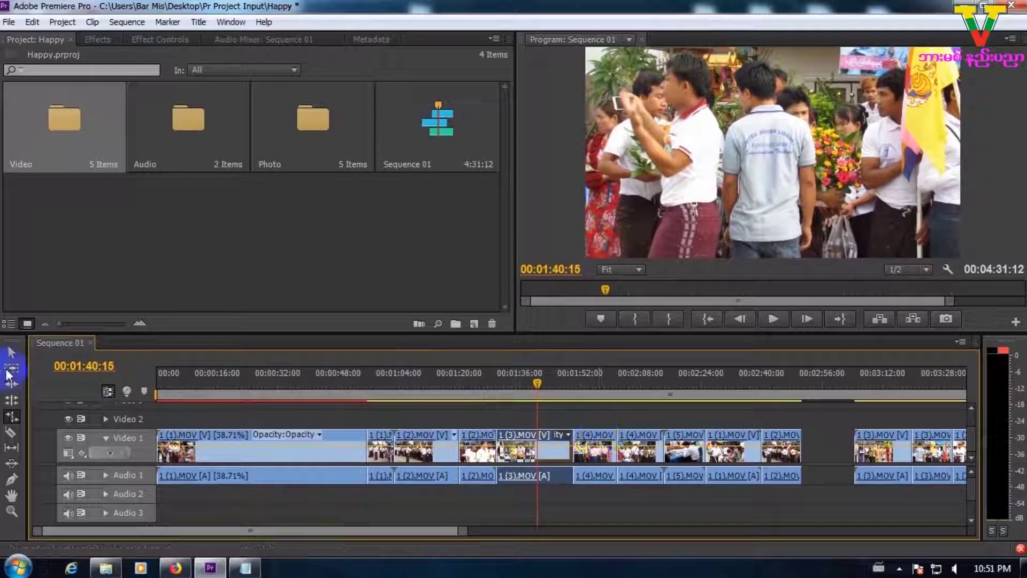
click(594, 435)
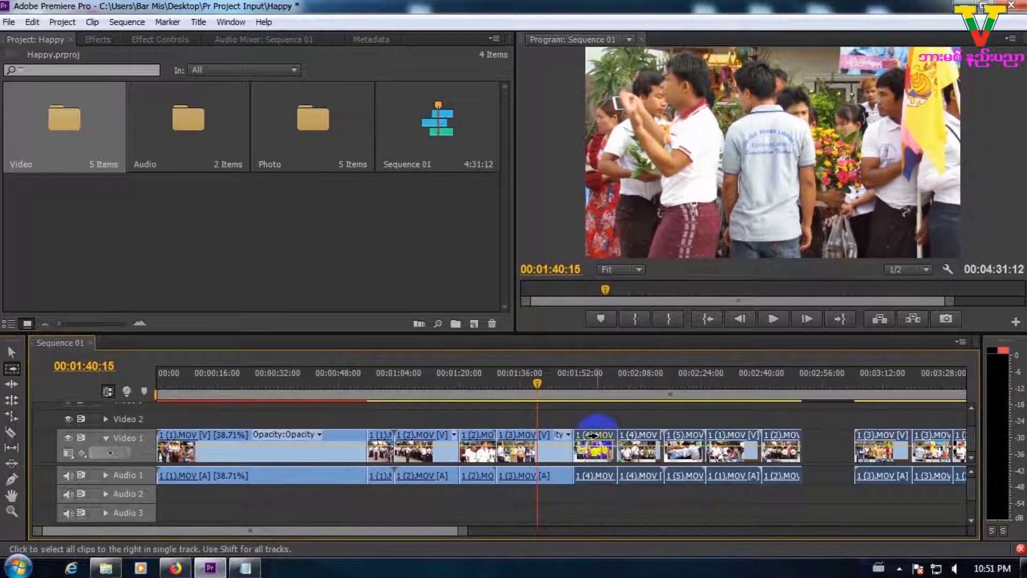
drag(596, 434, 686, 433)
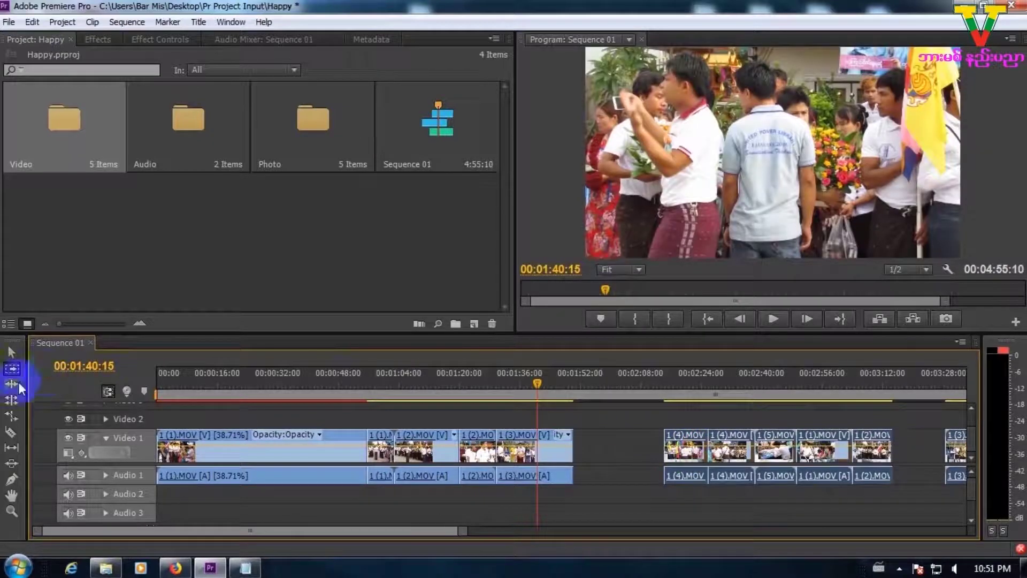
Rate-stretch 1 (3).MOV to 46.01% speed to fill the gap after it, and play it to 00:01:48:11
click(11, 417)
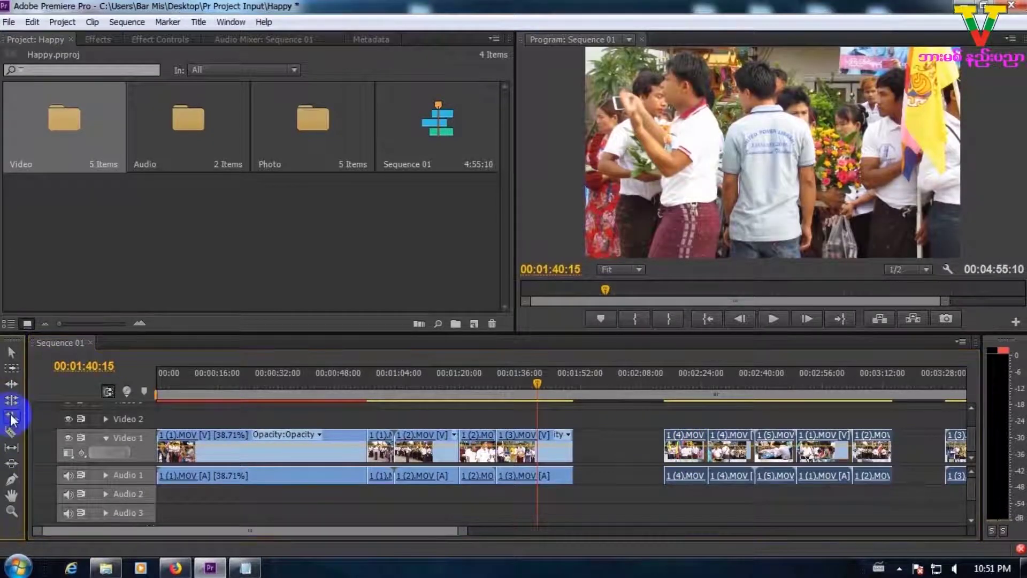
drag(569, 439, 663, 438)
click(774, 318)
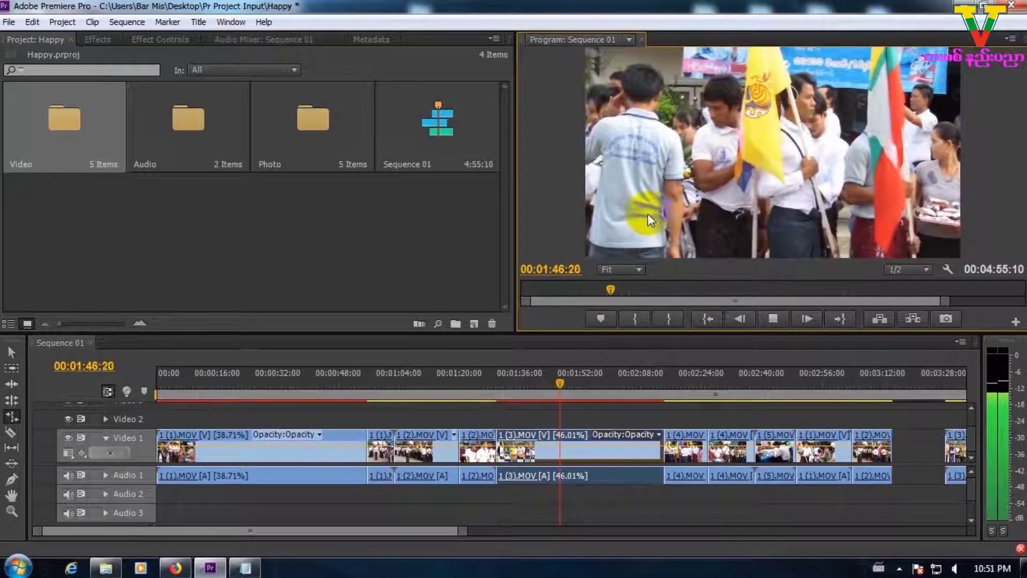
click(773, 318)
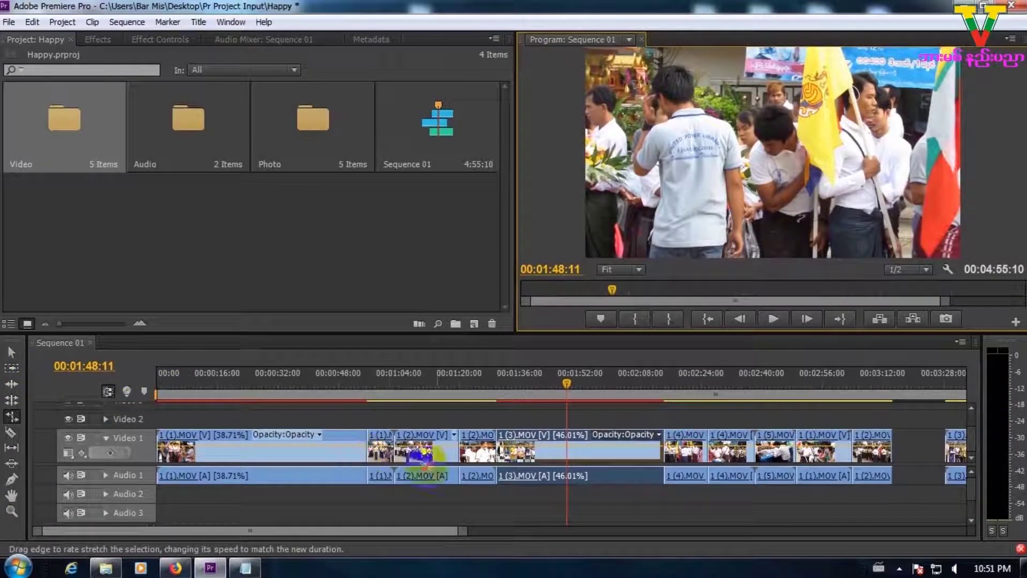
Rate-stretch the last 1 (2).MOV to 43.12% to close its gap, and shift all clips from the first 1 (2).MOV onward about 35 seconds later
drag(891, 444, 945, 445)
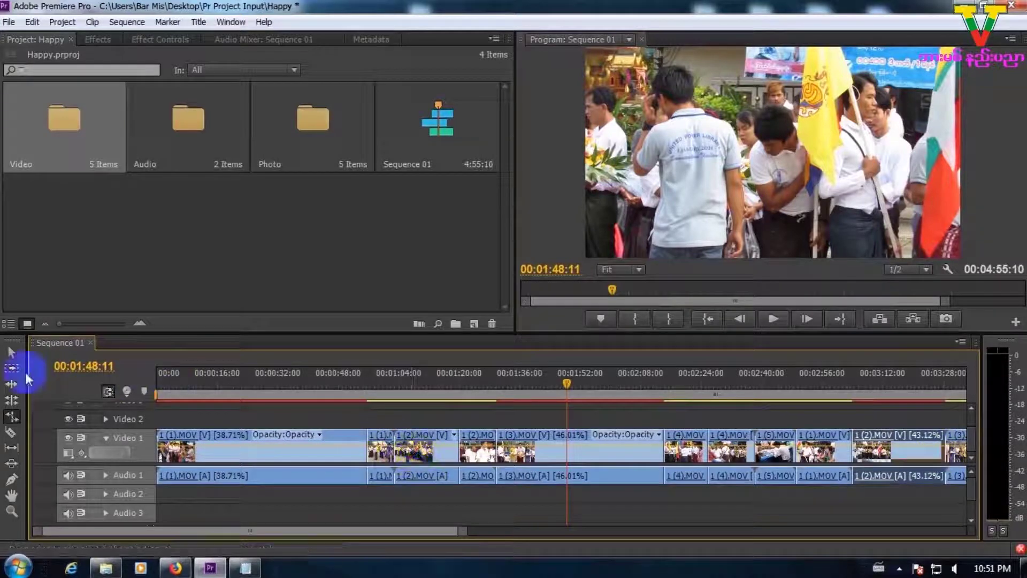
click(13, 370)
click(430, 431)
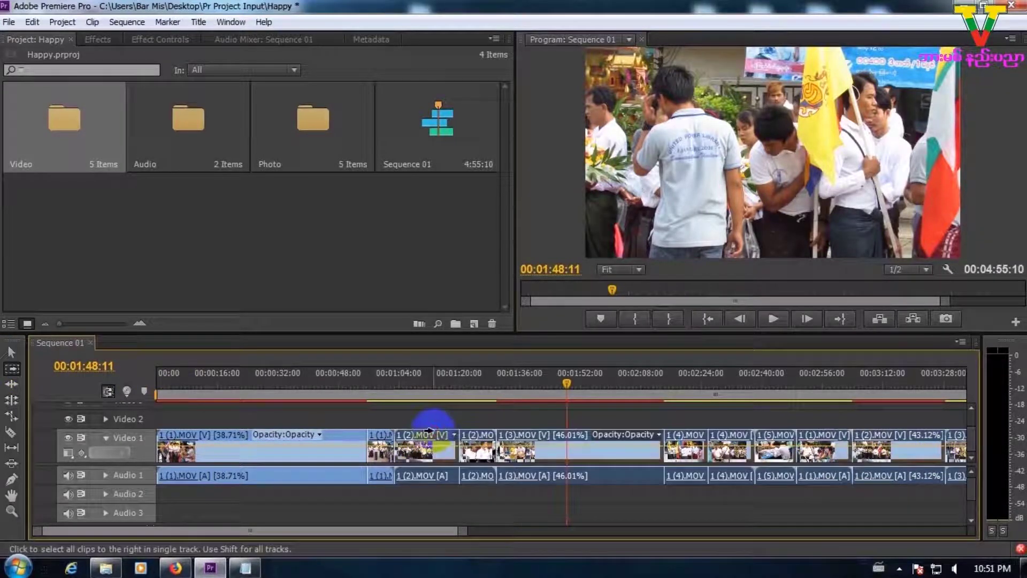
drag(430, 431, 502, 441)
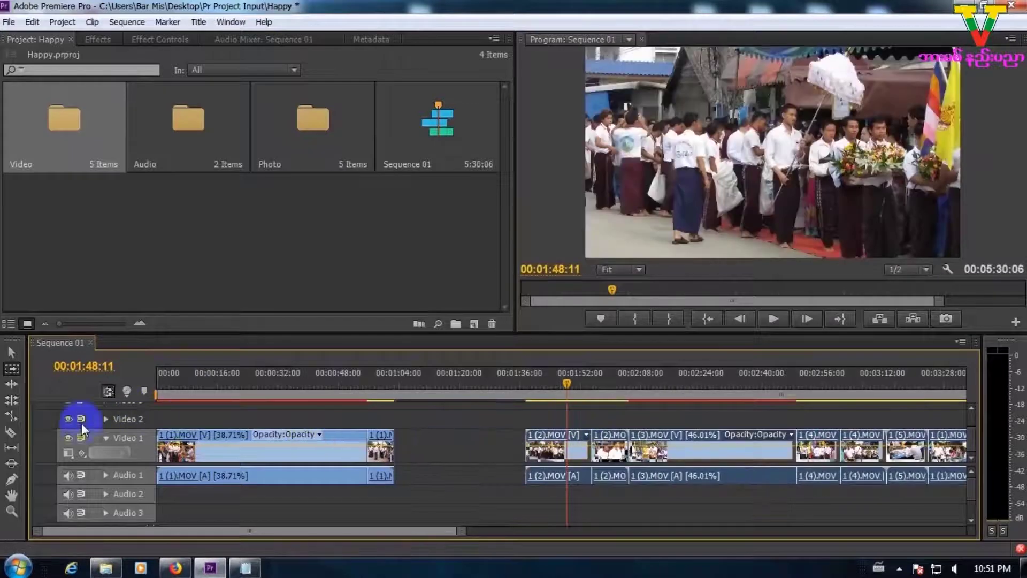
Rate-stretch the second 1 (1).MOV piece to 16.85% speed to fill its gap, and play it from 00:01:18:22 to 00:01:24:07
click(13, 420)
drag(392, 444, 524, 445)
click(455, 384)
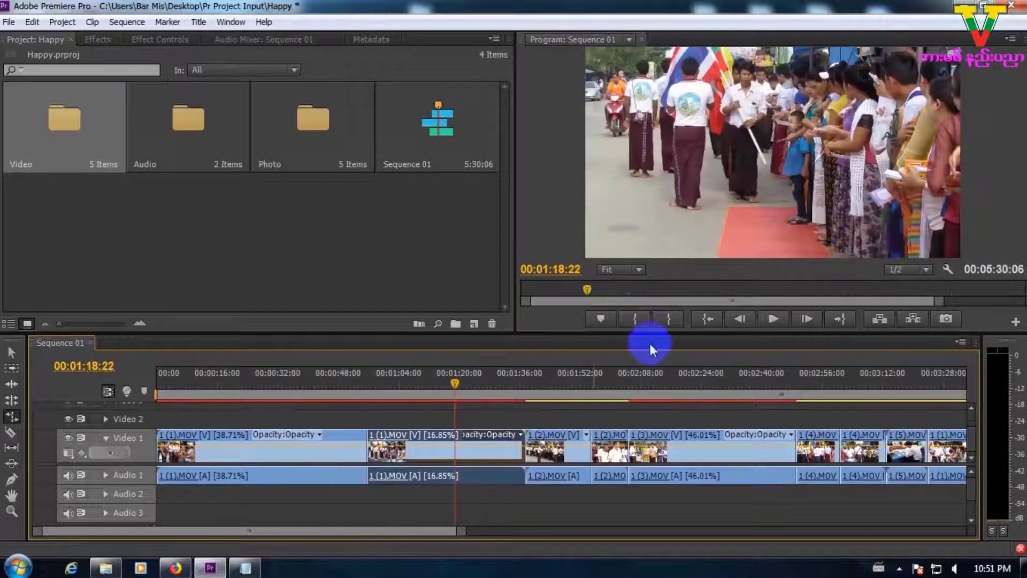
click(774, 319)
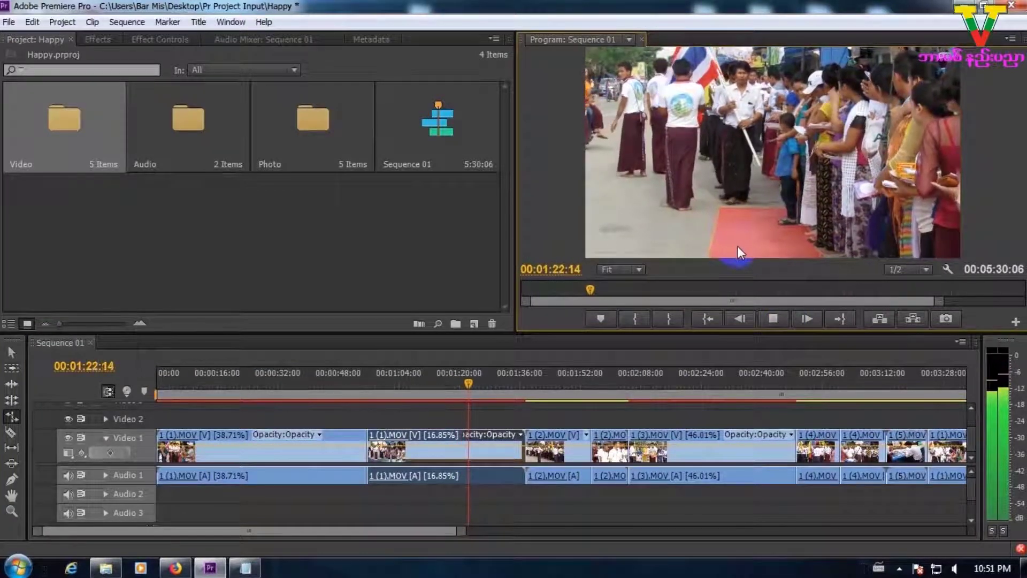
click(773, 319)
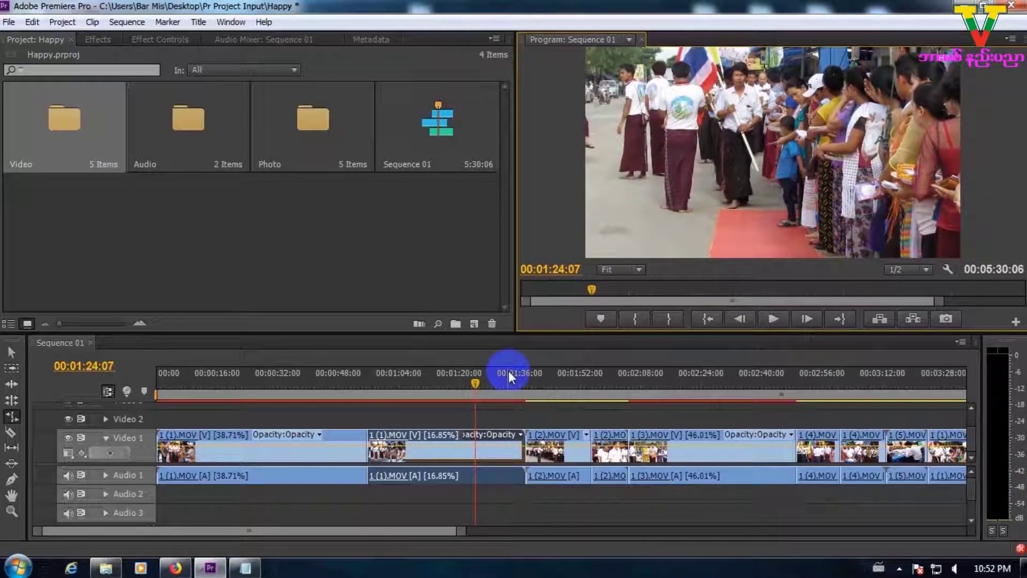
Rate-stretch the second 1 (1).MOV piece down to about 6 seconds, ripple delete the gap, and return to 00:00:54:04
click(474, 383)
mouse_move(475, 382)
mouse_down()
mouse_move(419, 385)
mouse_move(495, 400)
mouse_move(481, 398)
mouse_up()
drag(523, 439, 389, 441)
click(426, 443)
right_click(432, 449)
click(474, 452)
click(362, 391)
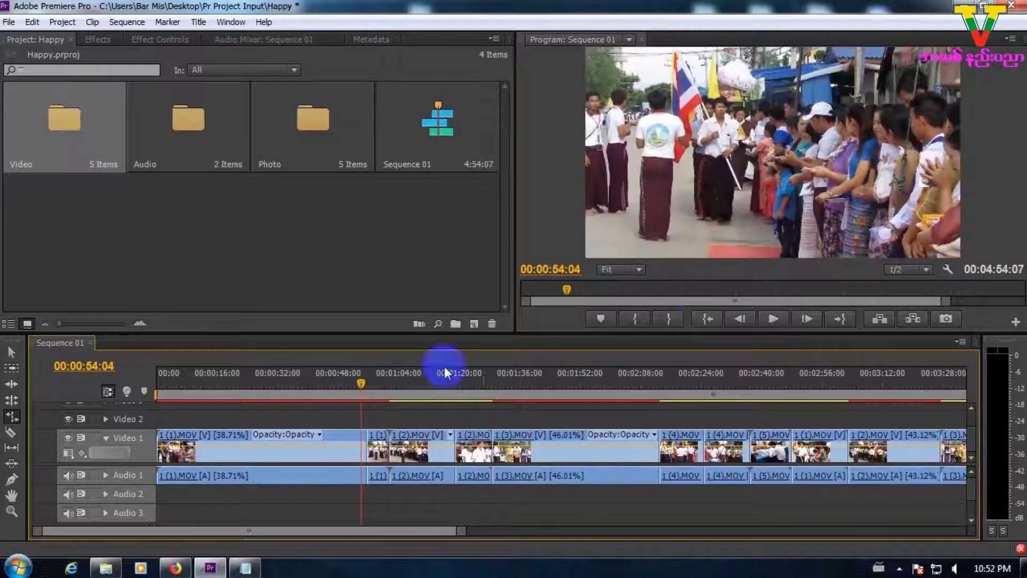
Rate-stretch the second 1 (1).MOV piece further to about 2 seconds, ripple delete the gap, and play it from 00:00:54:04
drag(389, 439, 374, 440)
right_click(381, 444)
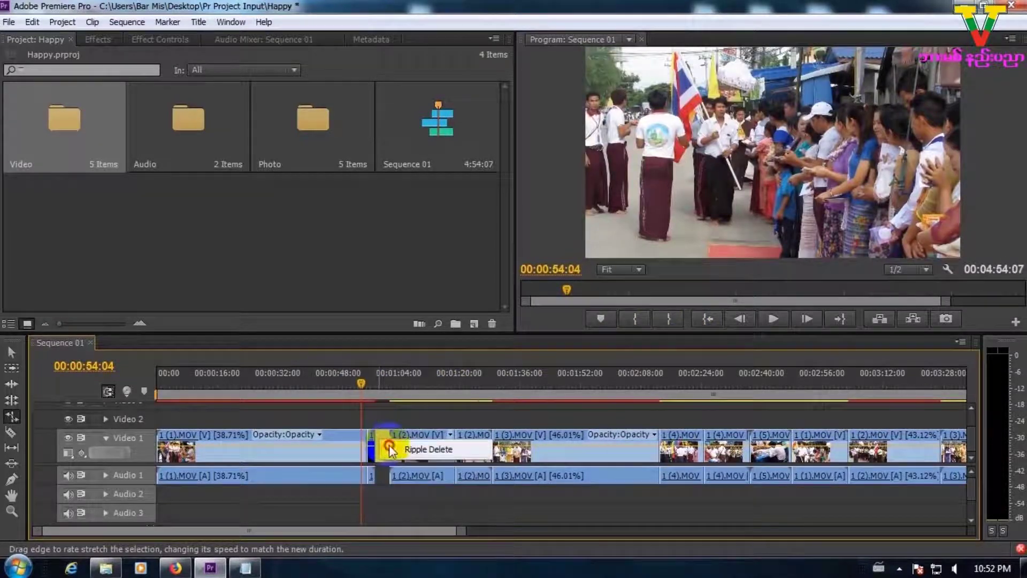
click(393, 449)
click(773, 319)
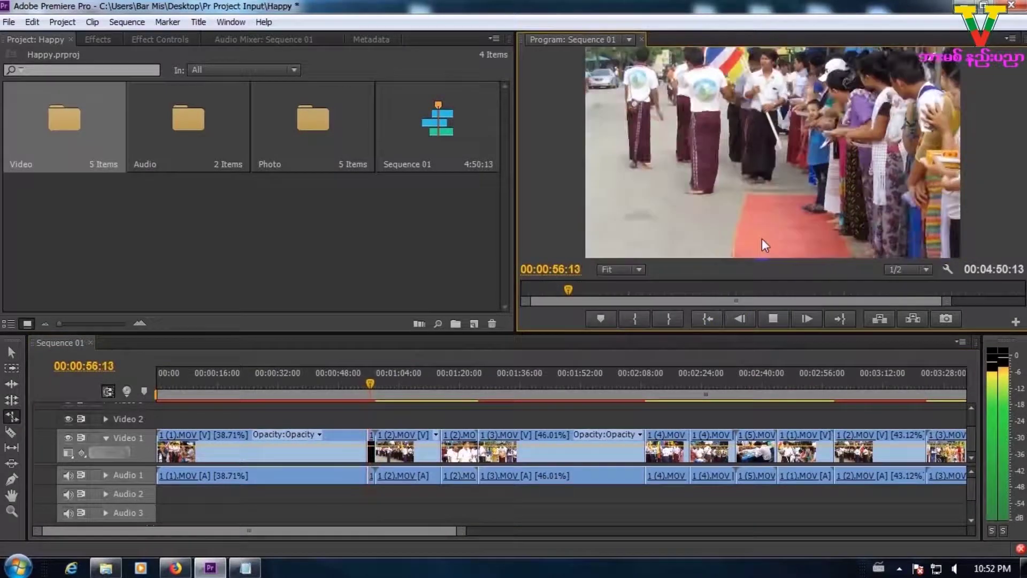
click(772, 318)
Rate-stretch the first 1 (1).MOV clip to about 5 seconds, ripple delete the gap, and play from the start to 00:00:03:22
drag(333, 374, 237, 396)
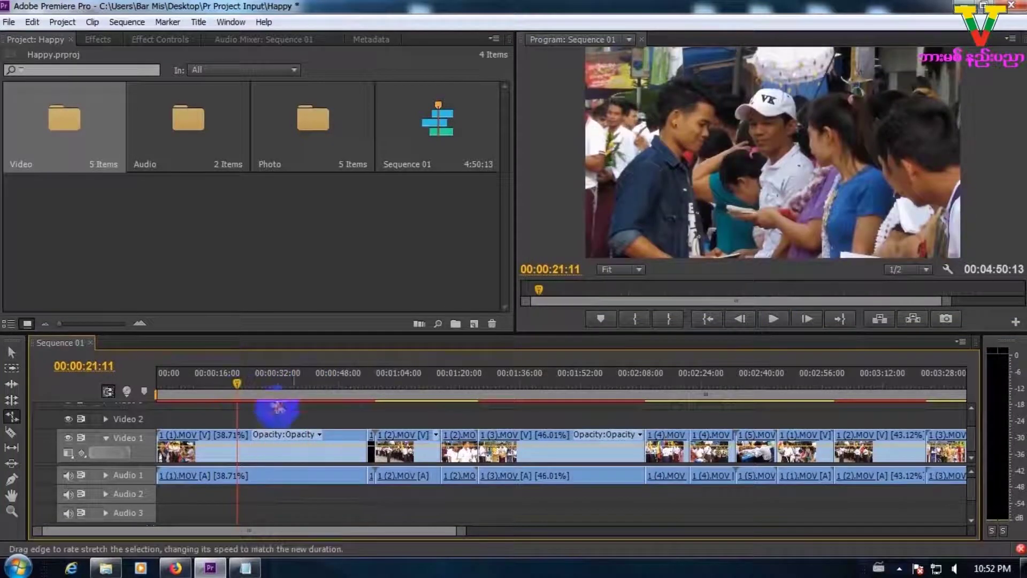
drag(367, 448, 174, 451)
click(165, 383)
right_click(238, 452)
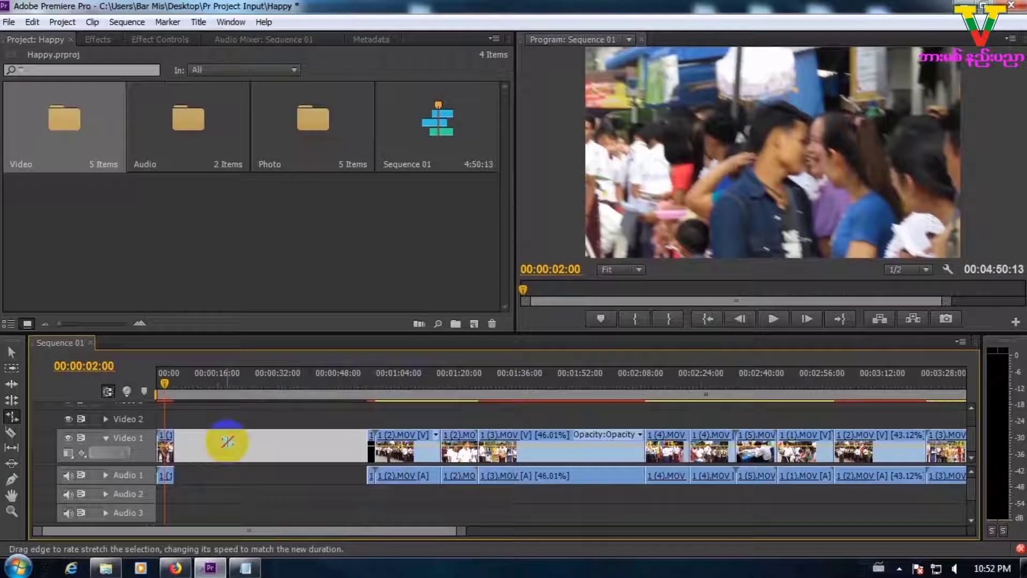
click(242, 455)
drag(164, 382, 152, 386)
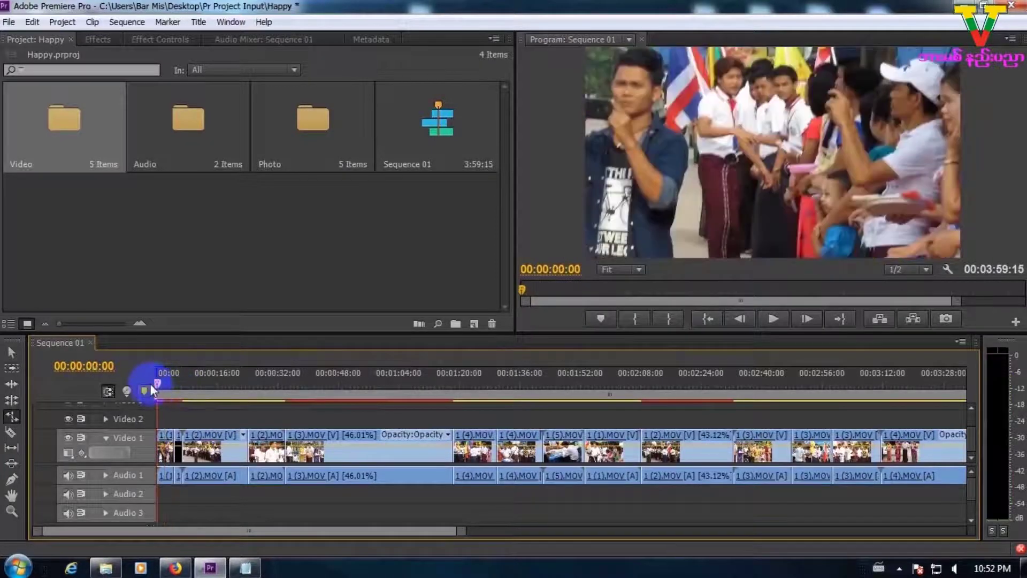
click(772, 320)
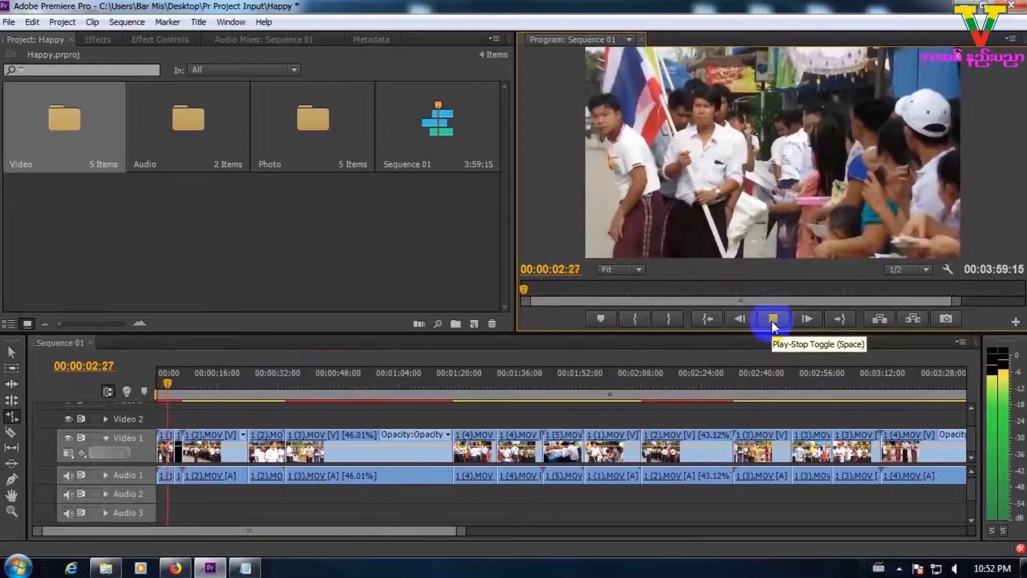
click(771, 320)
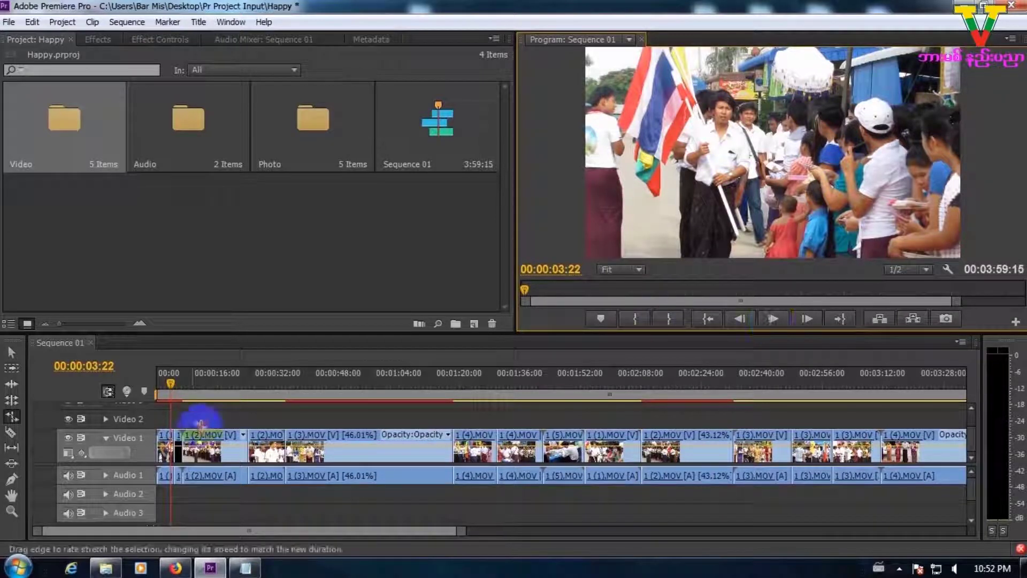
Rate-stretch the 46.01% 1 (3).MOV clip to about 4 seconds, ripple delete the gap, and play from 00:00:33:05 to 00:00:37:00
click(11, 416)
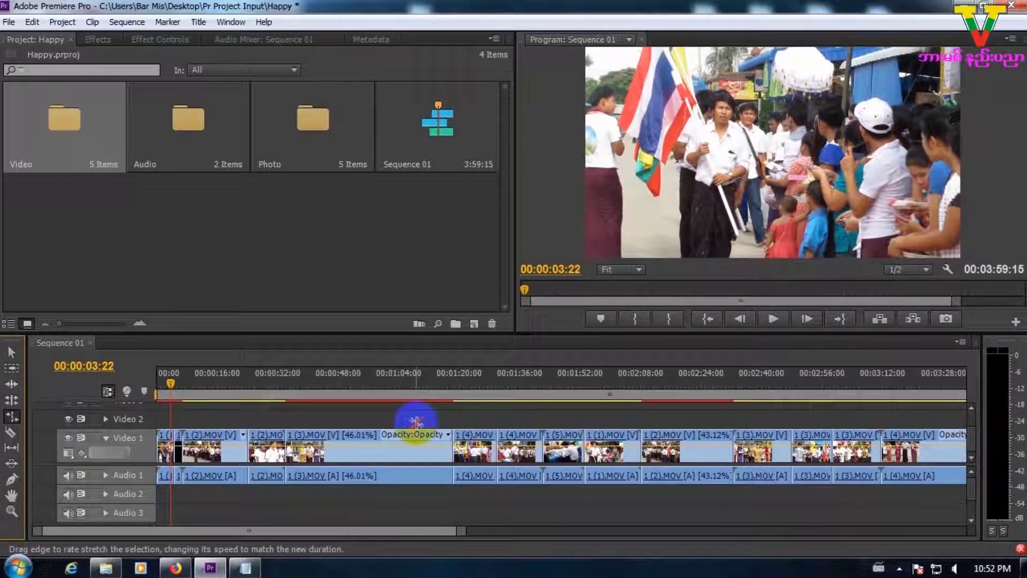
click(421, 443)
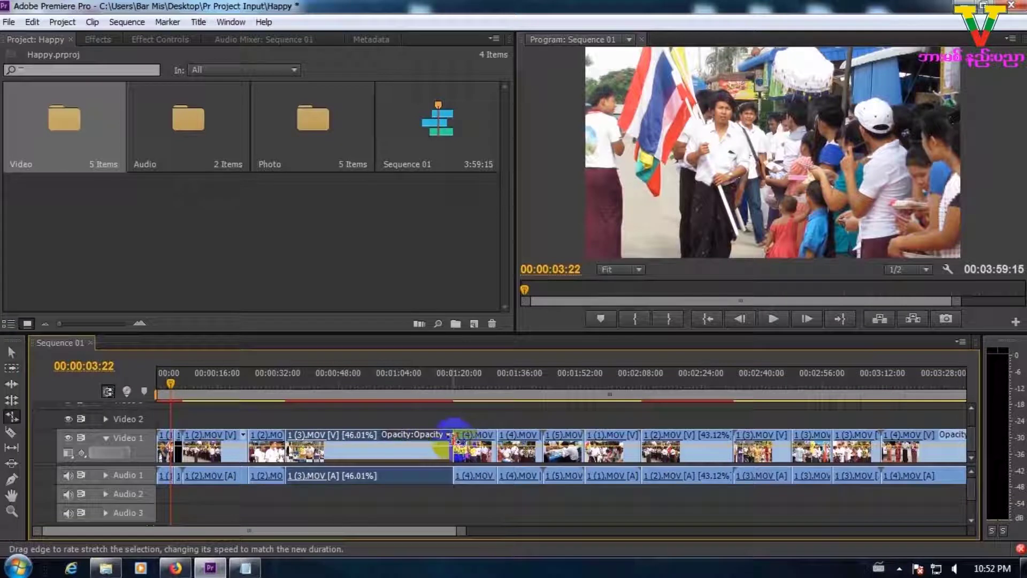
mouse_move(446, 439)
mouse_down()
mouse_move(434, 441)
mouse_move(451, 436)
mouse_up()
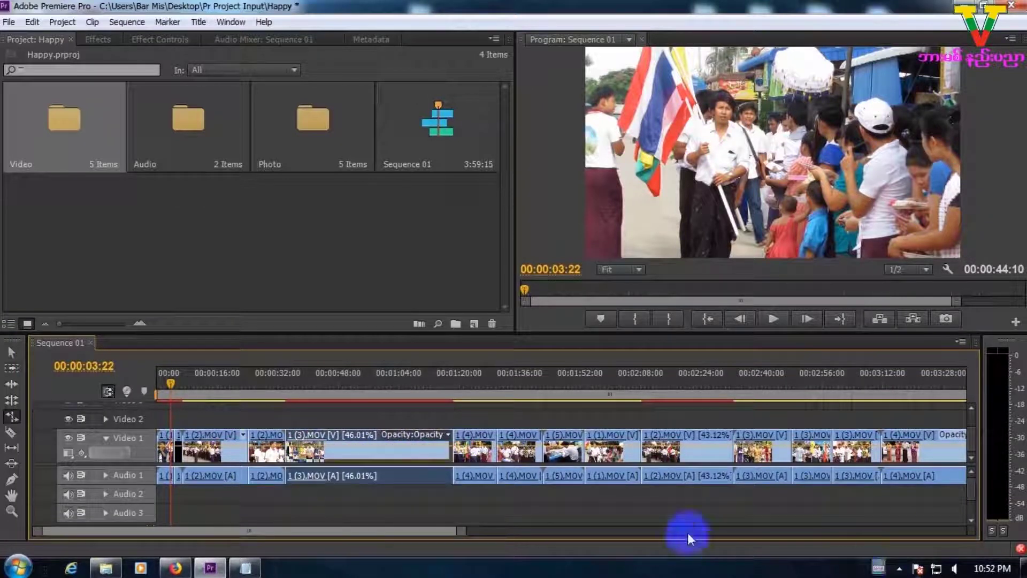
drag(450, 438, 299, 444)
right_click(319, 443)
click(337, 452)
click(283, 382)
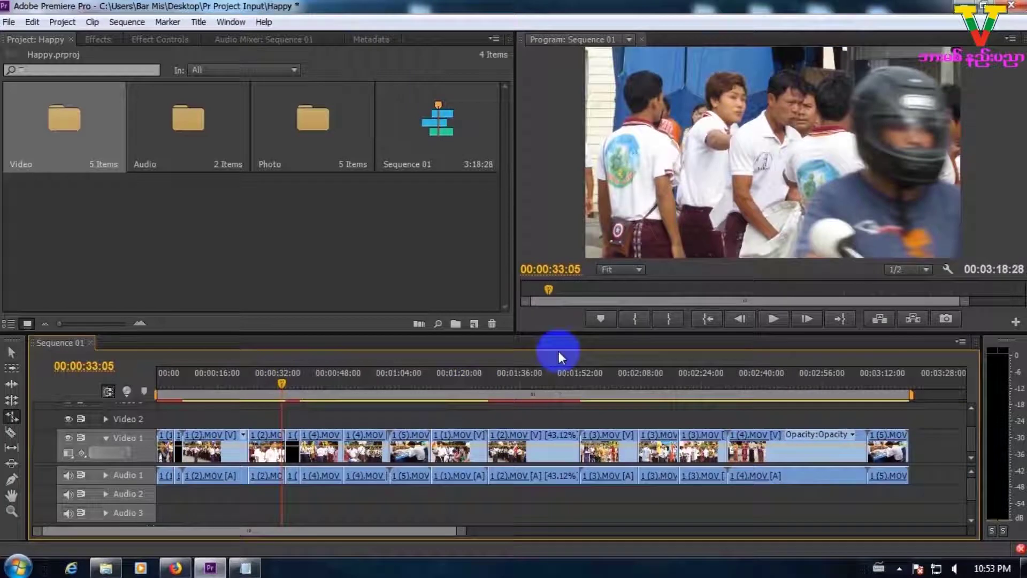
click(784, 319)
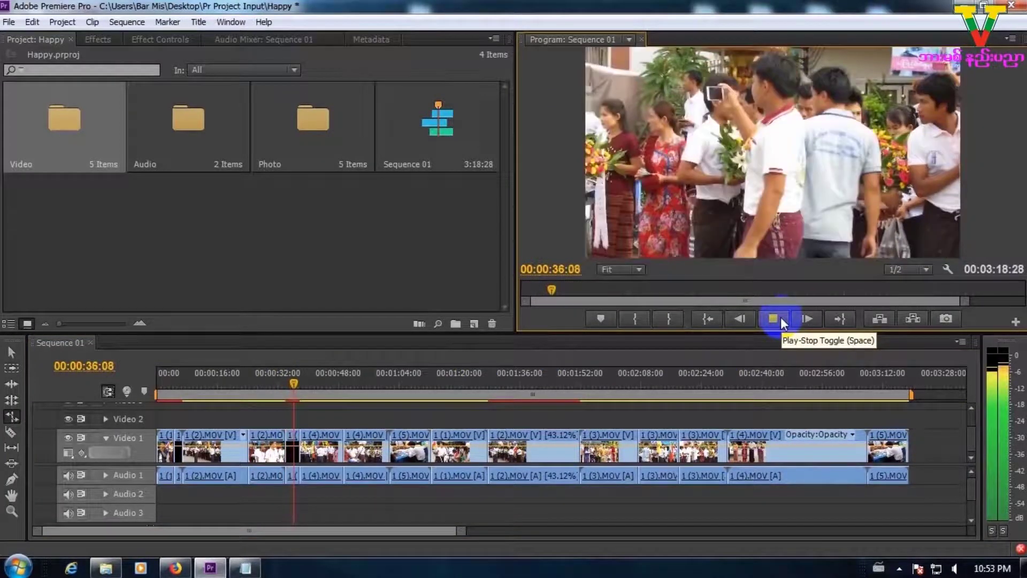
click(782, 317)
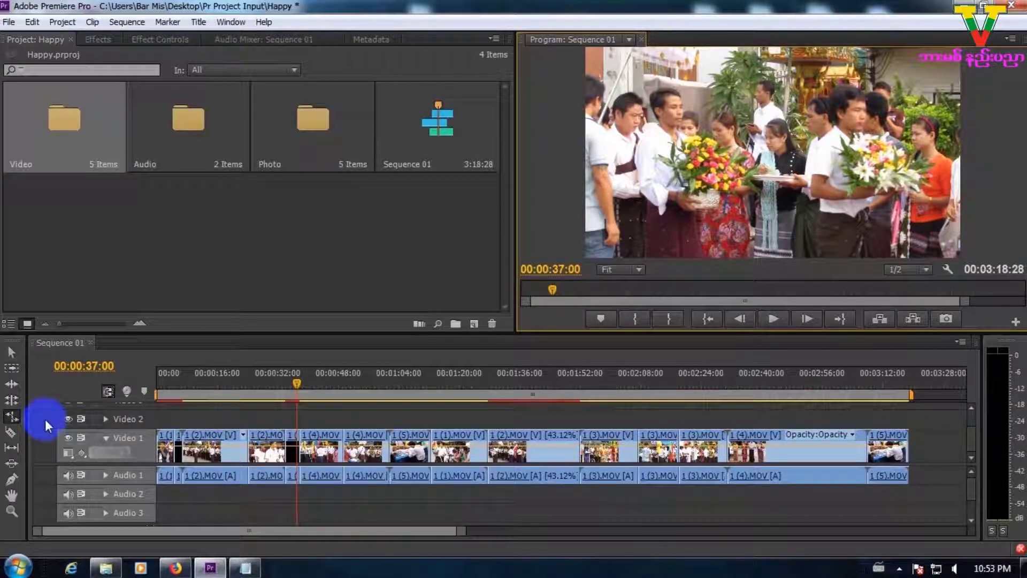
Split the long last 1 (4).MOV clip with the Razor tool at 00:02:47:19 and again about 4 seconds further on
click(12, 434)
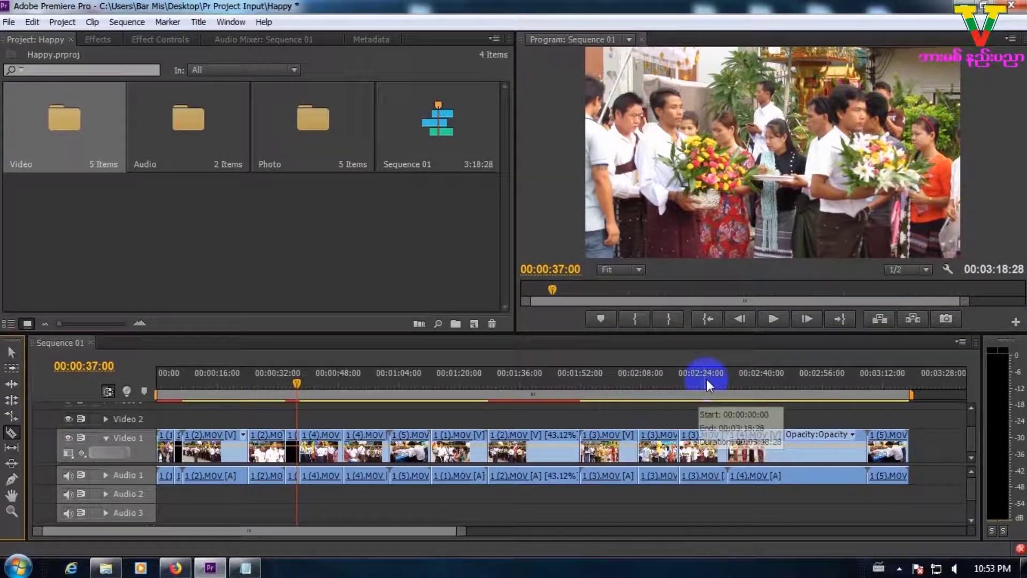
click(747, 386)
drag(746, 385, 792, 403)
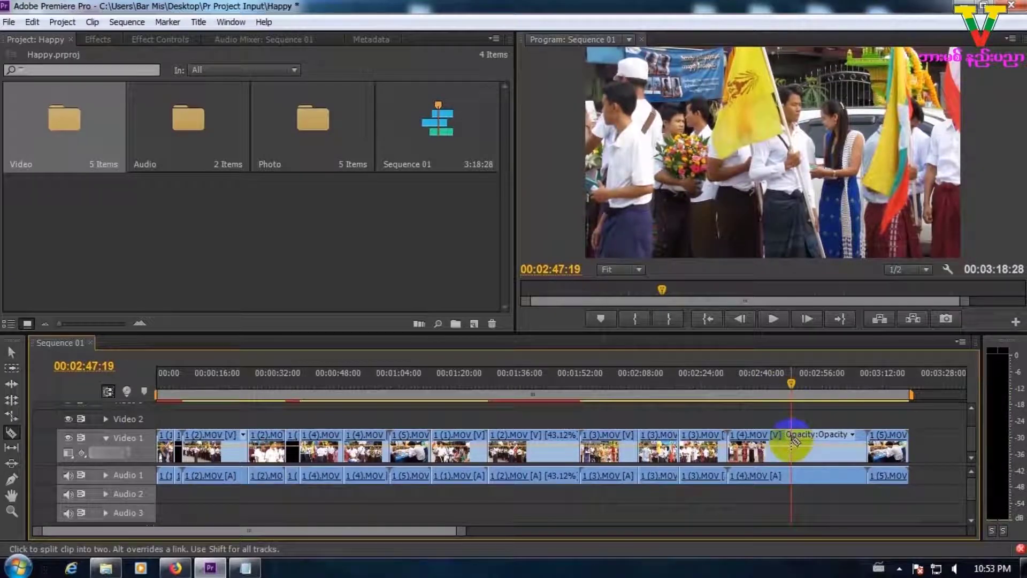
click(808, 436)
Delete the short middle piece of the last 1 (4).MOV clip and ripple delete the gap it leaves
click(11, 352)
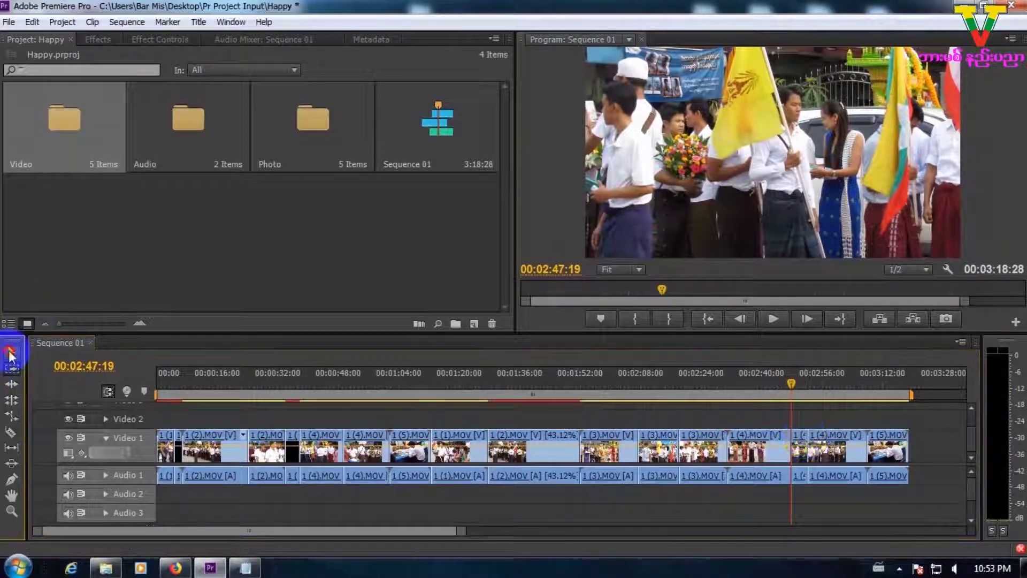
click(800, 449)
key(Delete)
right_click(802, 452)
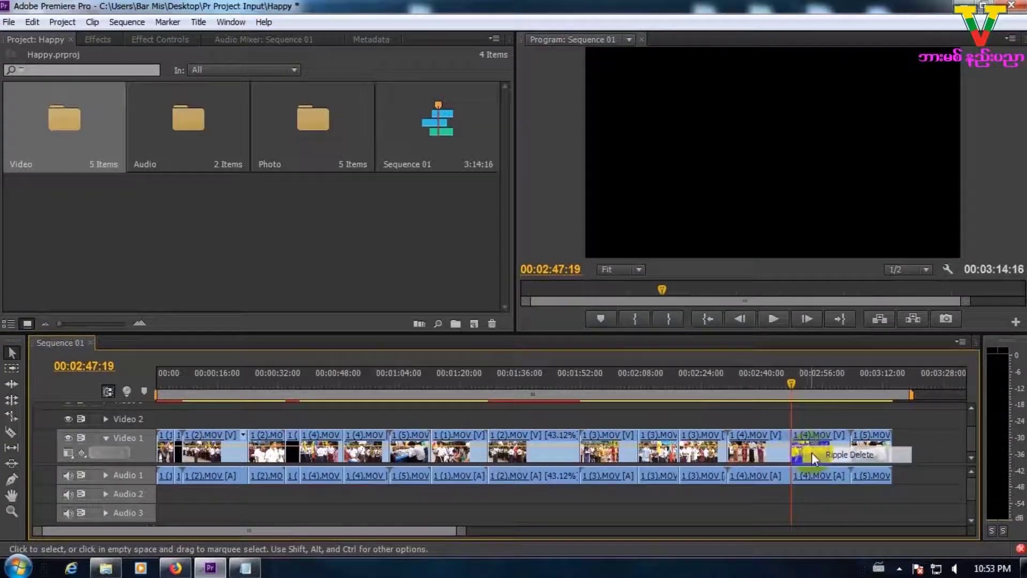
click(812, 452)
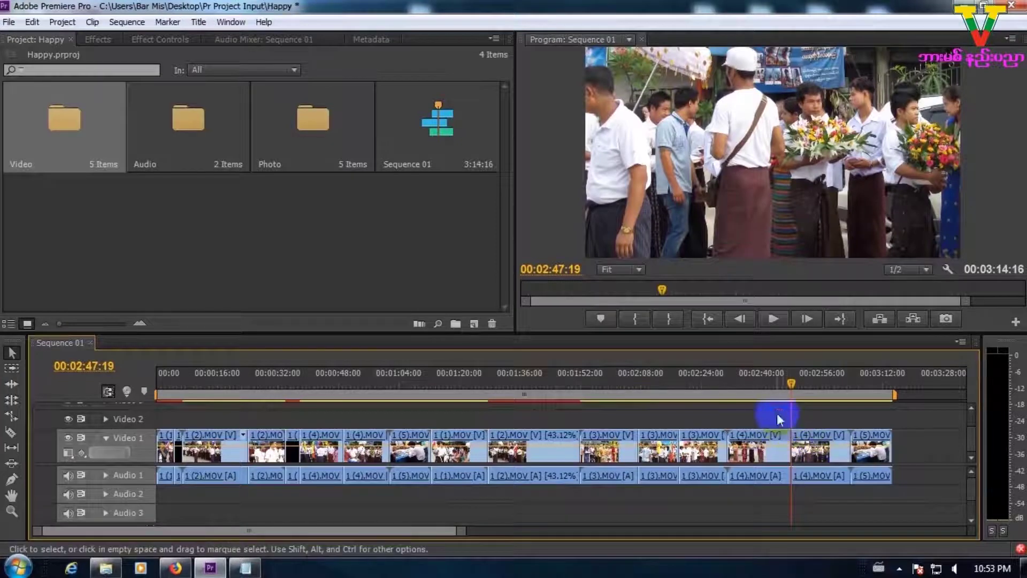
Cut the 1 (3).MOV clips and the other longer clips along Video 1 into shorter pieces with the Razor tool
click(782, 442)
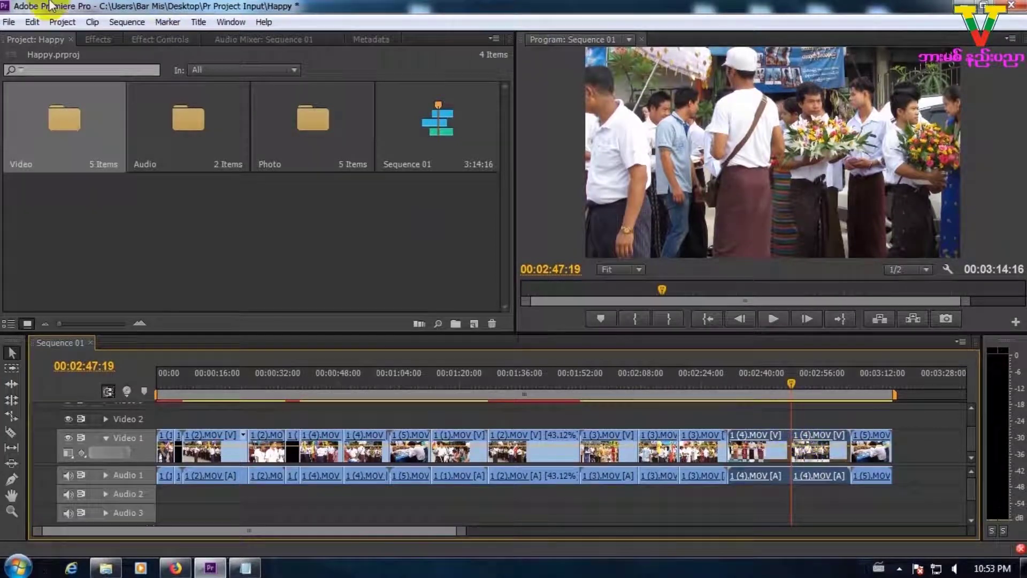
click(10, 432)
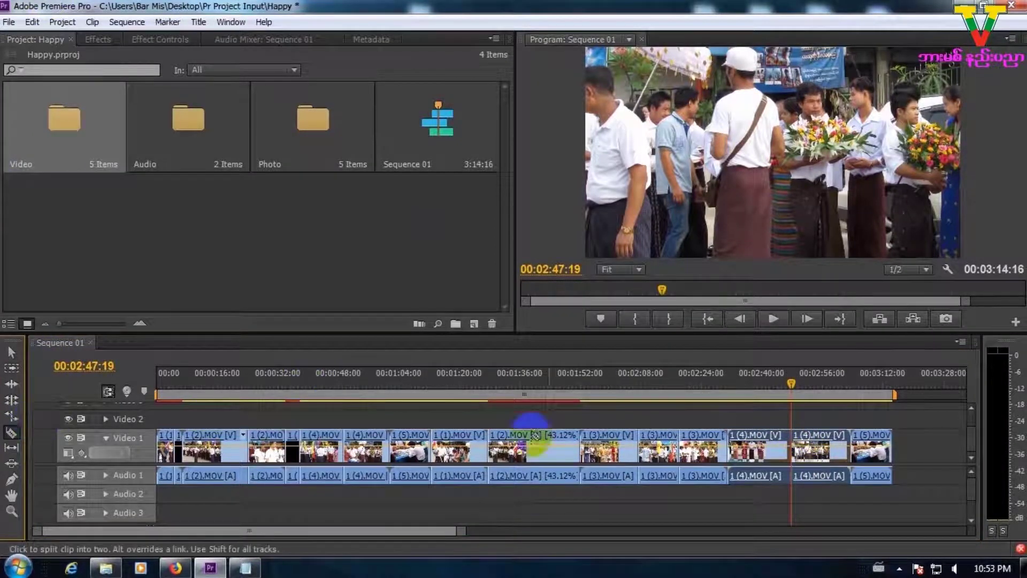
click(622, 444)
click(660, 445)
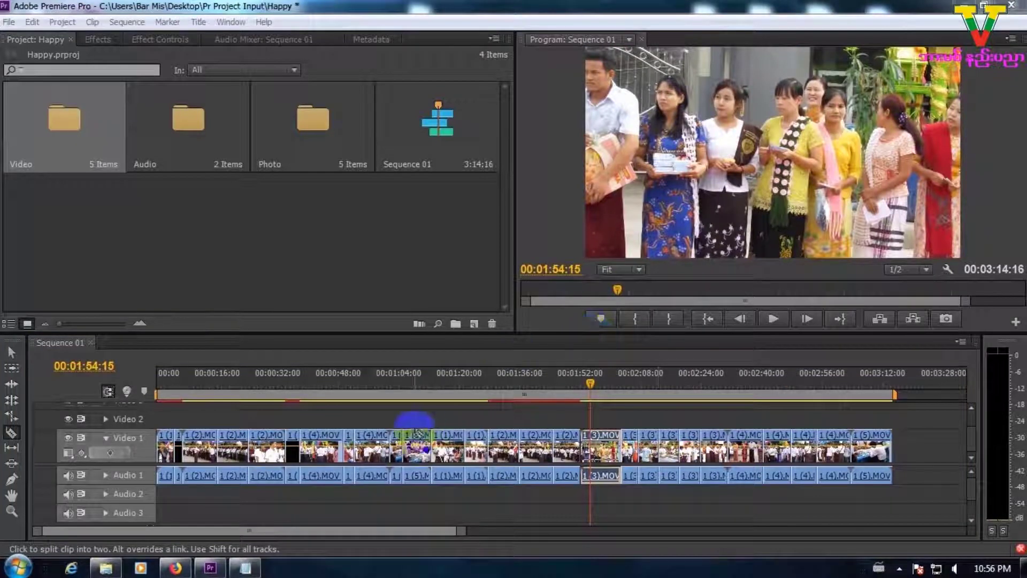
click(5, 426)
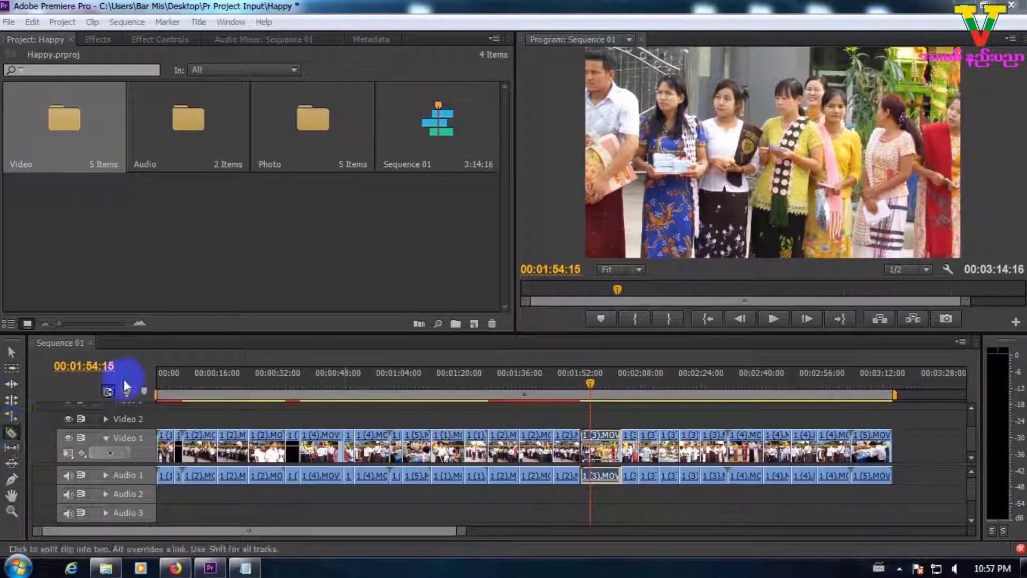
Pick the 1 (4).MOV clip at 00:00:43:13 with the Slip tool and scrub back to 00:00:38:08
drag(465, 534, 402, 528)
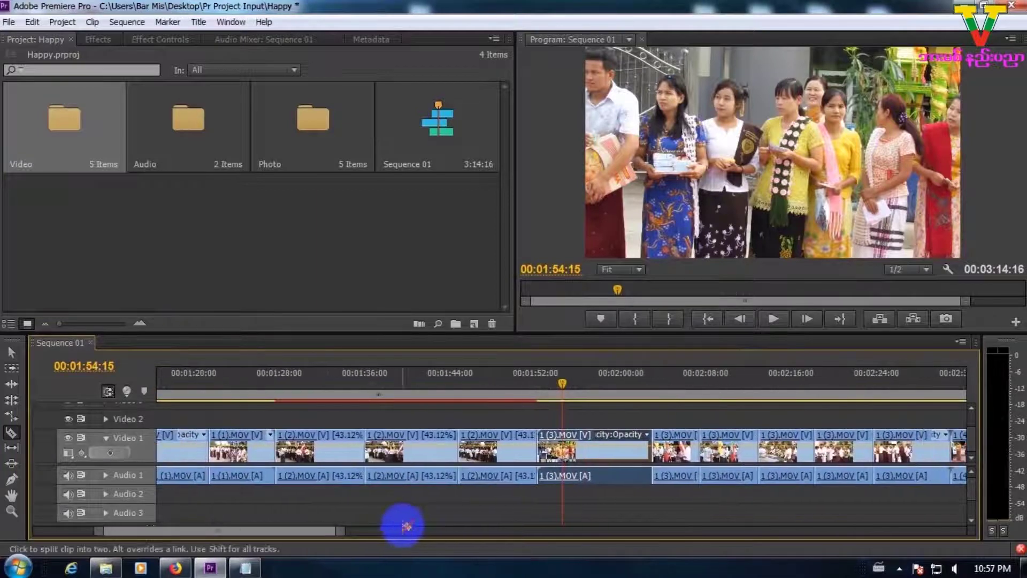
drag(165, 529, 62, 529)
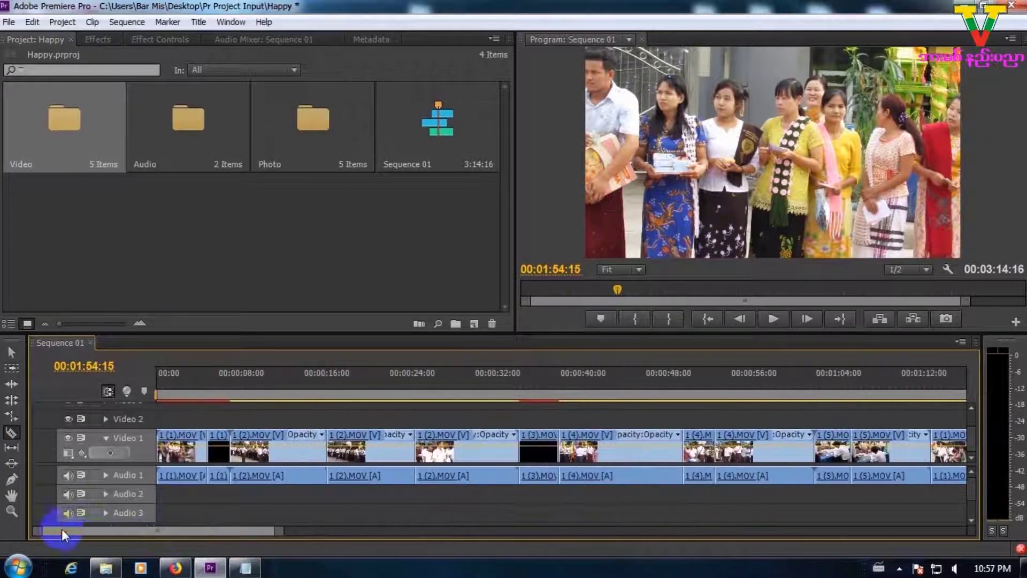
click(12, 450)
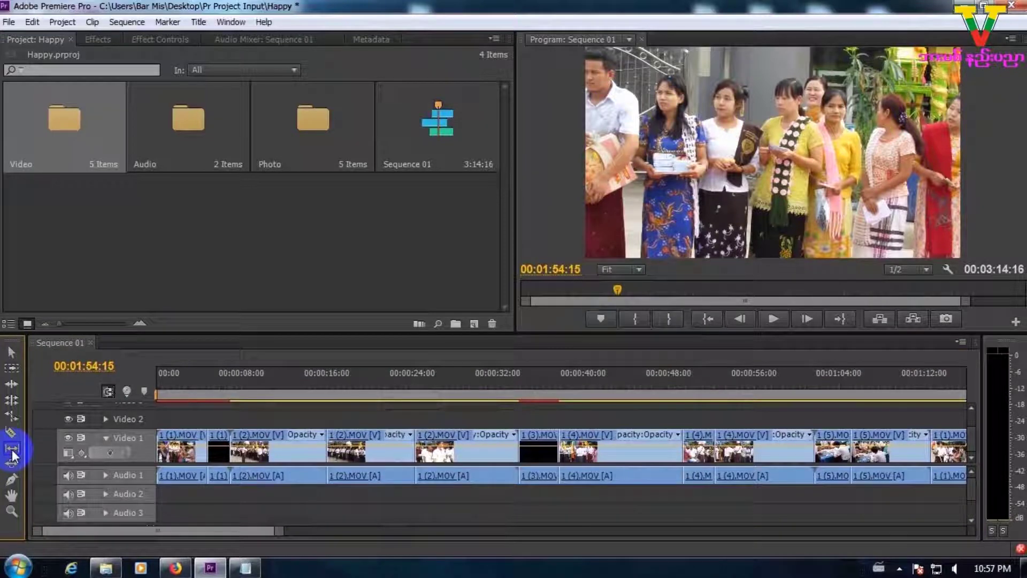
click(601, 380)
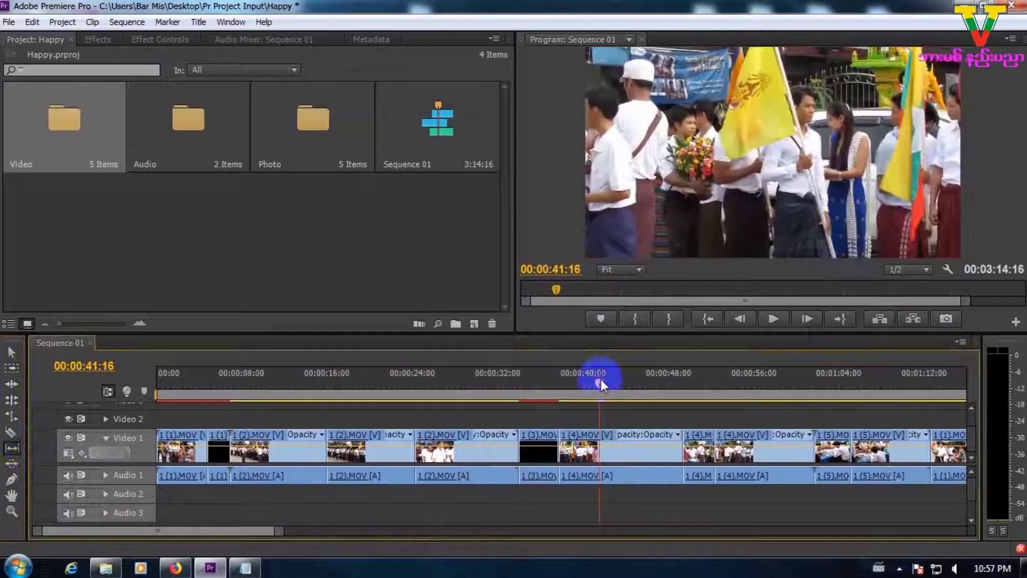
mouse_move(601, 379)
mouse_down()
mouse_move(637, 380)
mouse_move(619, 380)
mouse_up()
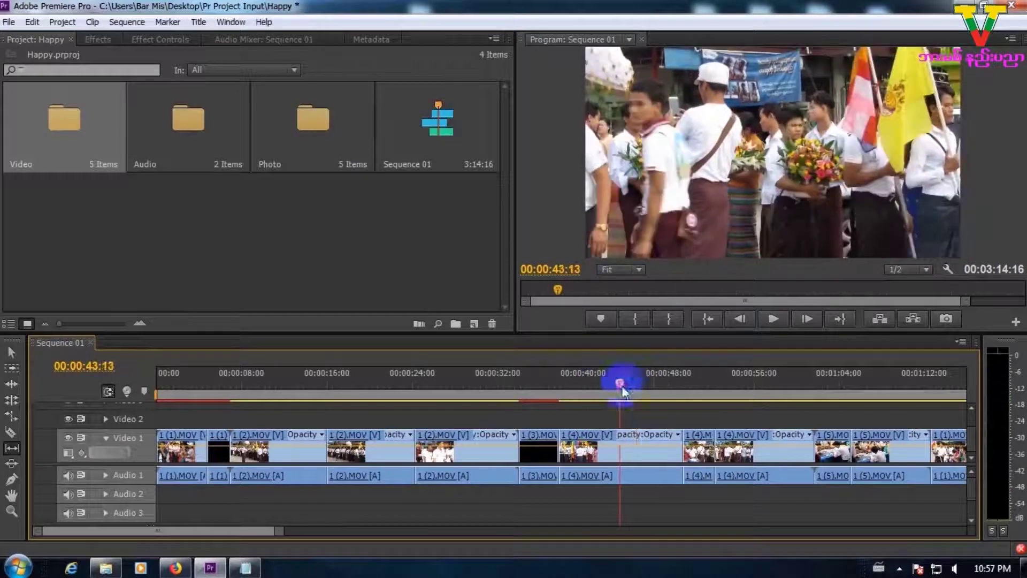
drag(644, 438, 638, 436)
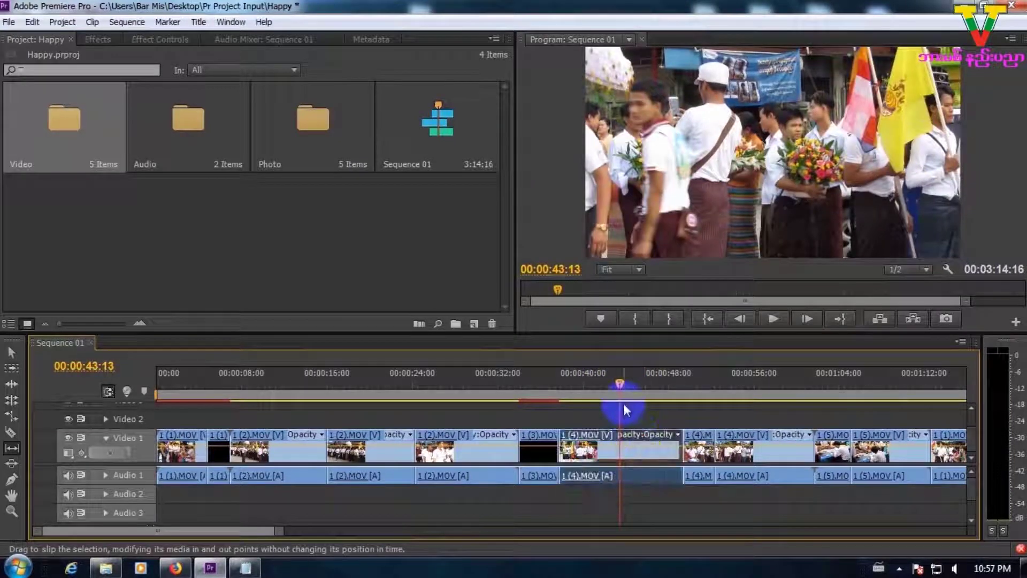
drag(621, 381, 565, 381)
Scrub the later clips to 00:02:16:19 and select the 1 (3).MOV clip there with the Slip tool
drag(232, 531, 265, 526)
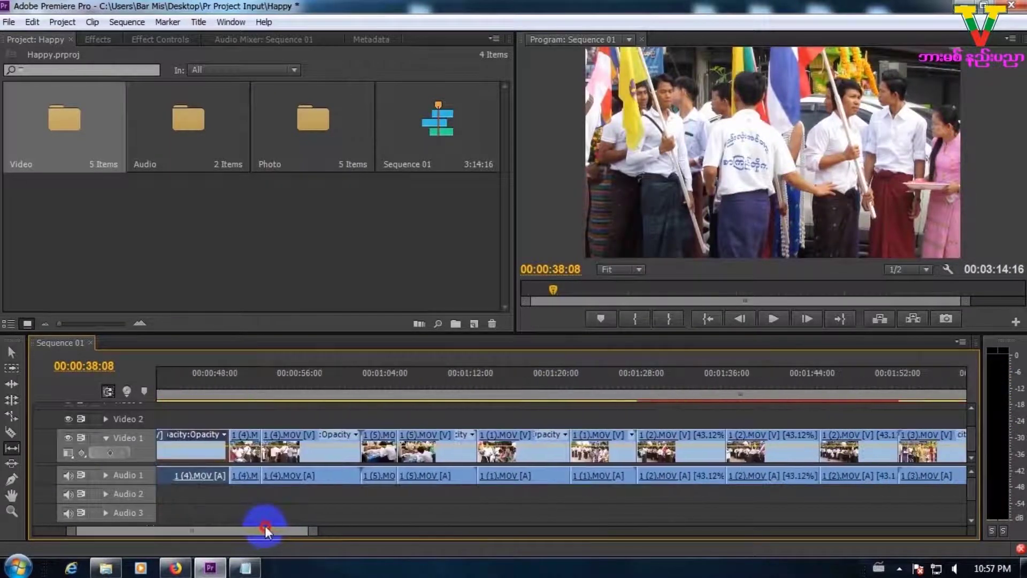
drag(595, 391, 781, 438)
drag(280, 530, 312, 521)
drag(547, 396, 533, 390)
mouse_move(553, 387)
mouse_down()
mouse_move(570, 387)
mouse_move(545, 387)
mouse_up()
click(532, 433)
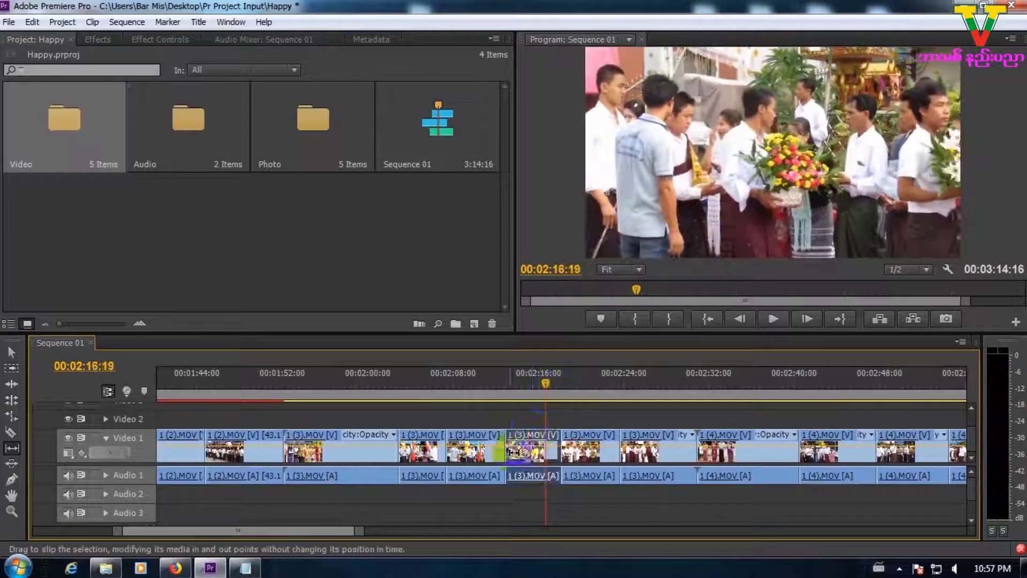
Select the 1 (3).MOV clip starting at 00:01:52:02 and review it by scrubbing to 00:02:01:26 and back to 00:01:53:16
click(339, 452)
click(343, 380)
drag(344, 381, 331, 423)
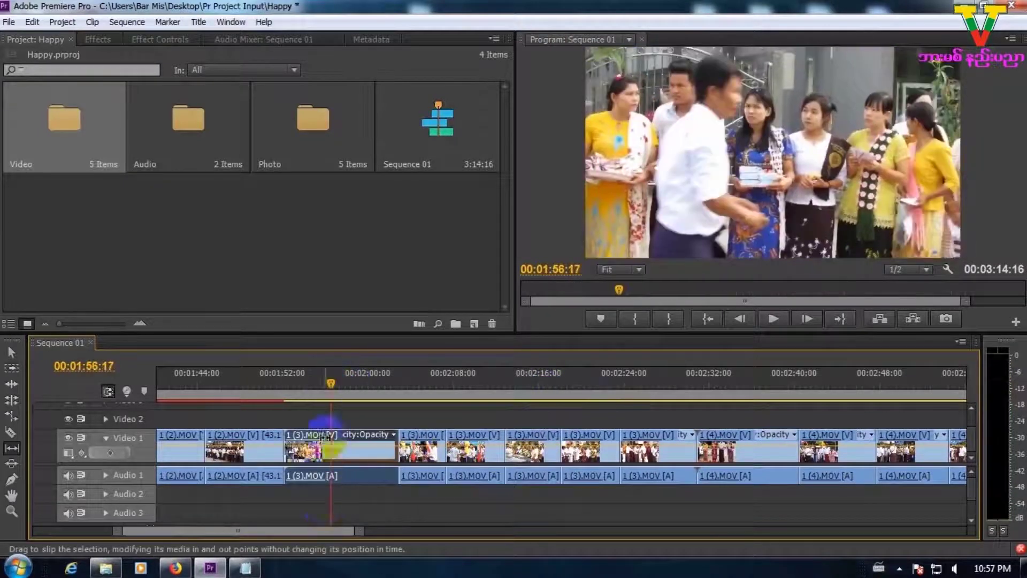
drag(347, 529, 335, 531)
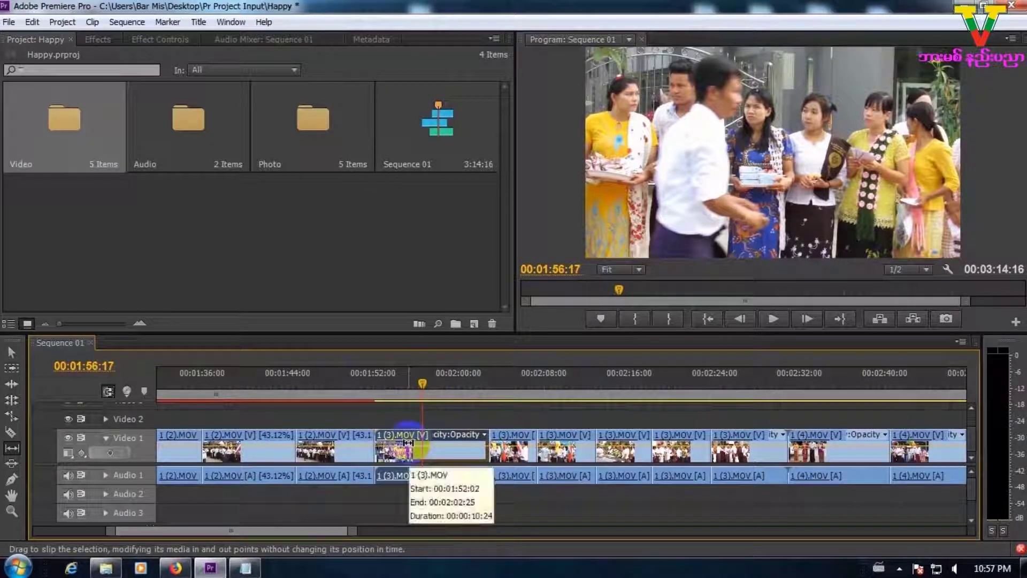
drag(423, 385, 480, 388)
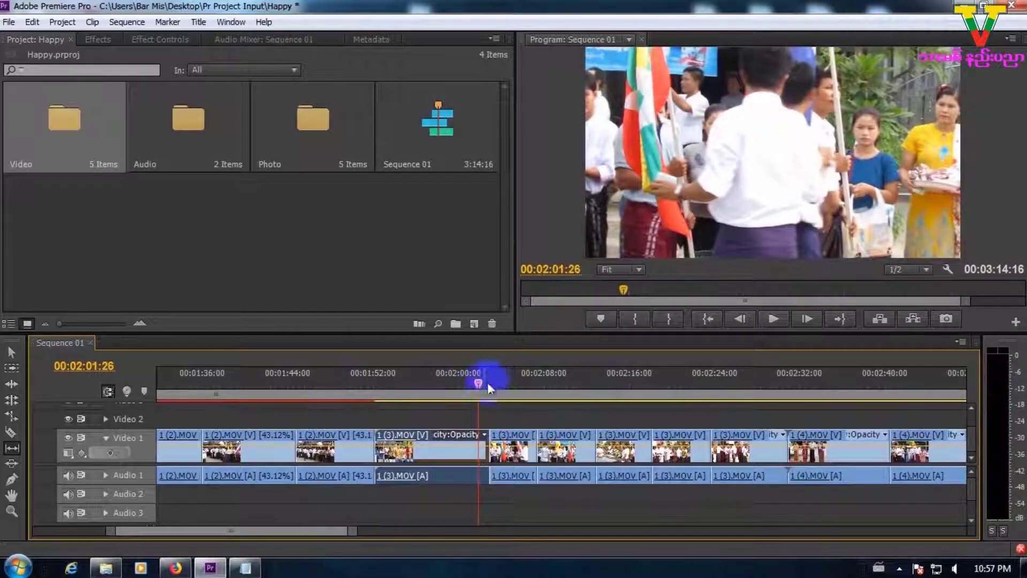
drag(390, 389, 390, 394)
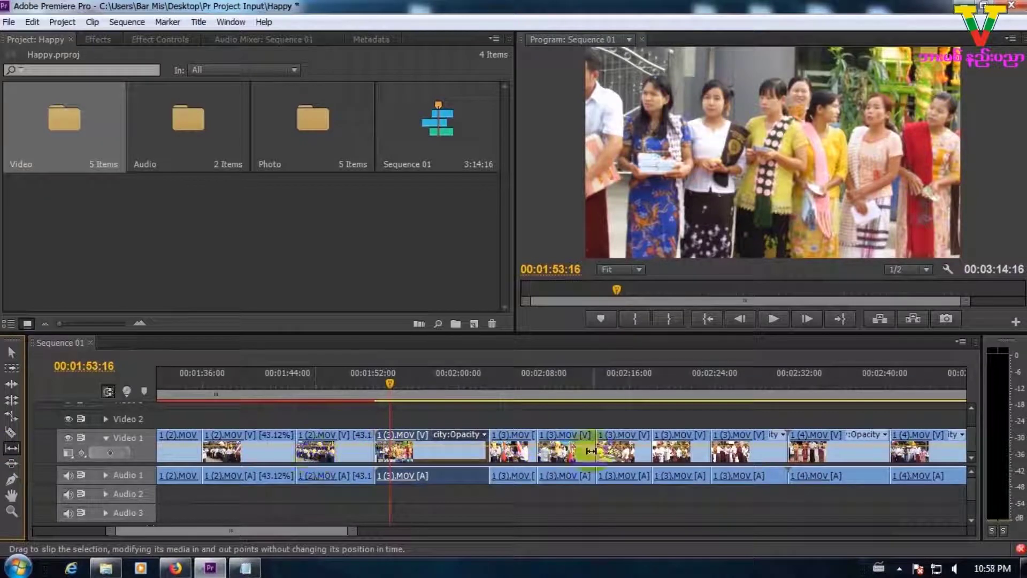
Split the last 1 (2).MOV clip, the 1 (3).MOV clip at 00:01:52:02 and the first visible 1 (4).MOV clip on Video 1 with the Razor tool
click(321, 428)
click(439, 442)
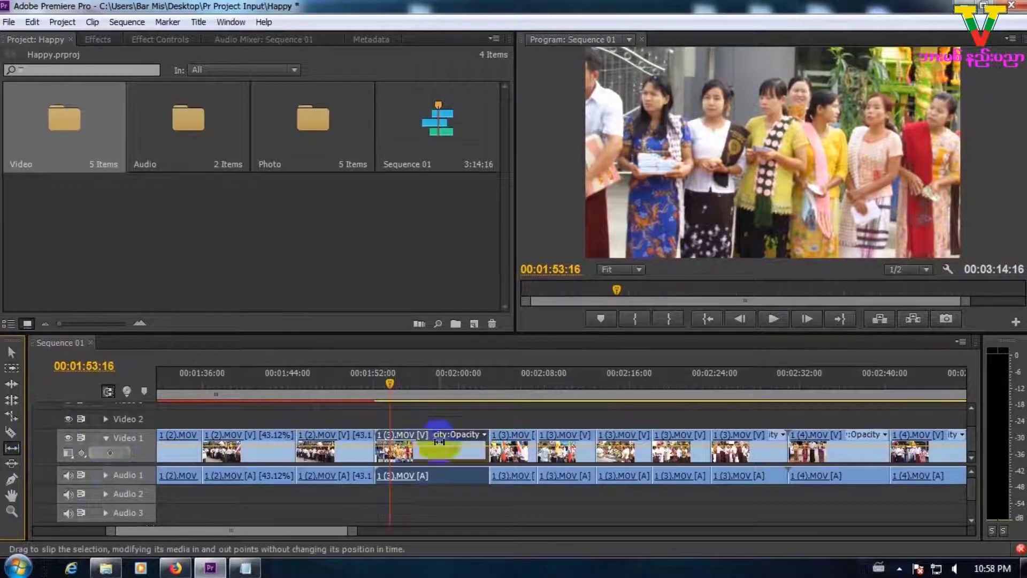
click(11, 432)
click(258, 444)
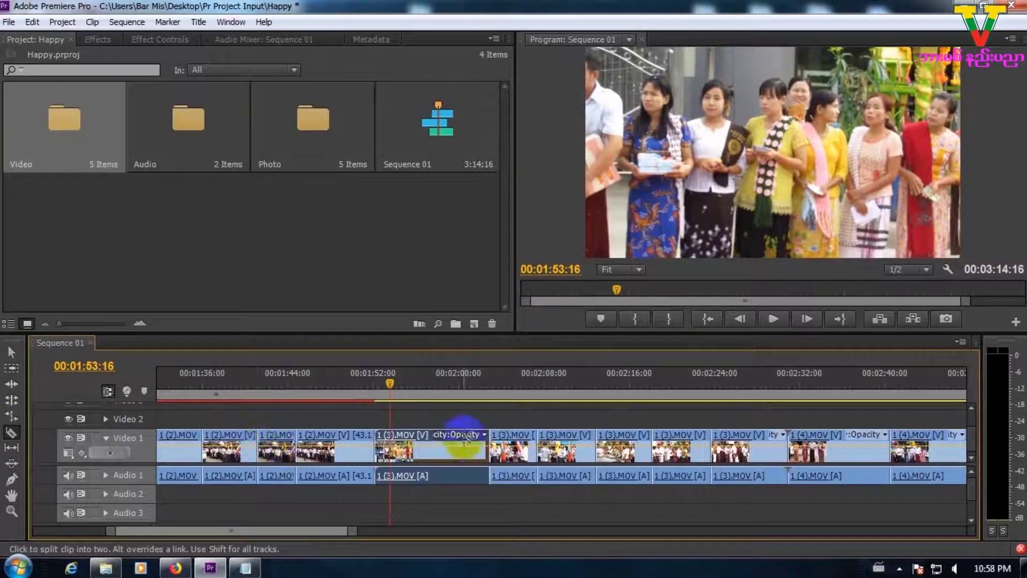
click(433, 440)
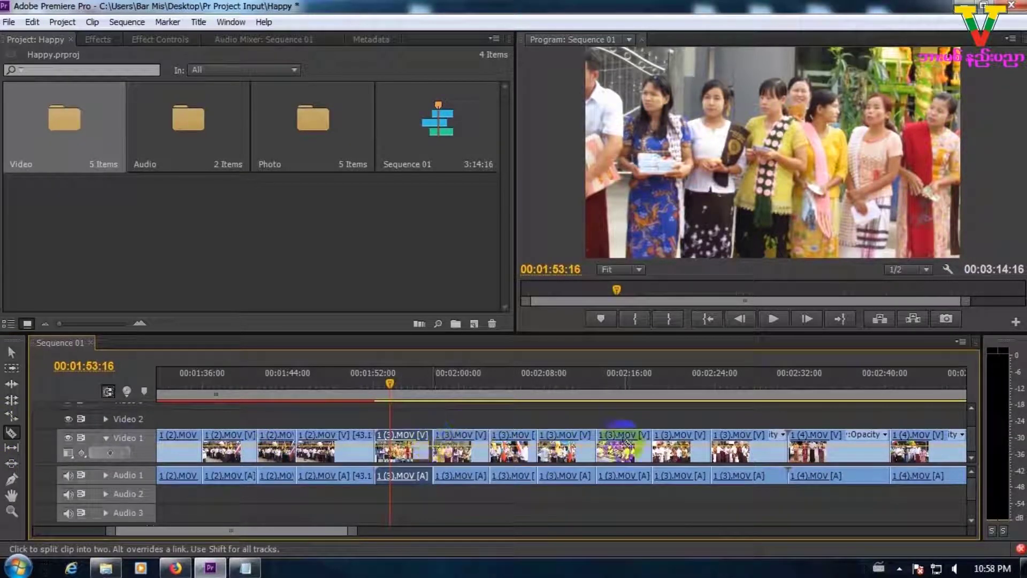
click(828, 448)
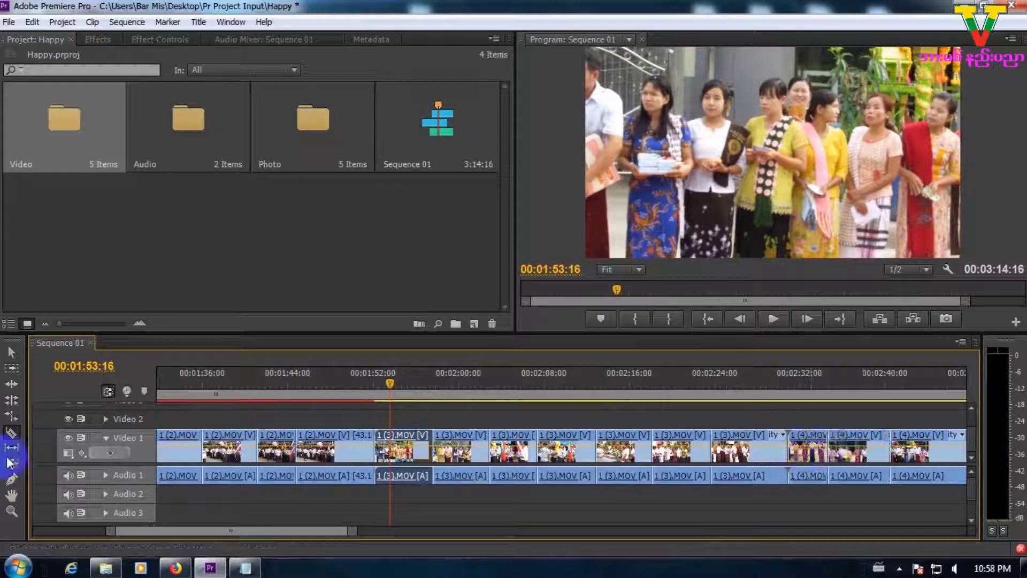
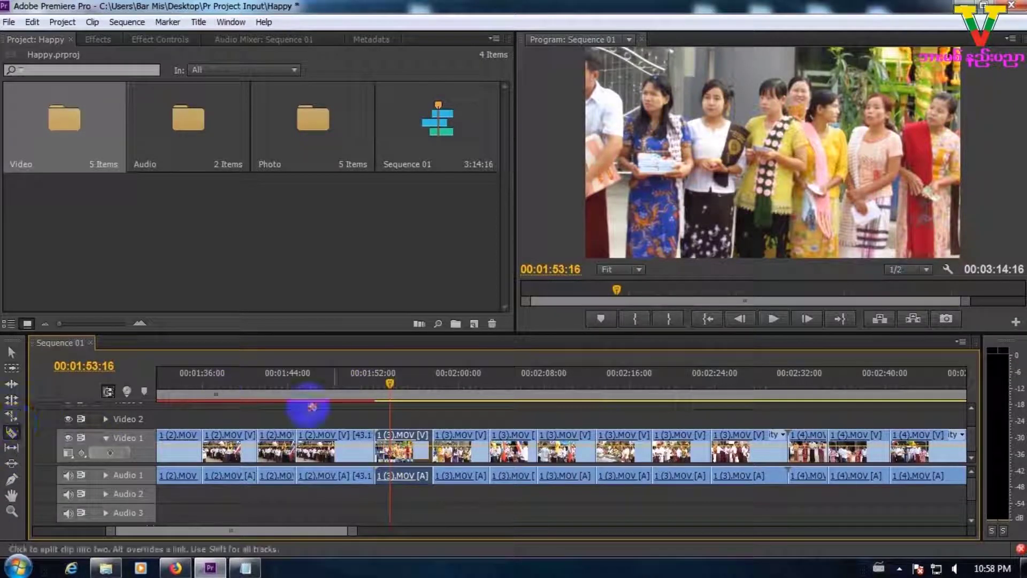
Slip the 1 (3).MOV clip starting at 00:01:52:02 by -00:00:05:20 with the Slip tool
click(11, 451)
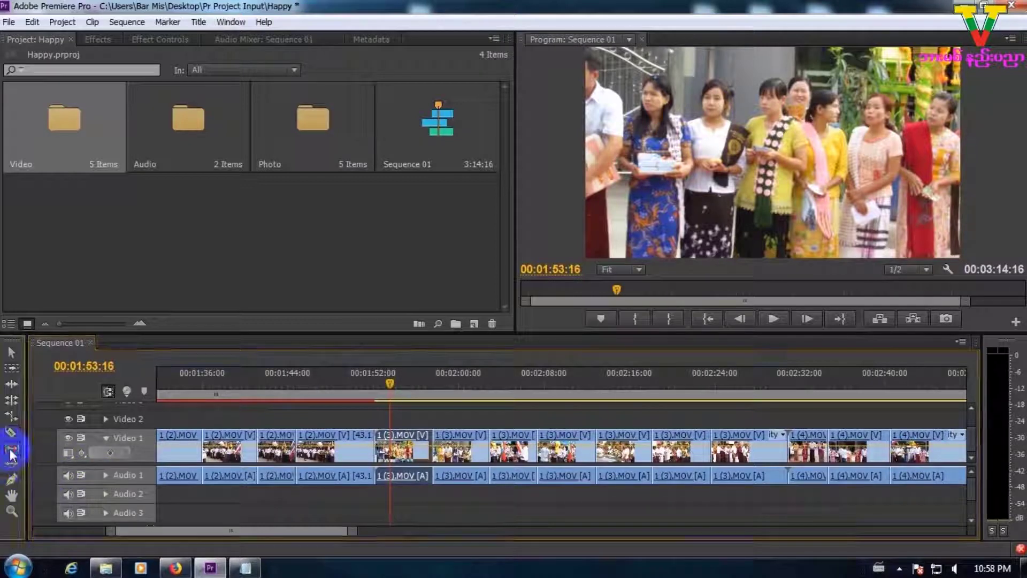
mouse_move(390, 385)
mouse_down()
mouse_move(431, 390)
mouse_move(387, 390)
mouse_up()
drag(390, 436, 395, 439)
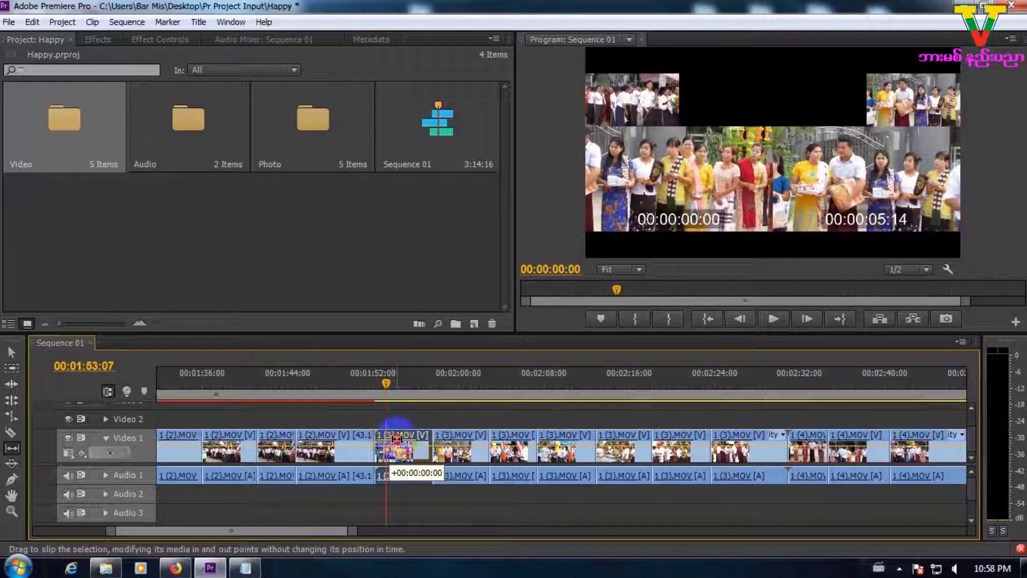
drag(402, 439, 341, 435)
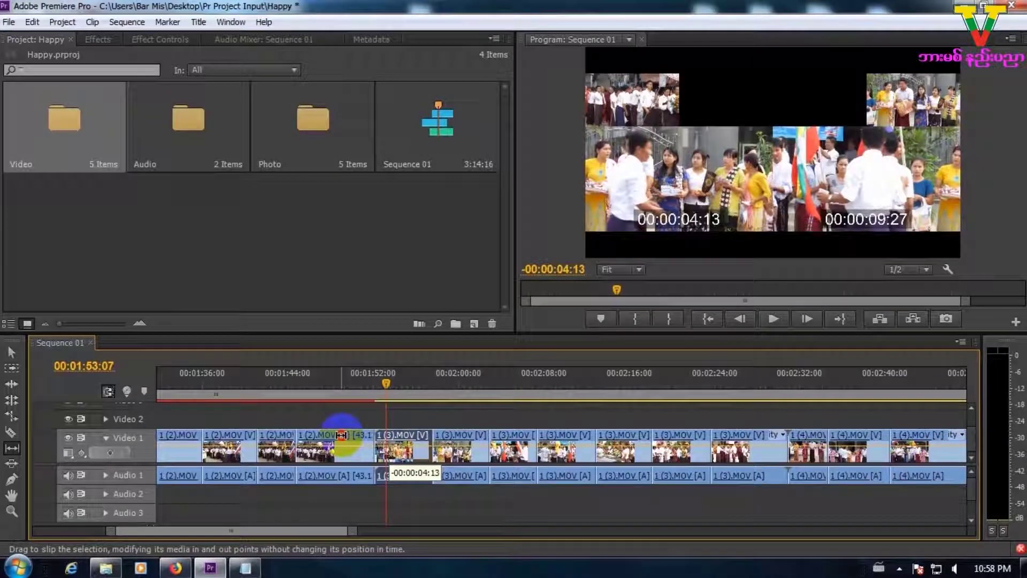
drag(341, 435, 329, 435)
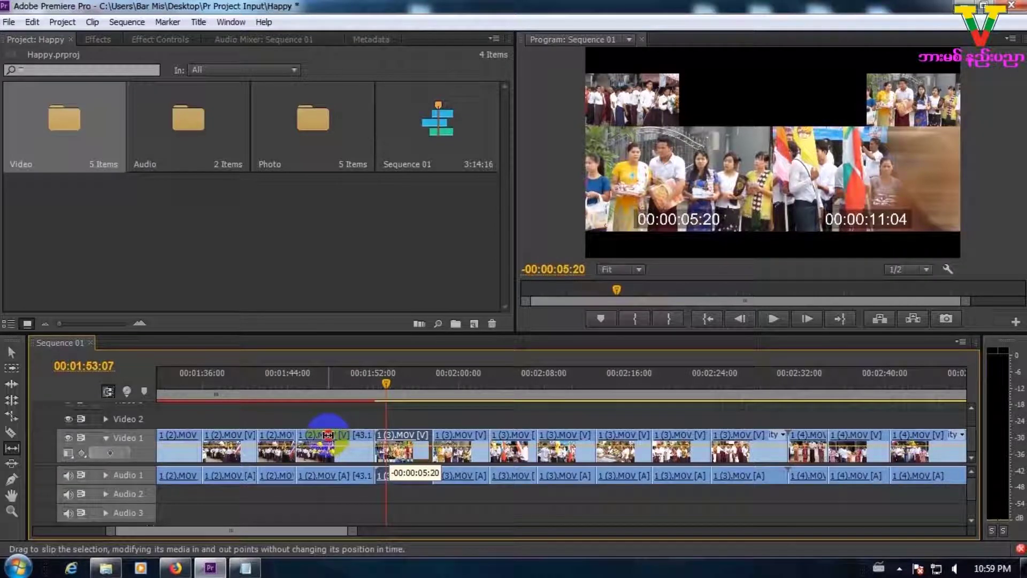
drag(328, 436, 328, 436)
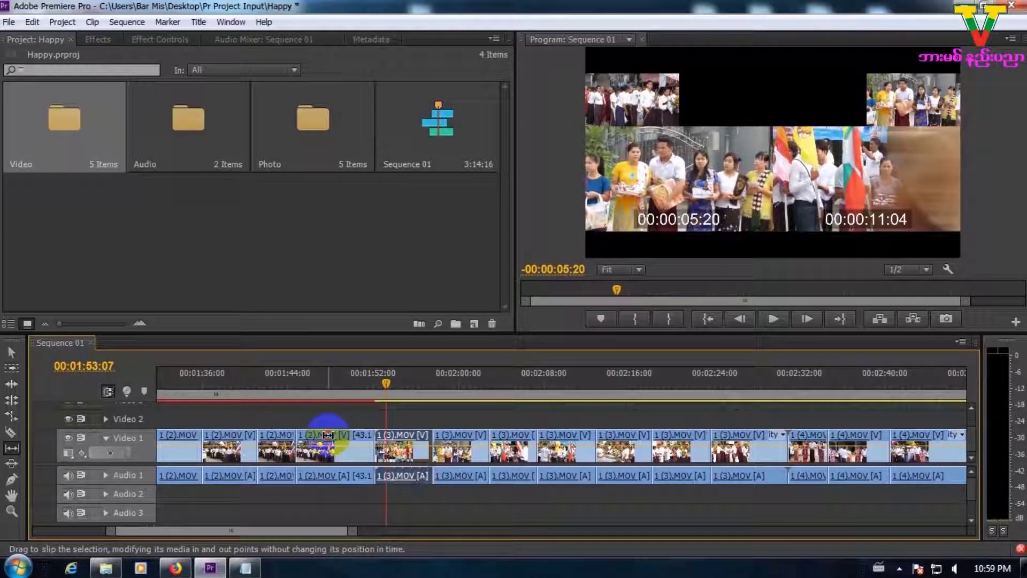
Scrub through the slipped 1 (3).MOV clip, return to 00:01:52:16 and select the clip with the Slip tool
drag(385, 384, 434, 438)
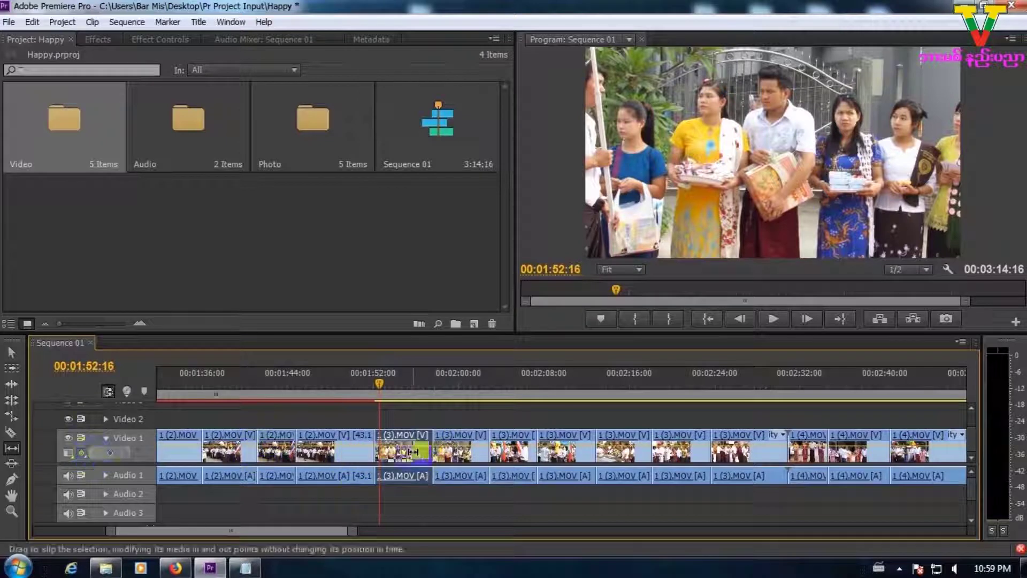
click(423, 435)
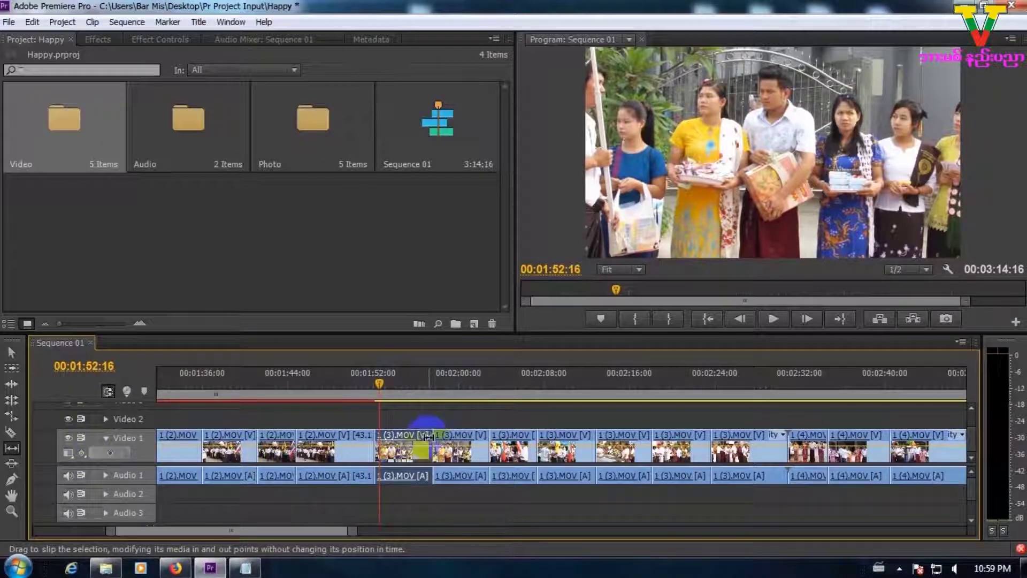
drag(428, 437, 390, 436)
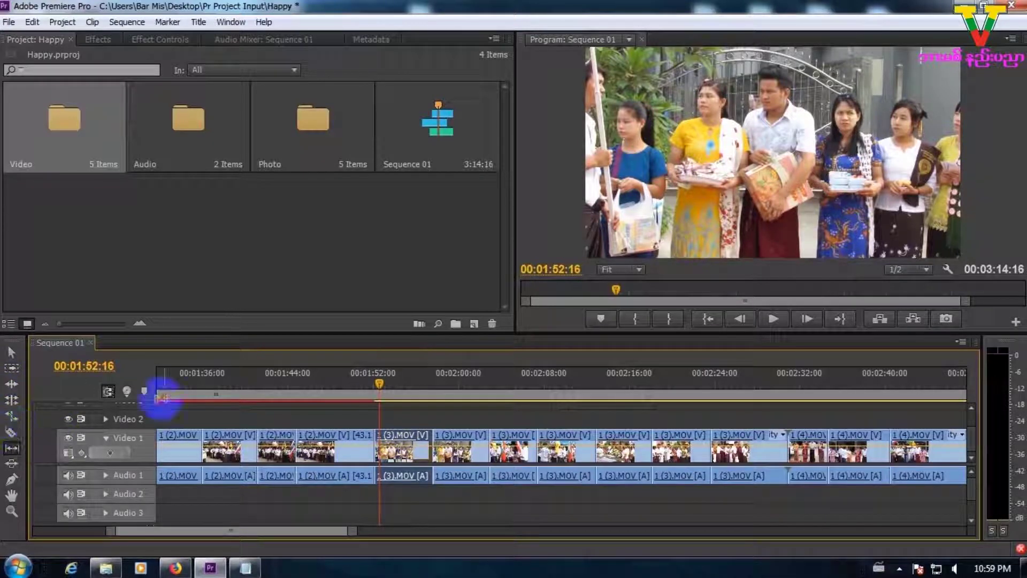
mouse_move(382, 456)
mouse_down()
mouse_move(404, 420)
mouse_move(421, 426)
mouse_move(367, 428)
mouse_move(387, 436)
mouse_up()
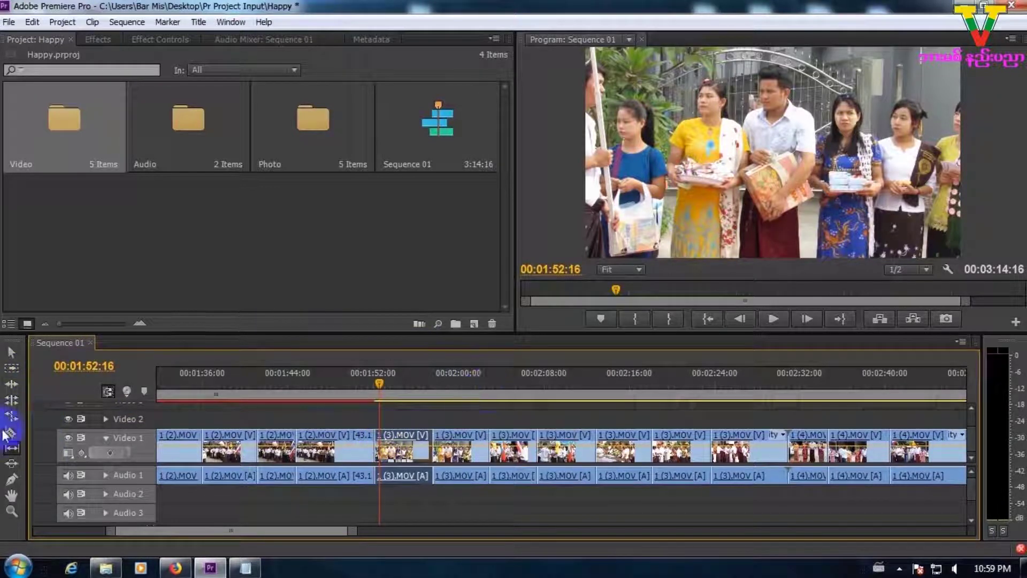
click(12, 450)
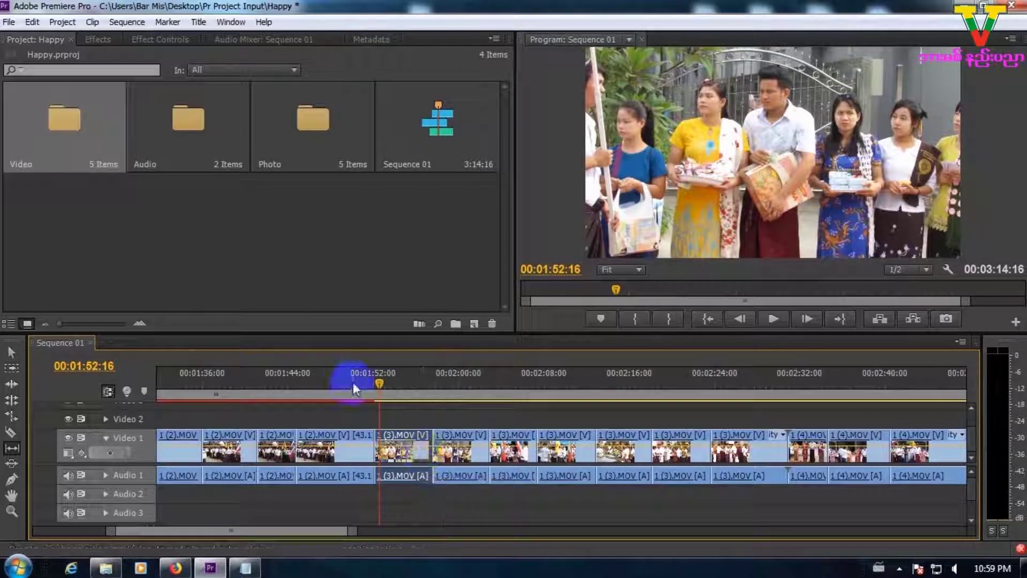
Slip the same 1 (3).MOV clip further toward later footage and check its opening frames at 00:01:52:18
drag(375, 382, 380, 389)
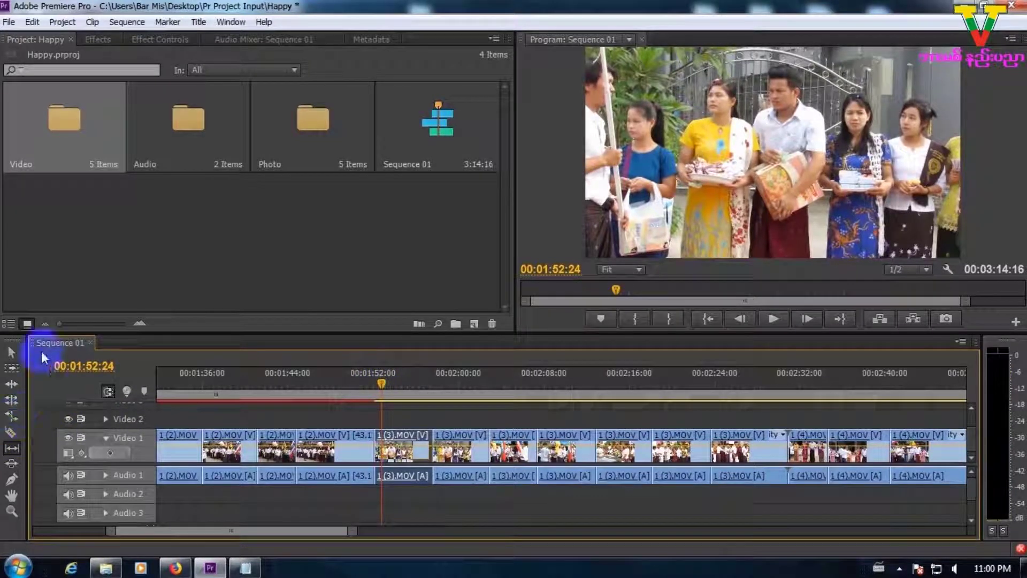
drag(394, 438, 383, 440)
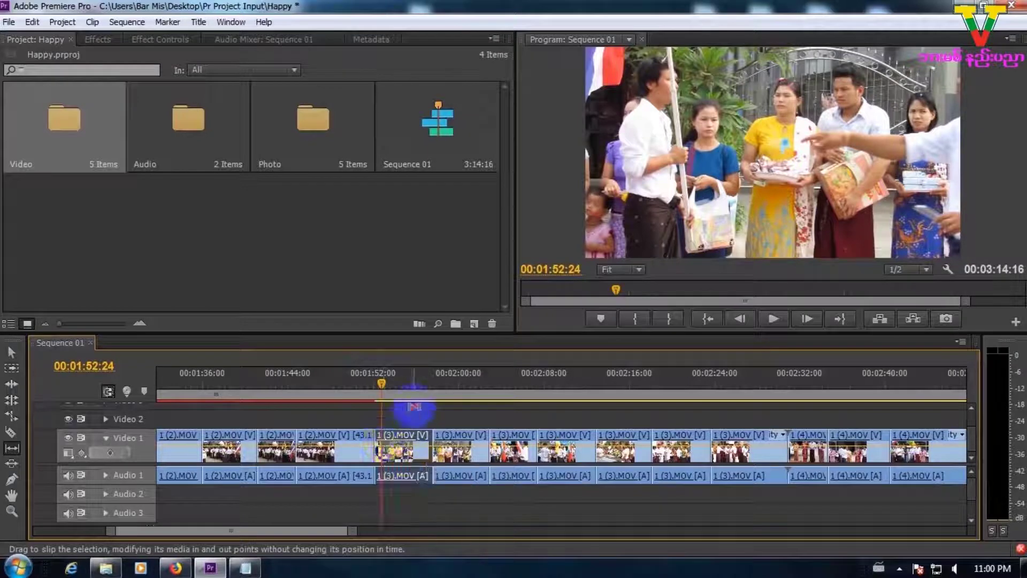
drag(384, 378, 379, 374)
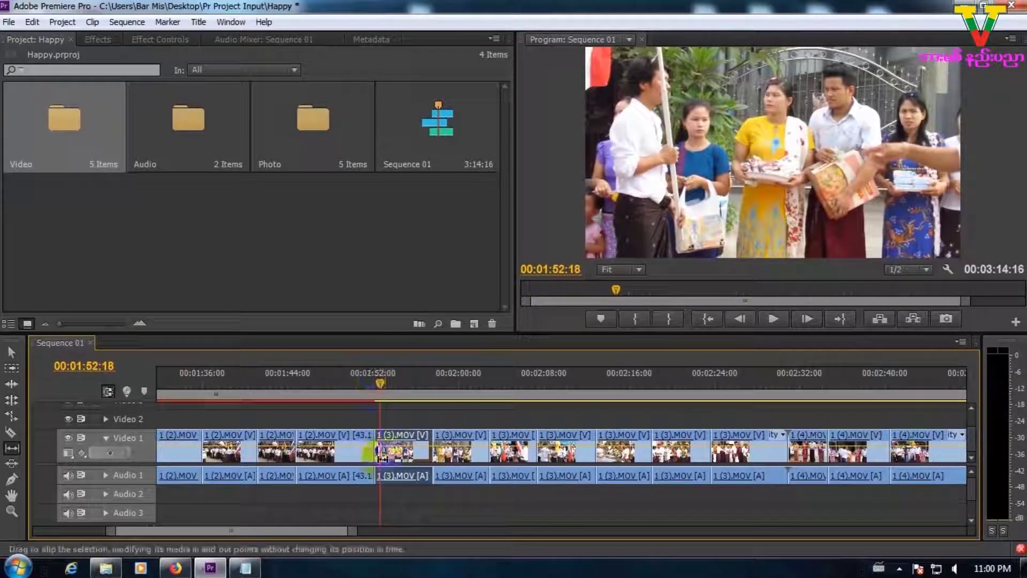
click(436, 432)
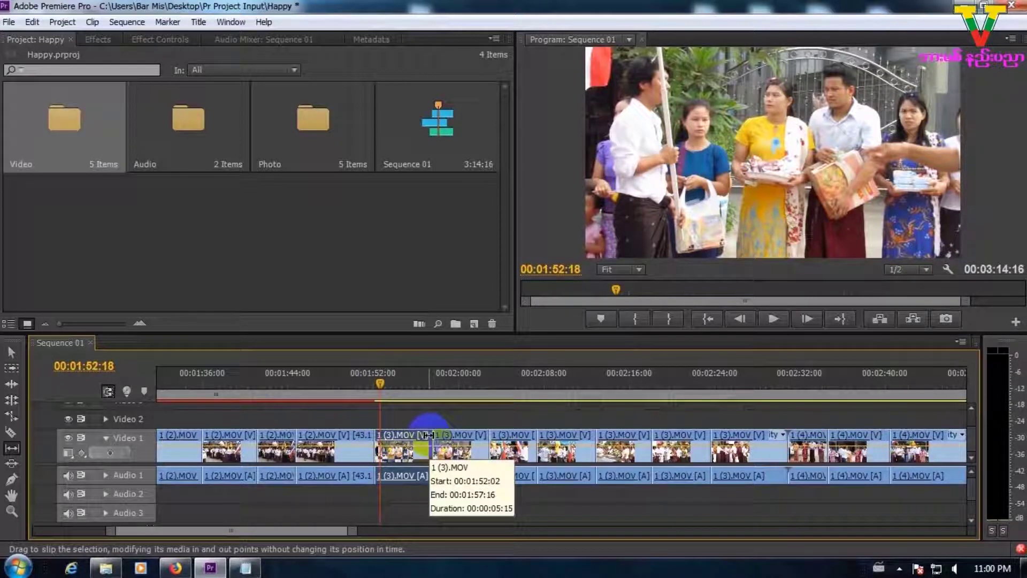
click(405, 433)
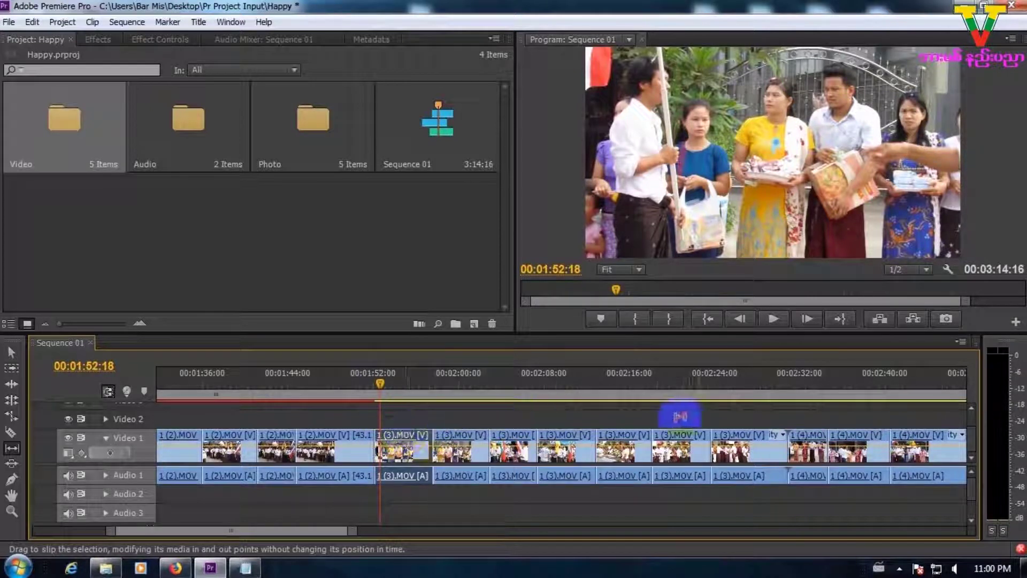
click(757, 472)
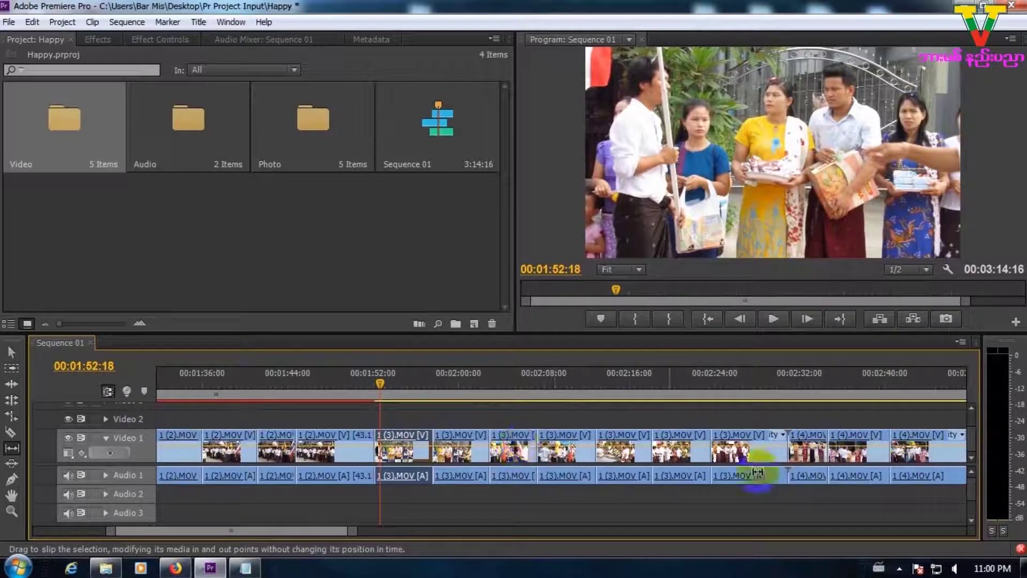
click(383, 438)
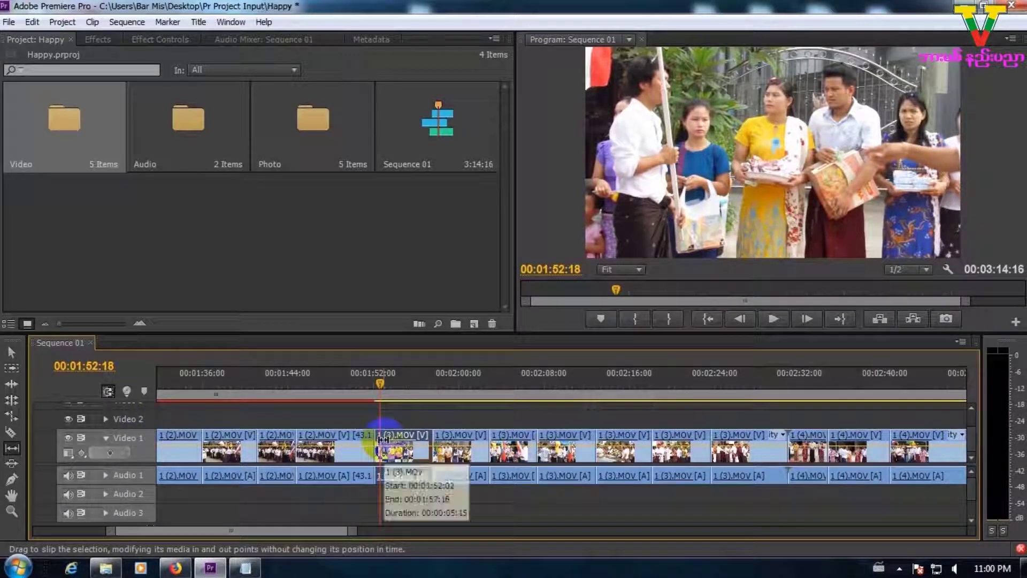
Slide the 1 (3).MOV clip from 00:01:52:02 slightly later with the Slide tool and scrub to 00:01:56:28
click(17, 468)
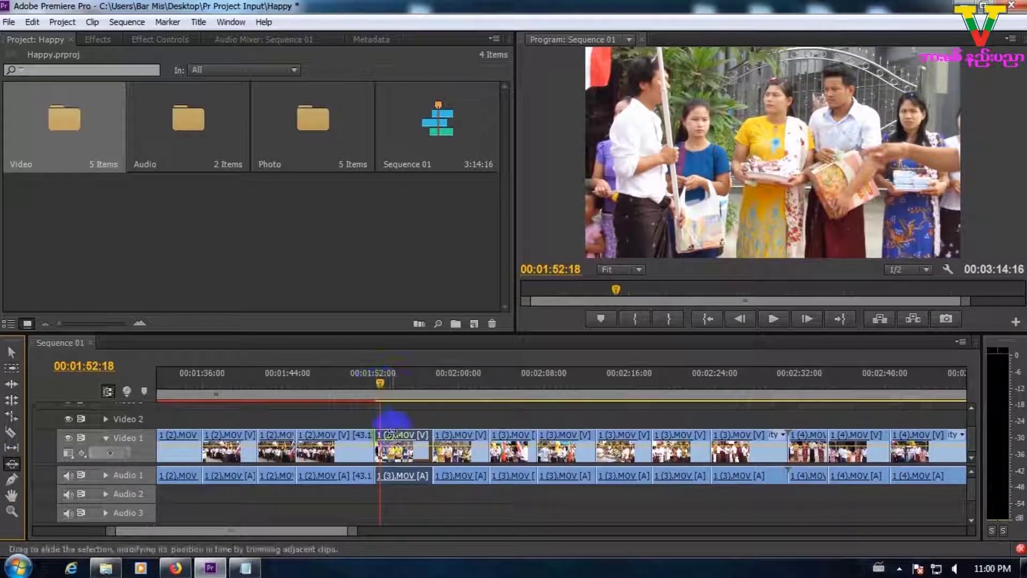
drag(378, 378, 386, 384)
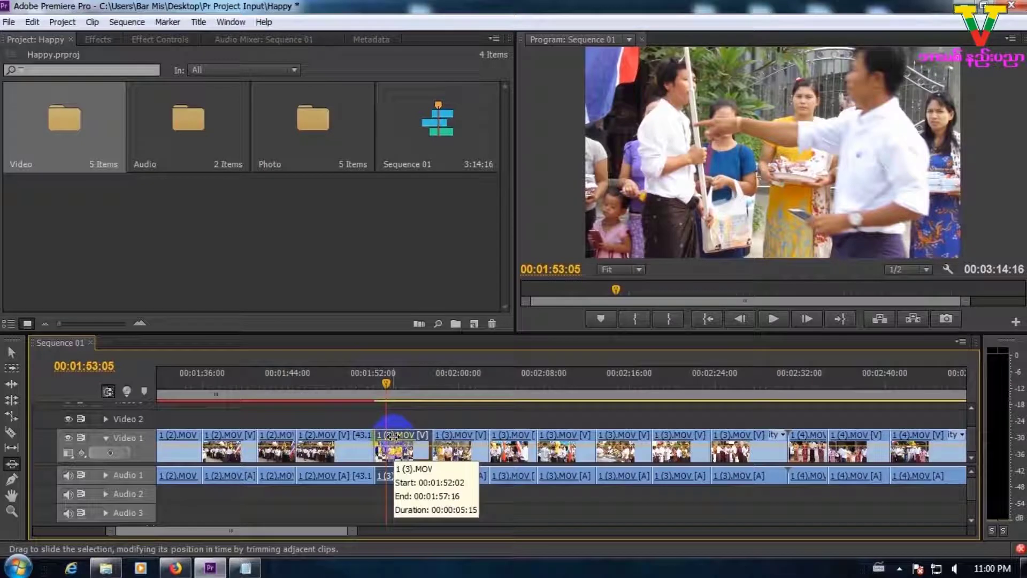
drag(393, 436, 392, 436)
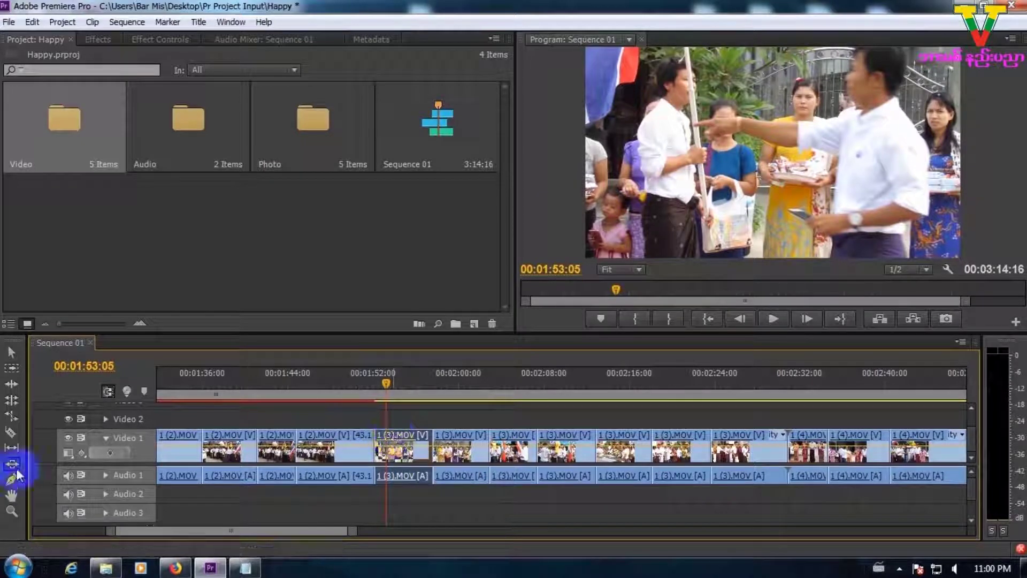
drag(380, 378, 435, 387)
drag(400, 435, 402, 435)
drag(402, 435, 403, 435)
drag(436, 381, 426, 380)
click(411, 429)
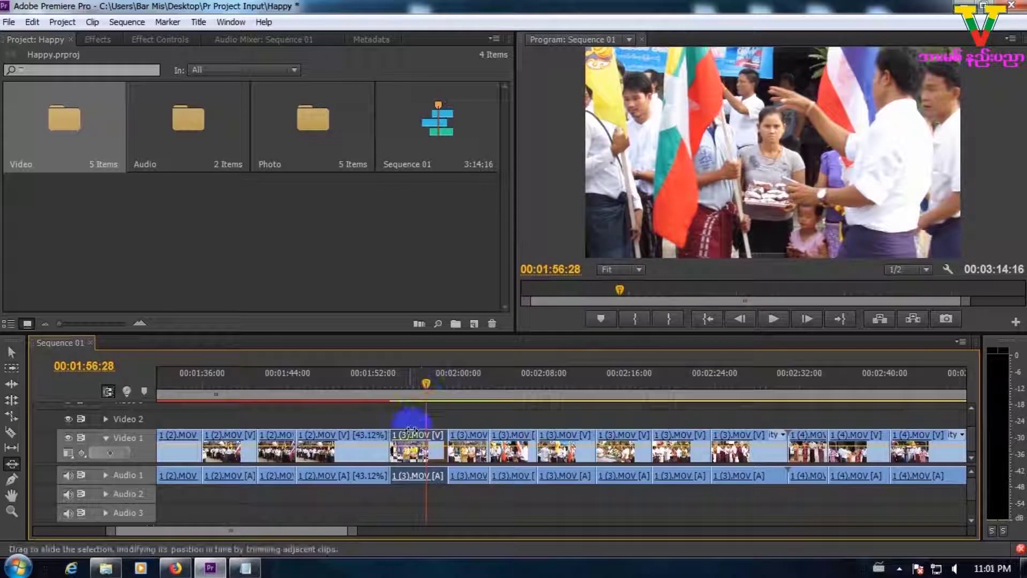
Slide the 1 (3).MOV clip further along Video 1 and review it and its neighbours by scrubbing to 00:02:00:22 and back to 00:01:55:07
drag(421, 435, 422, 435)
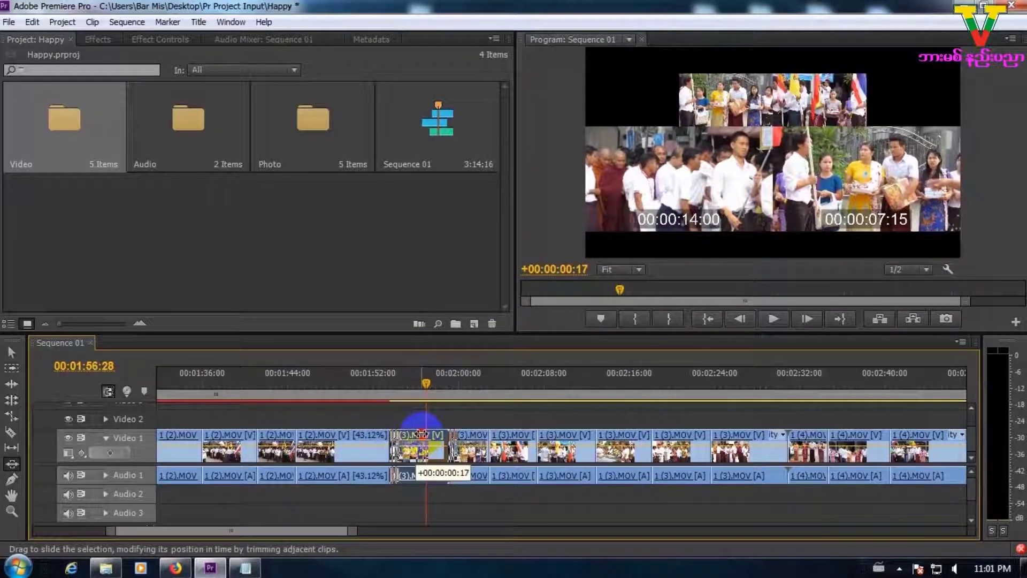
drag(422, 434, 437, 433)
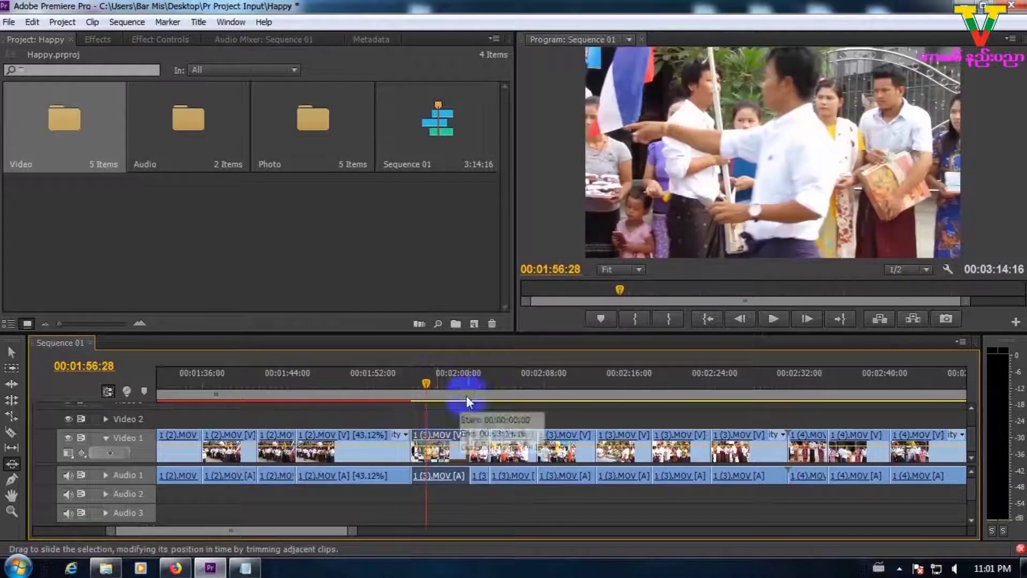
drag(424, 383, 466, 387)
click(405, 436)
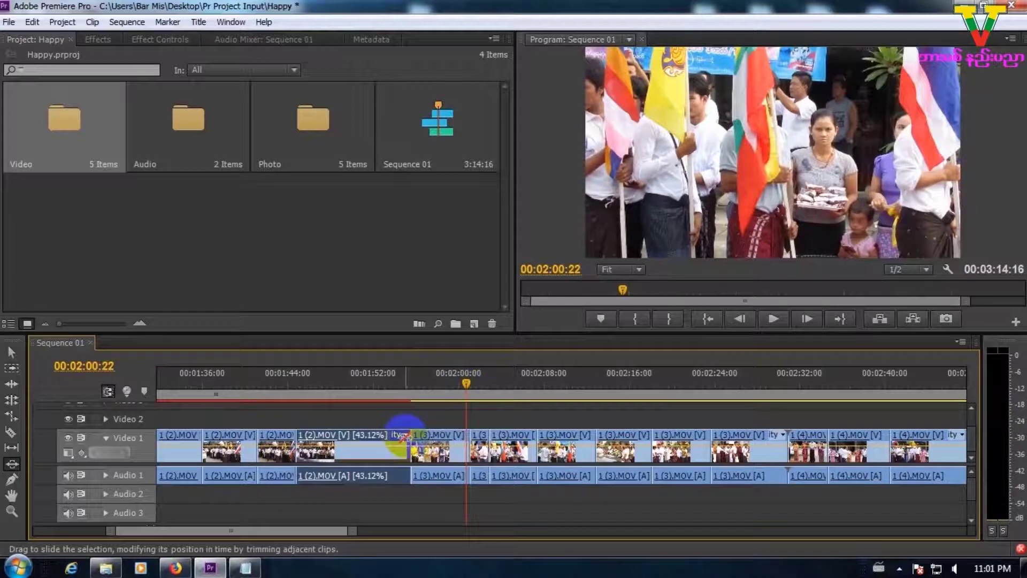
click(459, 437)
drag(465, 383, 406, 390)
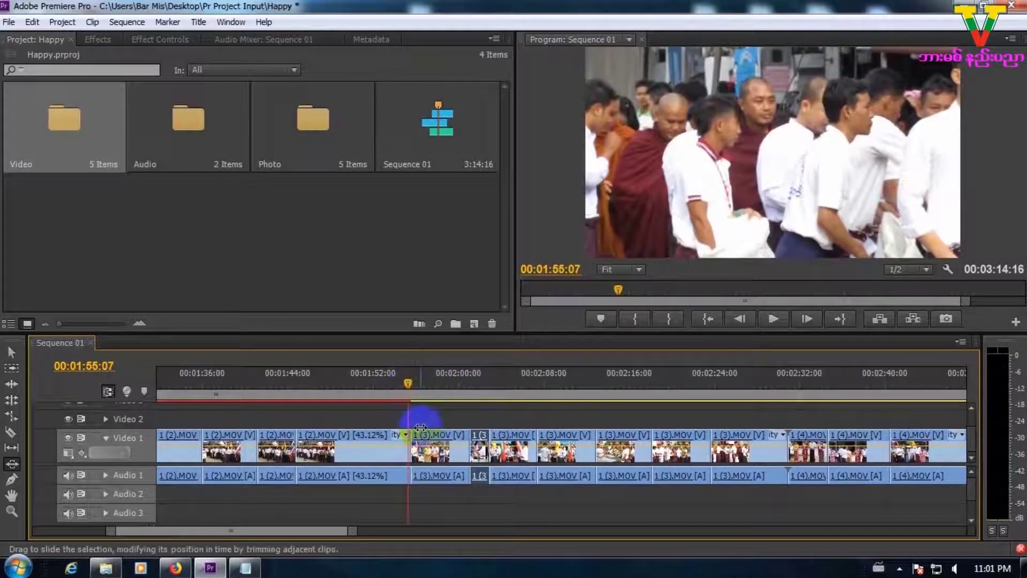
Slide the same 1 (3).MOV clip to start at 00:01:55:28 and on until it meets the clip beyond its shortened neighbour
drag(428, 437, 436, 437)
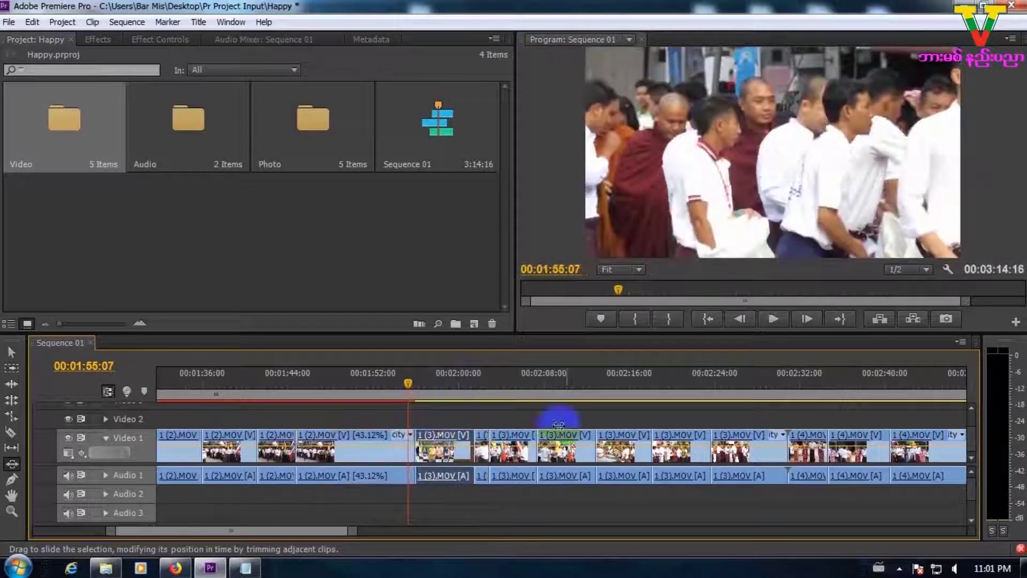
drag(408, 385, 445, 385)
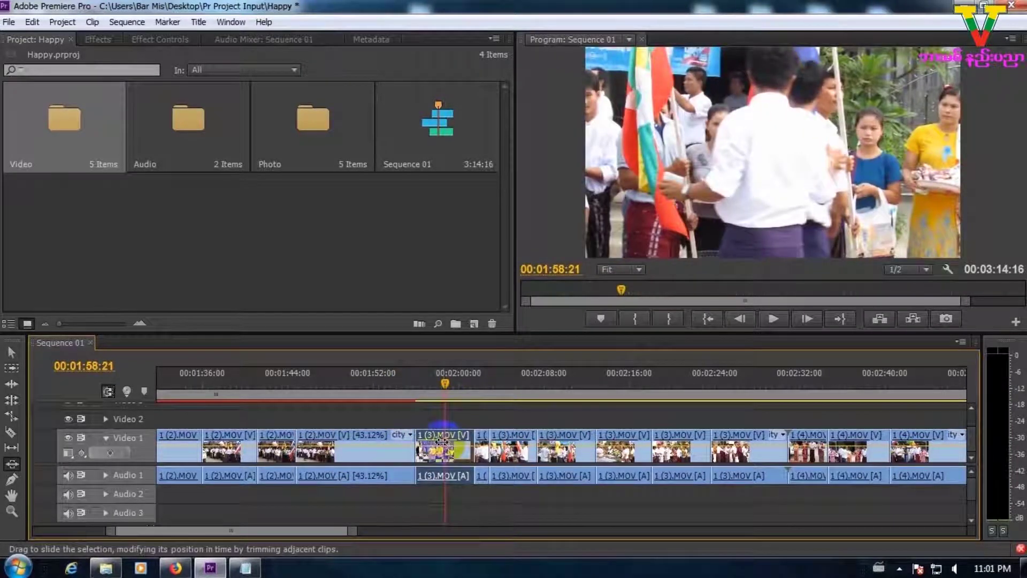
click(12, 460)
click(435, 438)
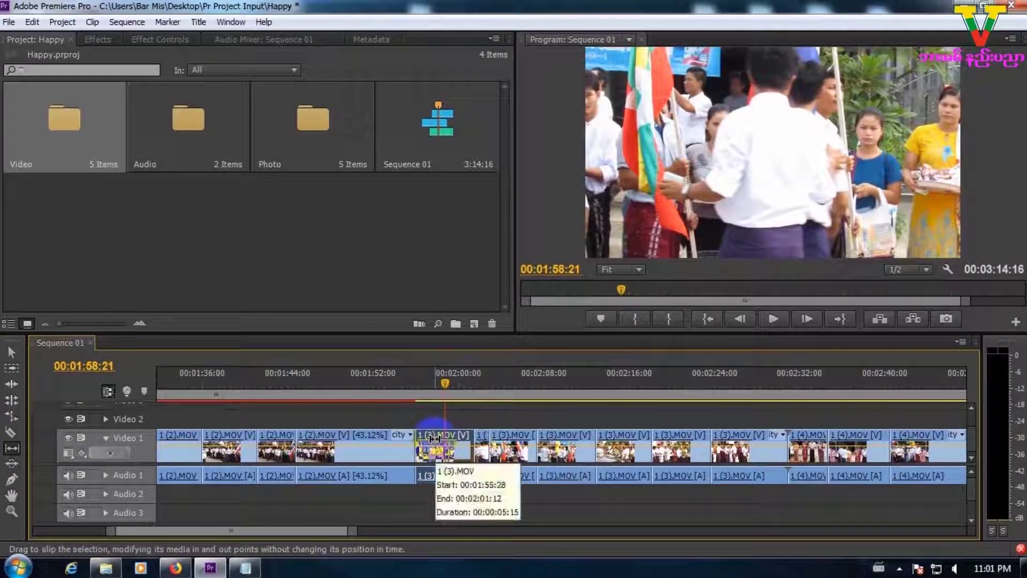
click(11, 464)
mouse_move(458, 445)
mouse_down()
mouse_move(482, 445)
mouse_move(394, 446)
mouse_move(458, 440)
mouse_up()
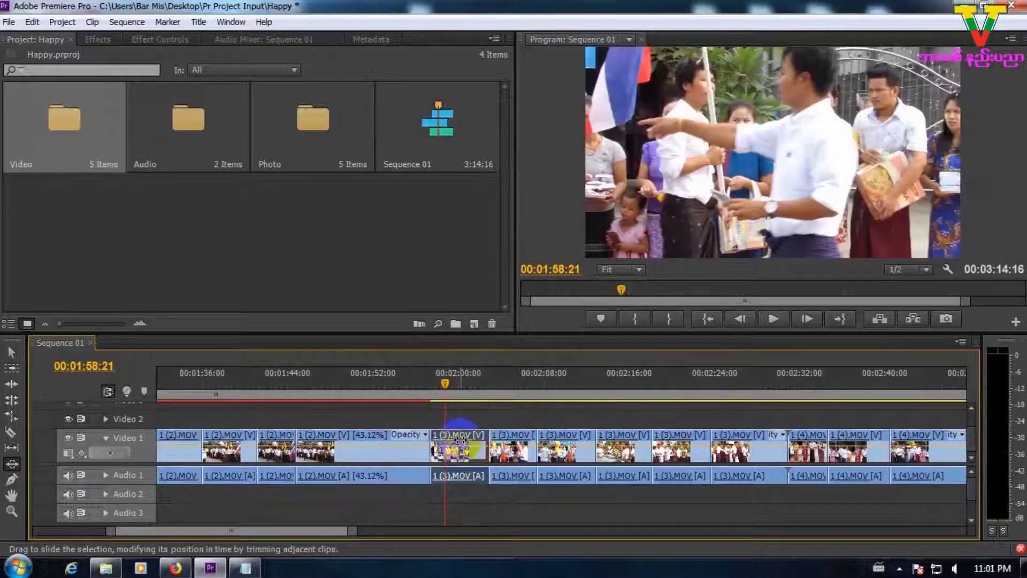
Slide the next full 1 (3).MOV clip, just before 00:02:08:00, later along Video 1 and scrub to 00:02:12:07
click(530, 438)
drag(557, 449, 579, 449)
click(551, 384)
drag(551, 384, 590, 397)
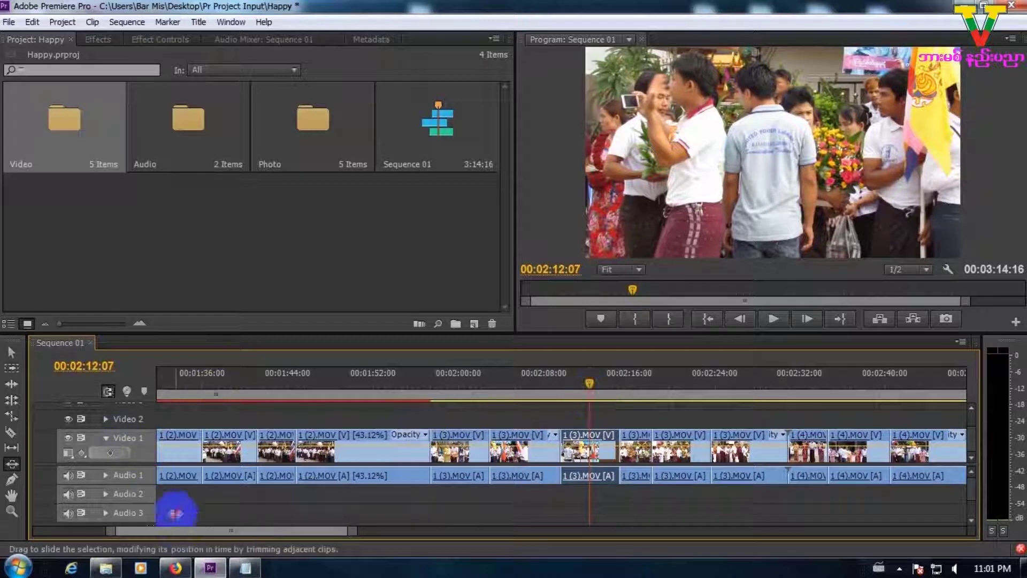
Try the Pen tool on the short 1 (4).MOV clip near 00:00:50, and go back to the Selection tool with nothing selected
drag(182, 532, 96, 532)
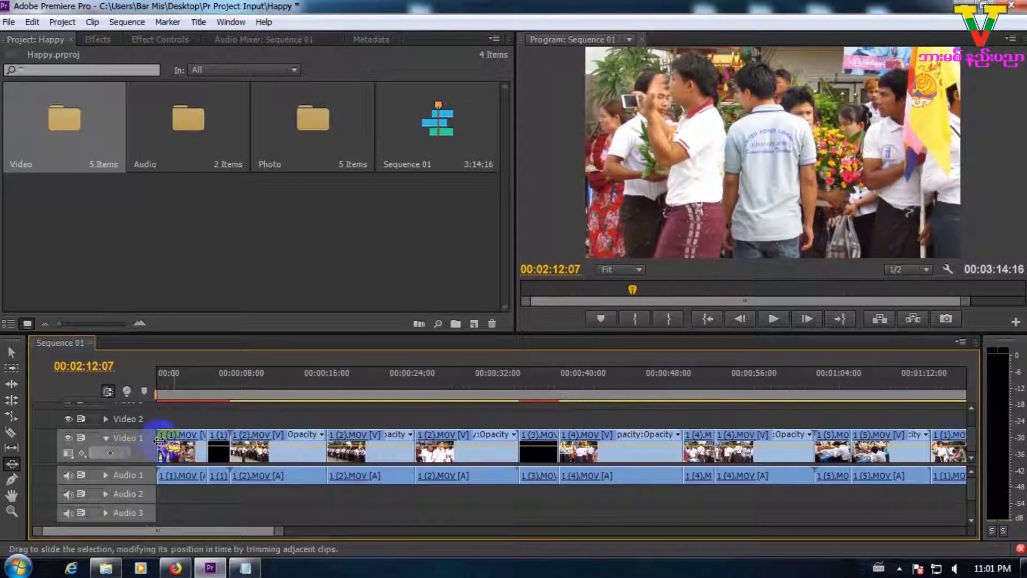
click(12, 480)
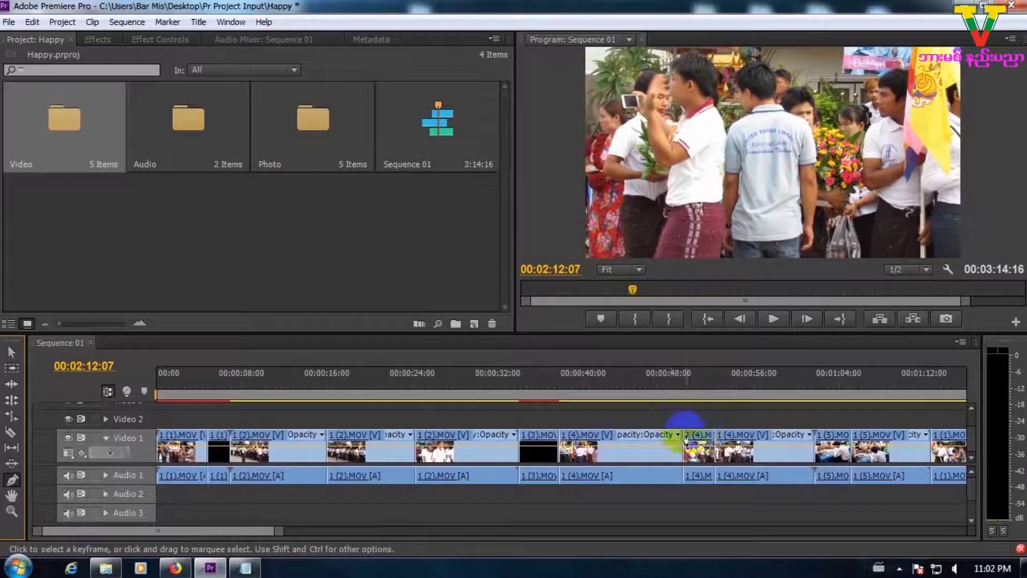
click(698, 447)
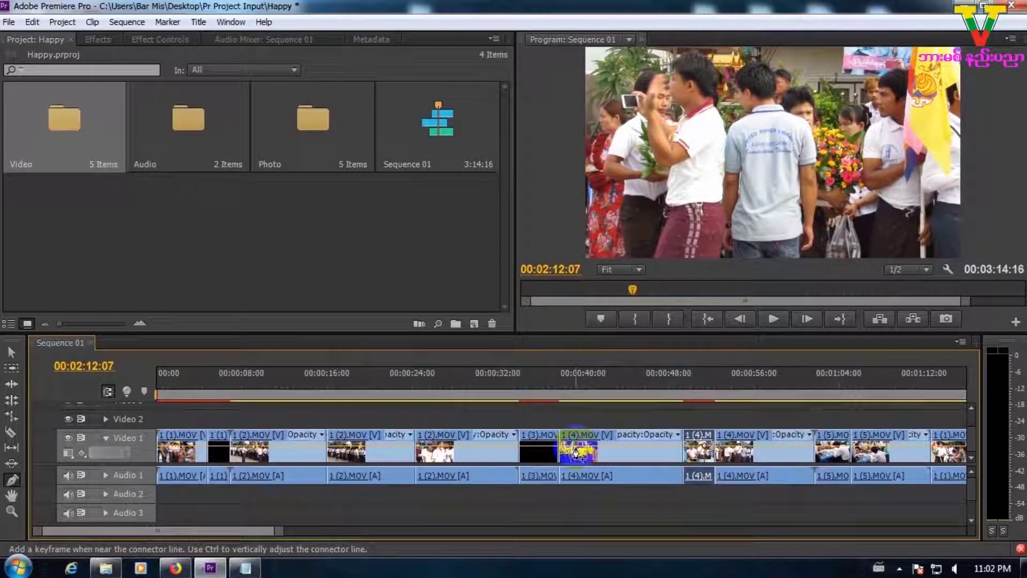
click(483, 476)
click(244, 487)
click(11, 353)
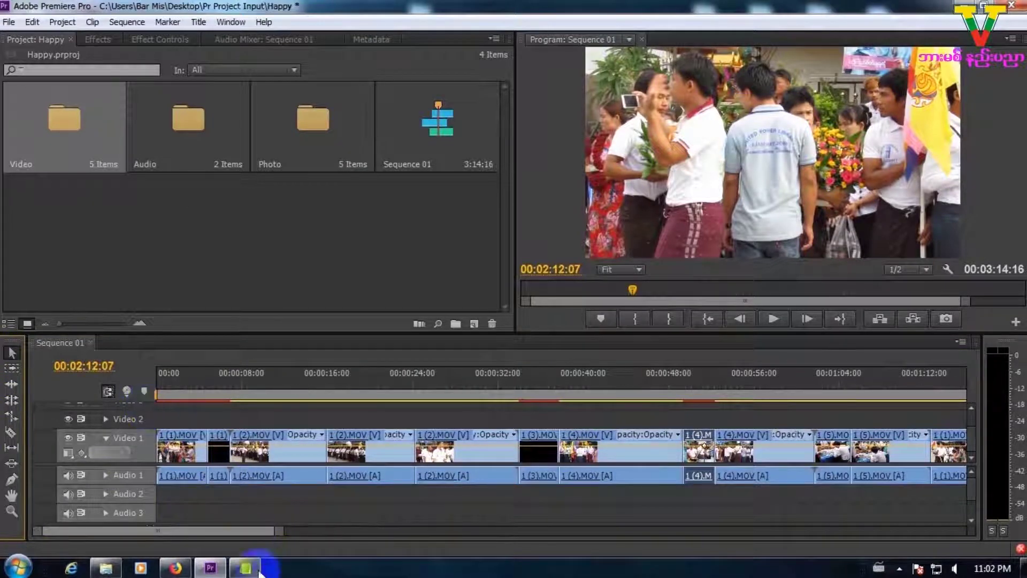
click(184, 416)
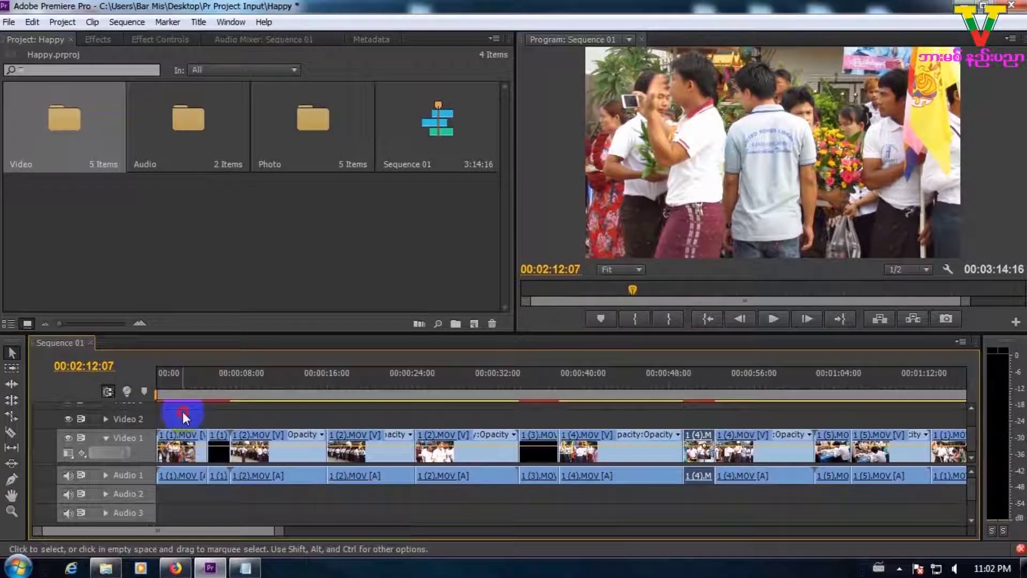
Delete all the original clip audio from Audio 1 while Video 1 is locked, and unlock Video 1
click(94, 438)
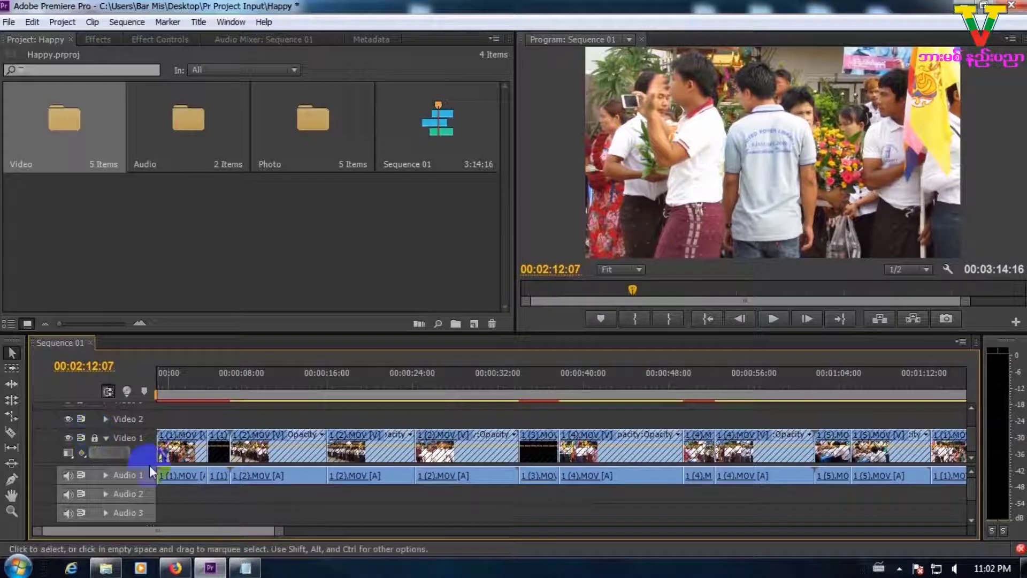
right_click(173, 476)
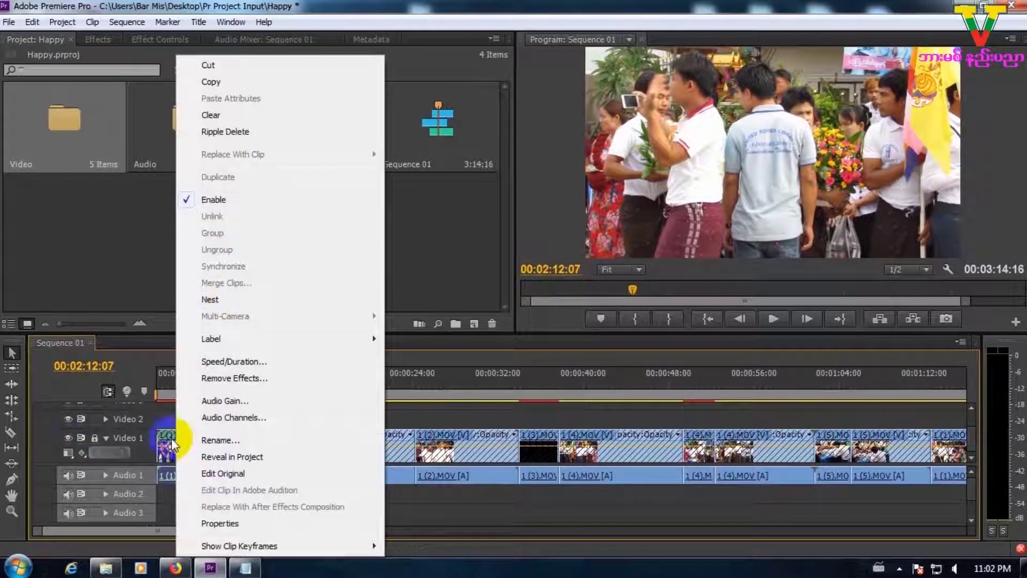
click(171, 476)
drag(720, 516, 764, 500)
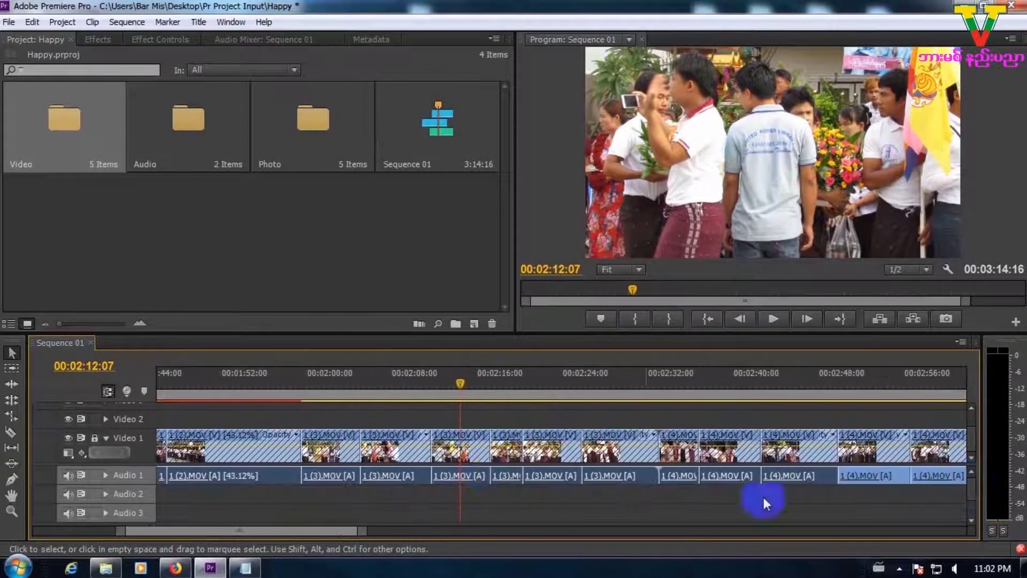
drag(363, 530, 569, 532)
drag(564, 477, 143, 488)
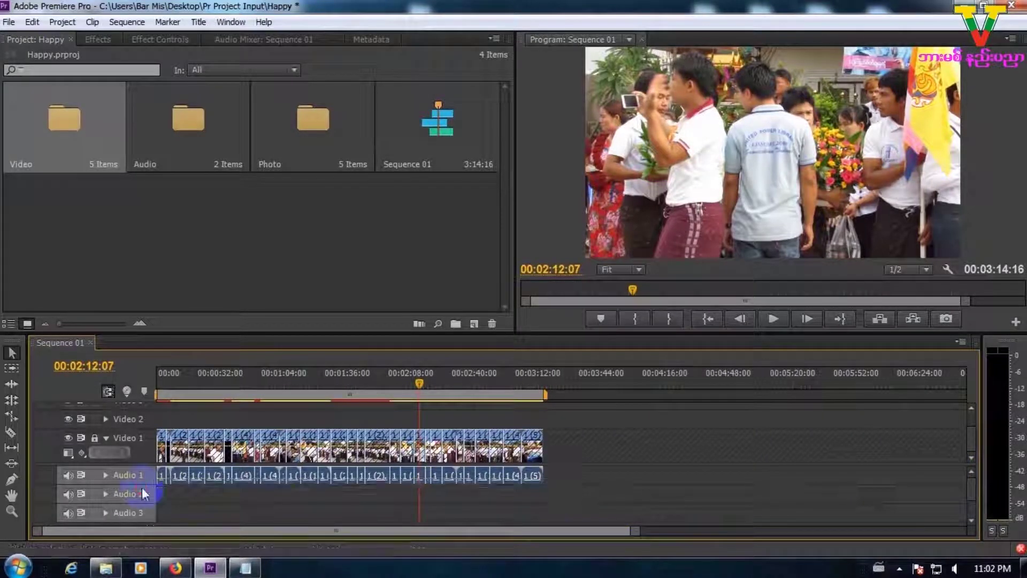
key(Delete)
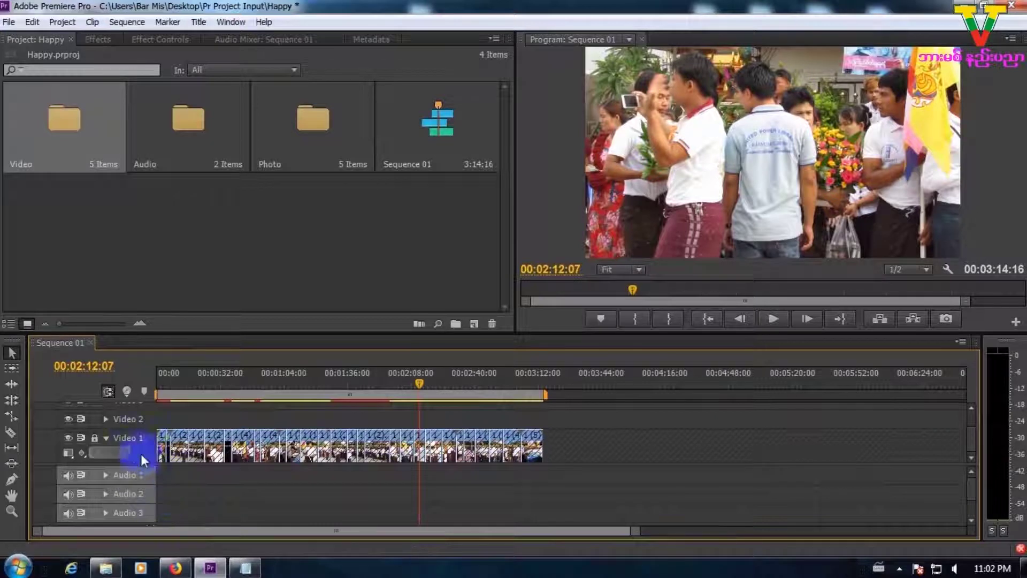
click(95, 439)
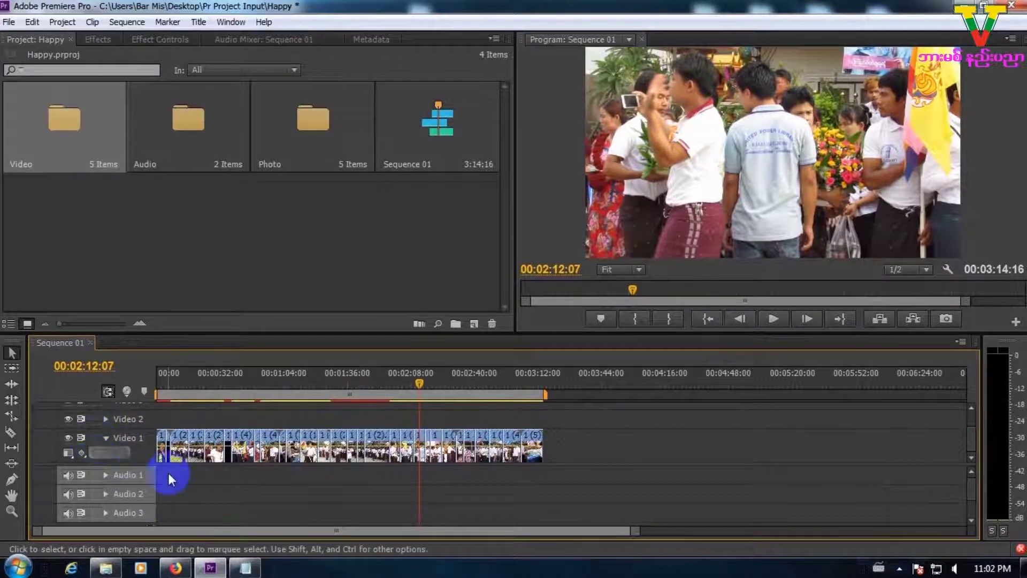
Scrub to 00:00:17:15, switch to the Notepad lesson notes to review the methods for cutting out original audio, and return to Premiere Pro
mouse_move(206, 387)
mouse_down()
mouse_move(153, 381)
mouse_move(192, 379)
mouse_up()
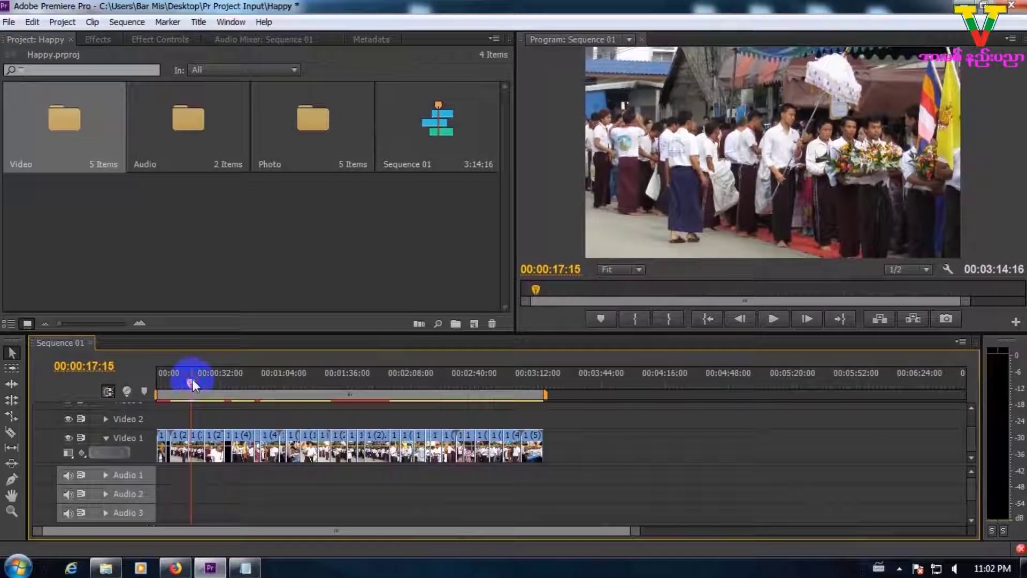
click(251, 570)
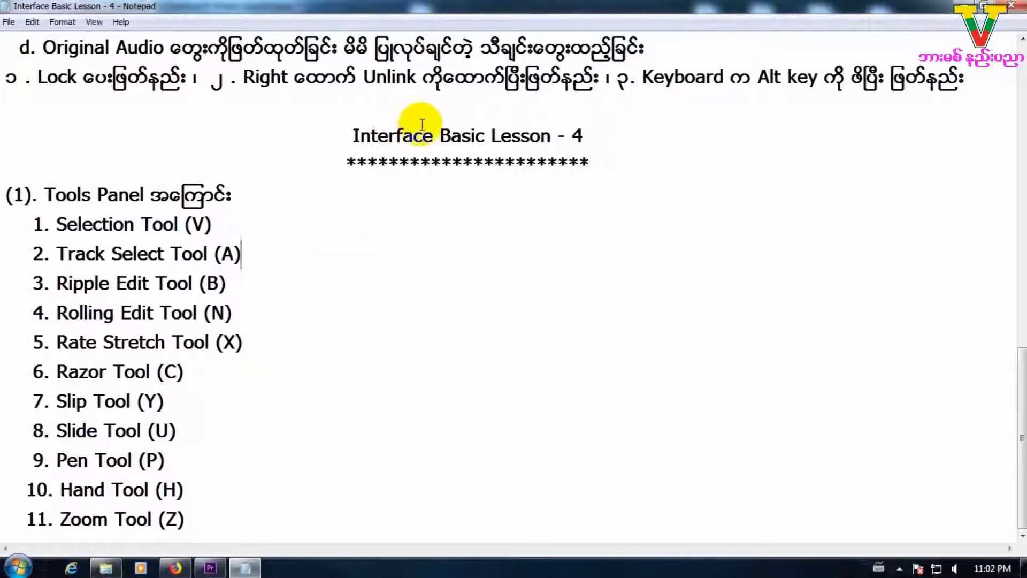
drag(36, 48, 229, 48)
click(163, 81)
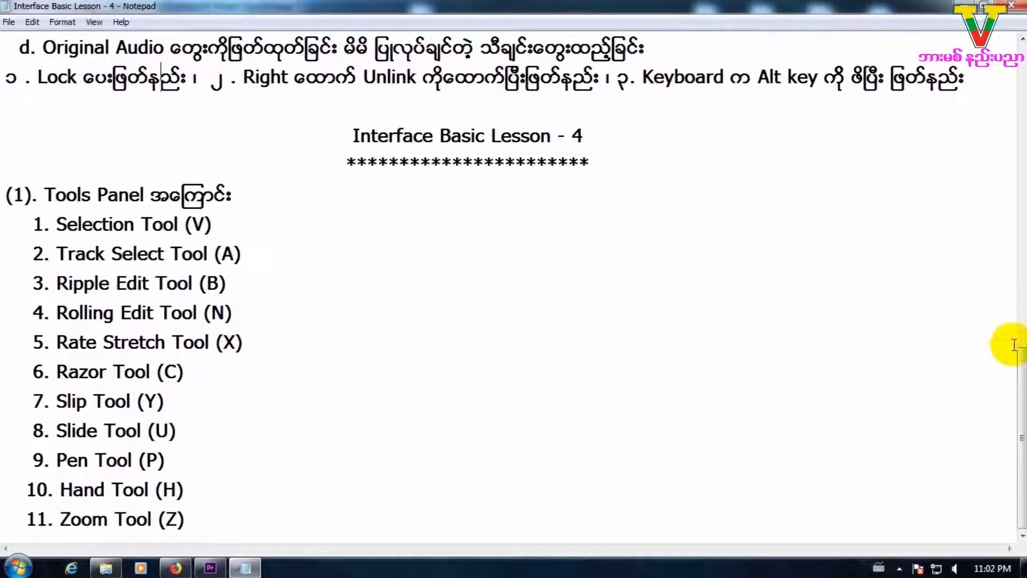
drag(1022, 370, 1023, 346)
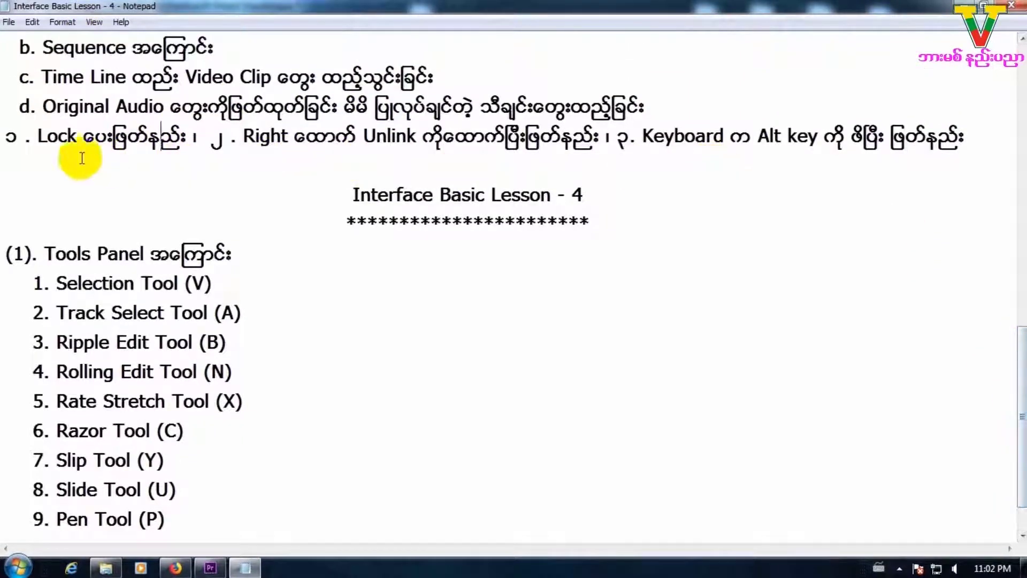
drag(963, 137, 230, 107)
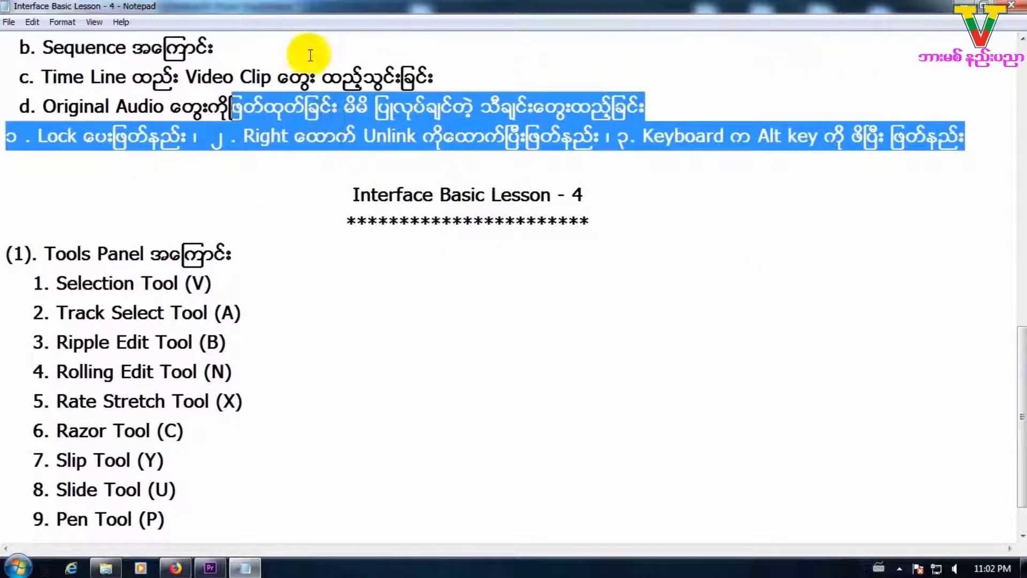
click(825, 97)
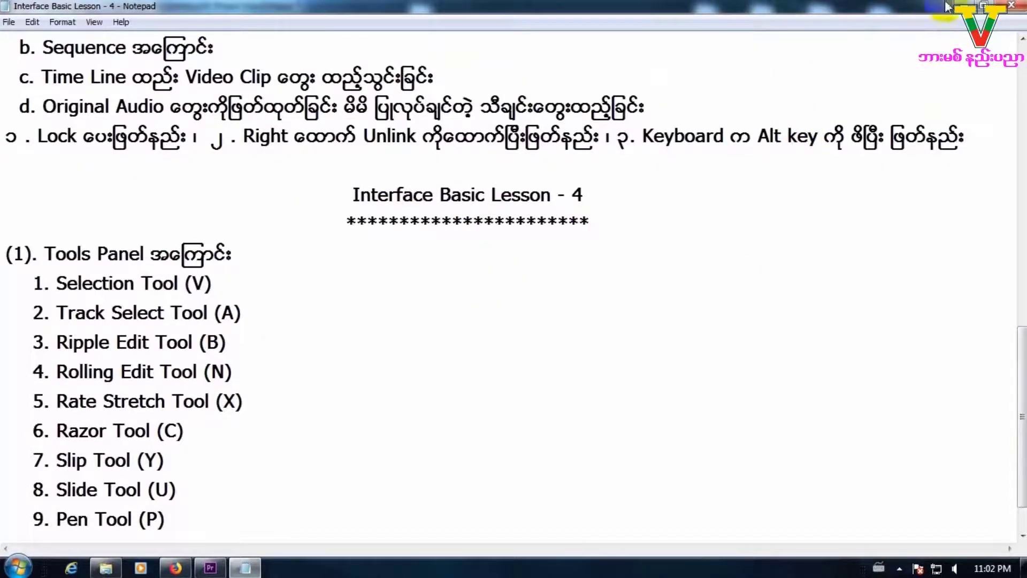
click(963, 6)
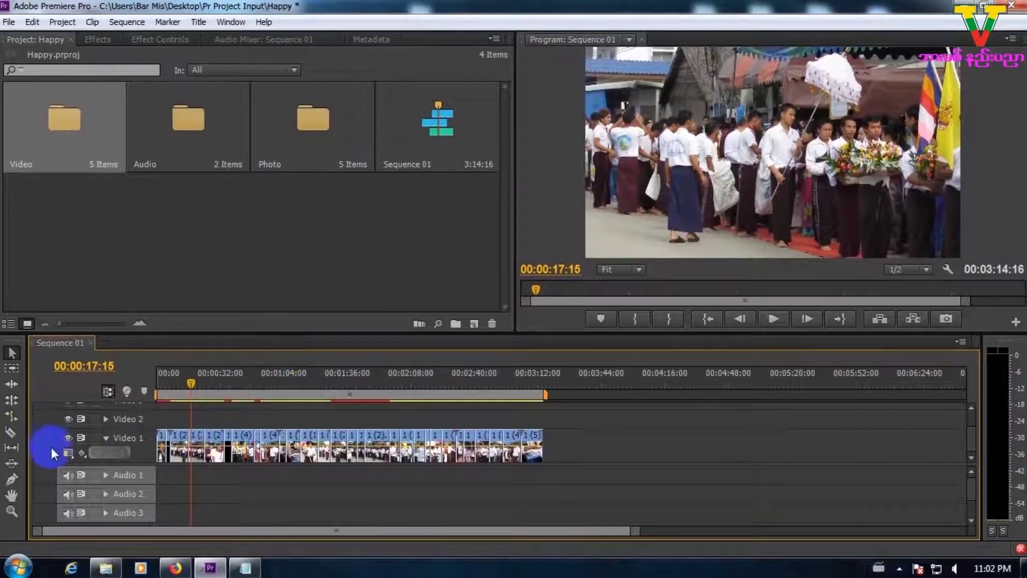
Place Music (1).mp3 from the Audio bin at the start of Audio 1 and trim its end to the end of the Video 1 clips
double_click(194, 140)
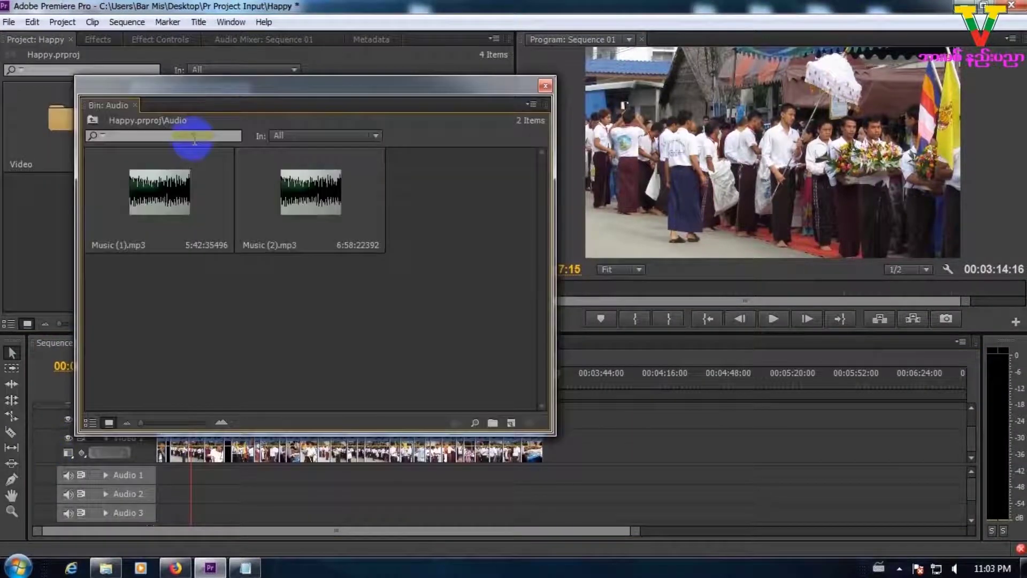
drag(246, 92, 684, 117)
drag(598, 211, 159, 475)
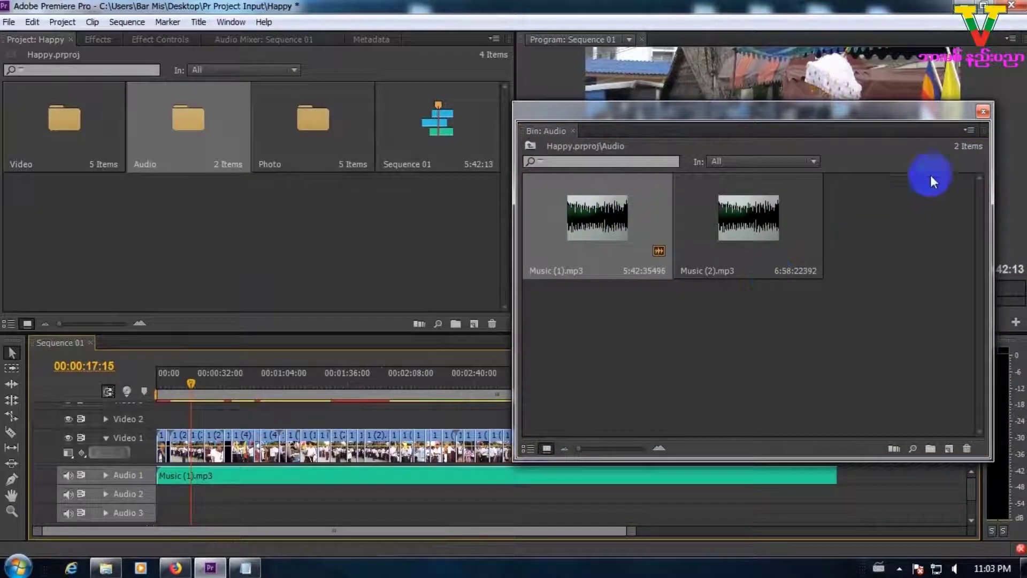
click(983, 113)
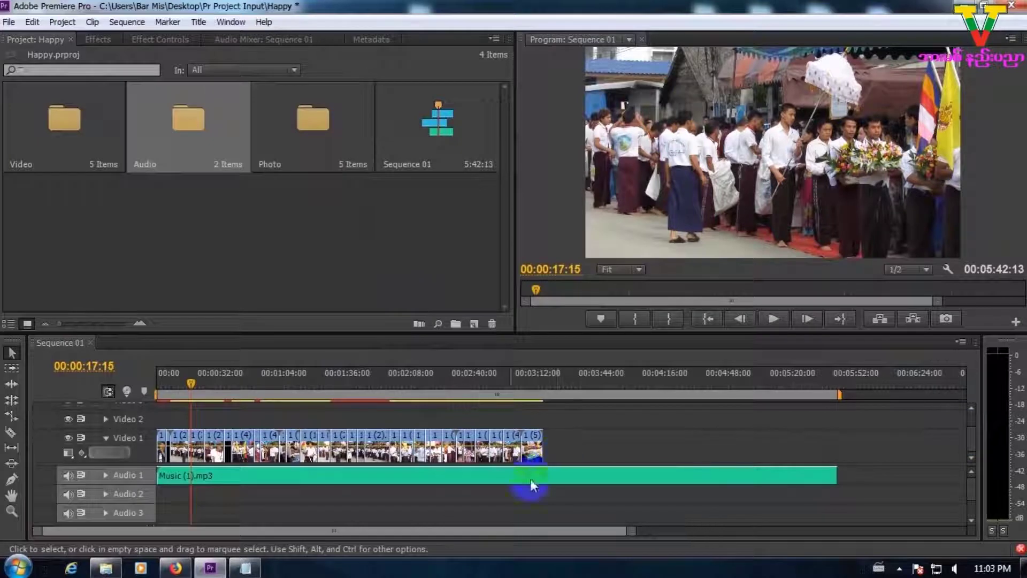
click(831, 475)
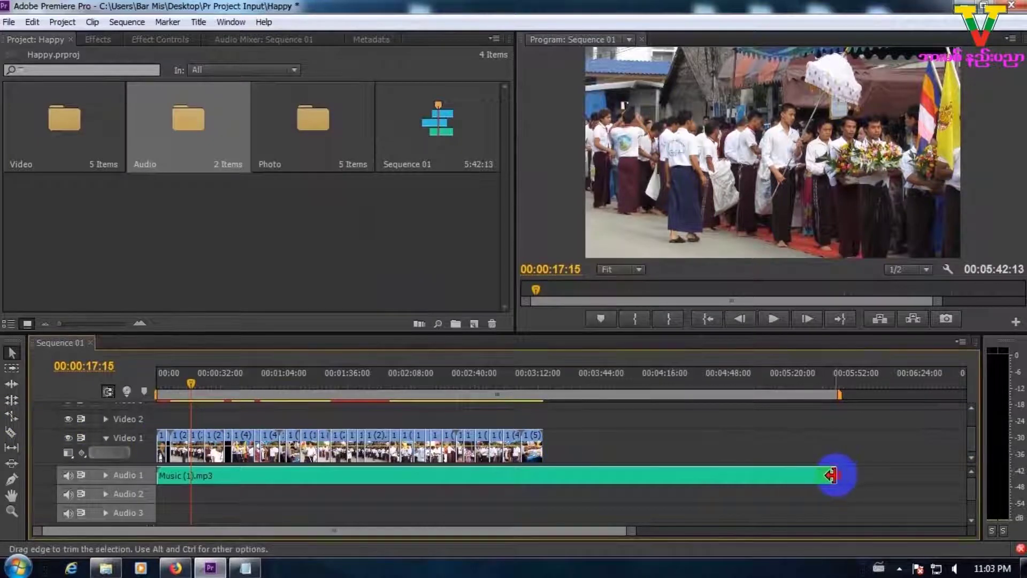
drag(831, 475, 540, 475)
Add Music (2).mp3 from the Audio bin to Audio 1 directly after Music (1).mp3, and close the bin
click(196, 131)
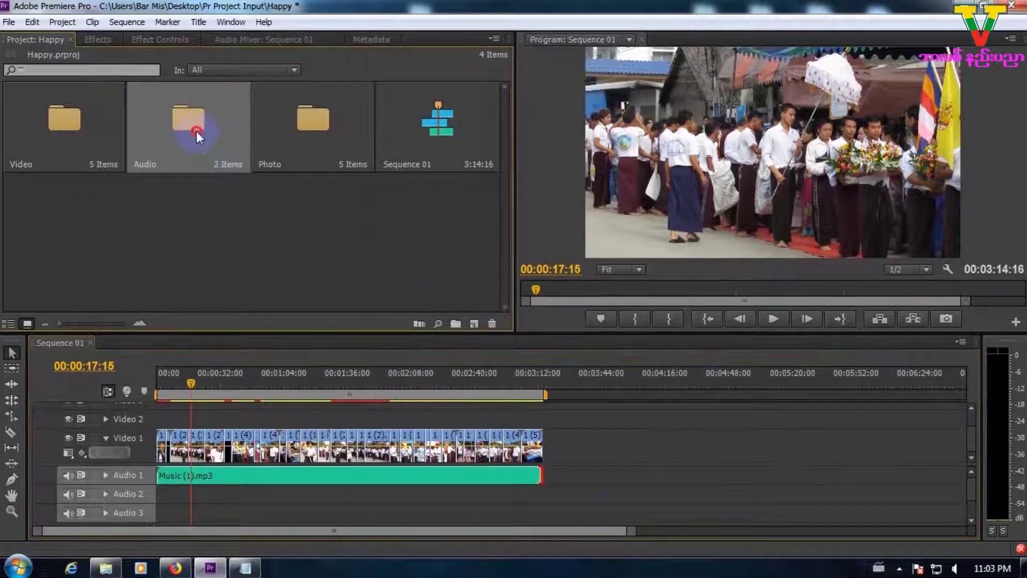
double_click(197, 130)
drag(310, 192, 543, 475)
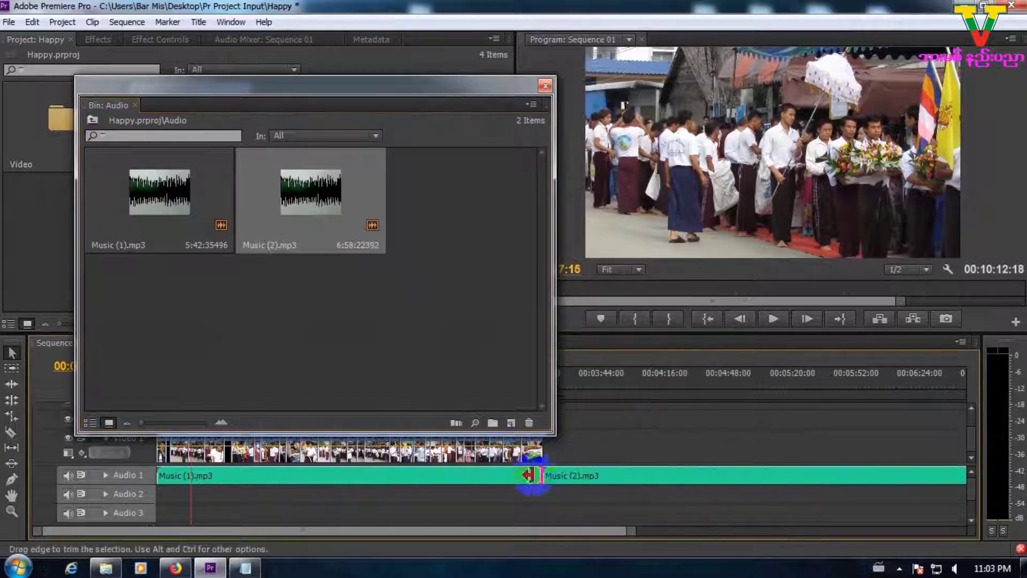
click(545, 85)
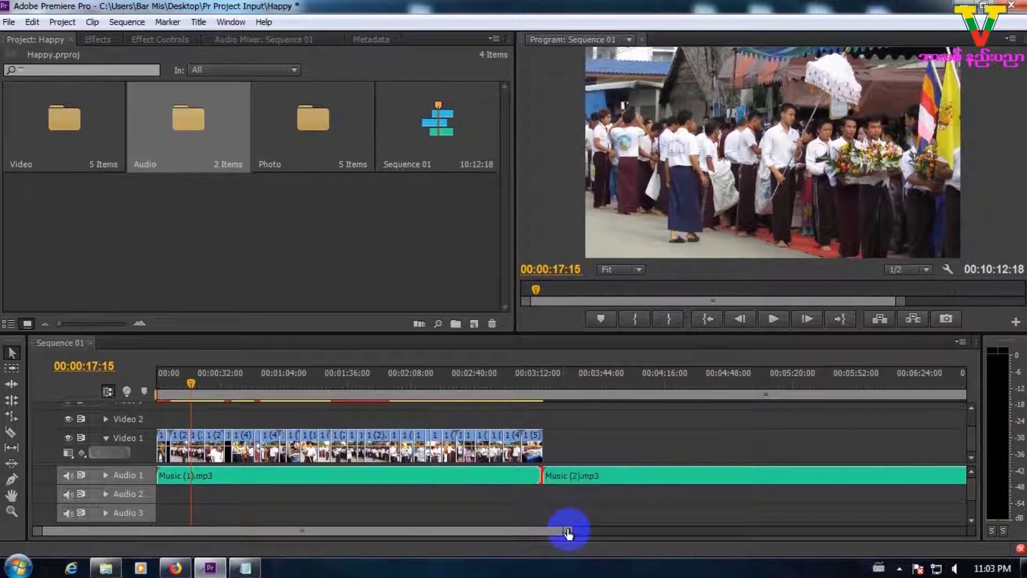
Expand Audio 1, play the end of Music (1).mp3 up to 00:03:13:22, and scrub past the cut to 00:03:19:01
drag(568, 531, 595, 533)
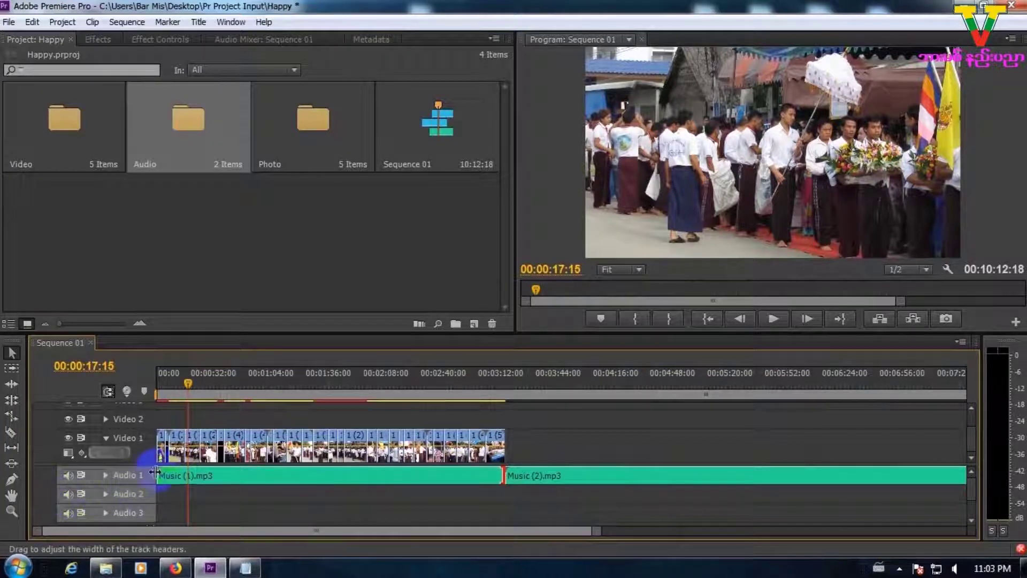
click(107, 475)
click(497, 383)
click(774, 318)
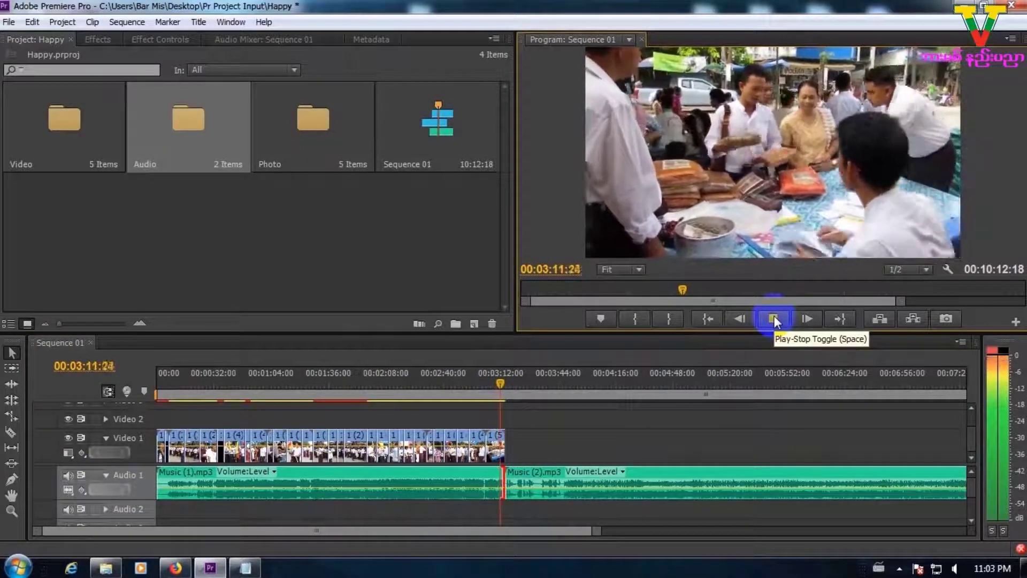
click(773, 320)
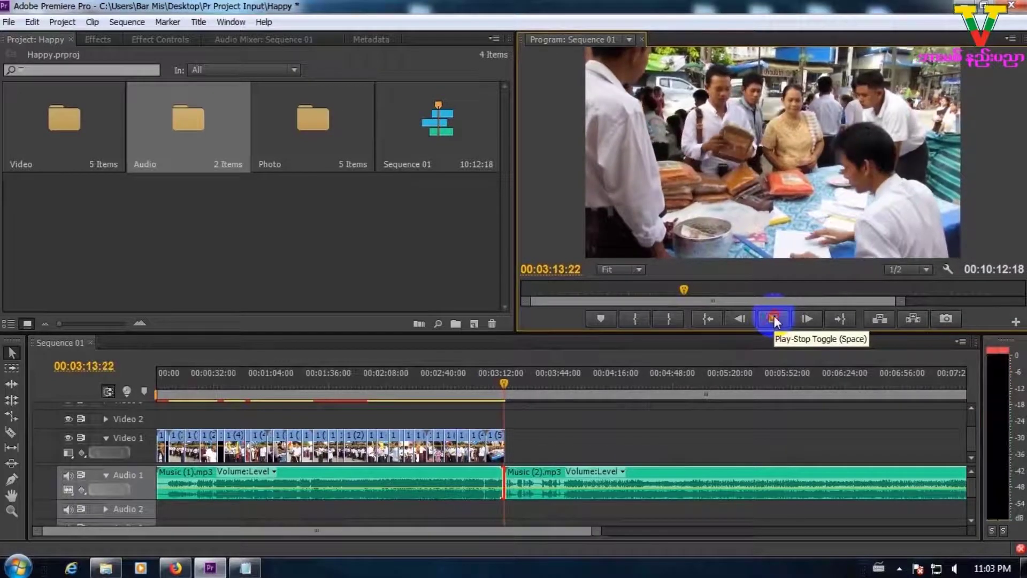
mouse_move(503, 388)
mouse_down()
mouse_move(492, 387)
mouse_move(513, 391)
mouse_up()
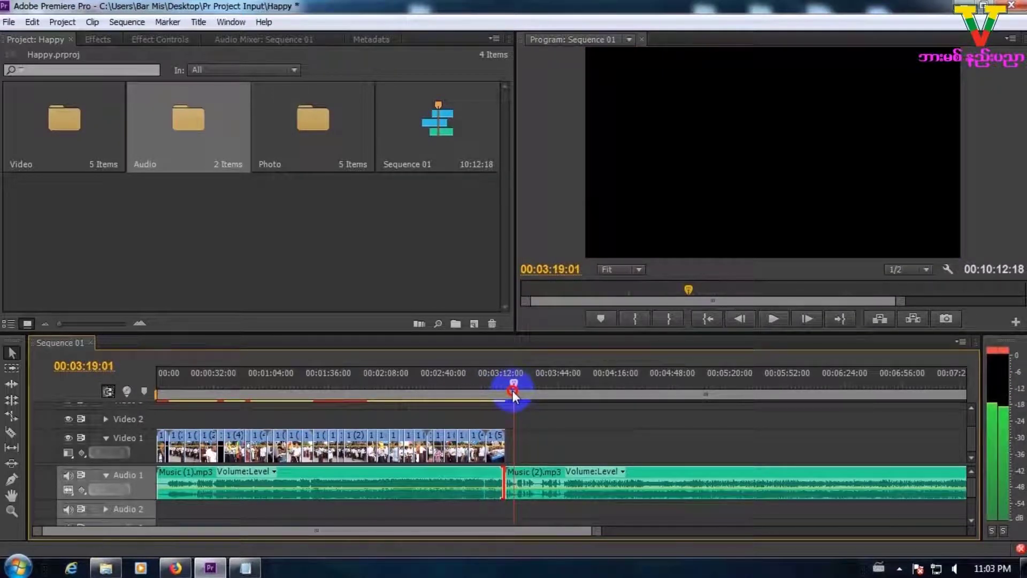
drag(513, 391, 513, 390)
Fade out Music (1).mp3 with Pen tool volume keyframes at about 00:03:02 and at its end, lowering the end keyframe to -oo dB
click(19, 478)
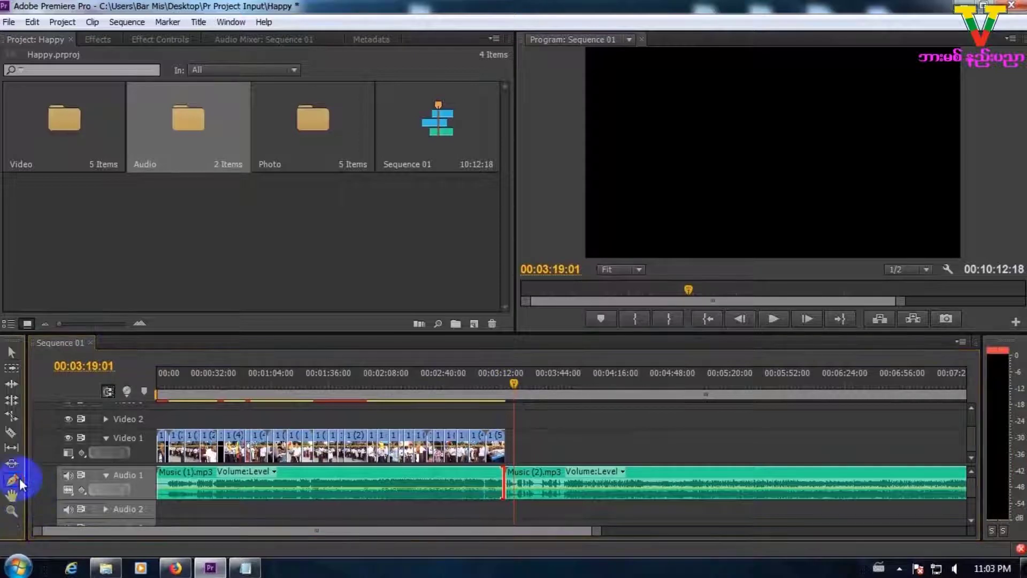
click(484, 489)
click(503, 493)
drag(503, 492, 503, 499)
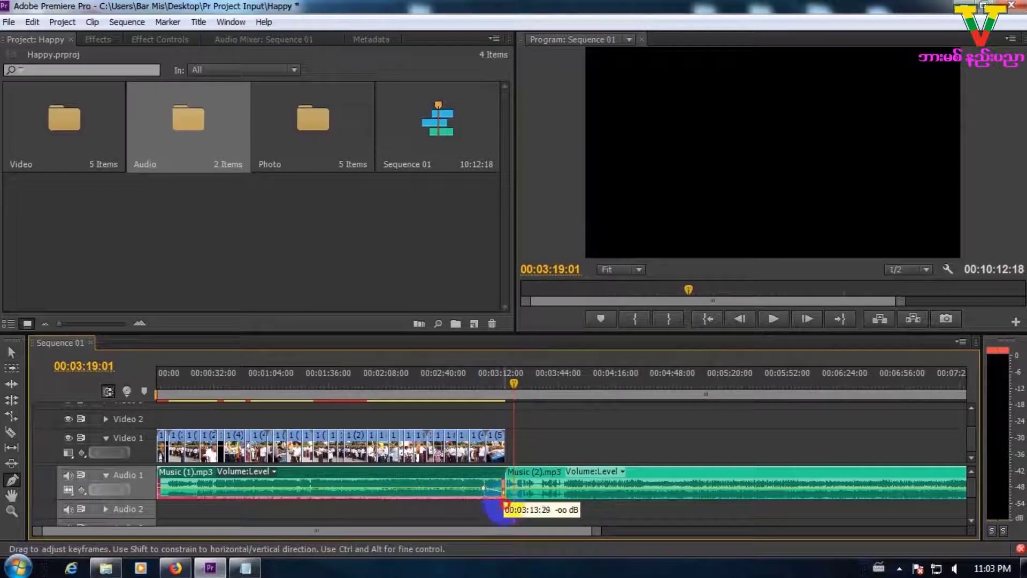
Play the fade-out of Music (1).mp3 from 00:03:02:05 to 00:03:08:04, and move the playhead to the sequence start
mouse_move(482, 388)
mouse_down()
mouse_move(497, 392)
mouse_move(485, 390)
mouse_up()
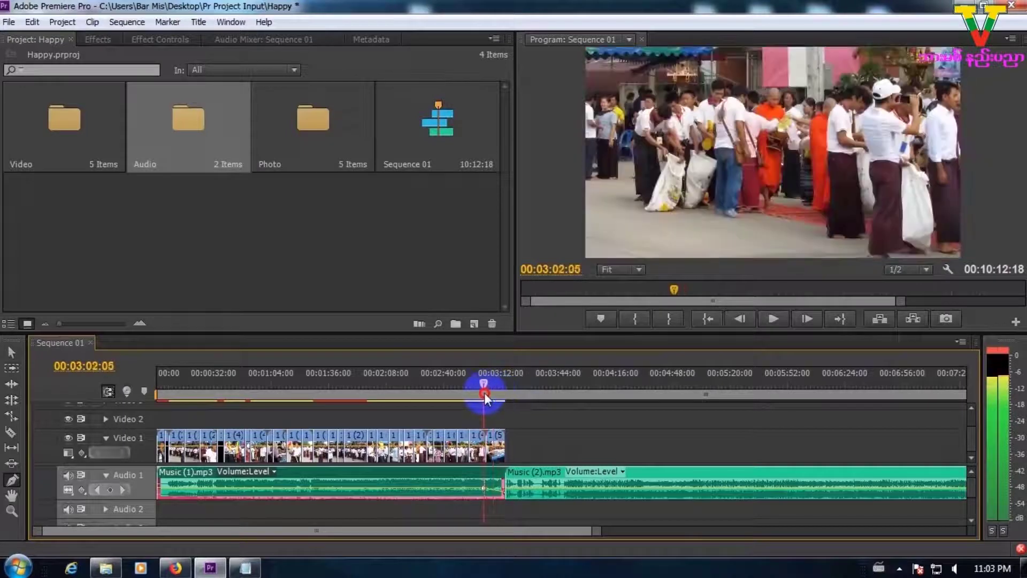
click(763, 319)
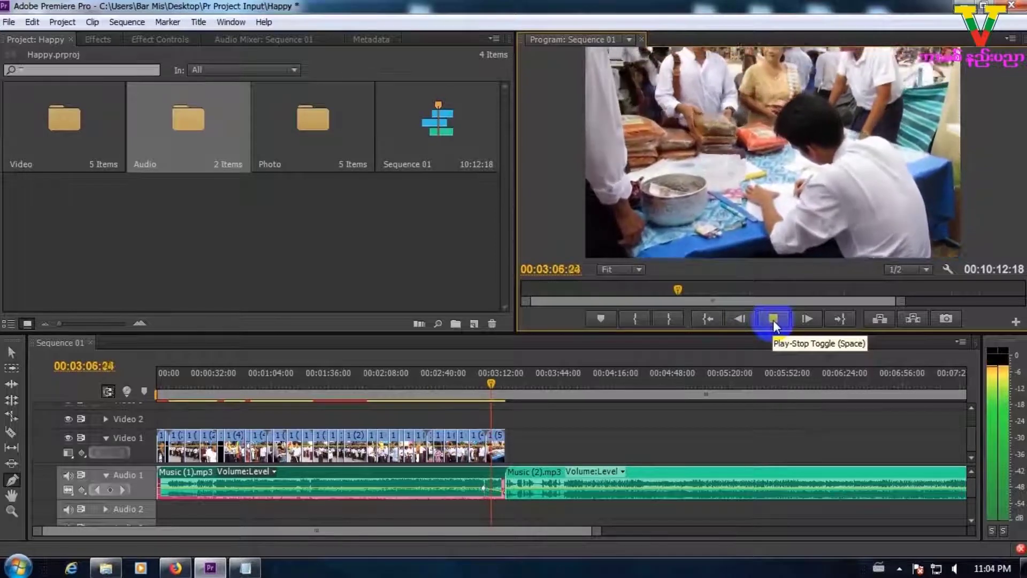
click(773, 319)
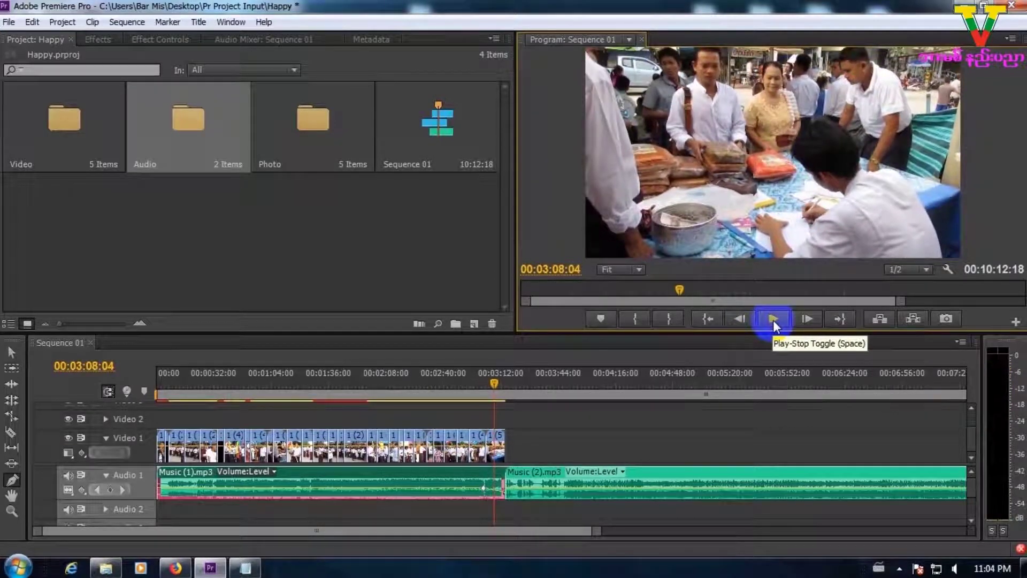
click(152, 384)
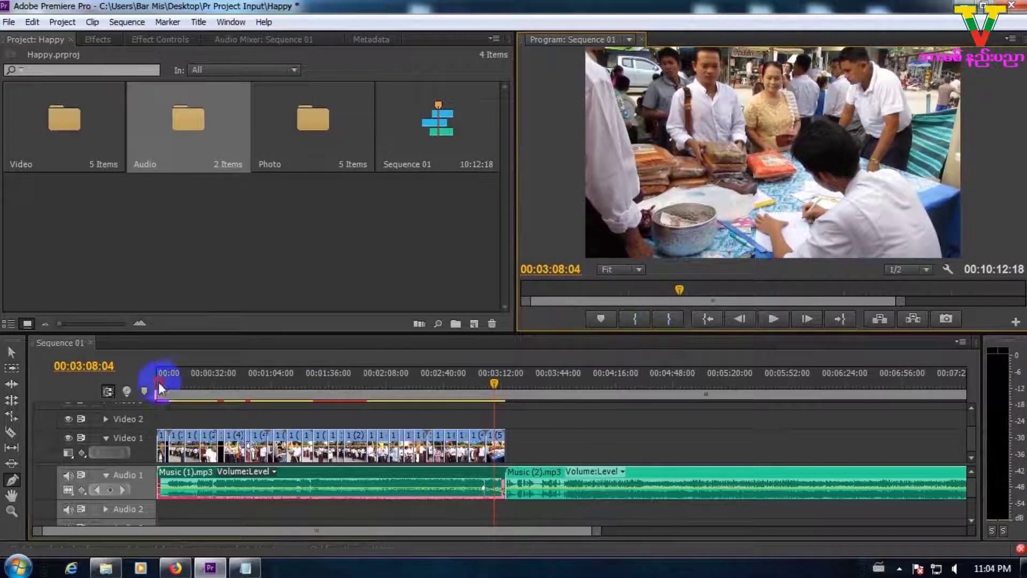
Fade in Music (1).mp3 with Pen tool volume keyframes at about 00:00:10 and at its start, lowering the start keyframe to -oo dB
drag(152, 384, 185, 388)
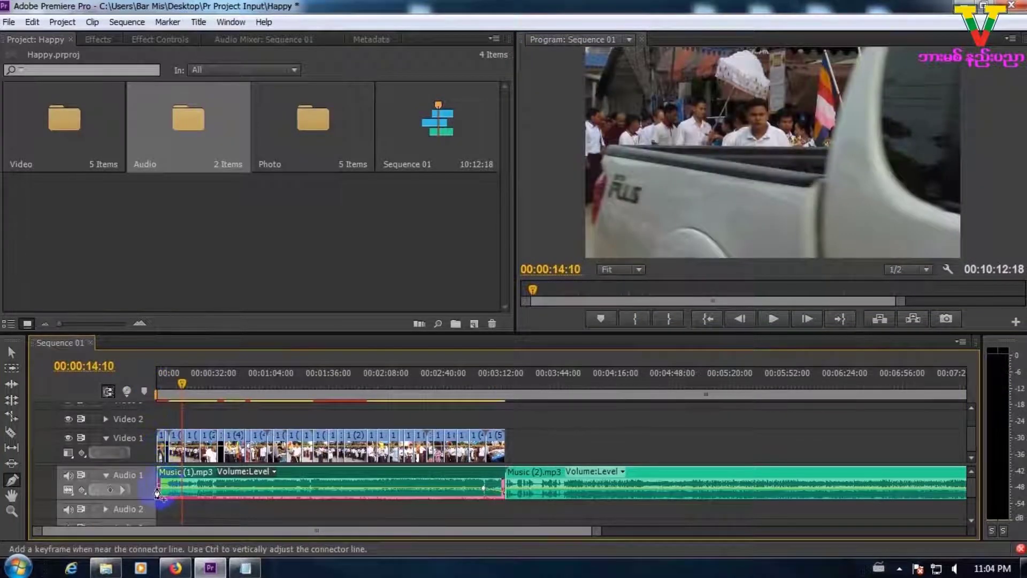
click(176, 488)
click(159, 494)
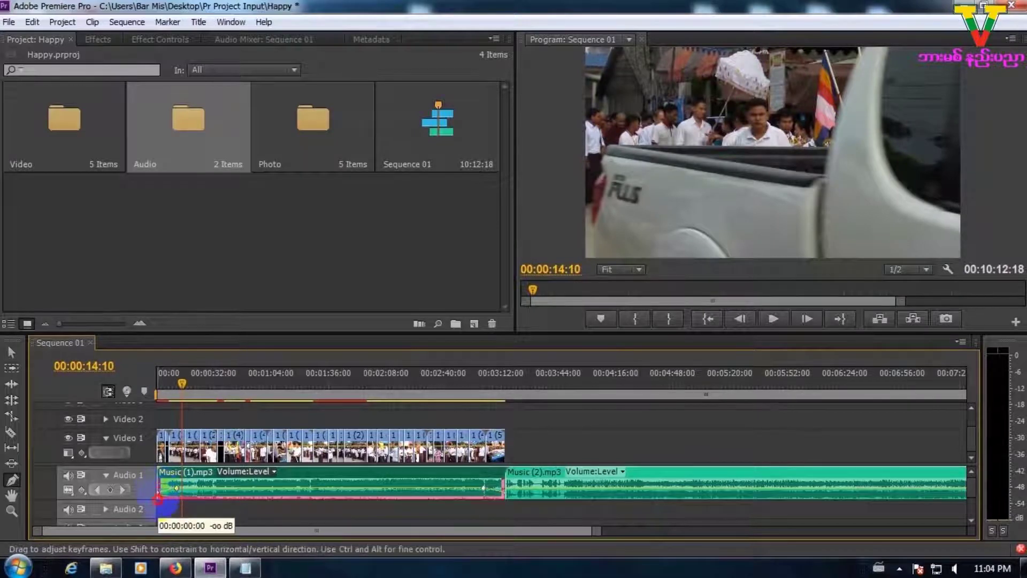
Fade in Music (2).mp3 with Pen tool volume keyframes at its start and at about 00:03:29, lowering the start keyframe to the bottom
drag(171, 383, 290, 390)
mouse_move(503, 377)
mouse_down()
mouse_move(489, 383)
mouse_move(508, 382)
mouse_up()
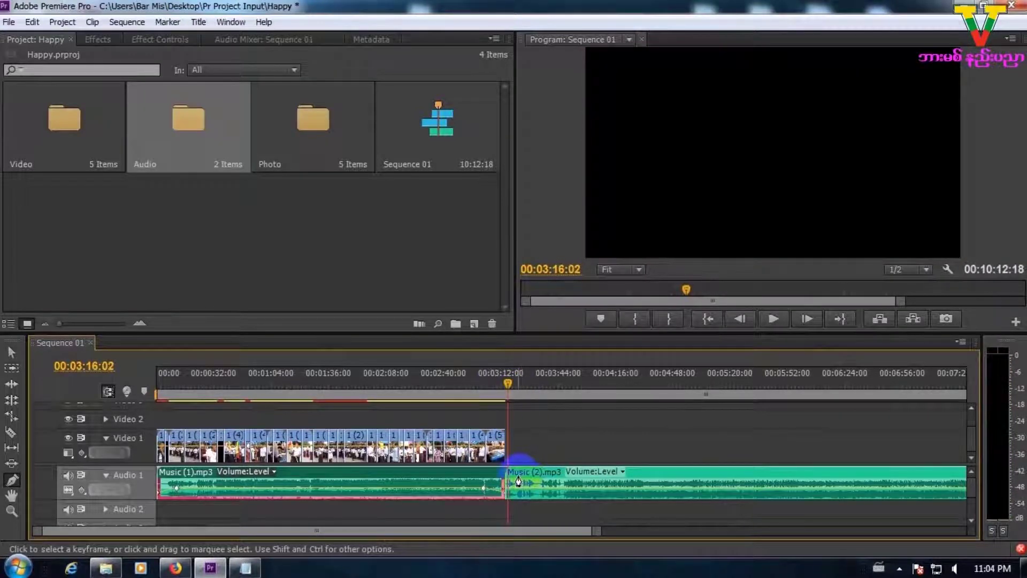
click(508, 491)
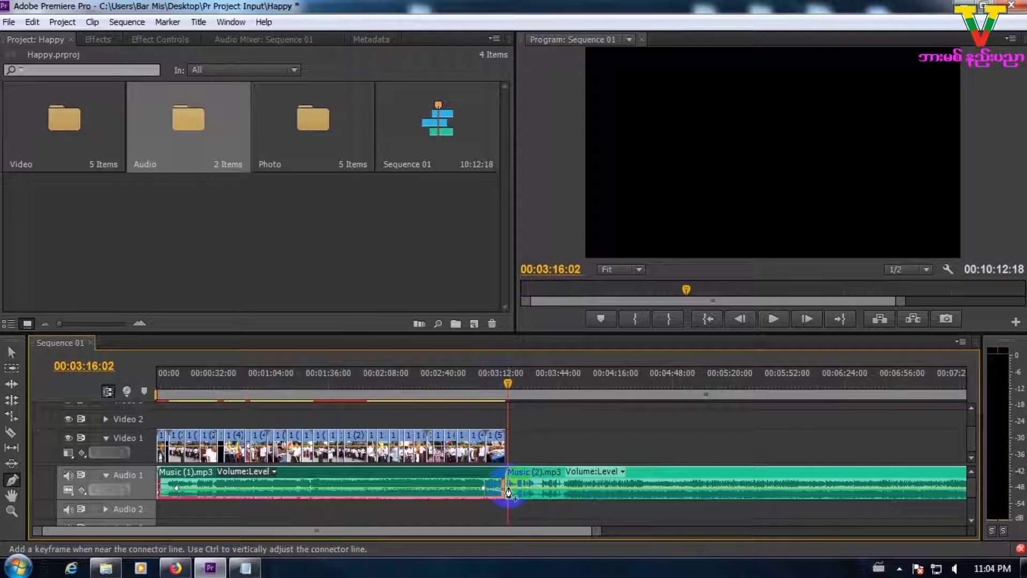
drag(508, 491, 508, 492)
click(533, 488)
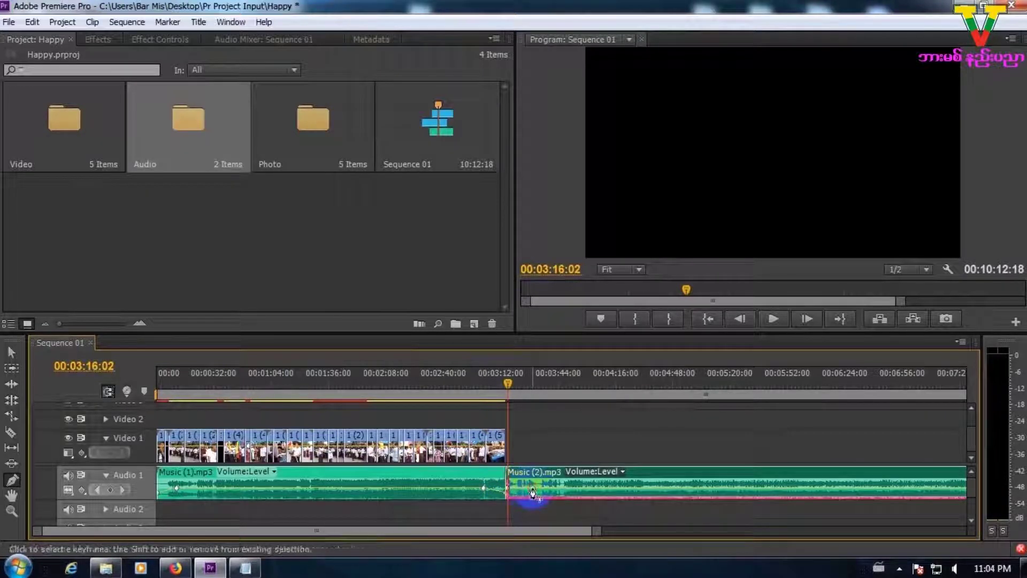
drag(509, 493, 509, 502)
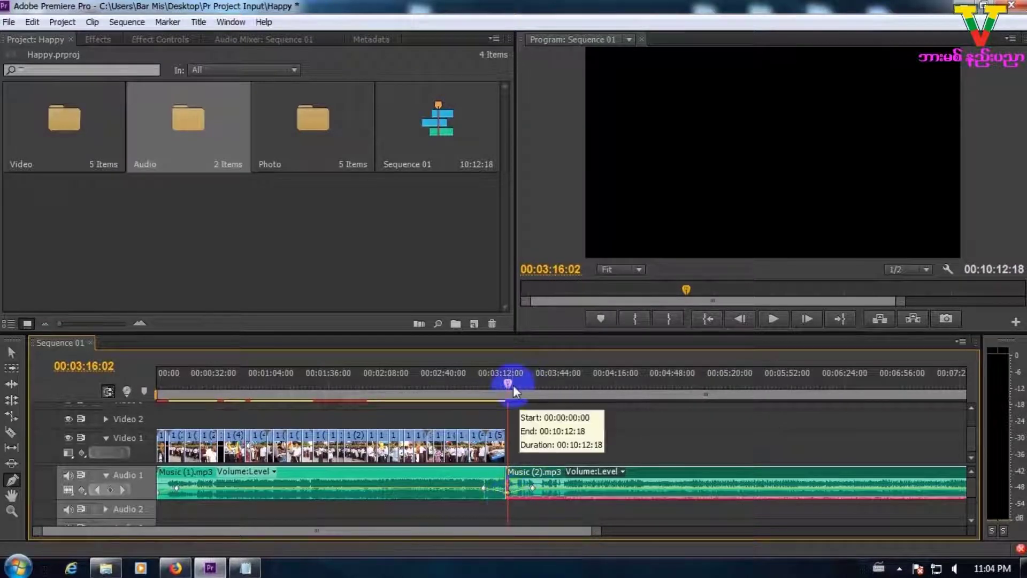
Move the first fade-out keyframe of Music (1).mp3 earlier and higher, to about 00:02:45, and play from 00:02:50:11 to 00:02:53:13
click(489, 387)
drag(489, 389, 488, 388)
drag(475, 494, 452, 483)
drag(486, 382, 463, 395)
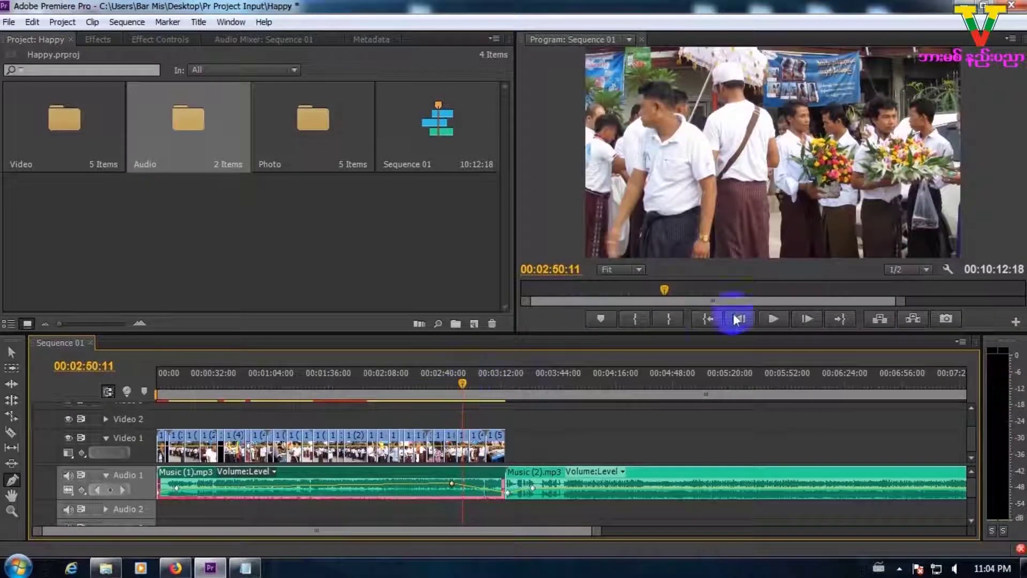
click(774, 319)
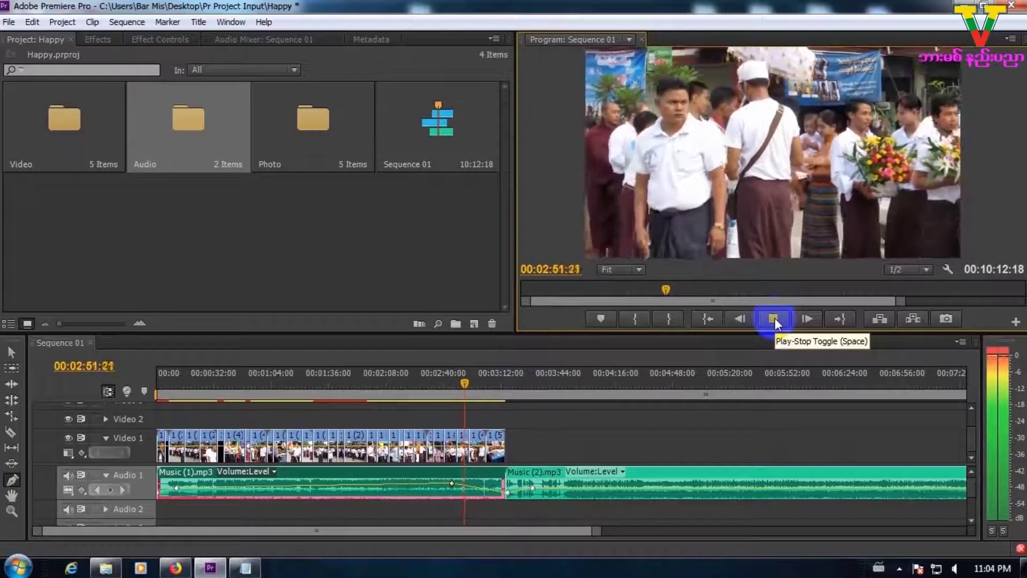
click(774, 319)
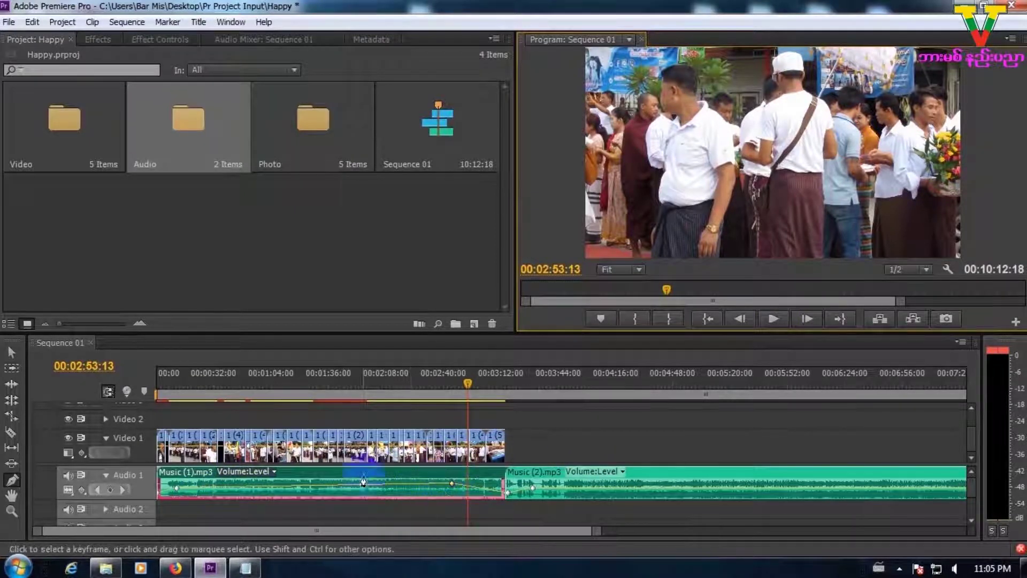
Collapse and re-expand Audio 1 several times to compare the track with its volume keyframes hidden and shown
click(105, 475)
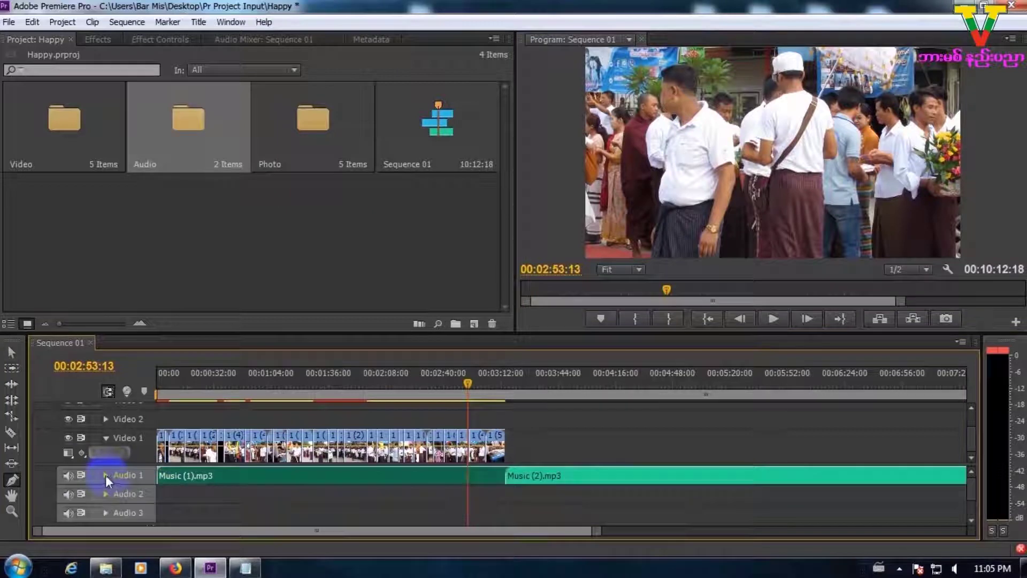
click(105, 475)
click(105, 475)
click(104, 475)
click(105, 475)
click(105, 475)
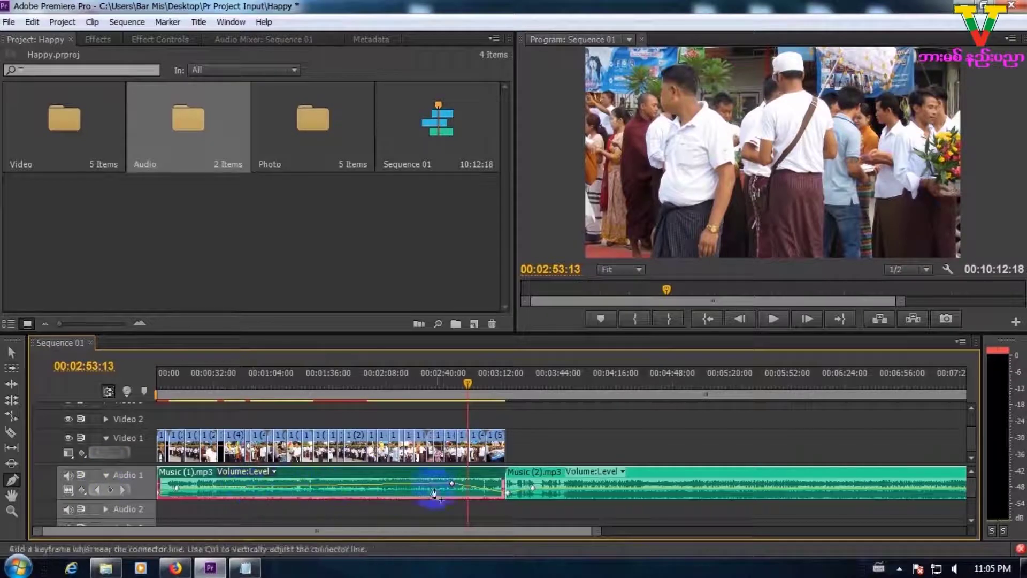
click(105, 474)
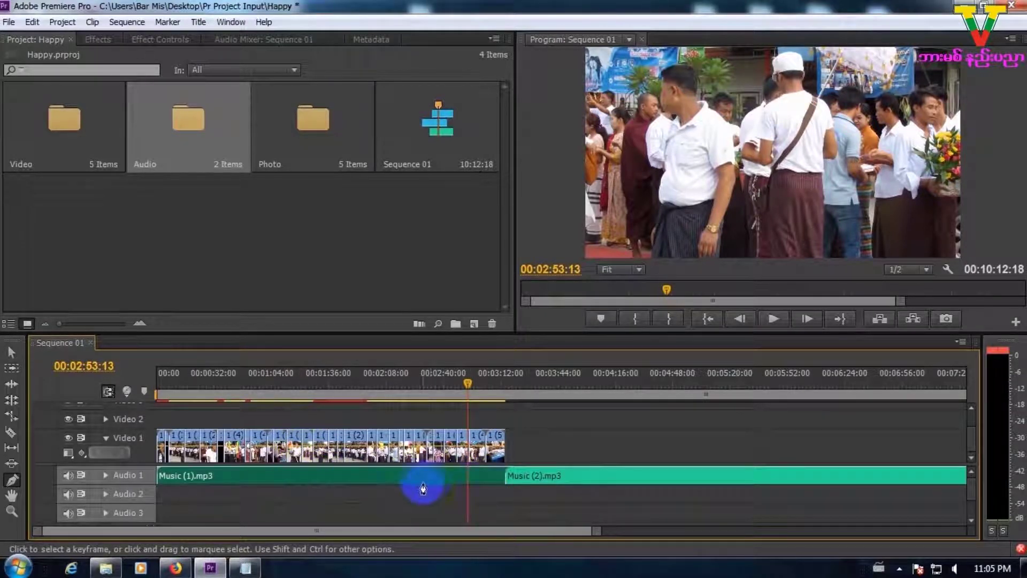
click(105, 475)
Scrub the playhead to 00:03:11:13 near the end of Music (1).mp3, keeping the Pen tool active
click(464, 494)
drag(463, 493, 503, 491)
drag(467, 390, 500, 385)
click(11, 479)
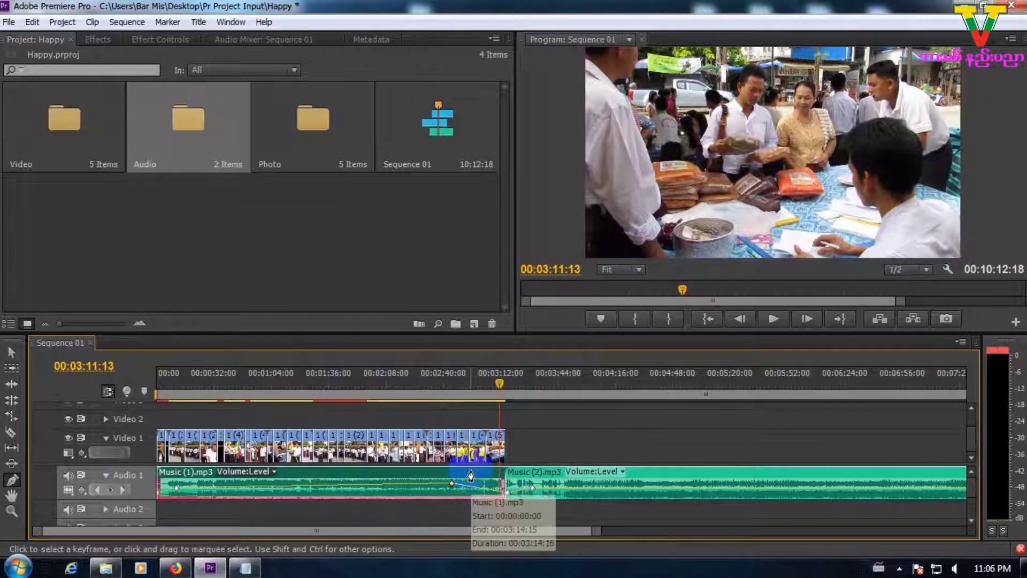
Scroll the timeline with the Hand tool, zoom in for a closer view, and return to the opening clips
click(12, 497)
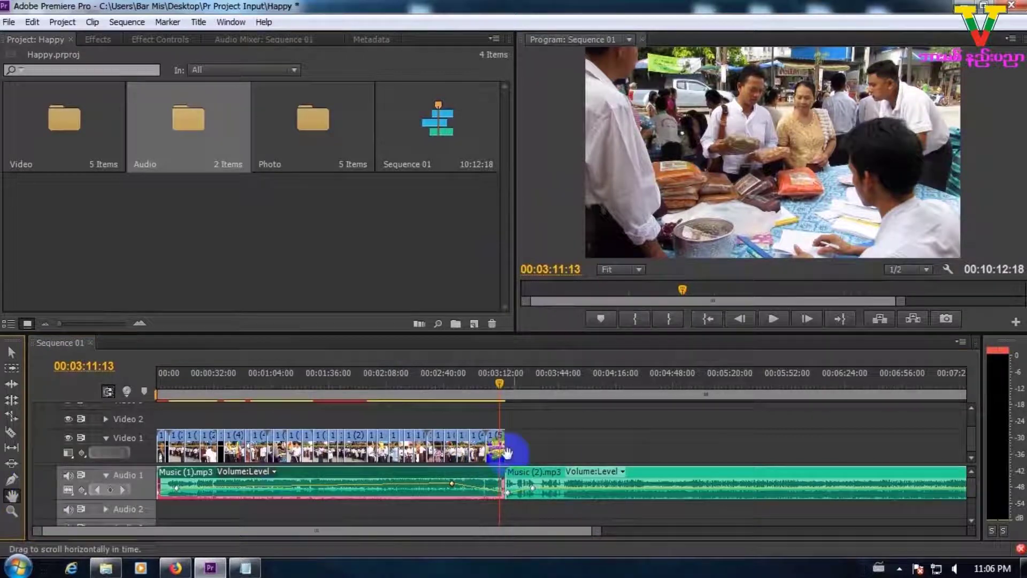
drag(578, 447, 431, 443)
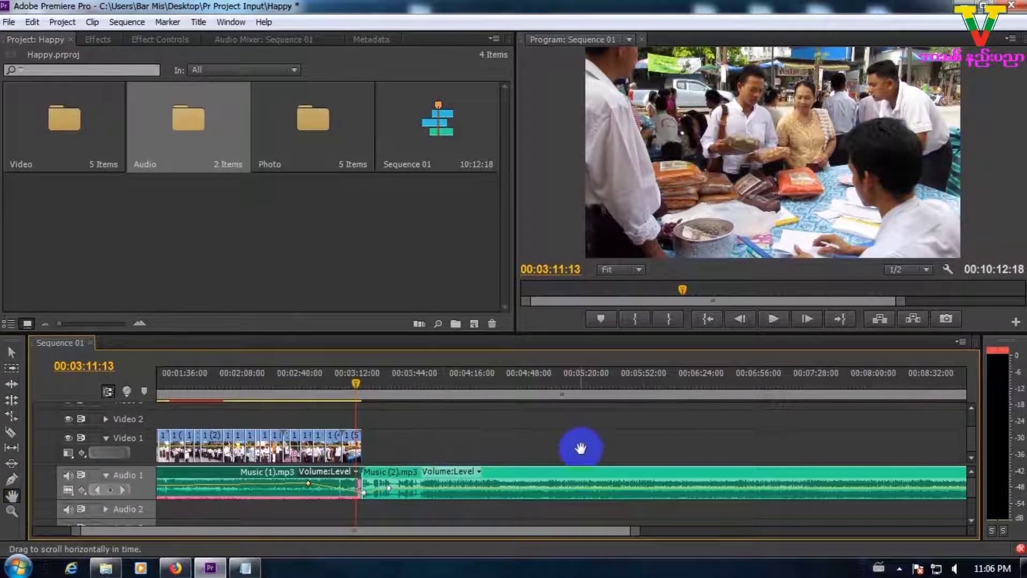
drag(635, 532, 465, 534)
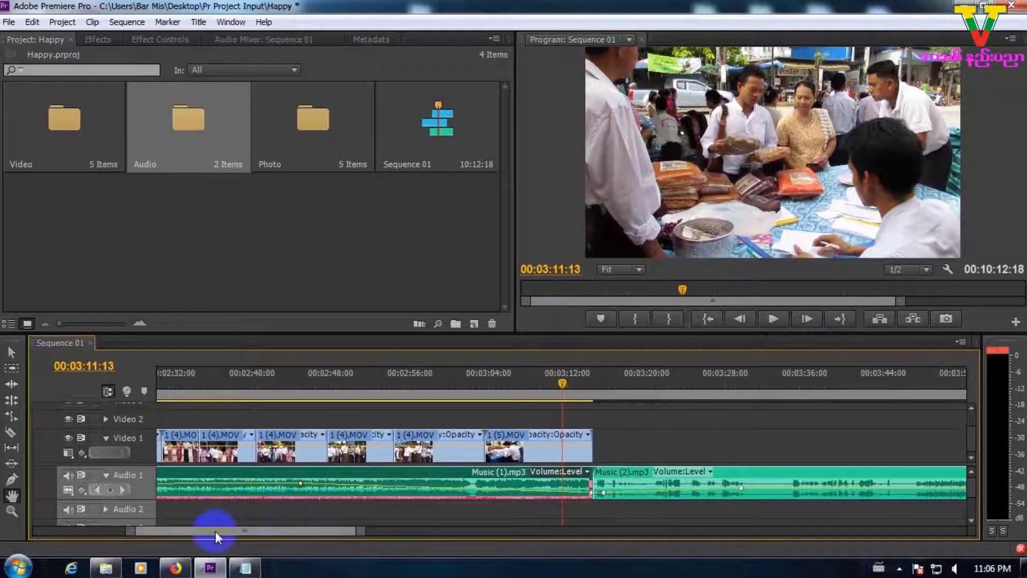
drag(215, 531, 127, 525)
drag(268, 430, 217, 422)
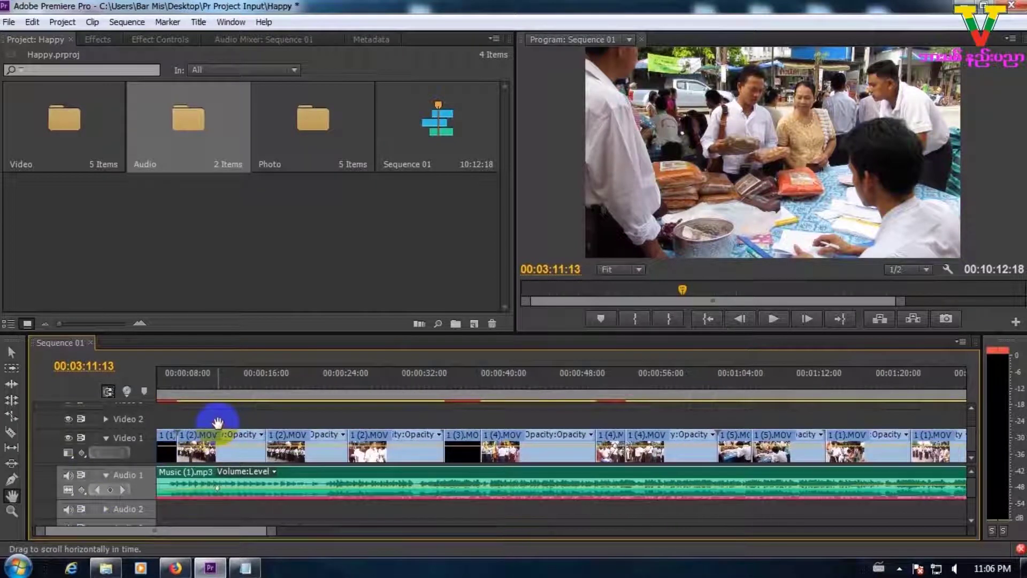
Select the 1 (2).MOV clip near 00:00:28 with the Selection tool, and pan the timeline to the end of the video with the Hand tool
click(11, 352)
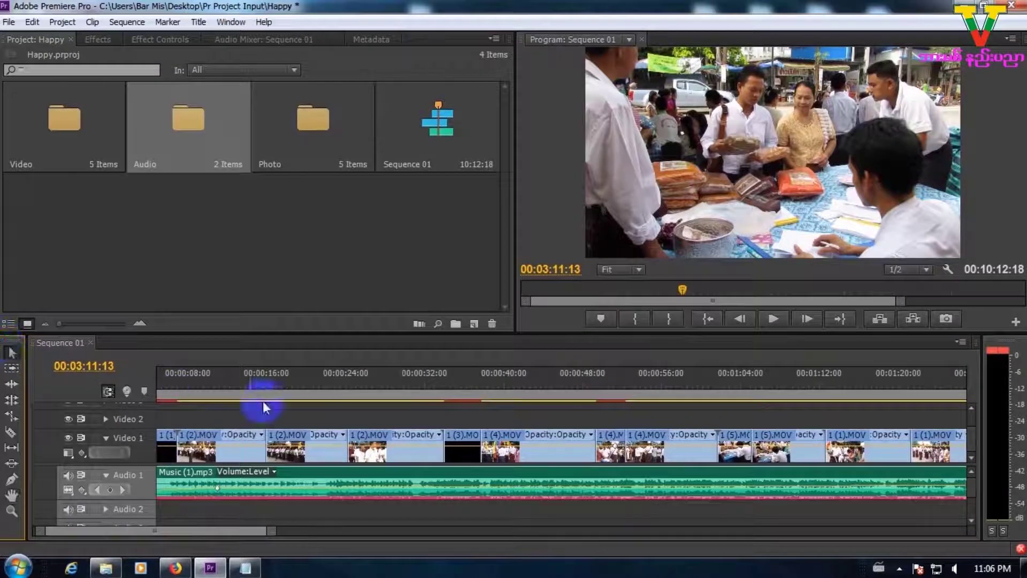
mouse_move(387, 431)
mouse_down()
mouse_move(346, 428)
mouse_move(388, 435)
mouse_up()
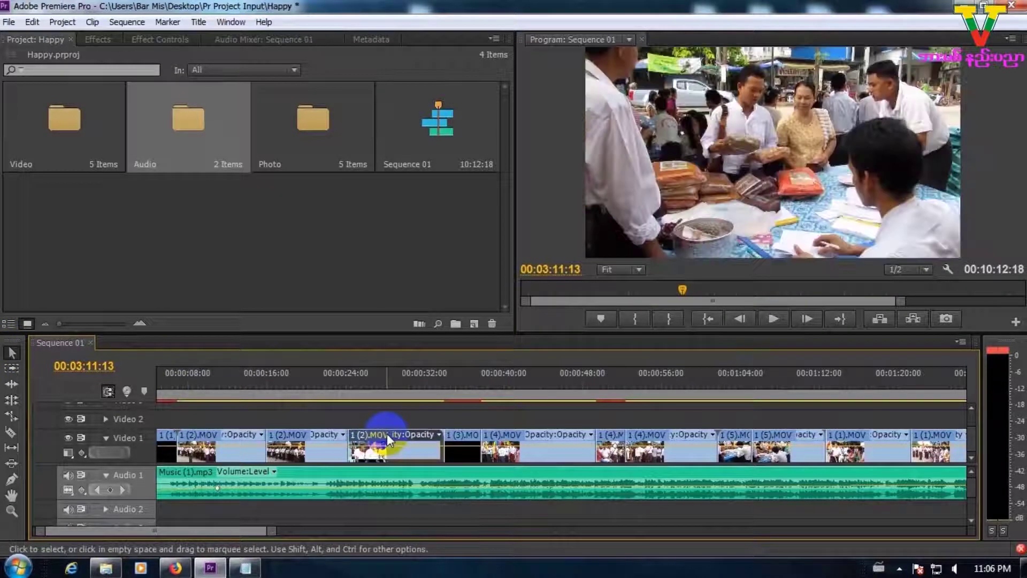
click(12, 495)
drag(413, 453, 306, 451)
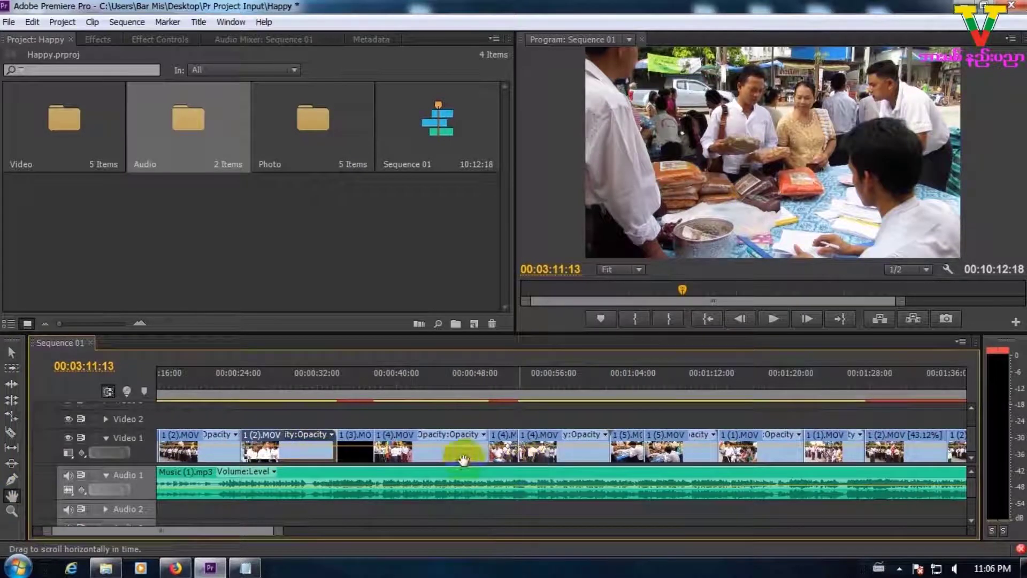
drag(562, 448, 435, 432)
drag(779, 449, 563, 436)
drag(775, 425, 535, 425)
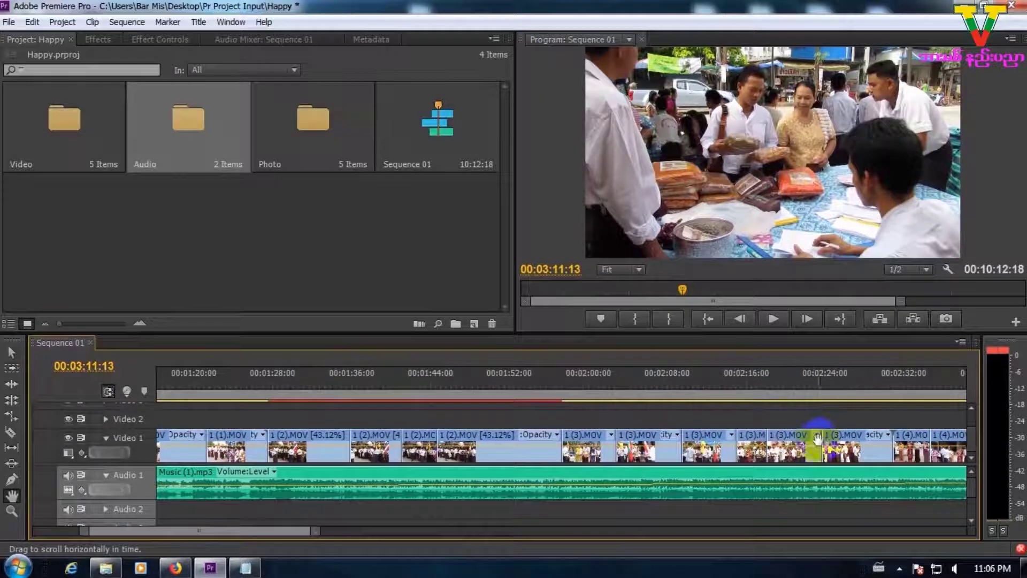
drag(832, 443, 601, 425)
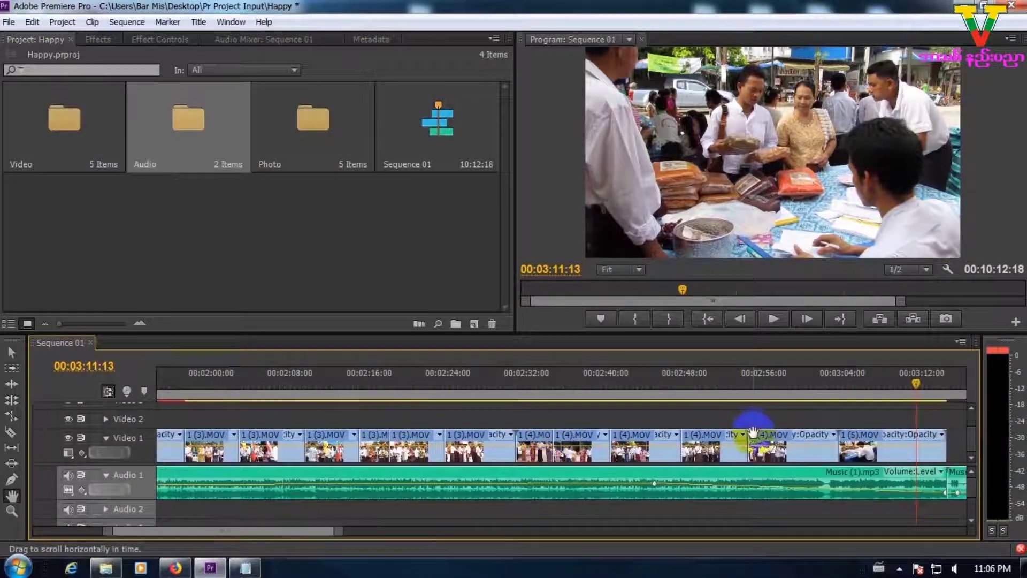
drag(752, 424, 603, 425)
drag(756, 429, 580, 433)
Pan the timeline back with the Hand tool so the view starts at about 00:00:16
drag(708, 436, 855, 431)
drag(517, 434, 856, 431)
drag(188, 431, 745, 446)
drag(408, 431, 600, 431)
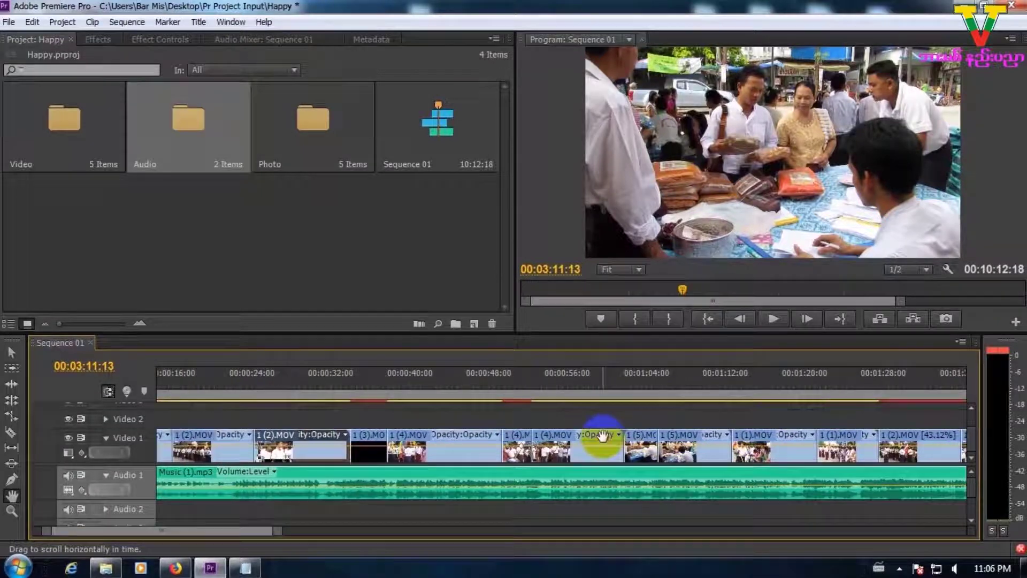
Zoom in on the timeline with the Zoom tool at several points, rescaling the visible range in between, ending near 00:03:09
click(11, 511)
click(379, 425)
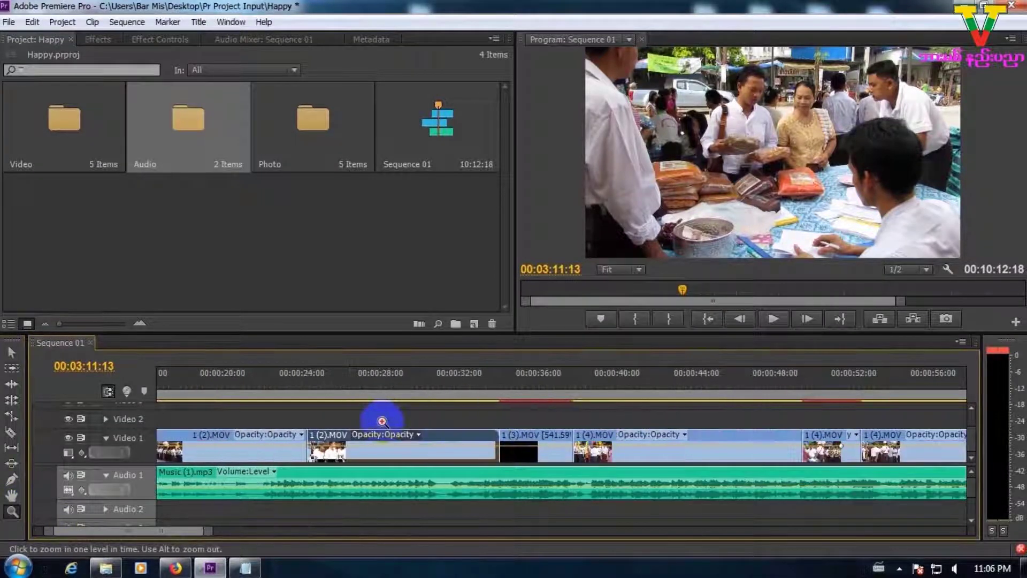
drag(212, 535, 550, 515)
click(444, 423)
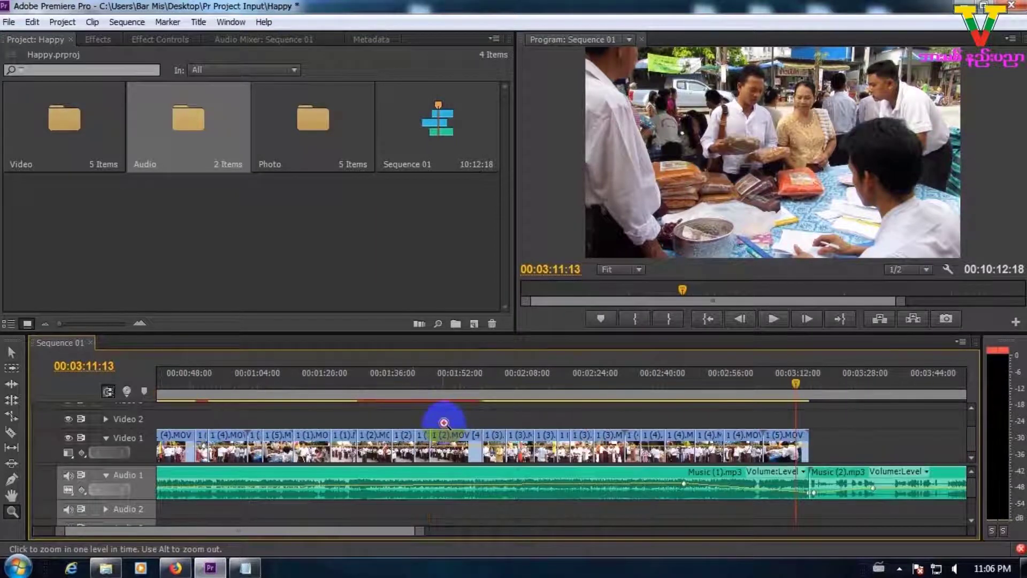
drag(417, 531, 228, 529)
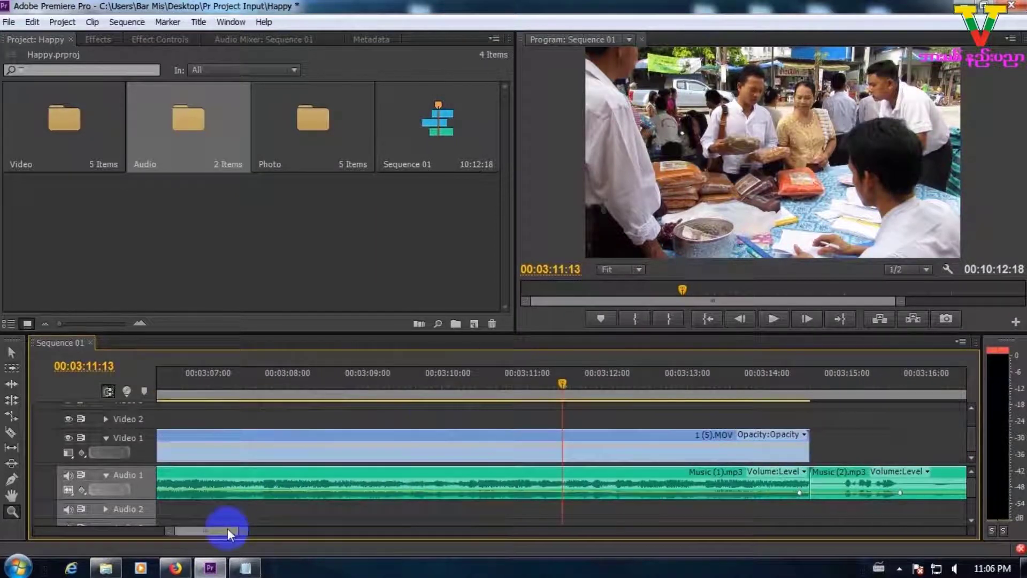
click(409, 414)
Zoom the timeline out several levels with the Zoom tool, until about 00:02:16 to 00:03:28 is visible
key(alt)
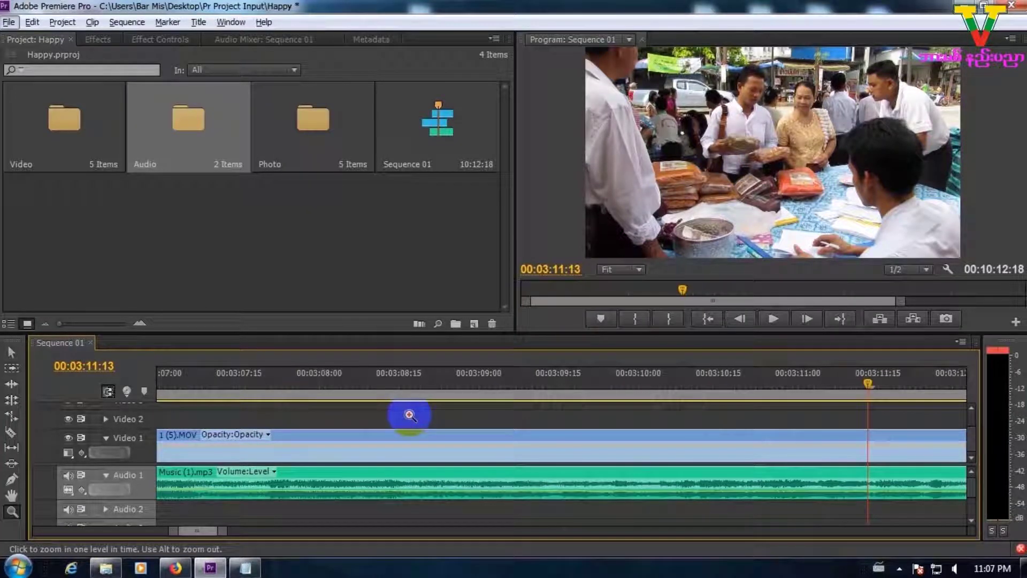
key(alt)
alt+click(410, 414)
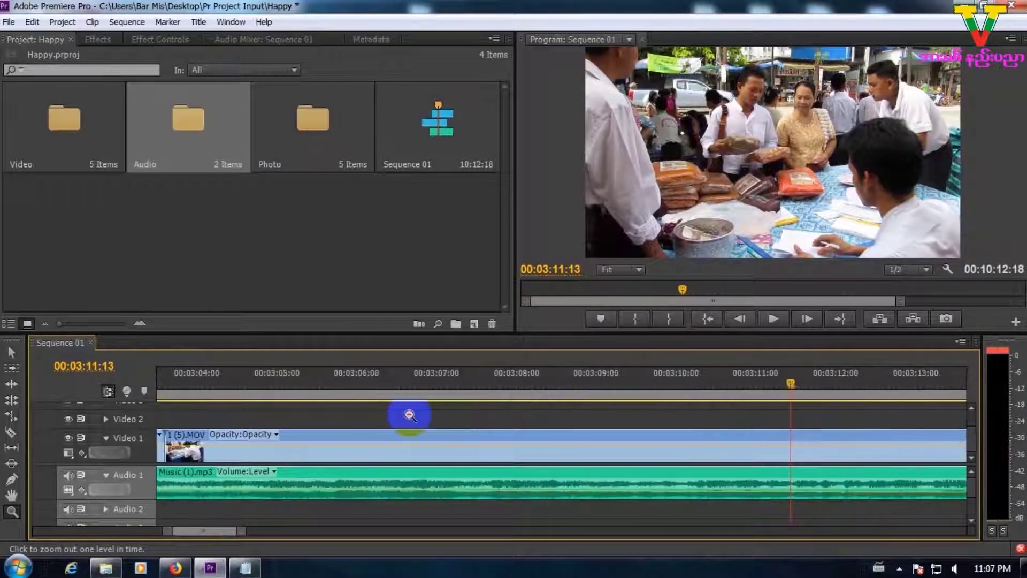
alt+click(408, 417)
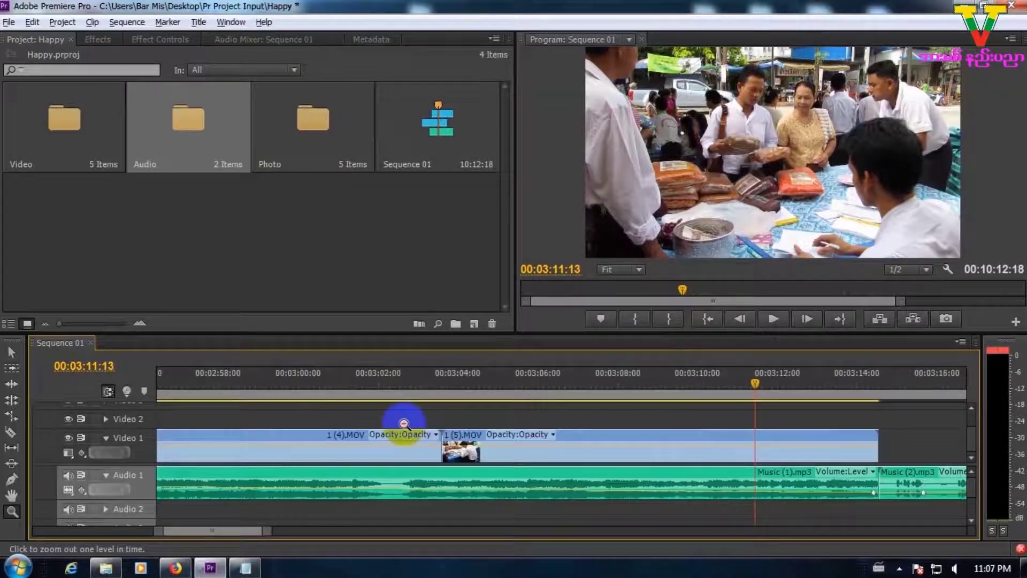
alt+click(405, 421)
alt+click(404, 422)
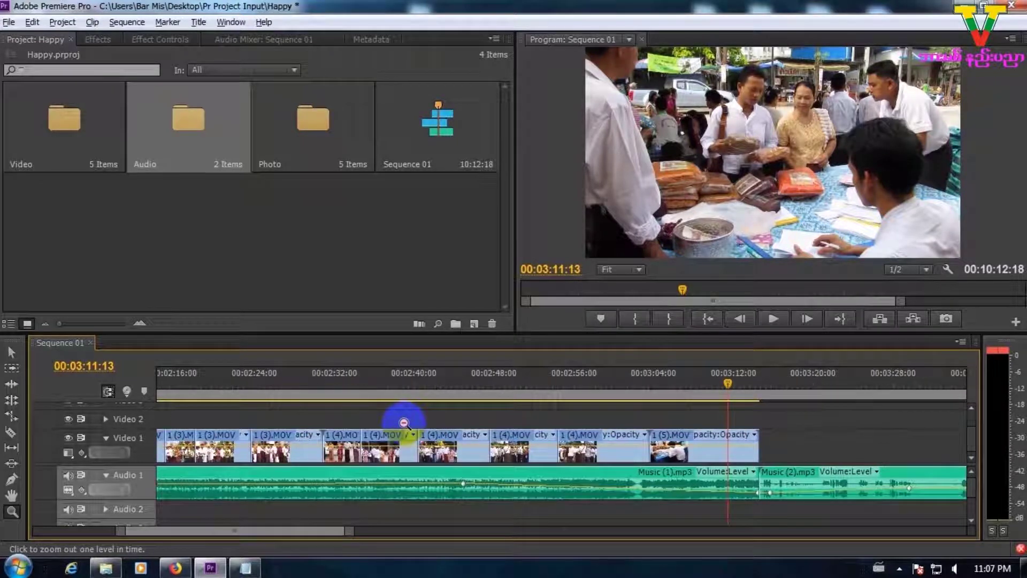
Alternate zooming the timeline in and out with the Zoom tool, ending zoomed in closely around 00:03:11:13
click(404, 423)
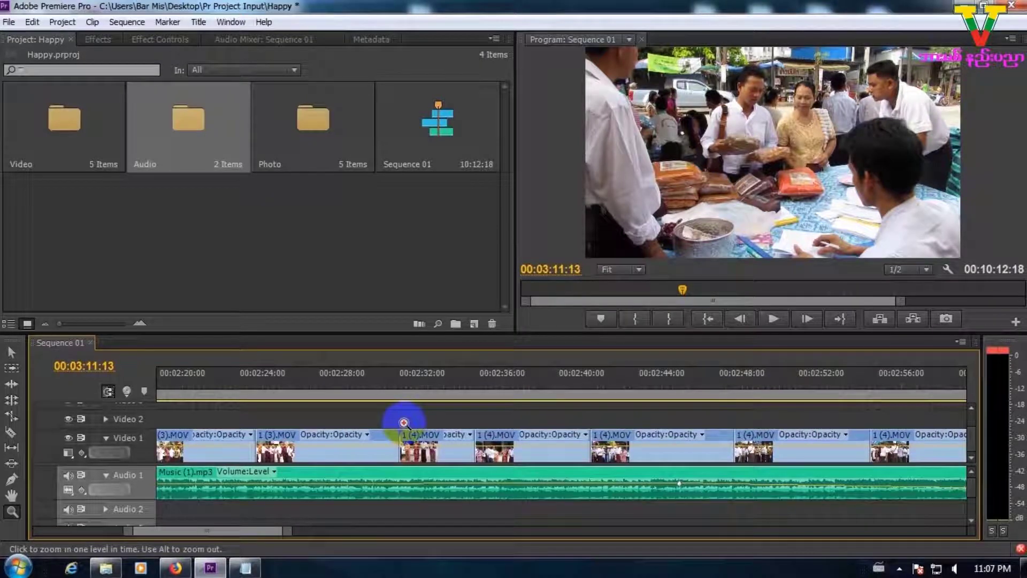
alt+click(404, 423)
click(404, 422)
alt+click(404, 422)
click(404, 423)
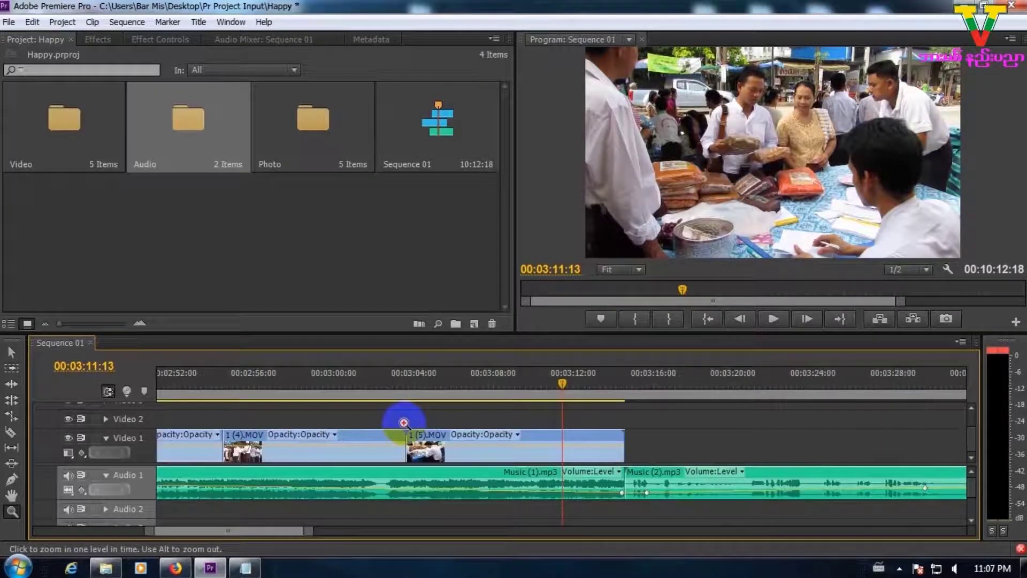
click(404, 423)
click(404, 423)
click(404, 423)
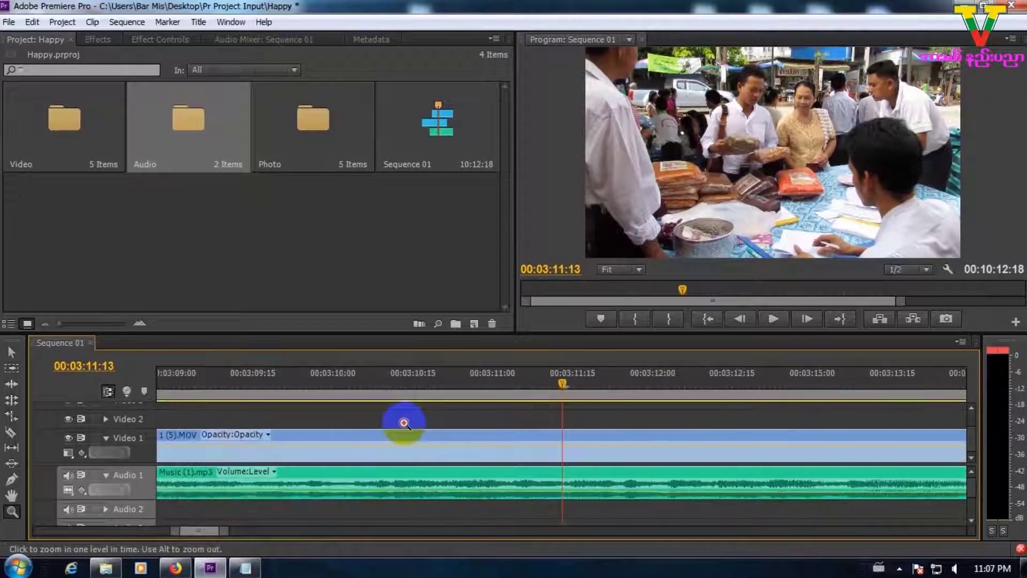
Zoom the timeline out with the Zoom tool until the whole sequence fits in view
alt+click(404, 423)
alt+click(404, 423)
alt+click(404, 423)
alt+click(404, 422)
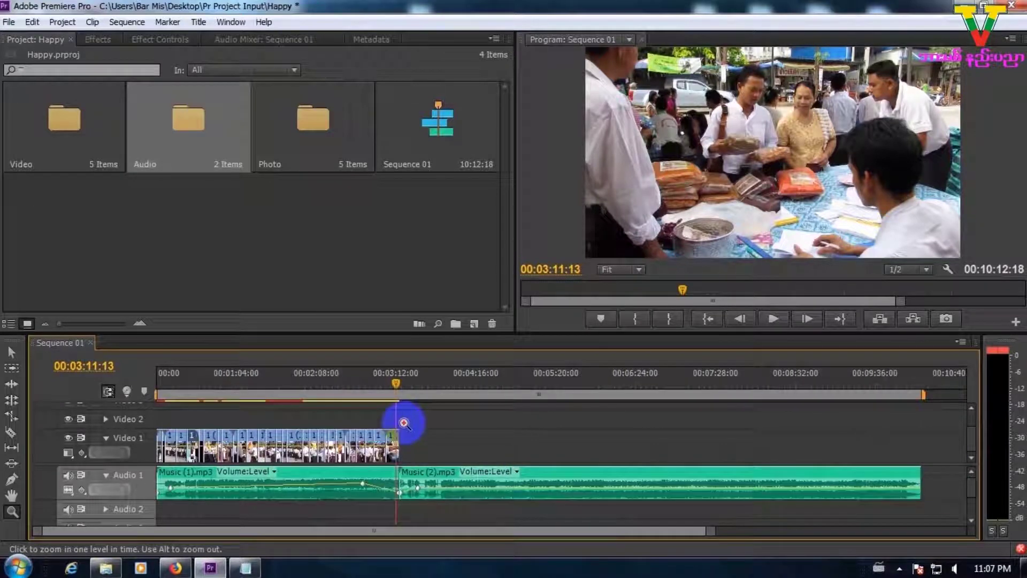
alt+click(404, 423)
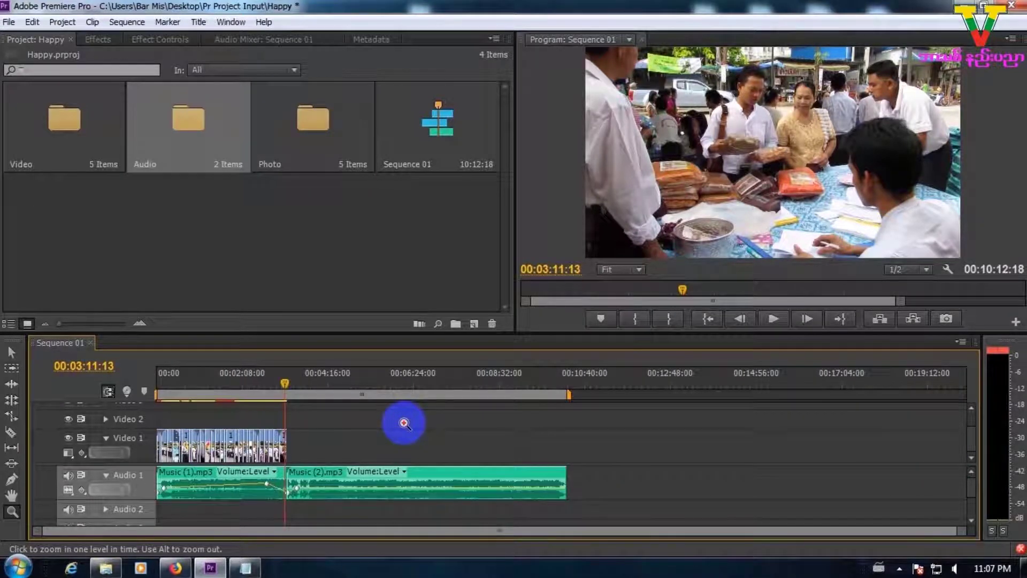
Alternate zooming the timeline in and out with the Zoom tool, ending zoomed in to show about 00:01:04 to 00:05:20
click(404, 423)
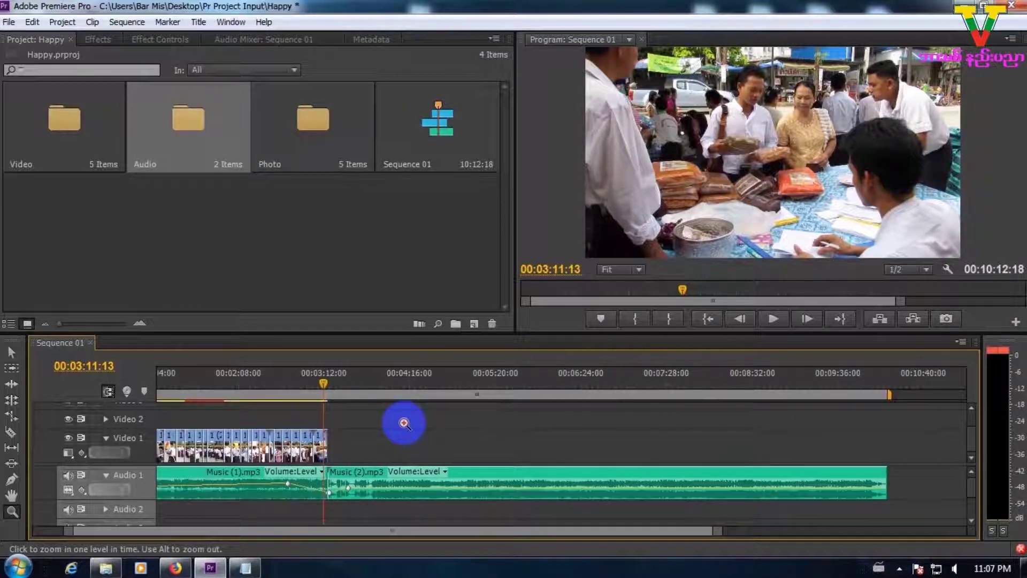
alt+click(404, 423)
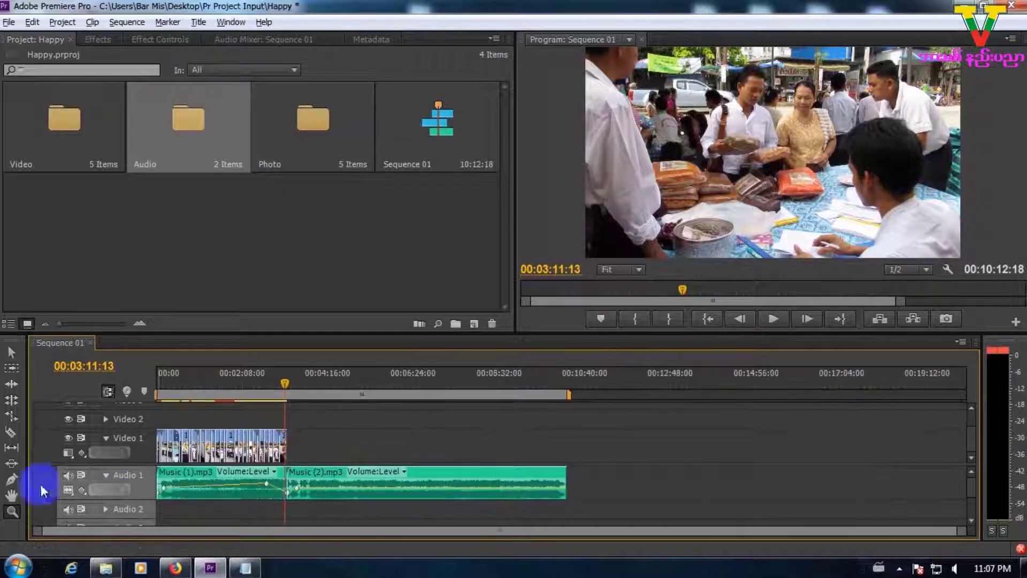
click(336, 439)
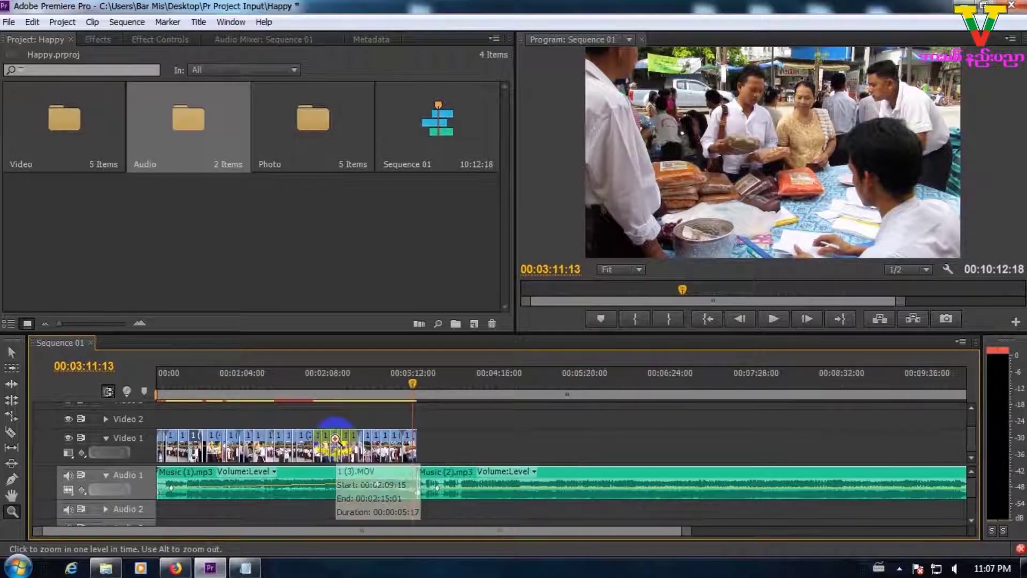
alt+click(336, 438)
click(336, 439)
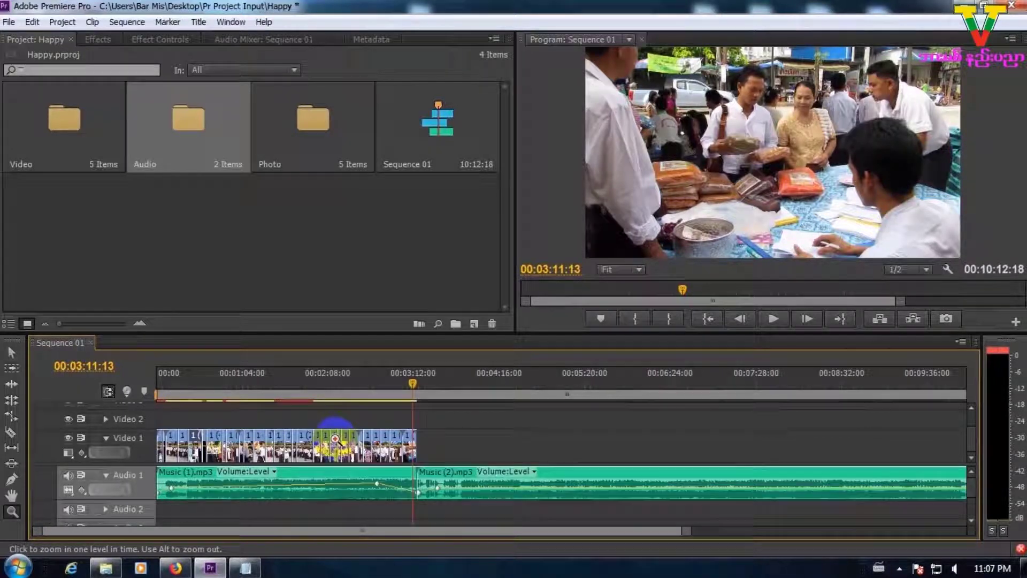
click(335, 439)
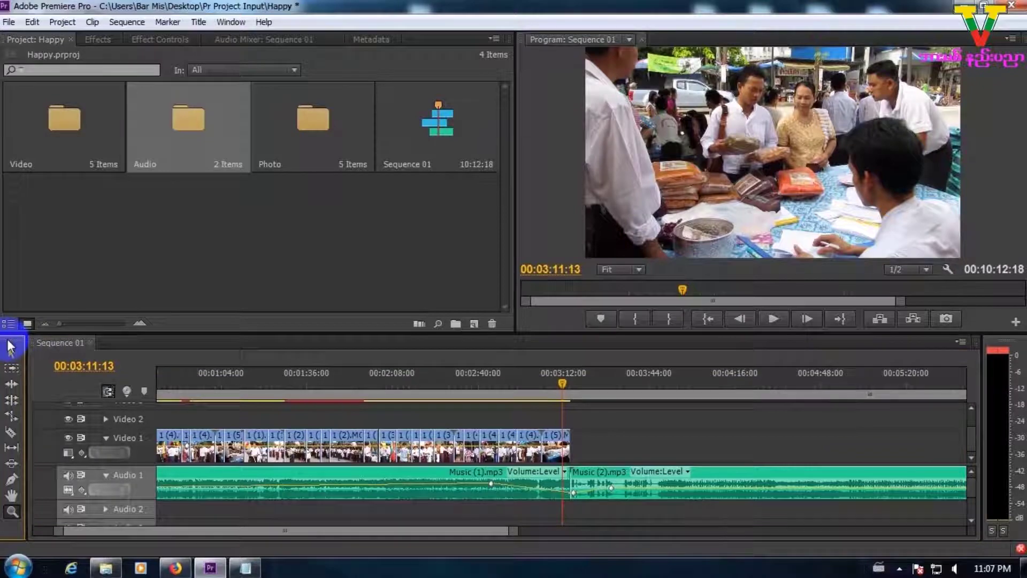
Switch to the Interface Basic Lesson - 4 notes in Notepad and review the Tools Panel list from Selection Tool to Zoom Tool
click(244, 566)
drag(346, 194, 583, 195)
scroll(1016, 375, down, 1)
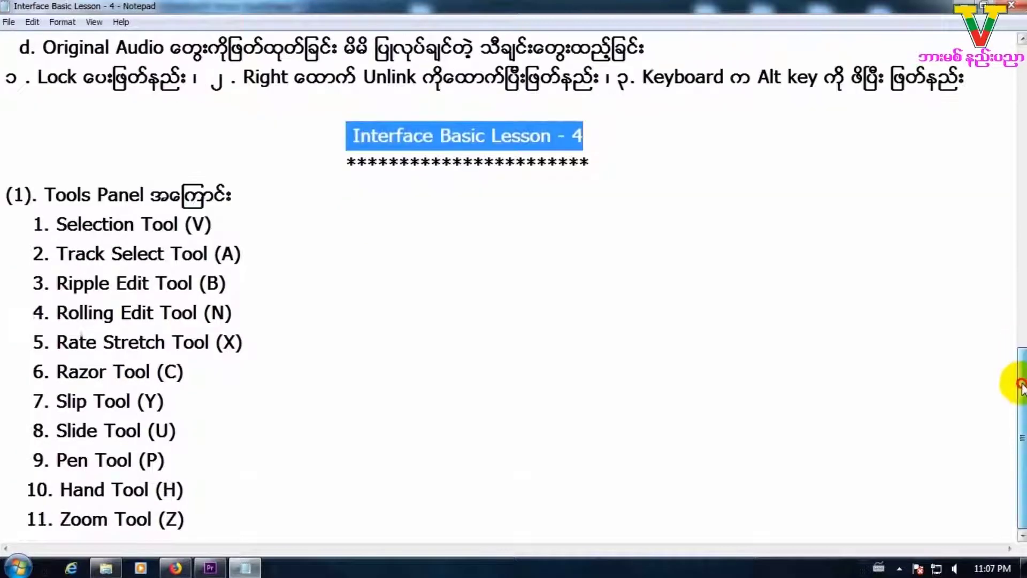
click(146, 313)
drag(45, 195, 279, 452)
click(279, 452)
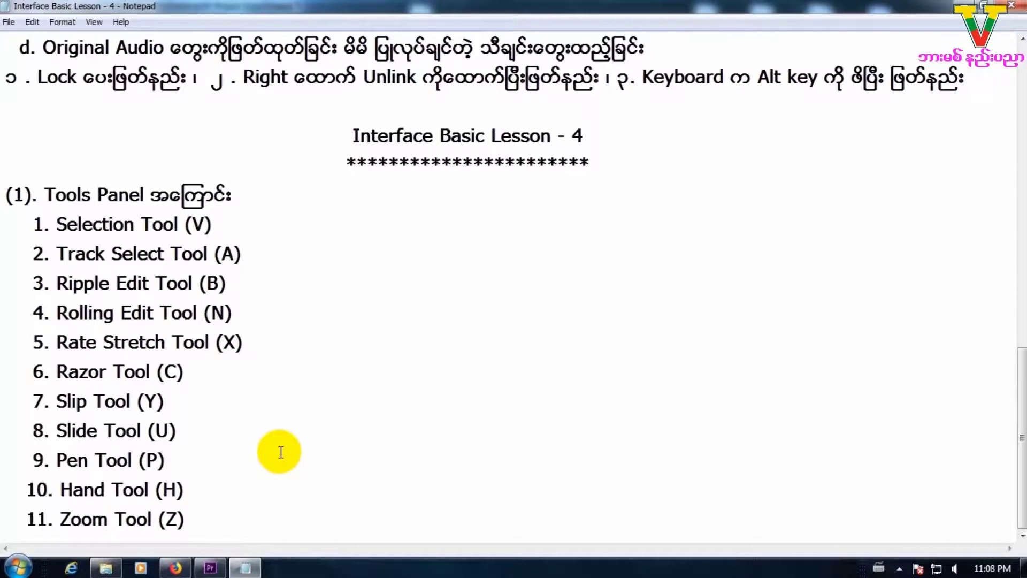
drag(569, 134, 589, 130)
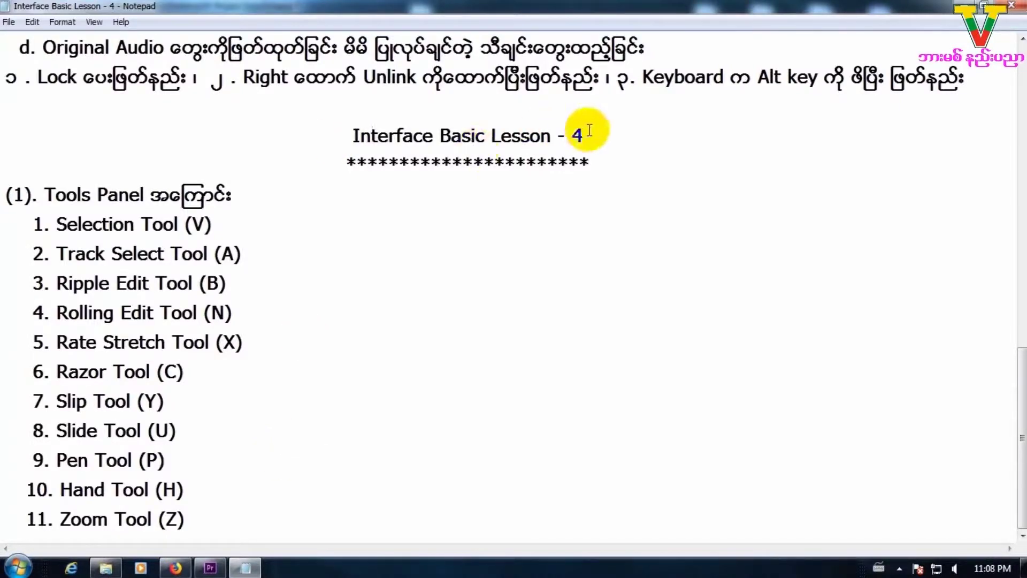